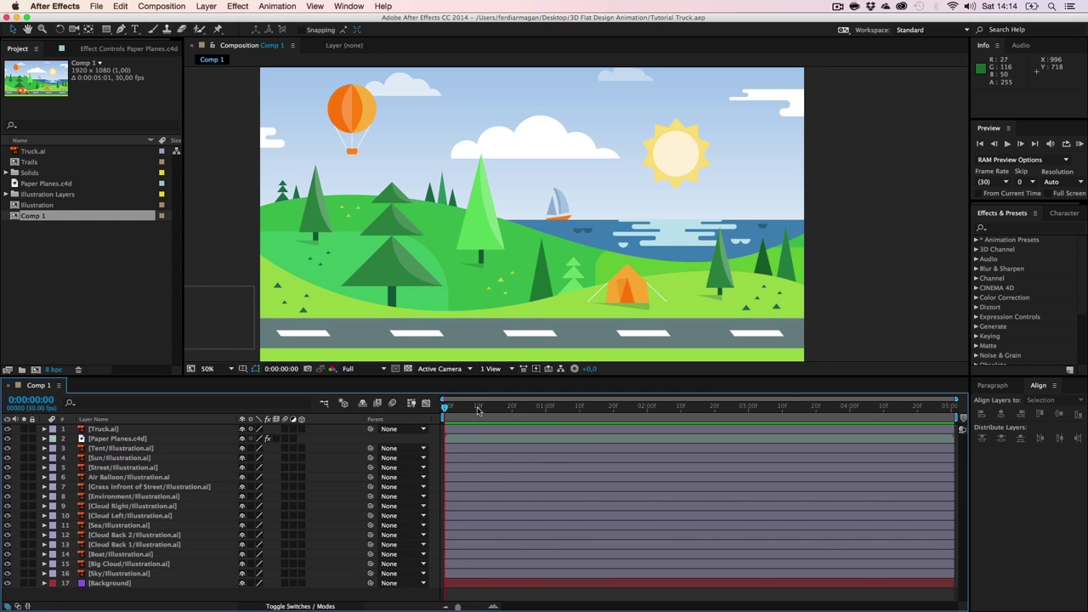
Preview the finished truck animation and scrub through the timeline to review the truck and paper plane motion.
left_click(1007, 144)
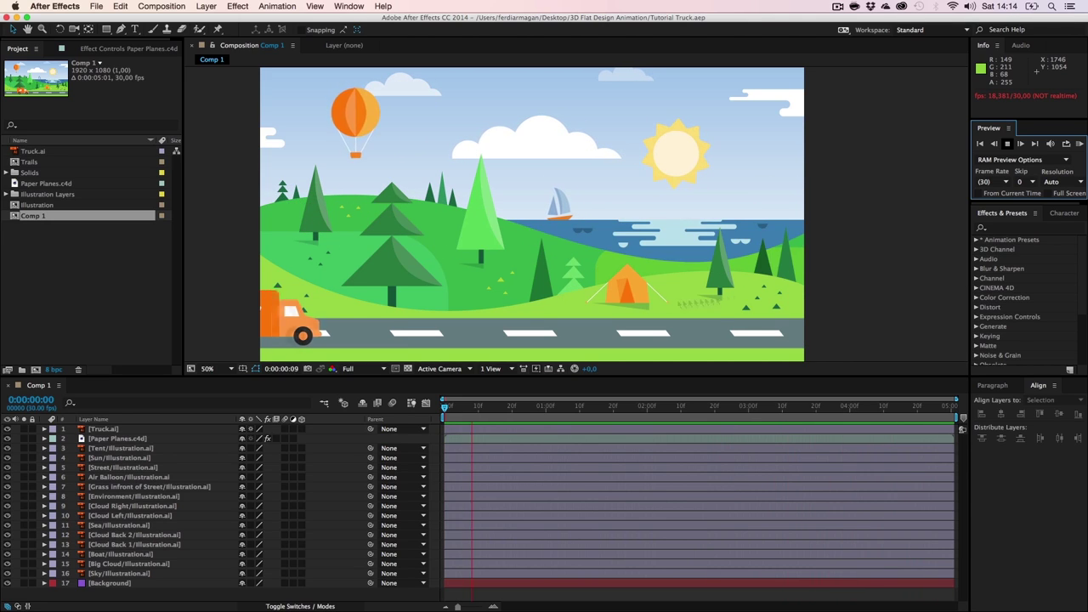
key("space")
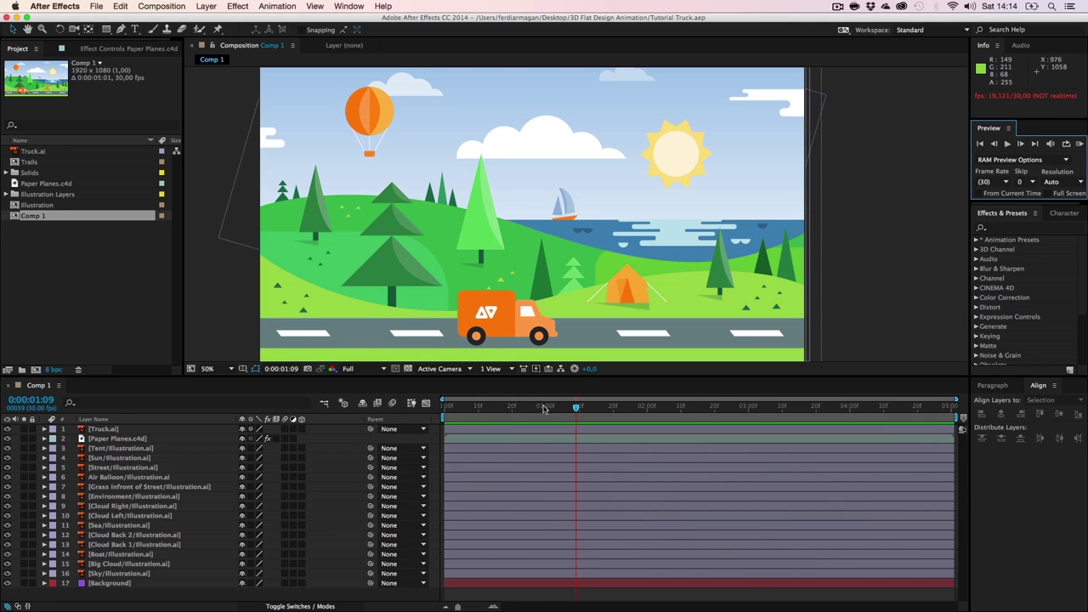
mouse_move(544, 408)
left_mouse_down()
mouse_move(495, 408)
mouse_move(583, 408)
mouse_move(498, 409)
mouse_move(552, 408)
left_mouse_up()
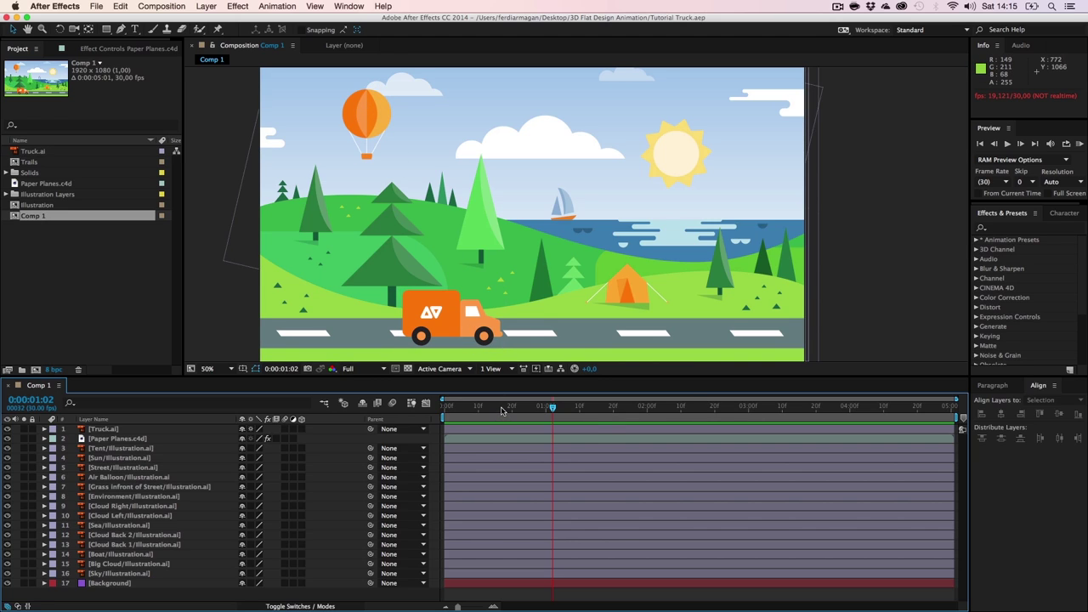
left_click_drag(502, 411, 845, 408)
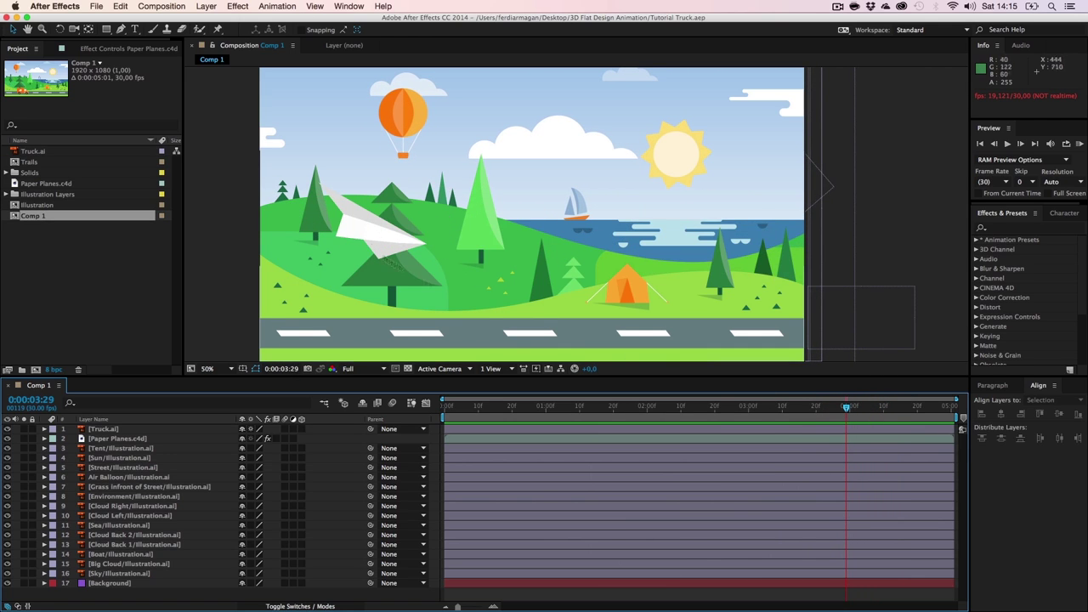
left_click_drag(647, 412, 617, 423)
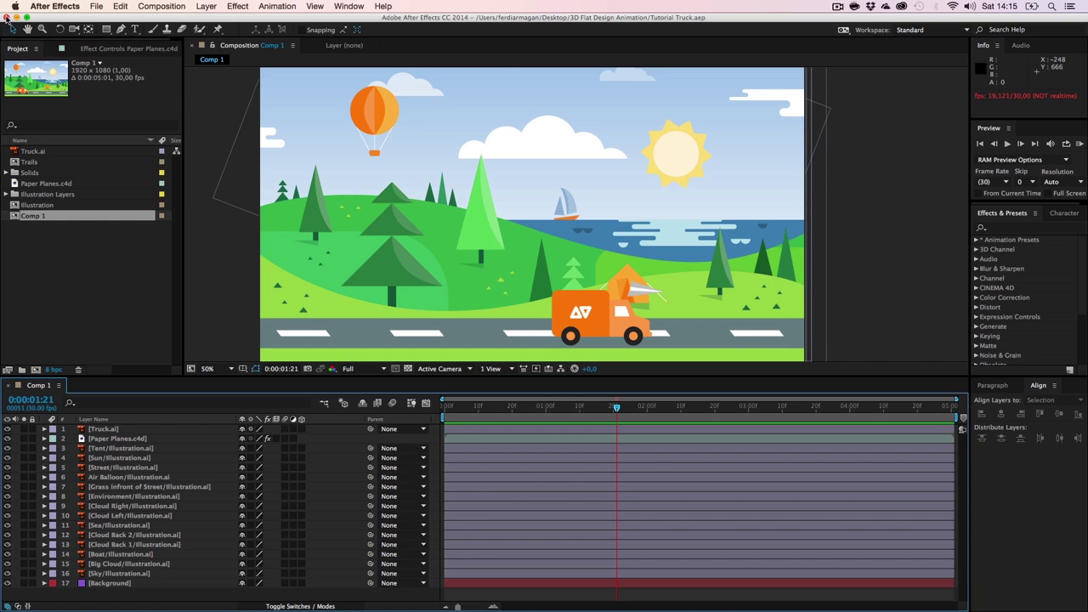
Quit After Effects and relaunch it to start from an empty project.
left_click(68, 6)
left_click(63, 124)
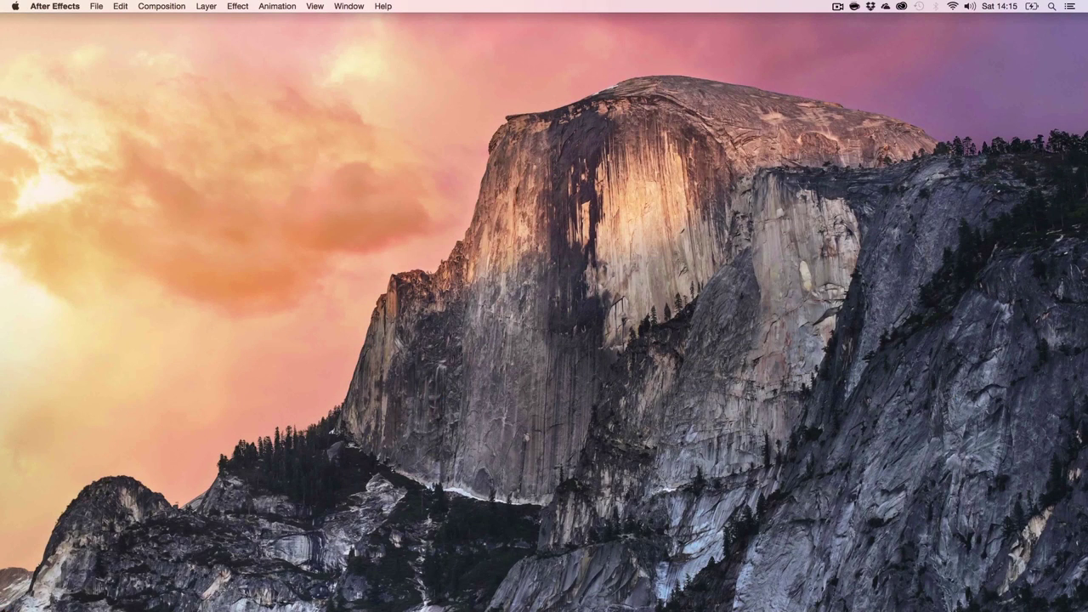
key("super+space")
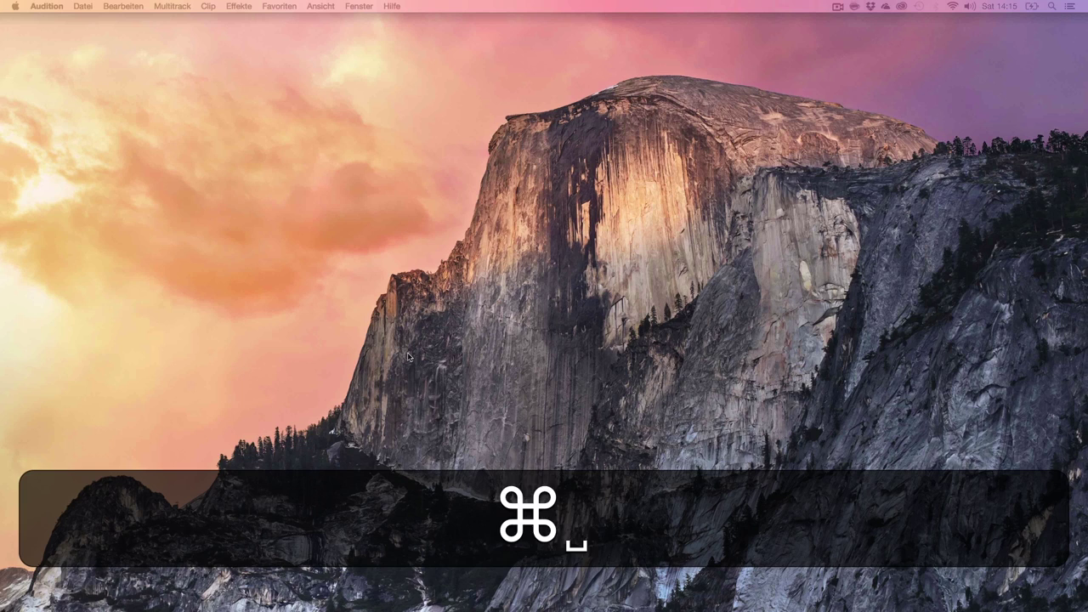
type("e f")
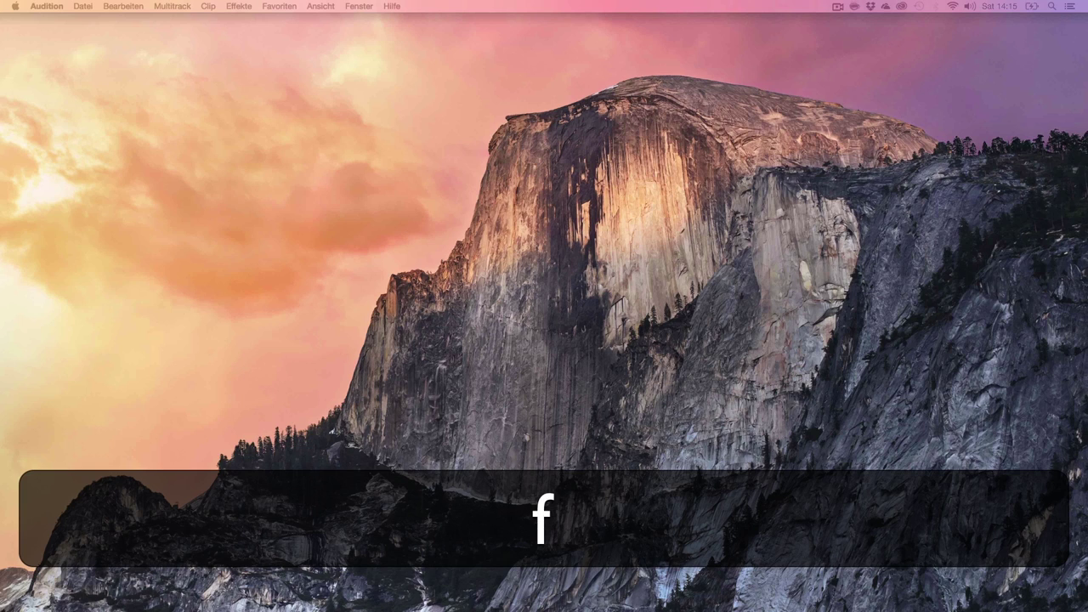
key("Return")
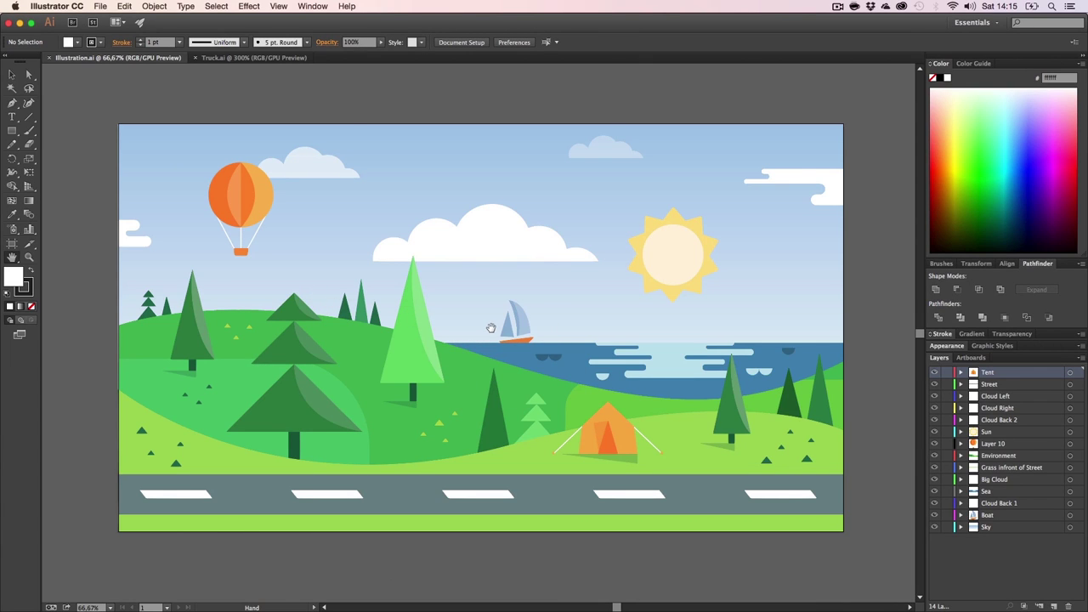
Switch to Illustrator and look over the artwork in Truck.ai and Illustration.ai.
left_click(253, 57)
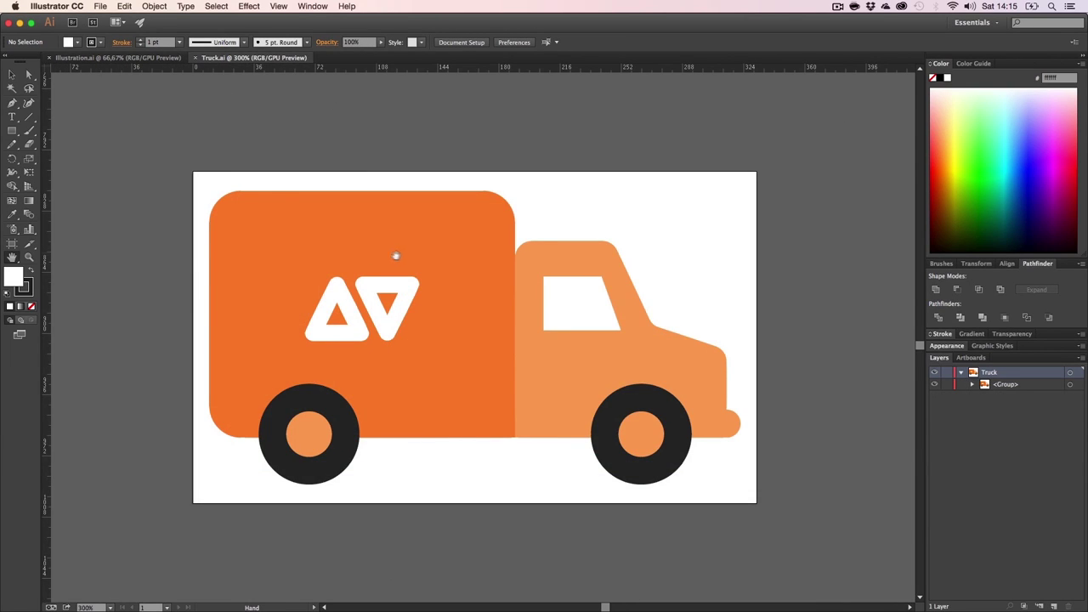
left_click(118, 57)
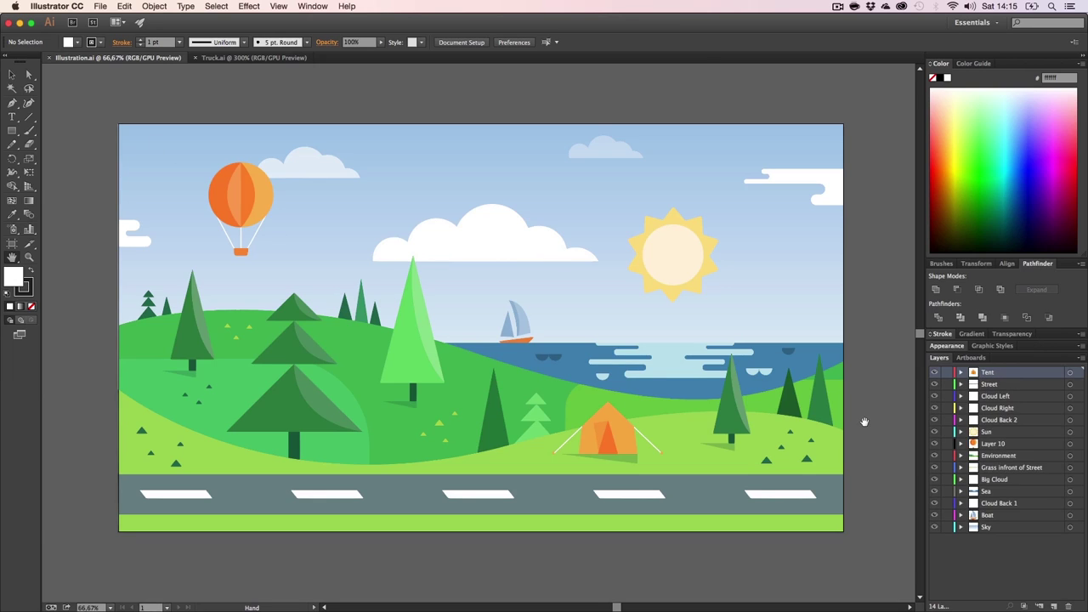
left_click(254, 57)
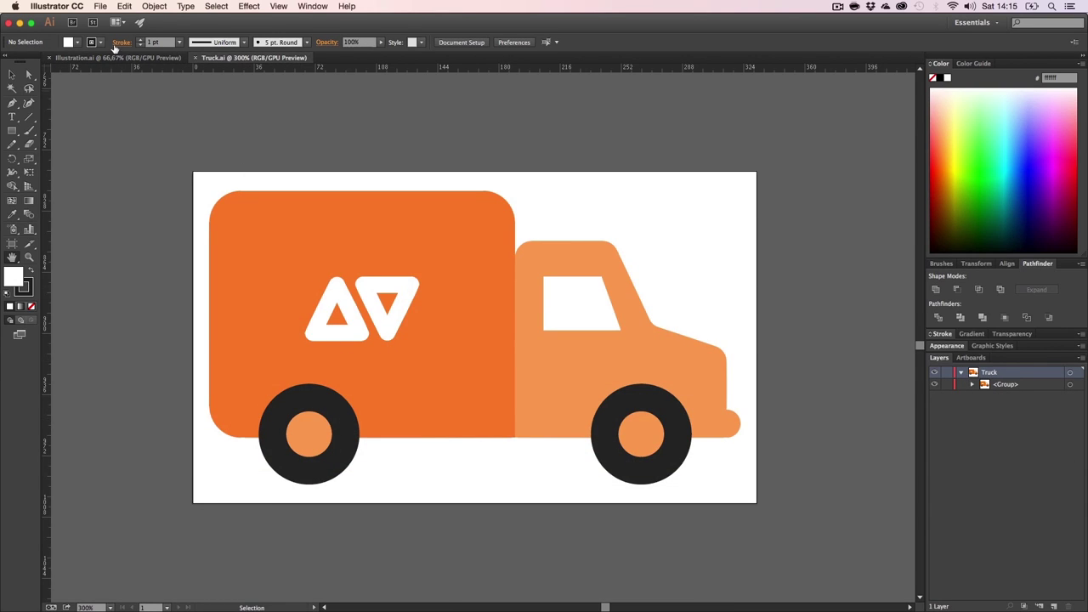
left_click(117, 56)
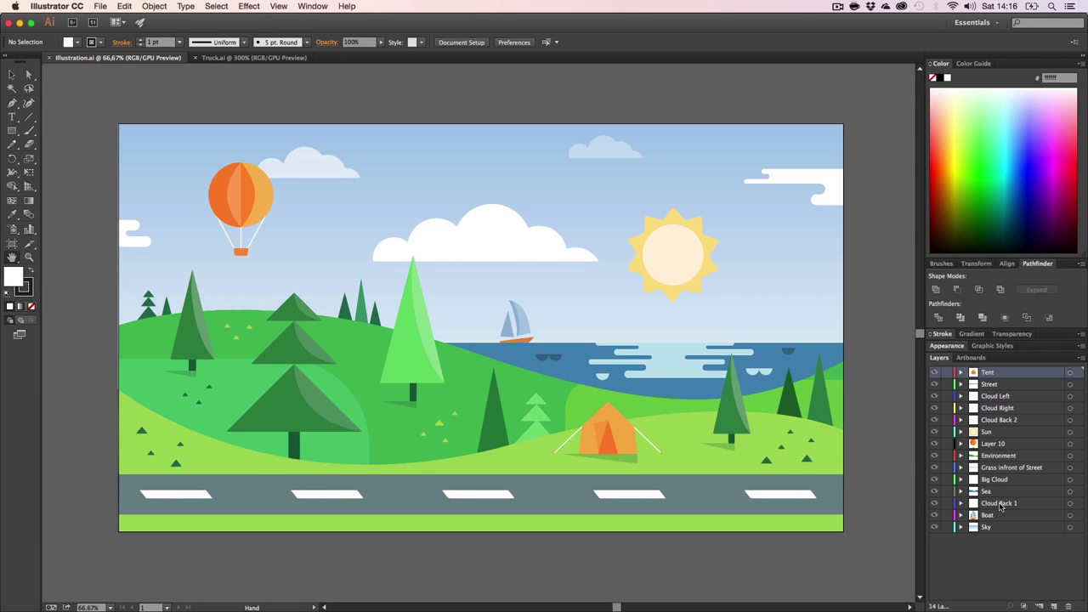
Rename Layer 10 in Illustration.ai as Balloon.
left_click(990, 446)
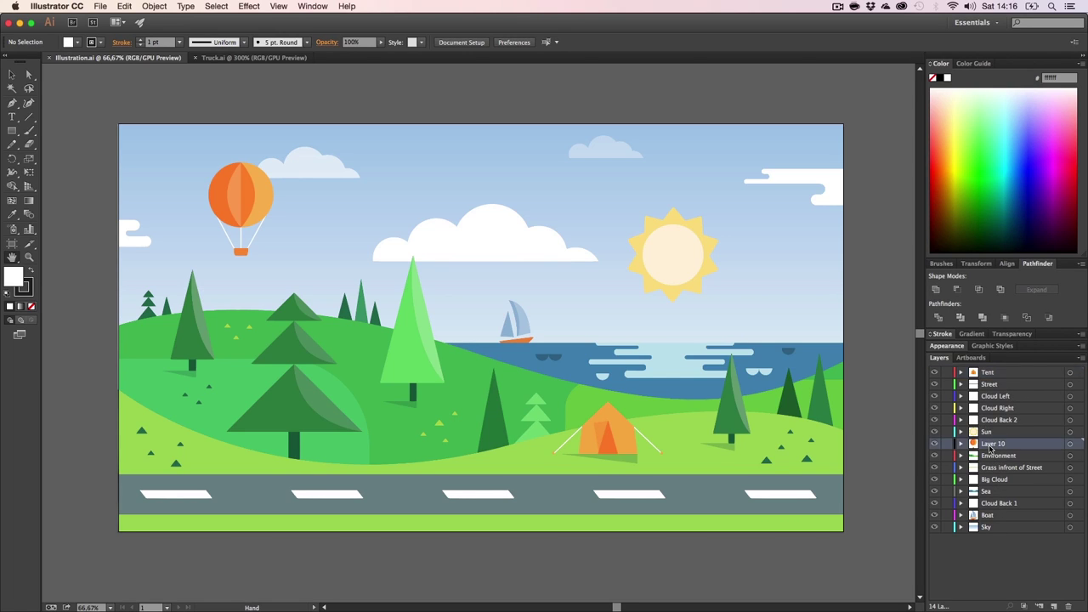
double_click(990, 445)
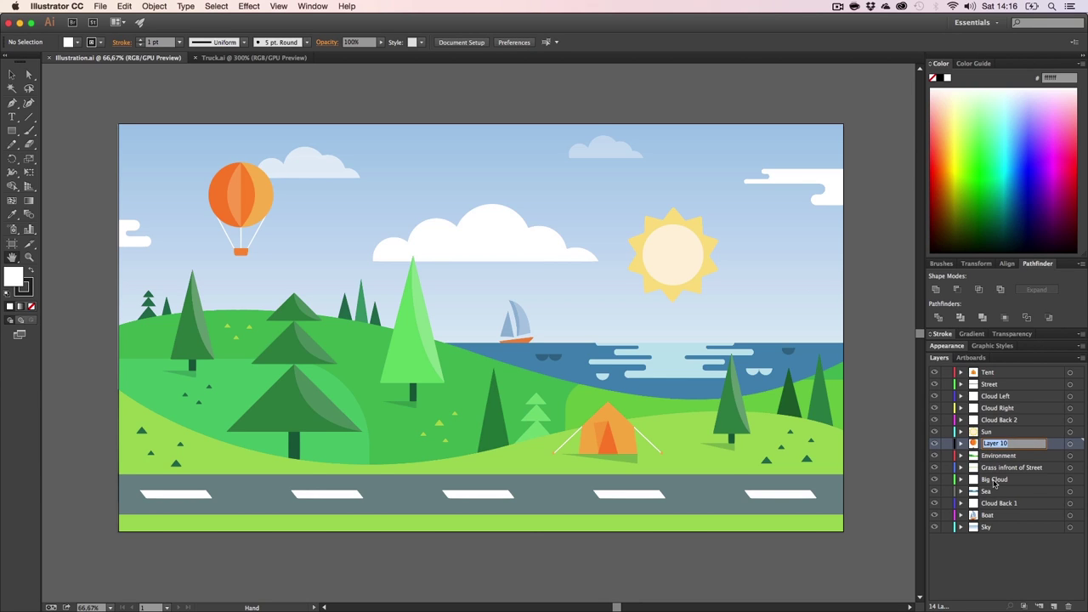
key("BackSpace")
type("Balloon")
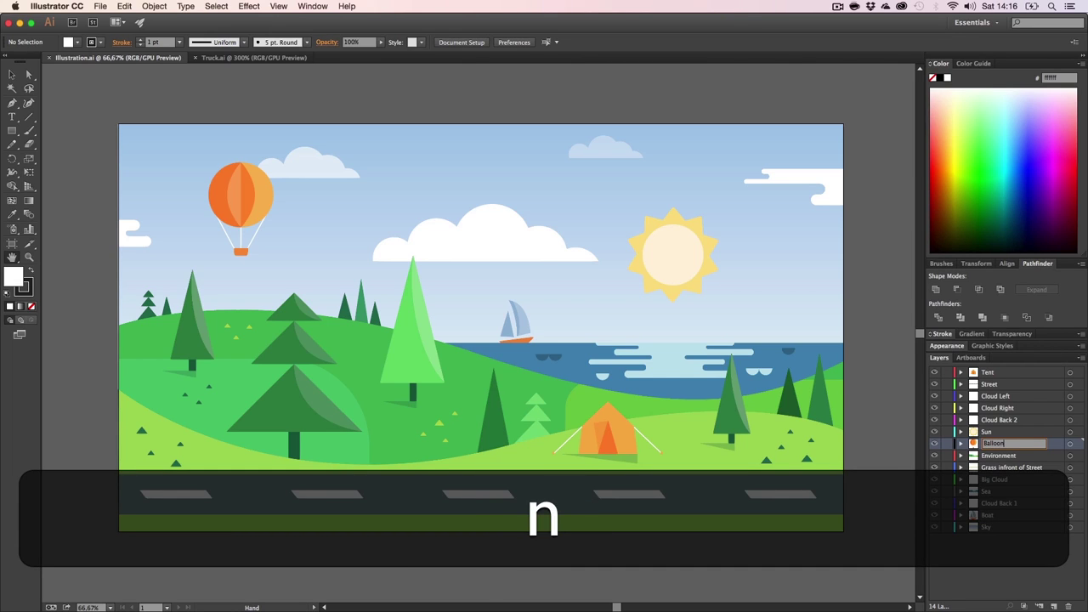
key("Return")
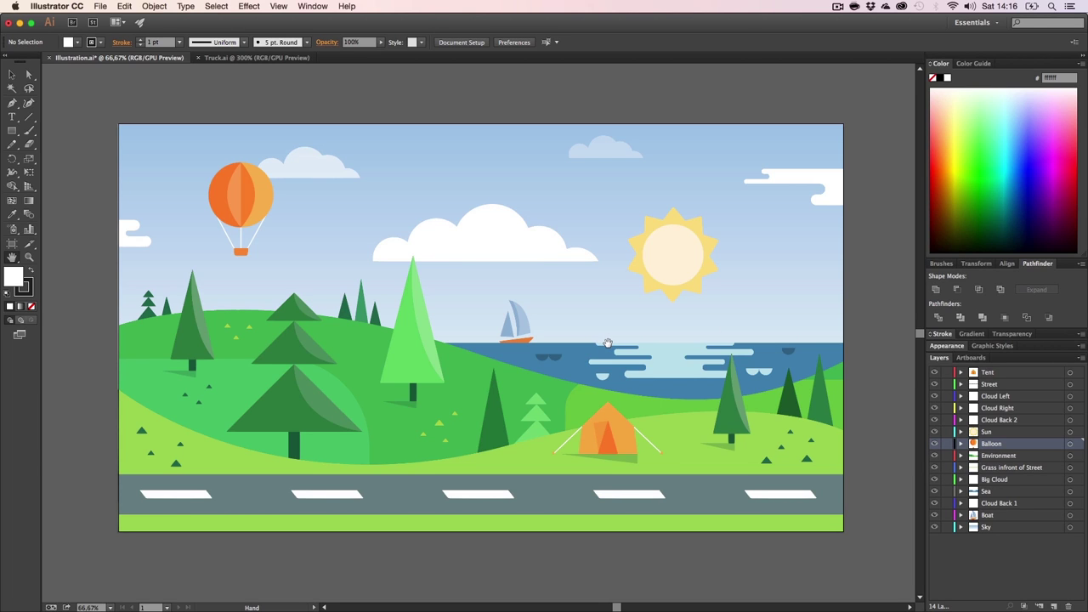
Check the Truck.ai artwork again, return to Illustration.ai and switch to After Effects.
left_click(255, 58)
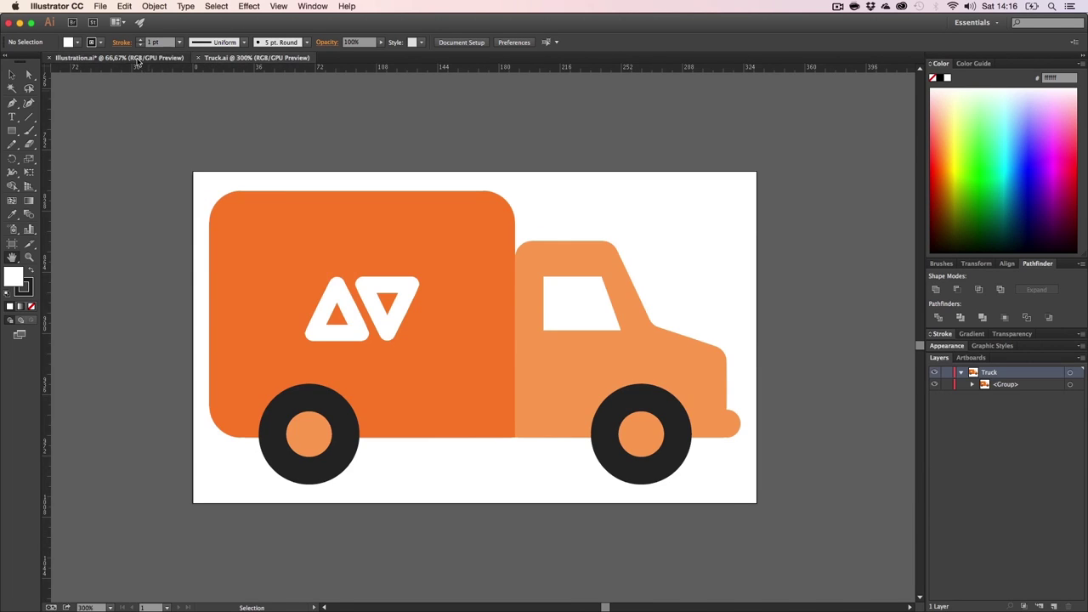
left_click(119, 58)
left_click(20, 23)
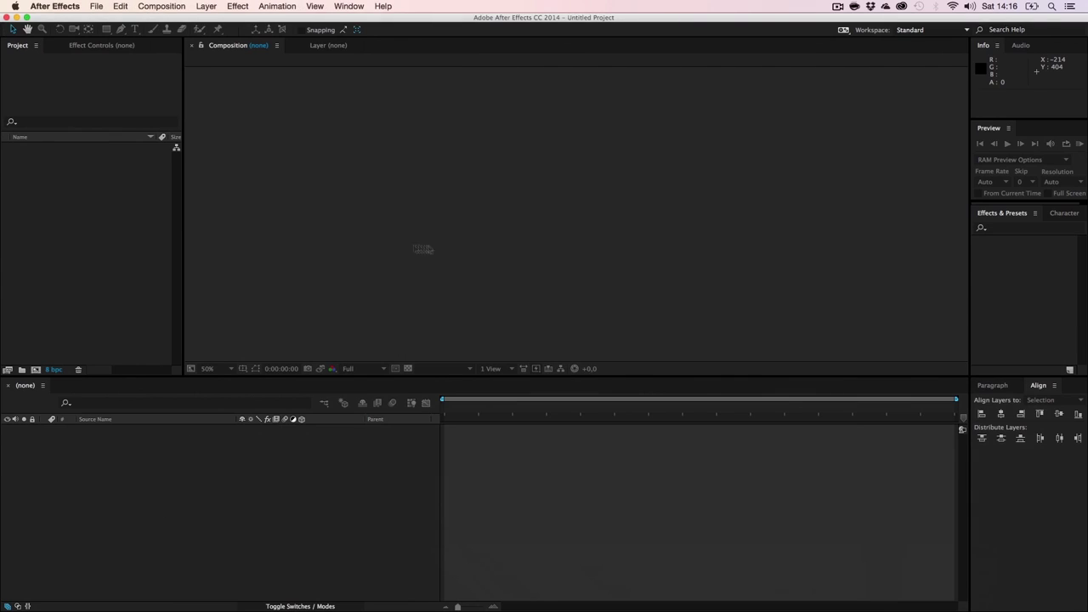
Create a new composition with the frame rate set to 30 frames per second.
left_click(112, 324)
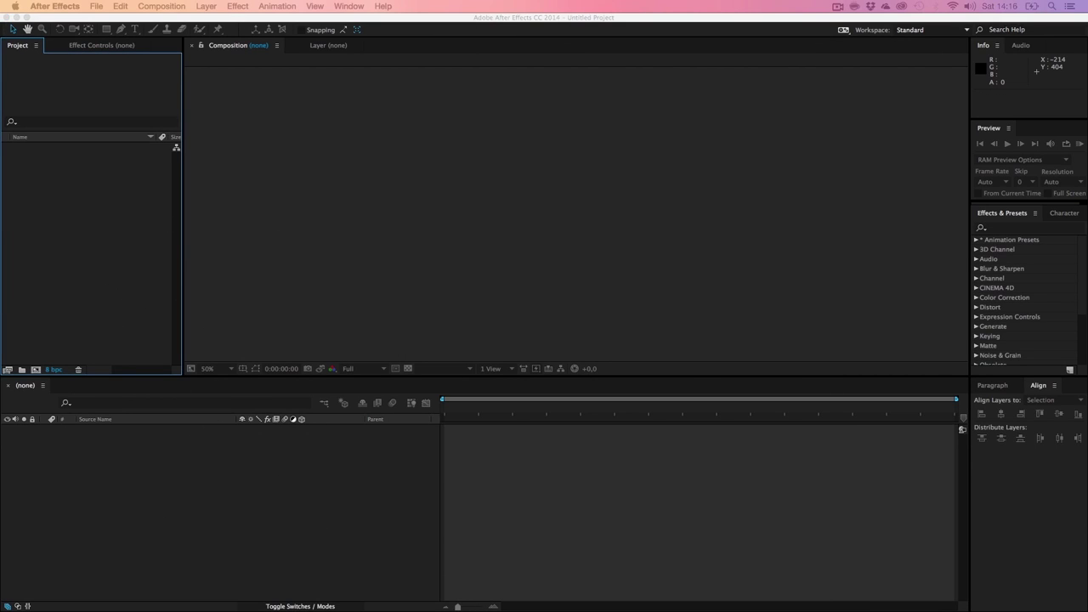
key("super")
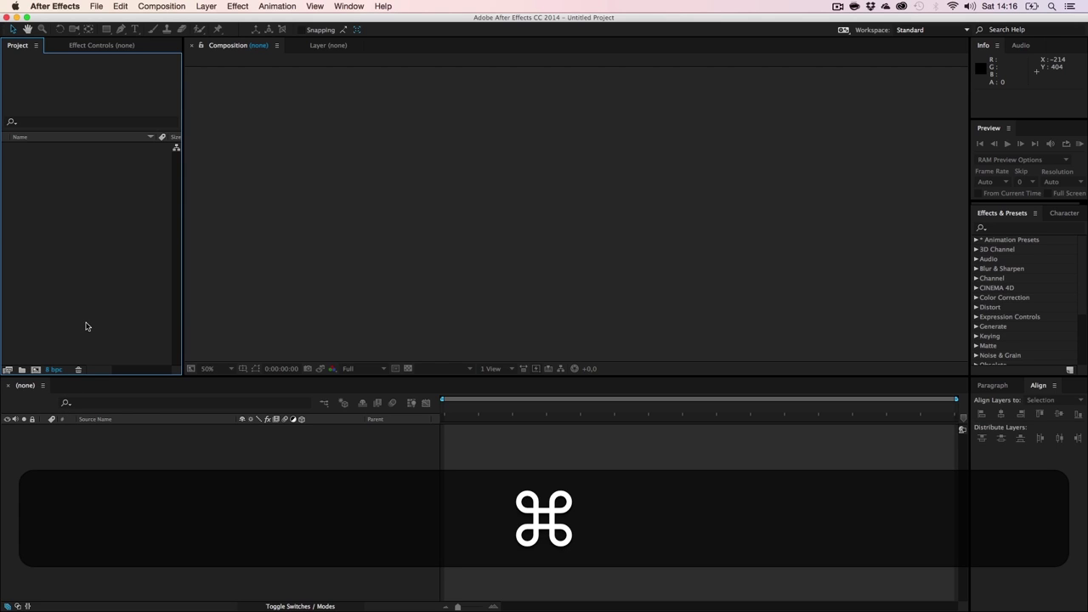
key("super+n")
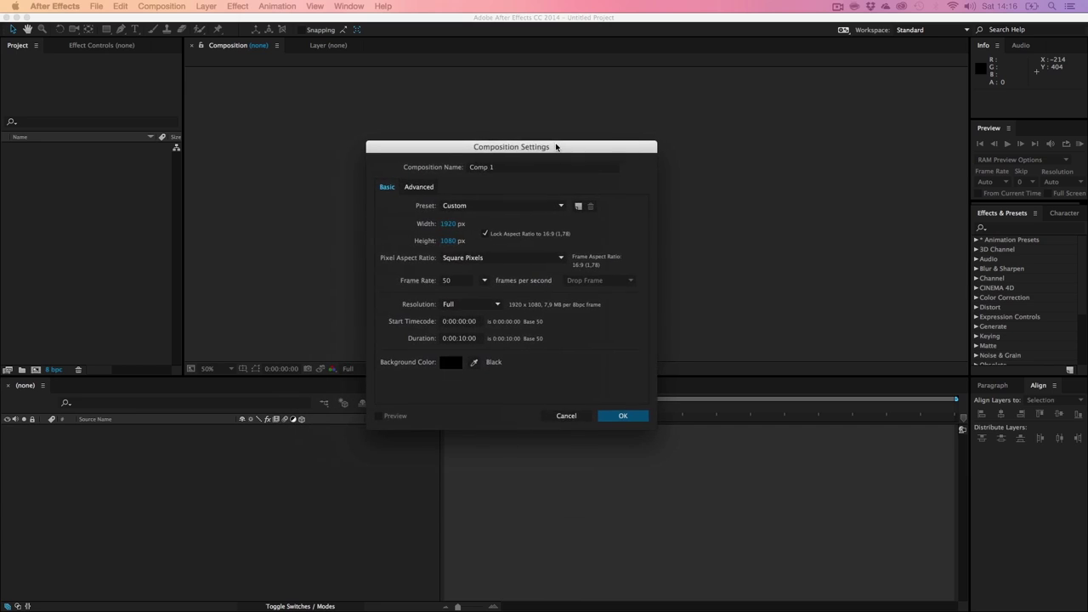
left_click(484, 282)
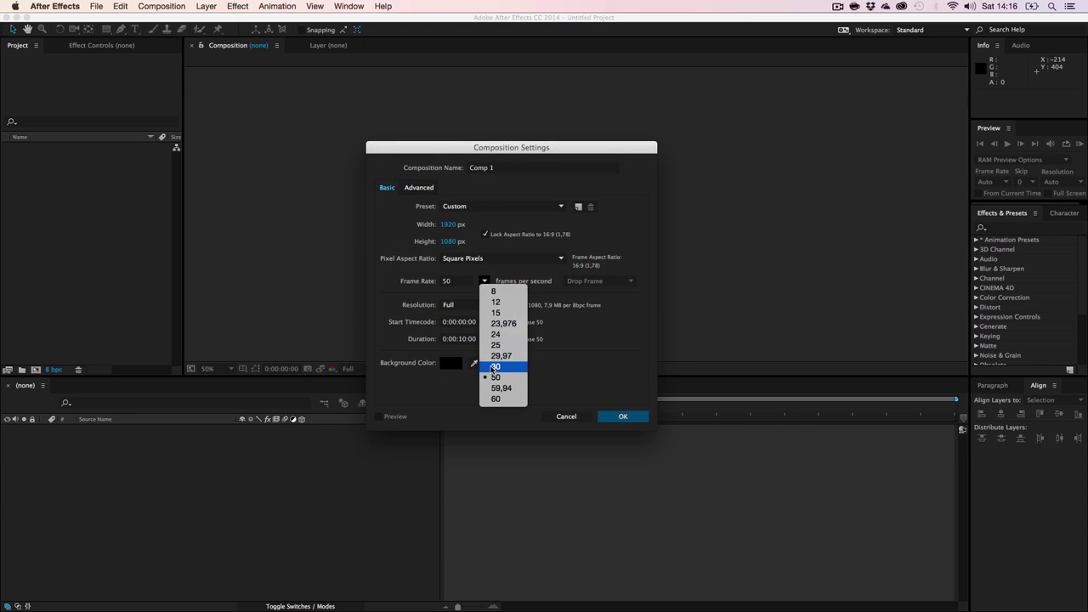
left_click(493, 371)
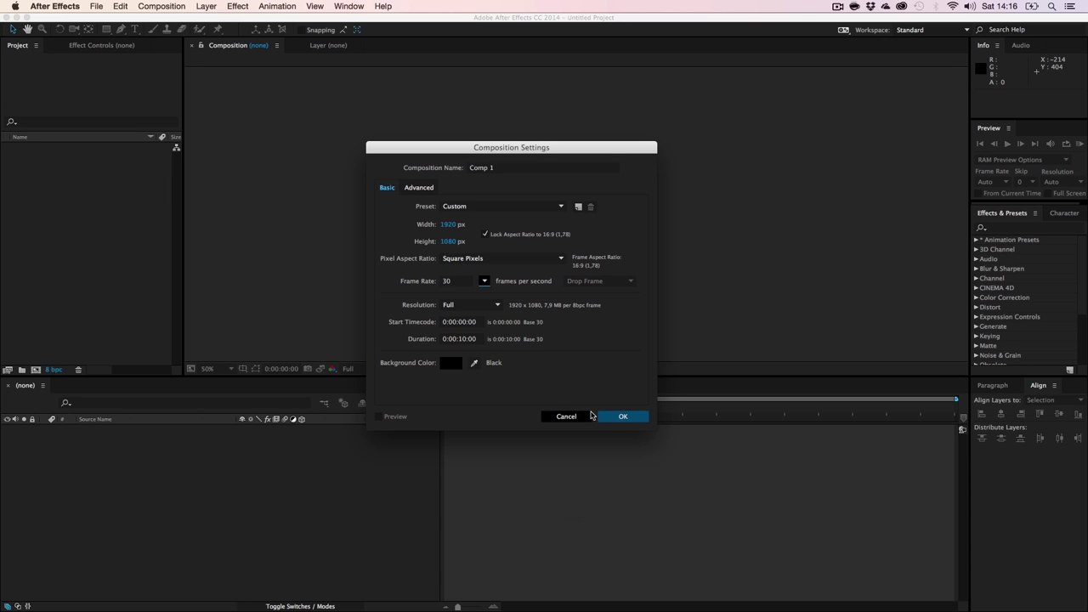
left_click(620, 417)
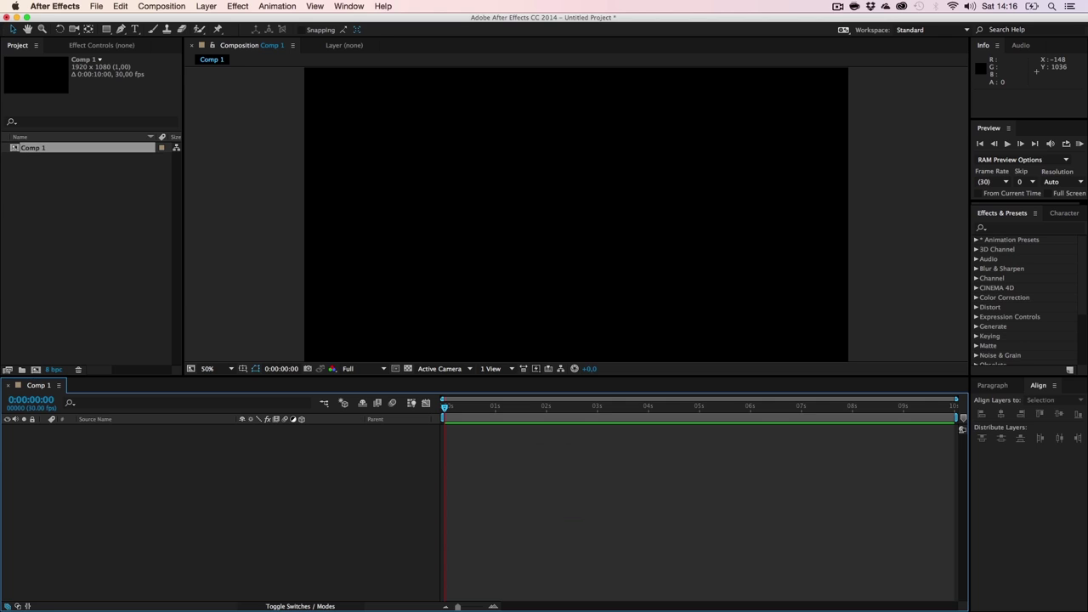
Try bringing Illustration.ai and Truck.ai from the 3D Flat Design Animation folder straight into the project, and undo the import.
key("super+Tab")
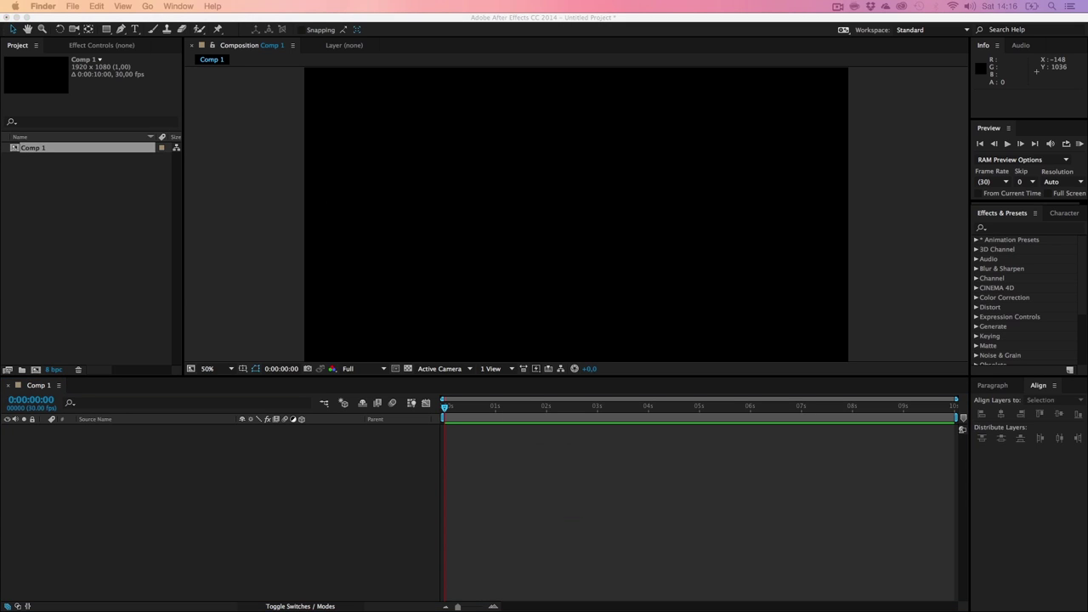
left_click_drag(570, 611, 585, 198)
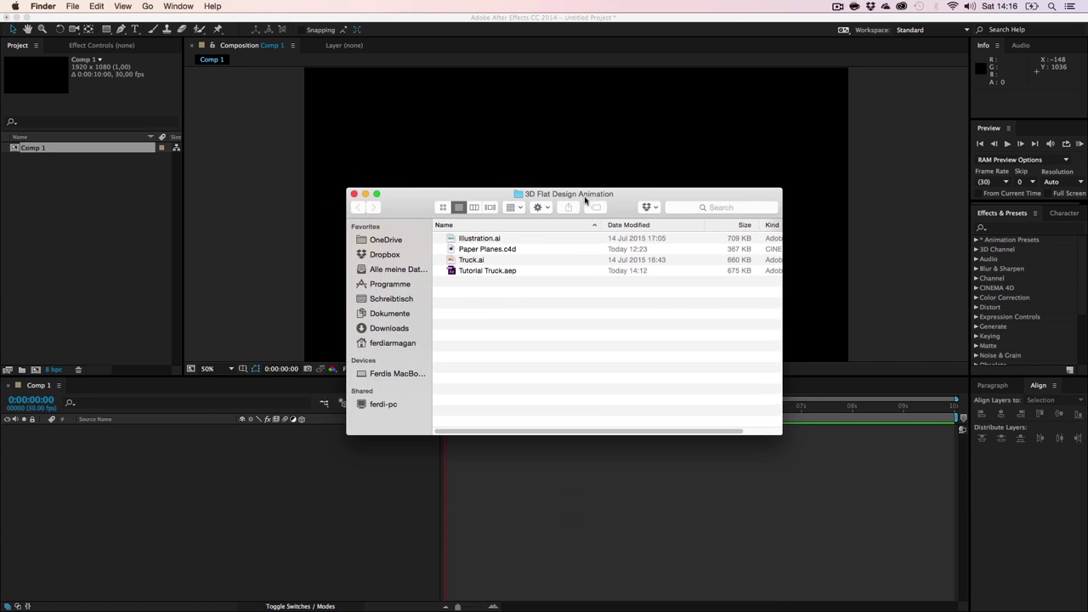
left_click(478, 241)
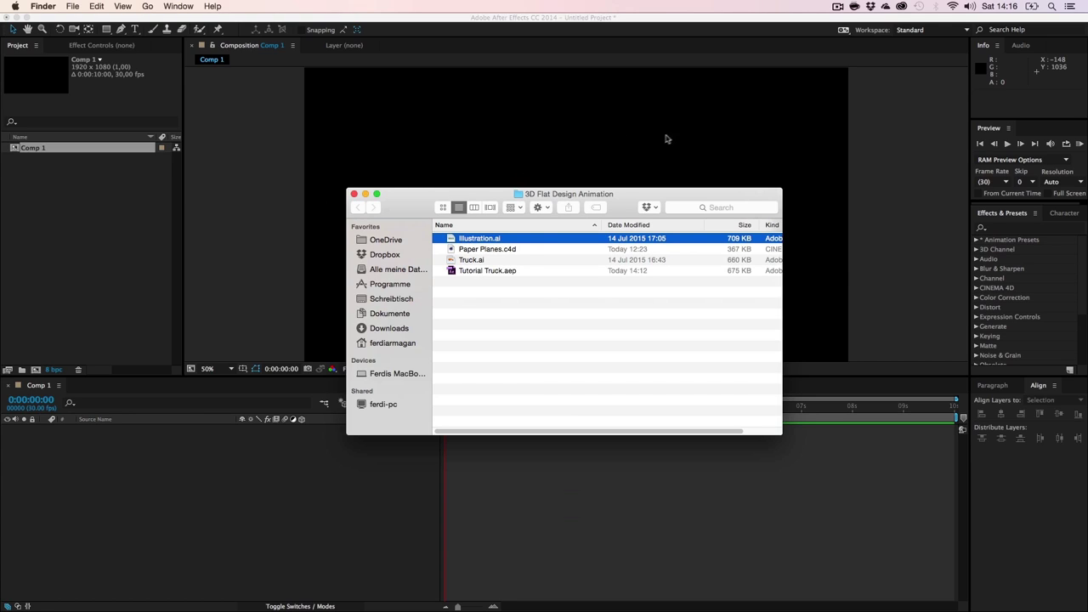
left_click(473, 261, "super")
left_click_drag(478, 244, 80, 281)
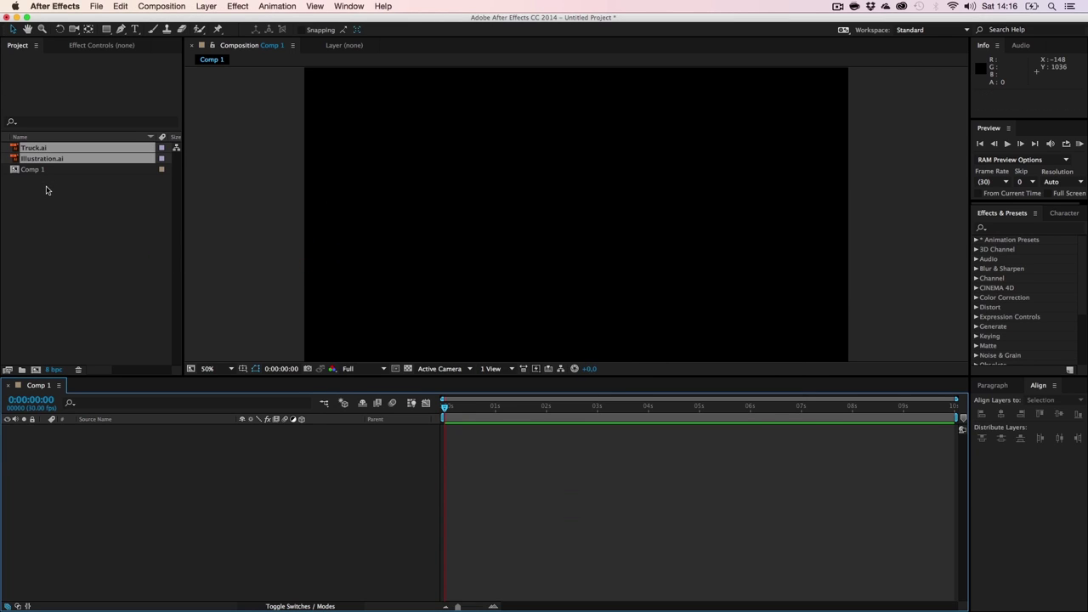
key("super+z")
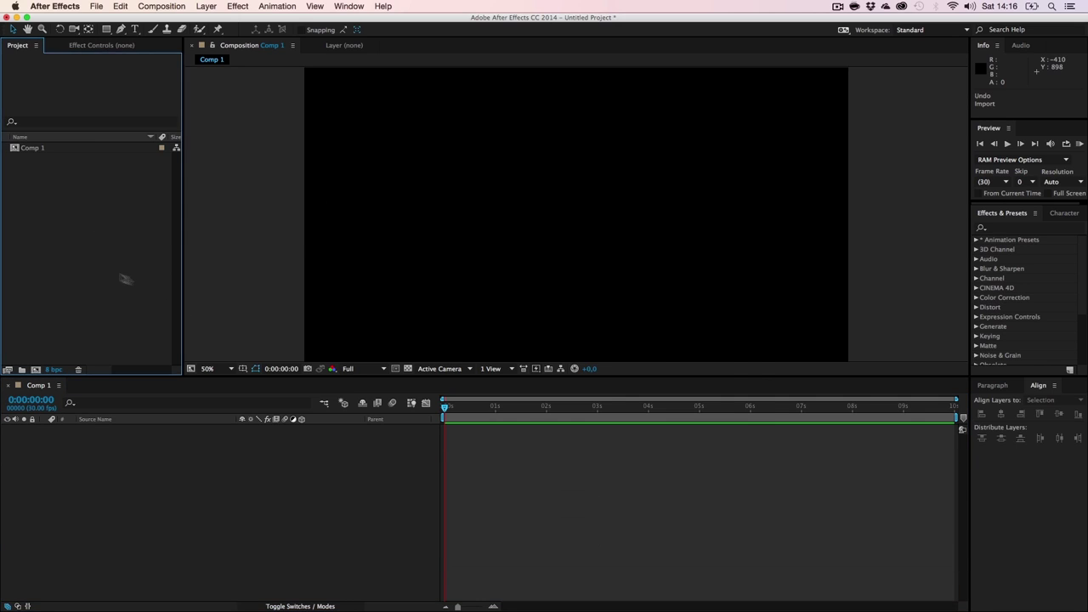
Import Illustration.ai as a Composition with Layer Size footage dimensions, expand the Illustration Layers folder and select the Tent layer.
double_click(124, 277)
double_click(605, 114)
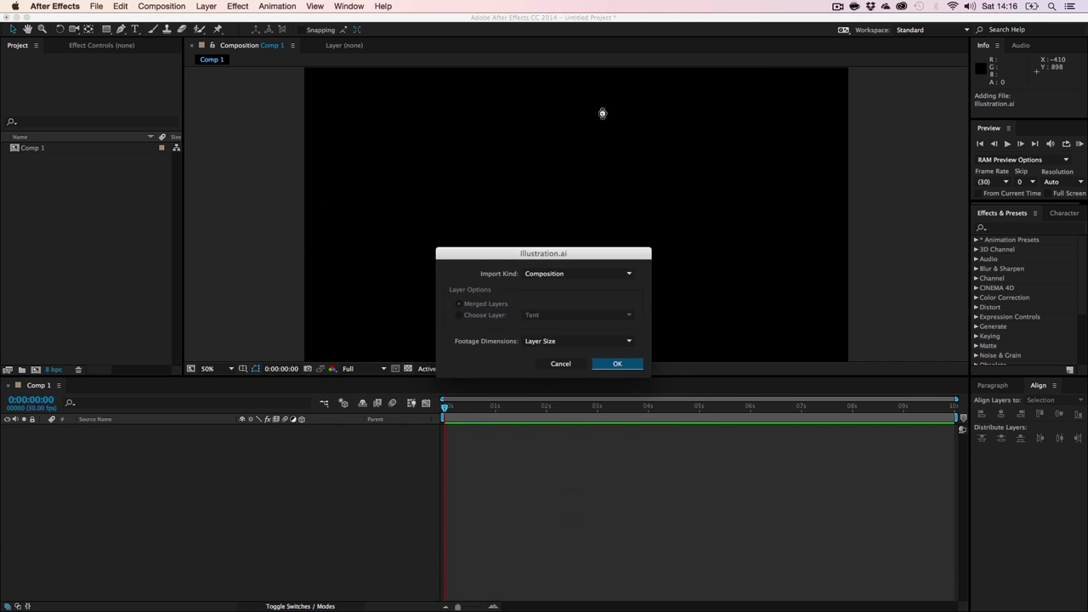
left_click(548, 274)
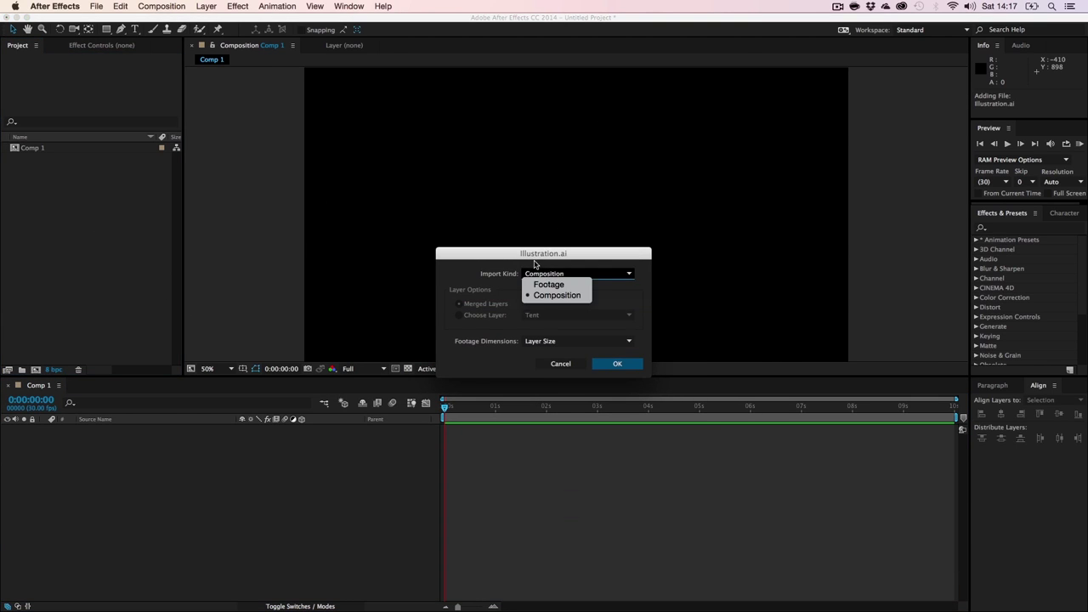
left_click(535, 262)
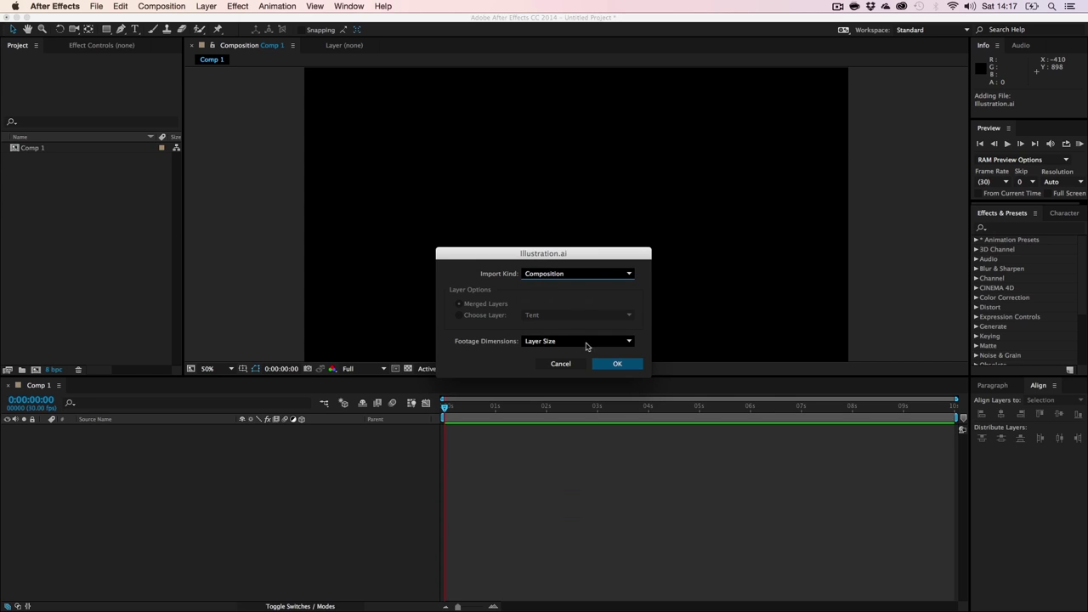
left_click(614, 364)
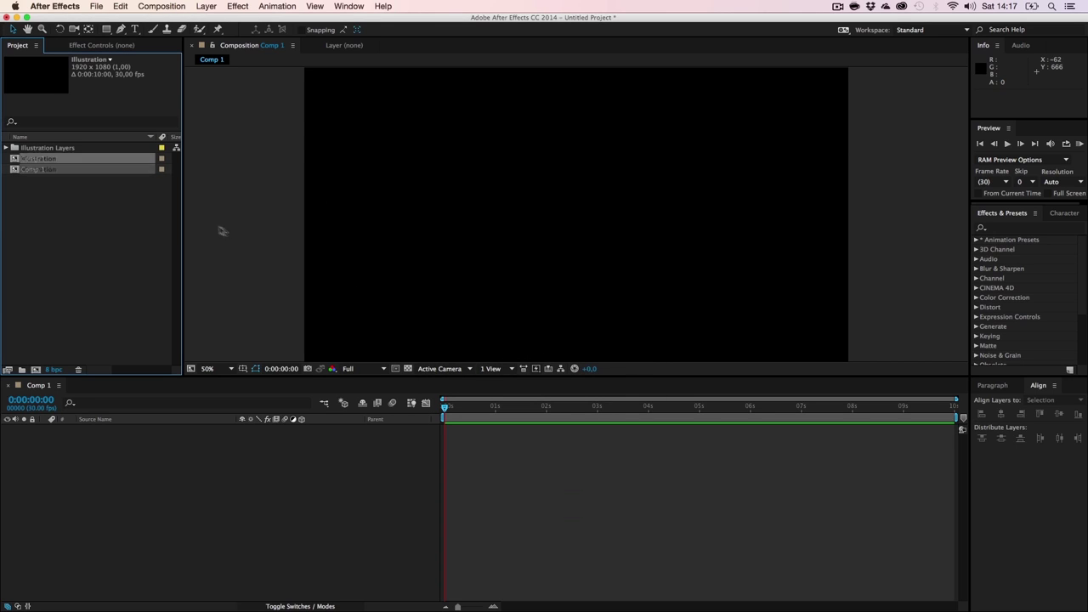
left_click(5, 148)
left_click(75, 159)
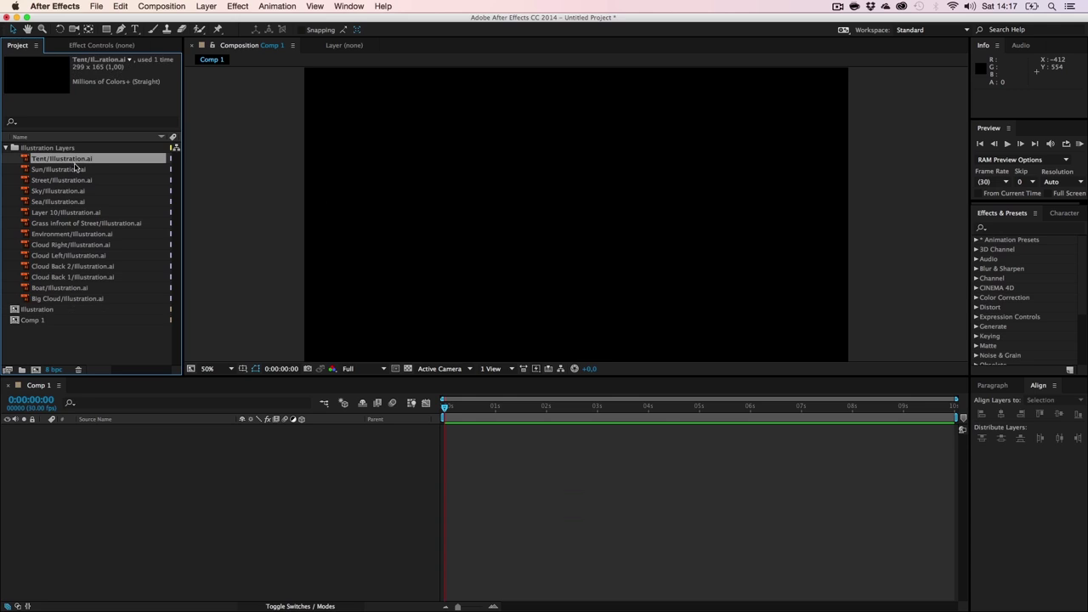
Examine the imported Illustration layers one by one, from Sun through Environment, and collapse the Illustration Layers folder.
left_click(75, 169)
left_click(76, 180)
left_click(75, 191)
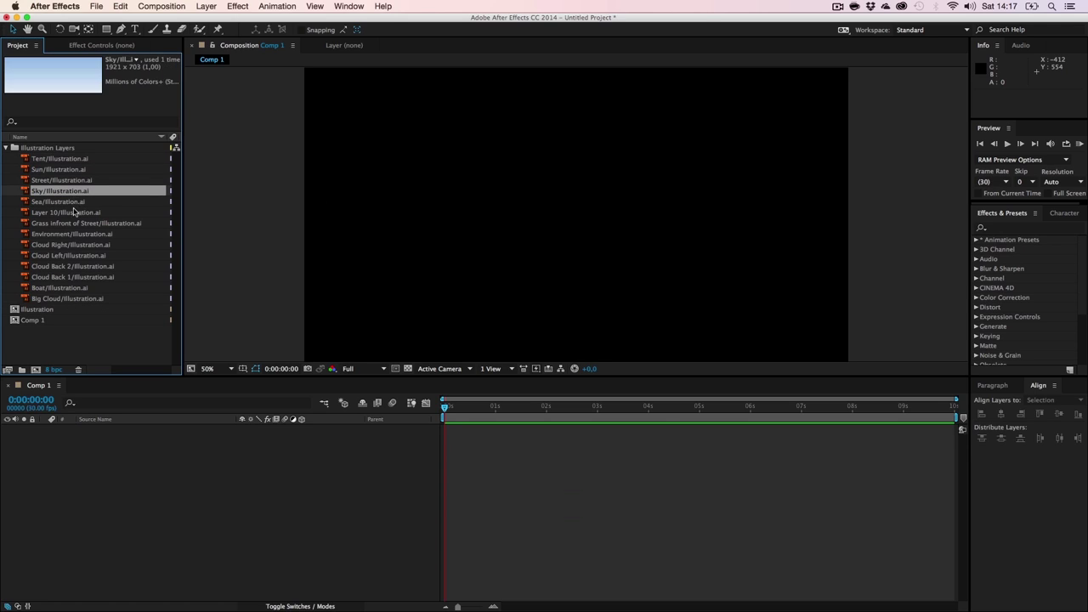
left_click(75, 203)
left_click(75, 213)
left_click(74, 224)
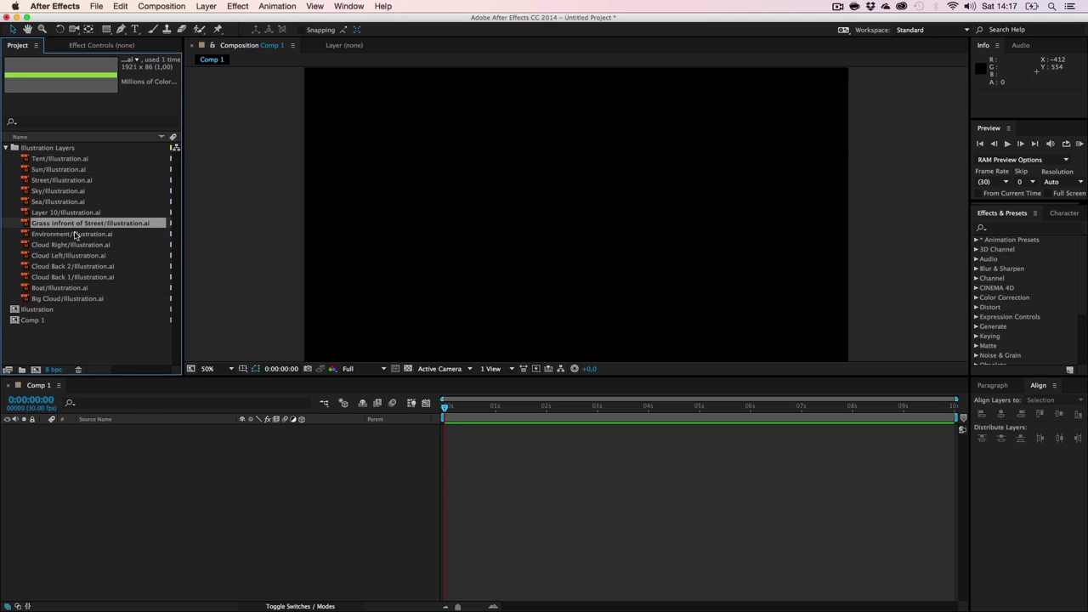
left_click(75, 235)
left_click(9, 149)
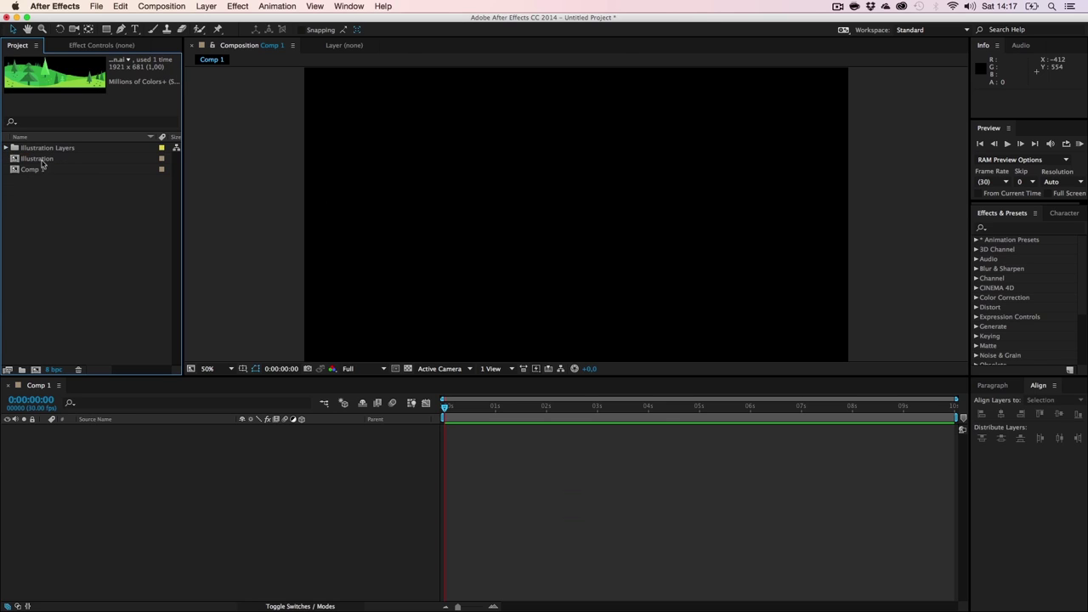
Add the Illustration composition to Comp 1 as a layer and open it to access its individual layers.
left_click(35, 160)
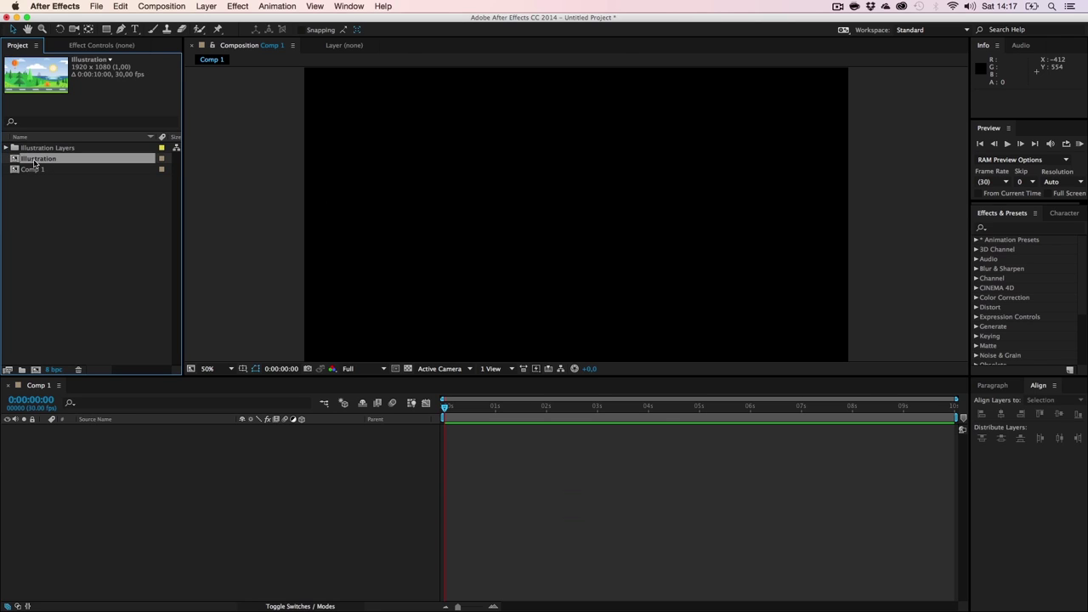
left_click_drag(36, 162, 91, 464)
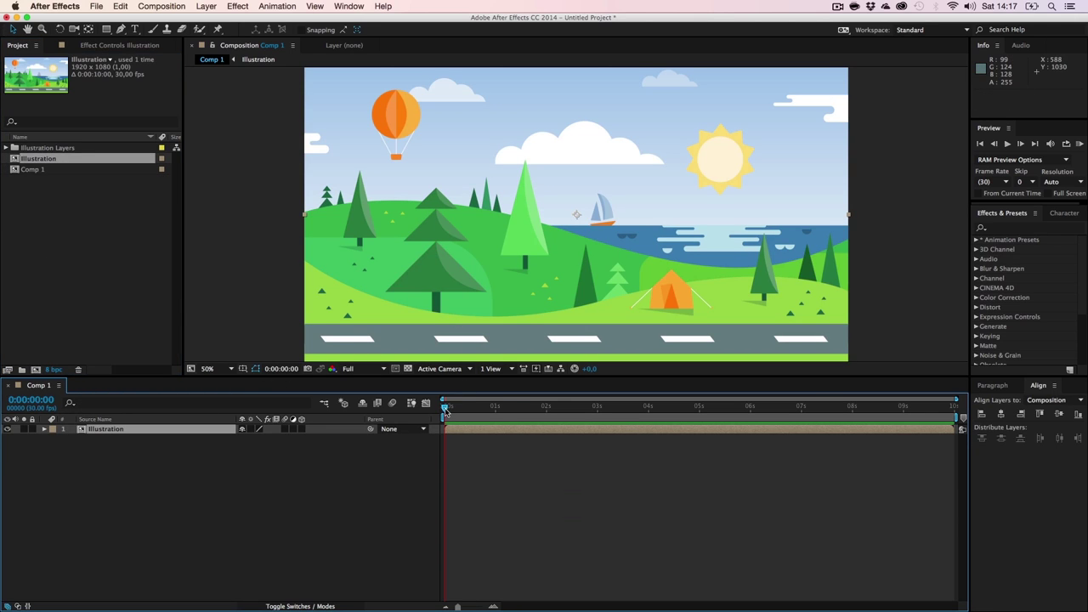
double_click(146, 434)
left_click_drag(451, 407, 413, 406)
Look through the Fast Previews options and set the composition viewer's resolution to Full.
left_click(537, 371)
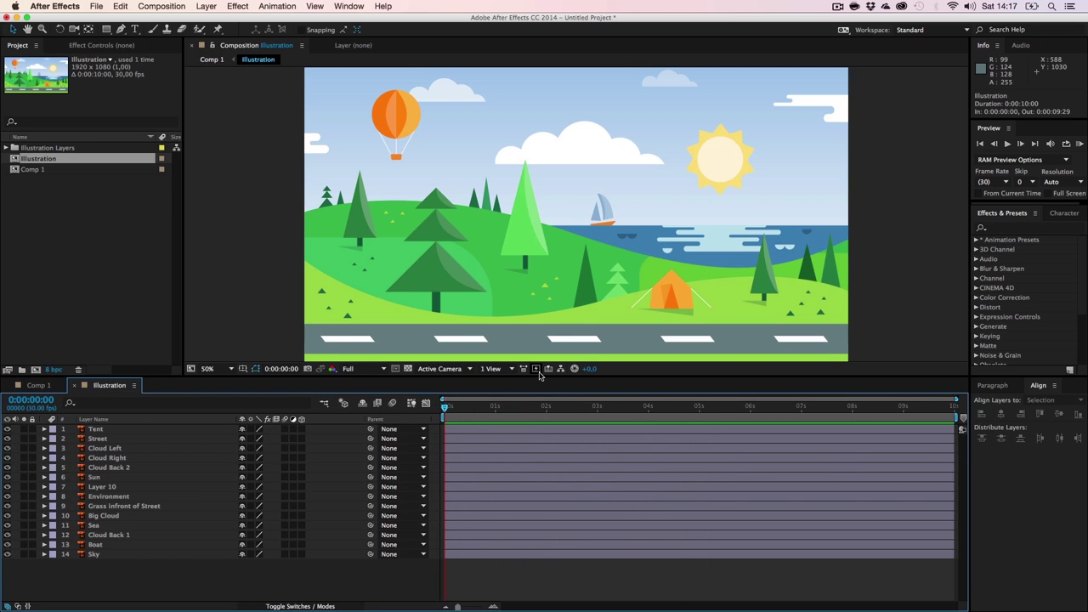
left_click(538, 371)
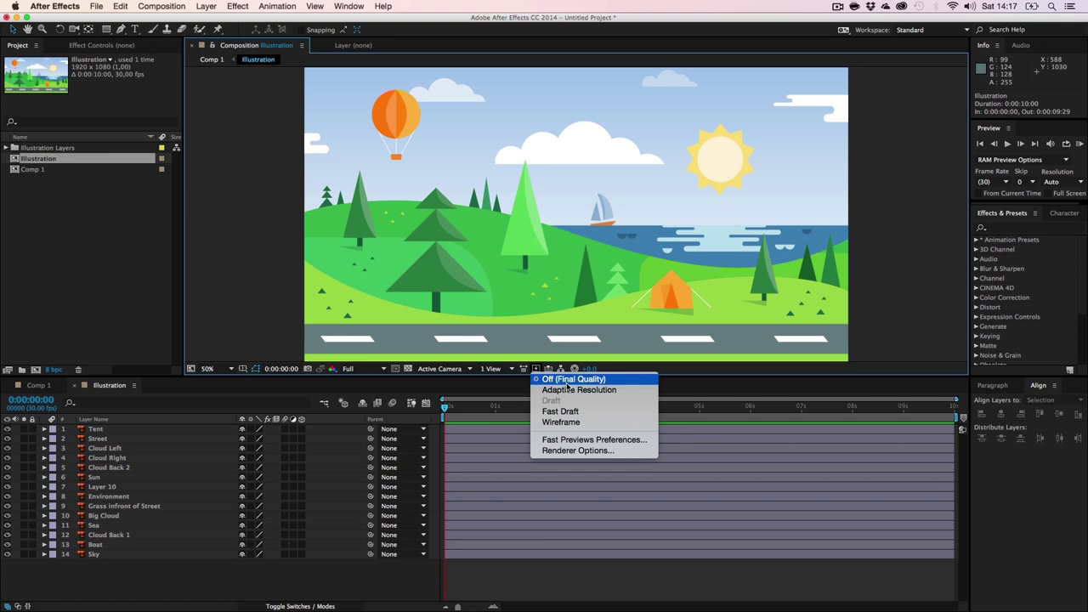
left_click(348, 373)
left_click(362, 369)
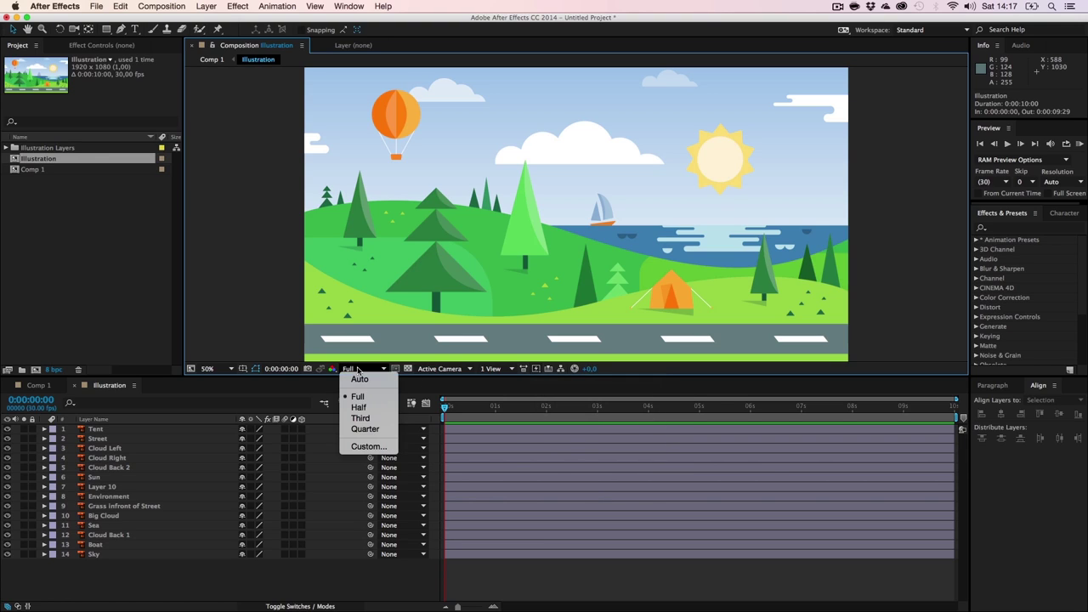
left_click(359, 397)
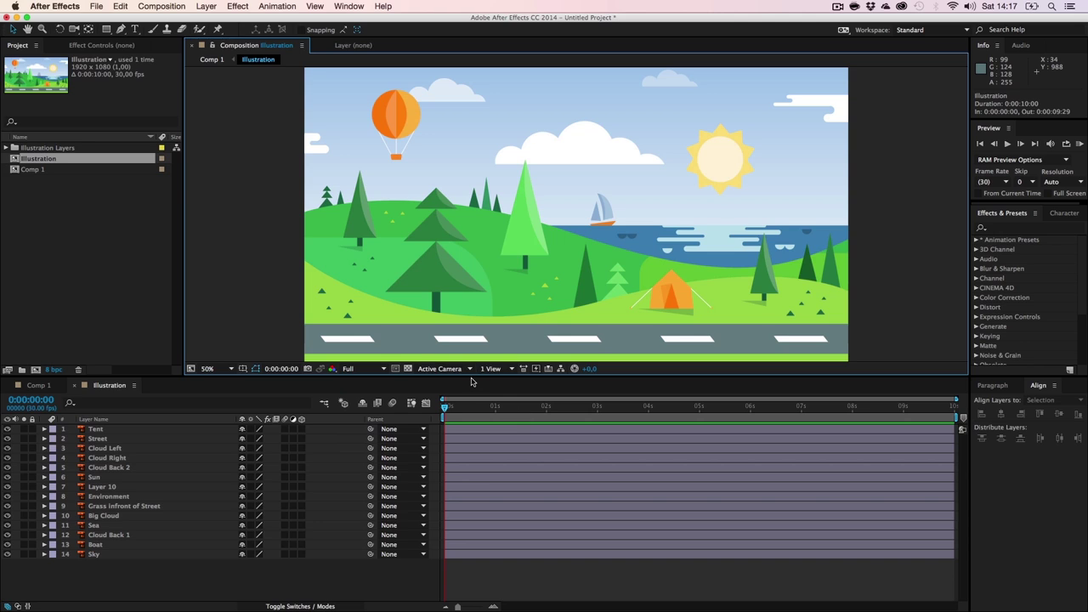
Enlarge the composition viewer and turn on Continuously Rasterize for all layers of the Illustration composition.
left_click_drag(472, 377, 474, 406)
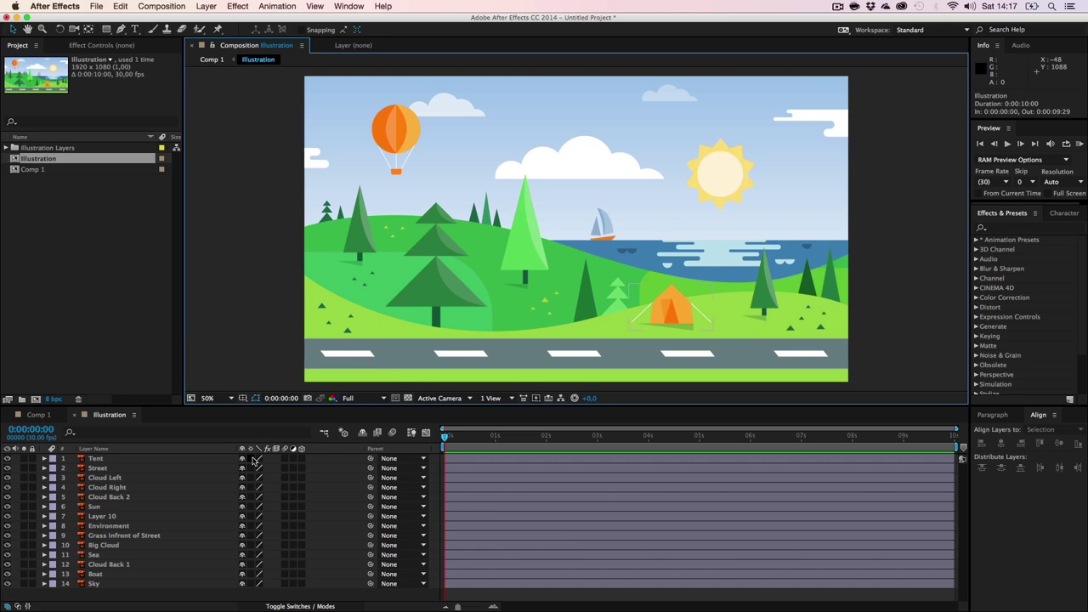
left_click_drag(250, 459, 249, 499)
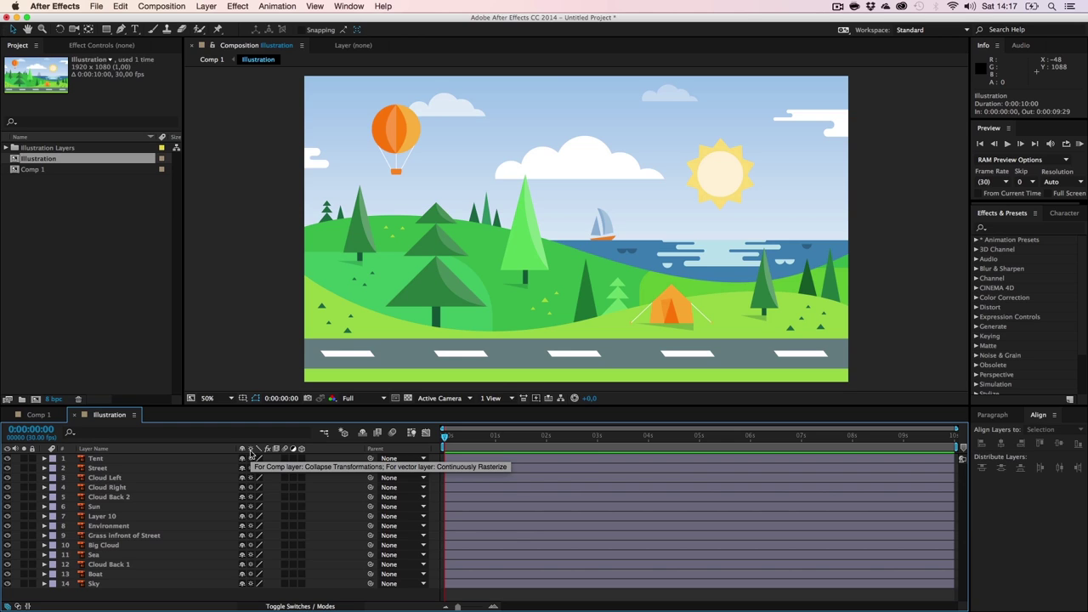
scroll(562, 314, "up", 1)
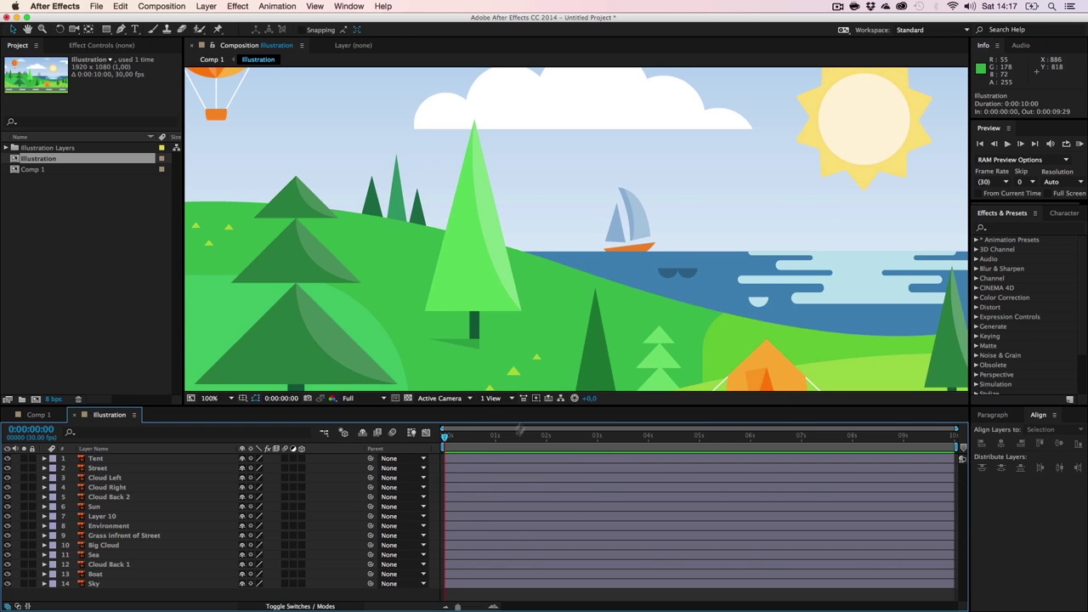
left_click_drag(444, 437, 783, 437)
left_click_drag(650, 439, 336, 437)
key("comma")
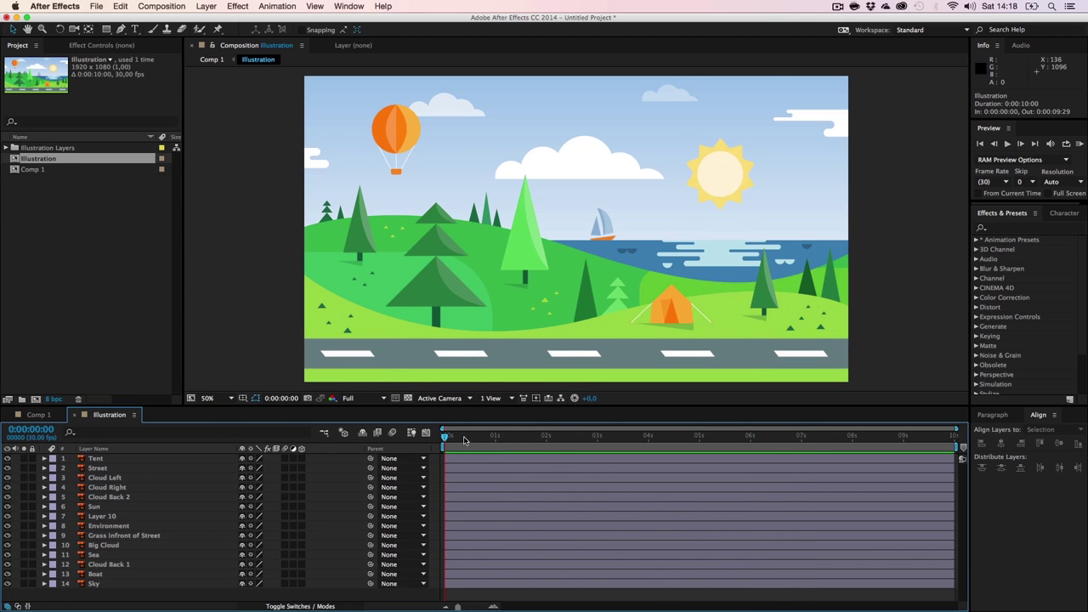
left_click_drag(451, 440, 287, 430)
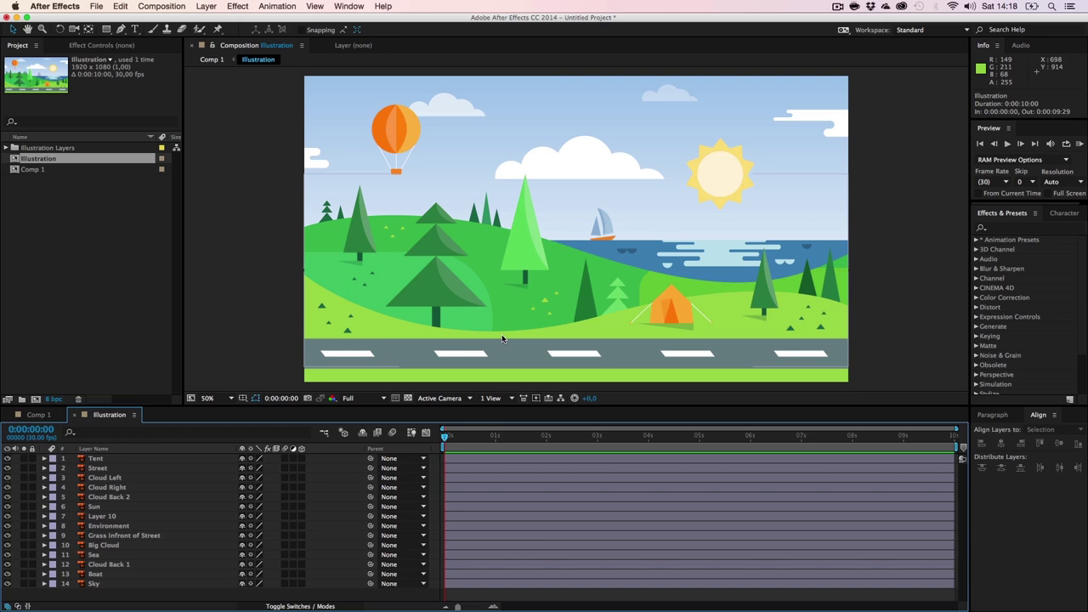
Import Truck.ai into the project and add it as the topmost layer of the Illustration composition.
double_click(28, 193)
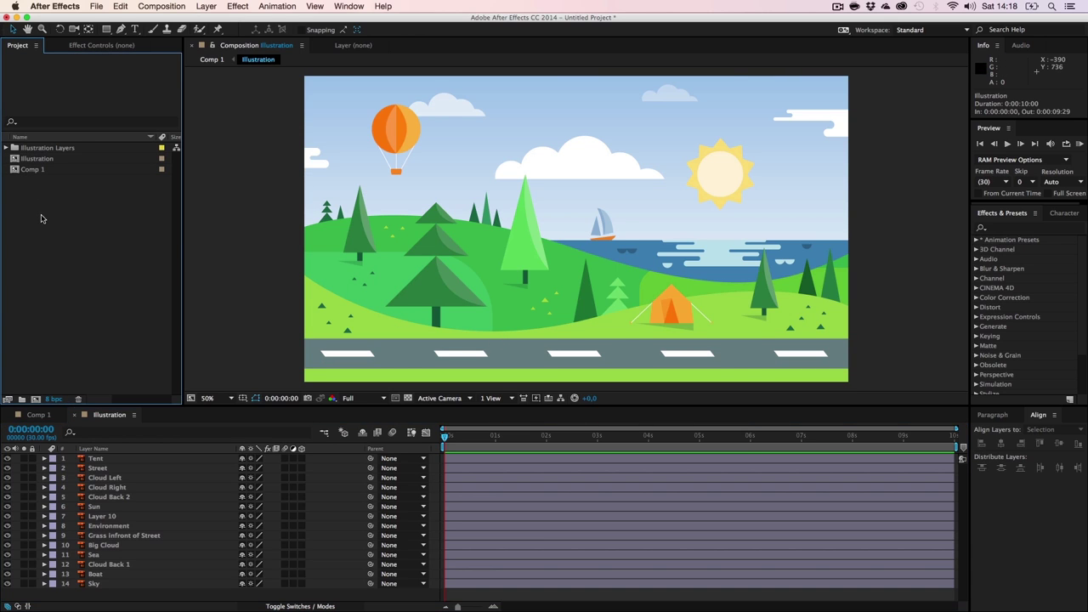
double_click(601, 132)
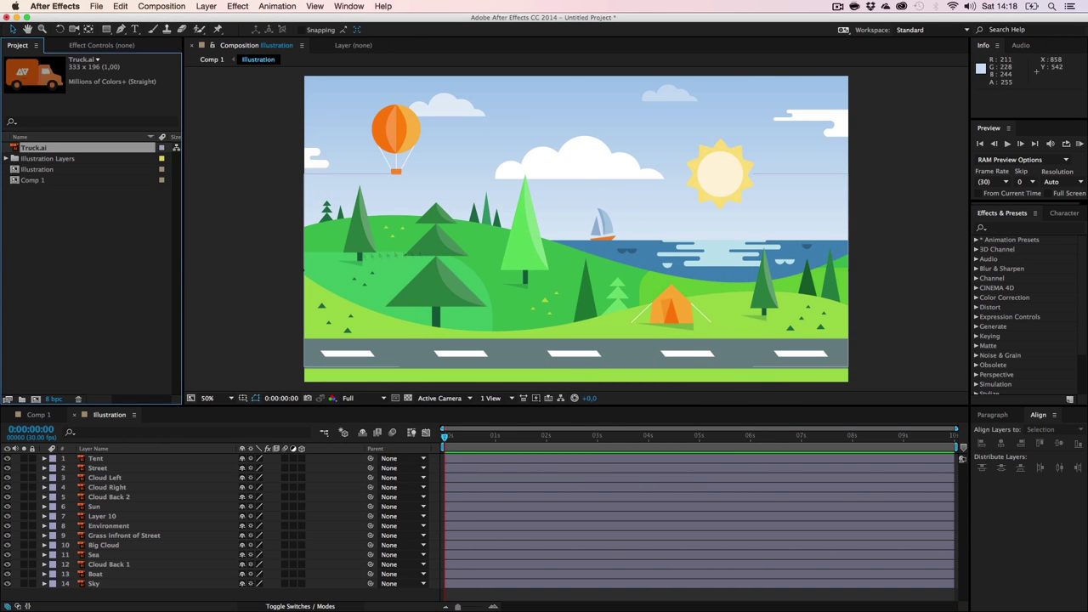
left_click_drag(32, 151, 107, 460)
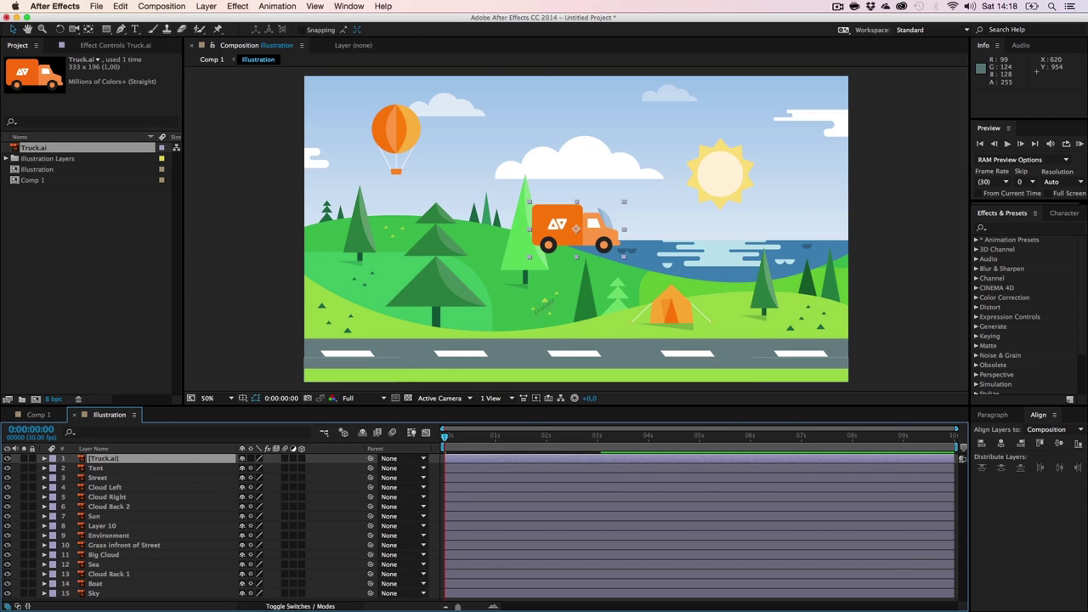
Place the truck on the street at the scene's left end, at a position of about 182, 938.
left_click_drag(567, 217, 563, 333)
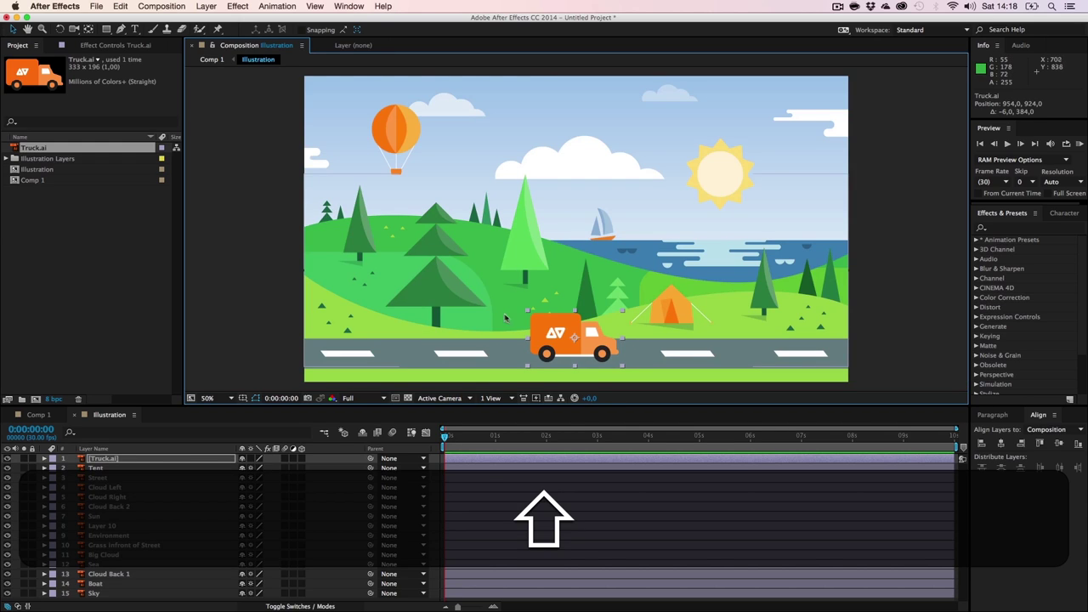
left_click_drag(550, 322, 336, 346)
left_click(267, 231)
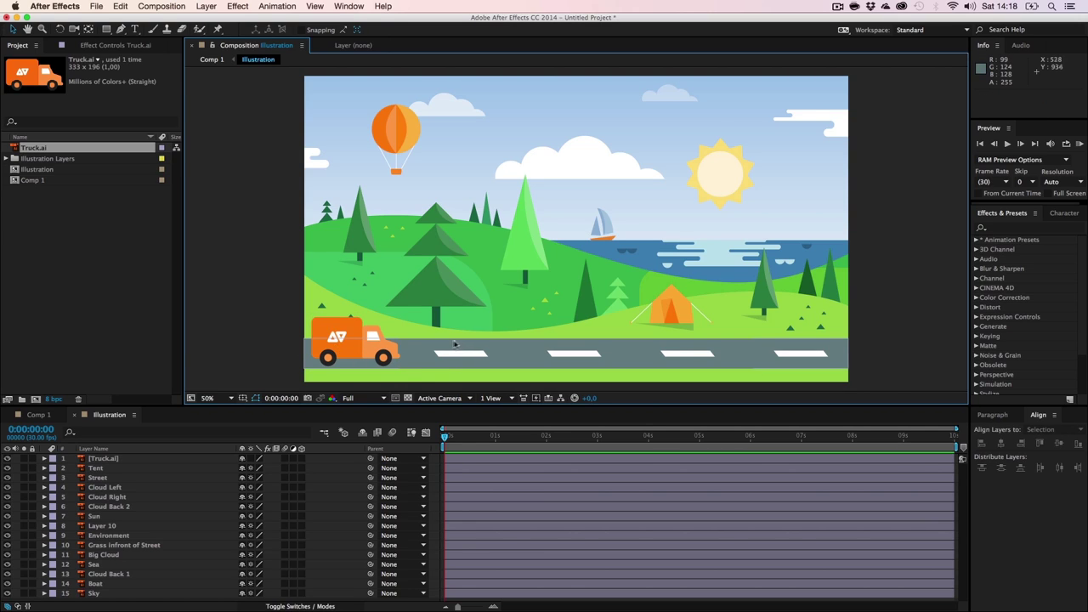
left_click(411, 432)
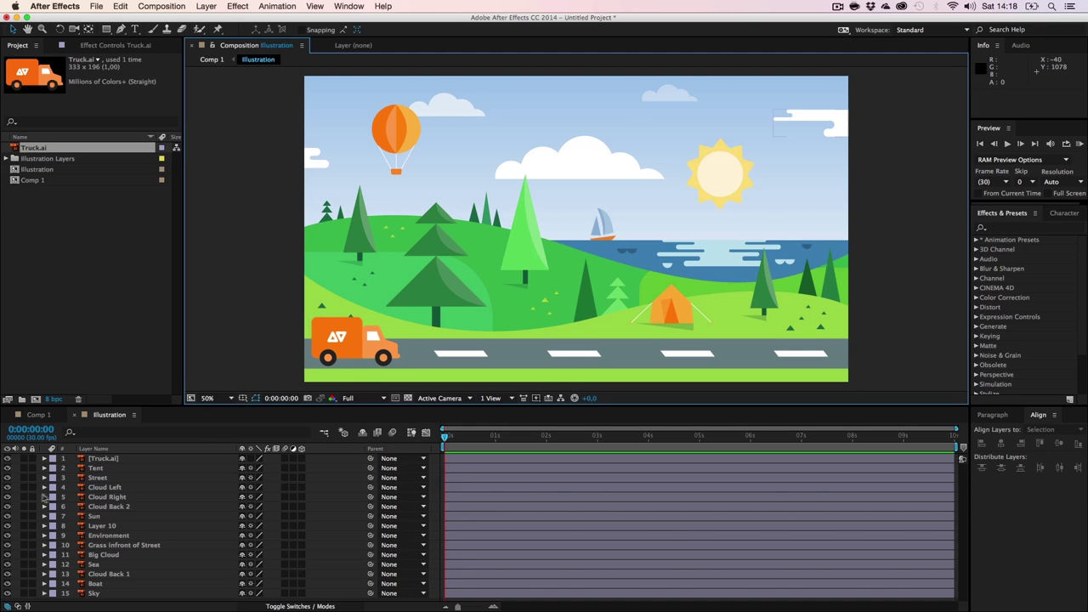
Keyframe the truck's Position from -180, 938 outside the frame at time zero to about 1422, 938 at 0:00:02:29.
left_click(354, 348)
key("p")
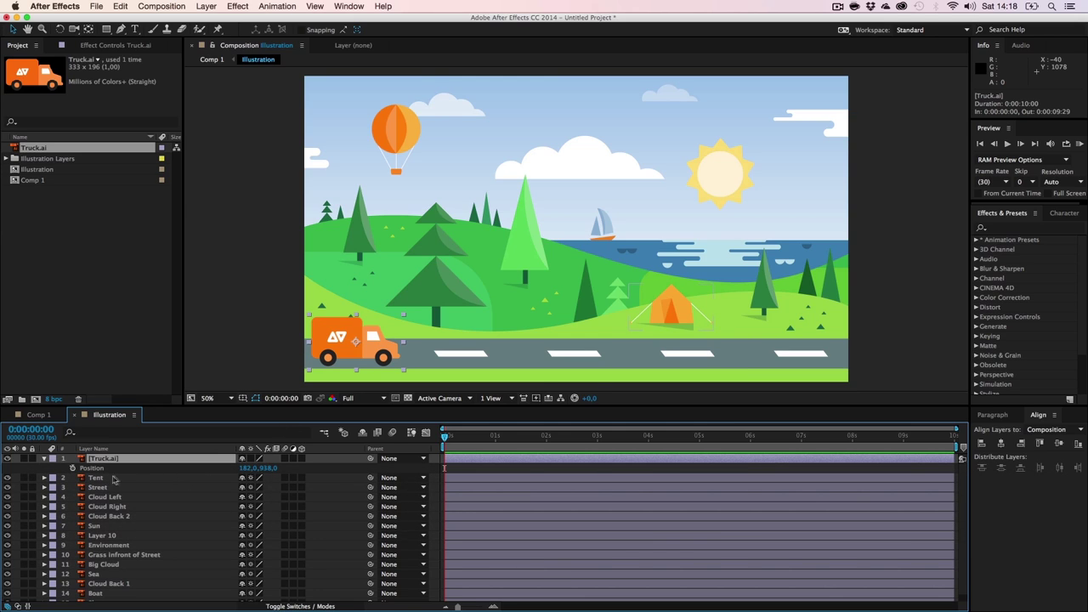
left_click(72, 467)
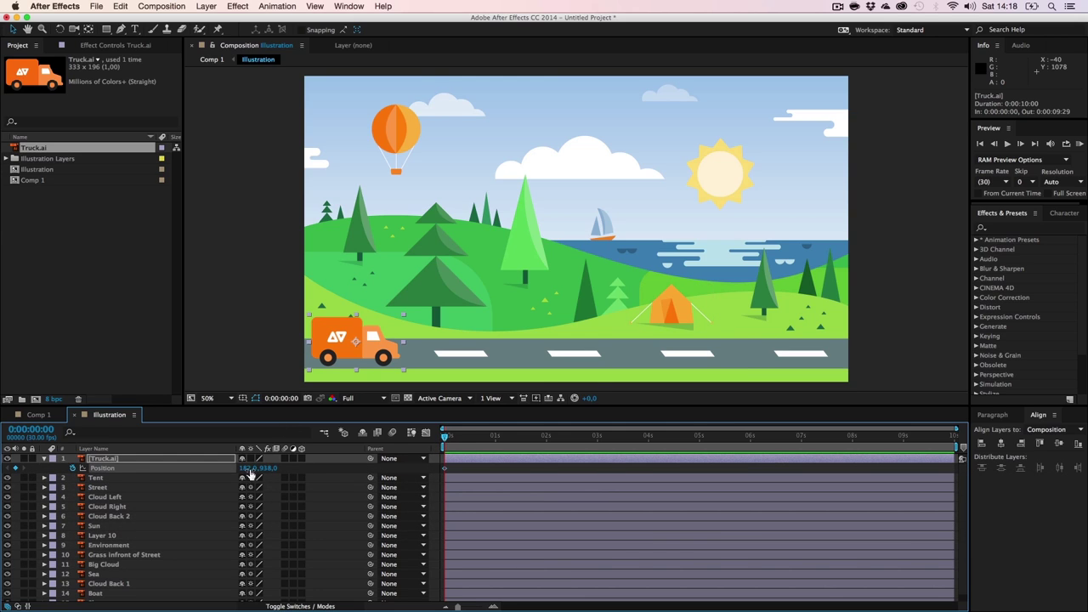
left_click_drag(250, 473, 44, 473)
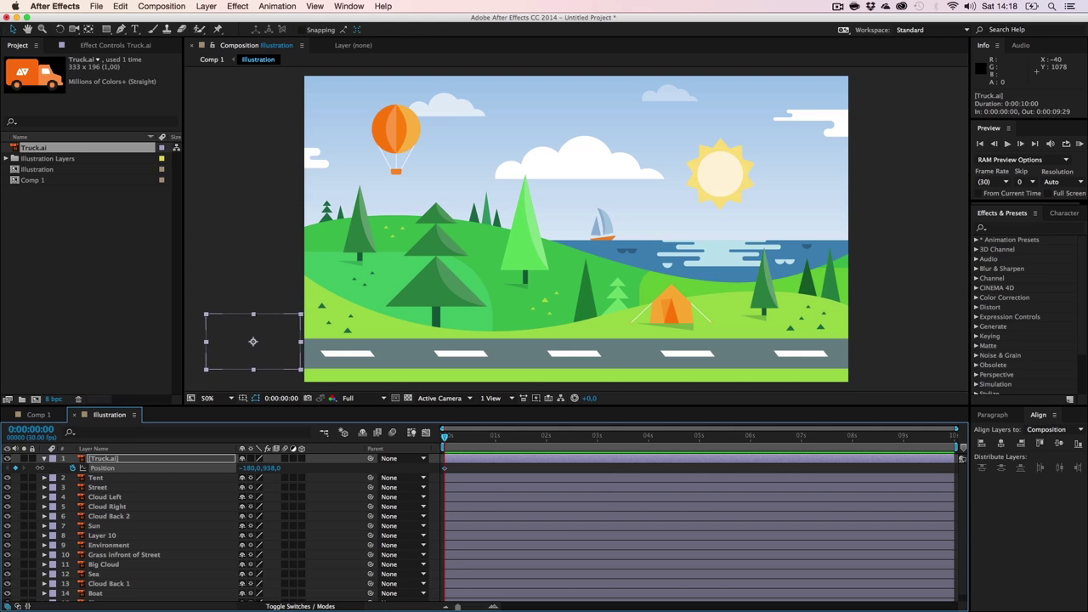
left_click_drag(493, 438, 597, 439)
left_click_drag(252, 341, 706, 341)
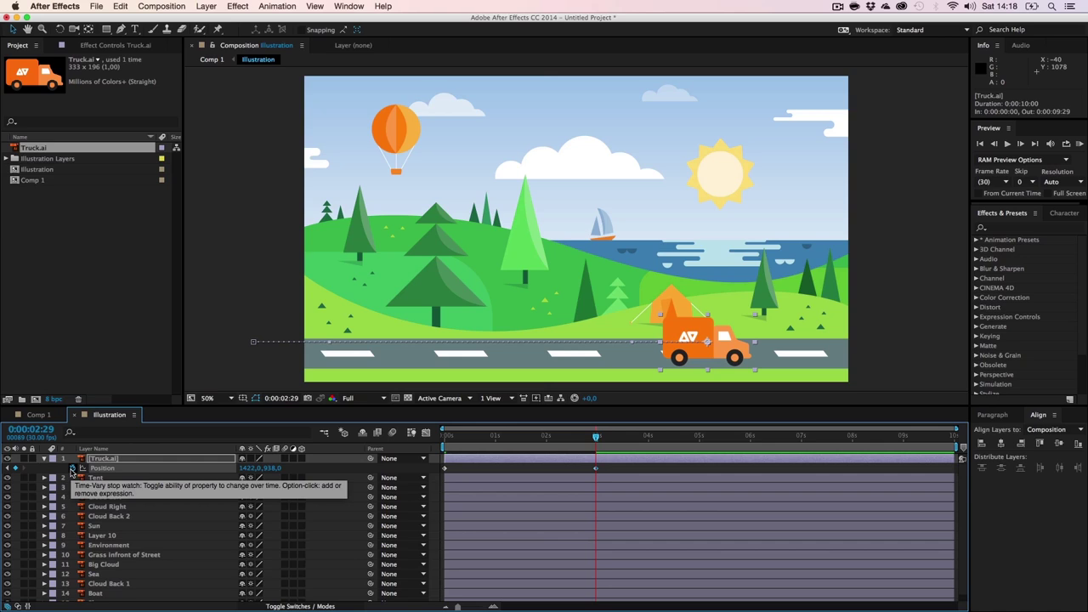
Shorten the truck's drive by moving its last Position keyframe to just after 2 seconds and ending the work area at about 2.5 seconds.
left_click(545, 440)
left_click_drag(525, 443, 595, 440)
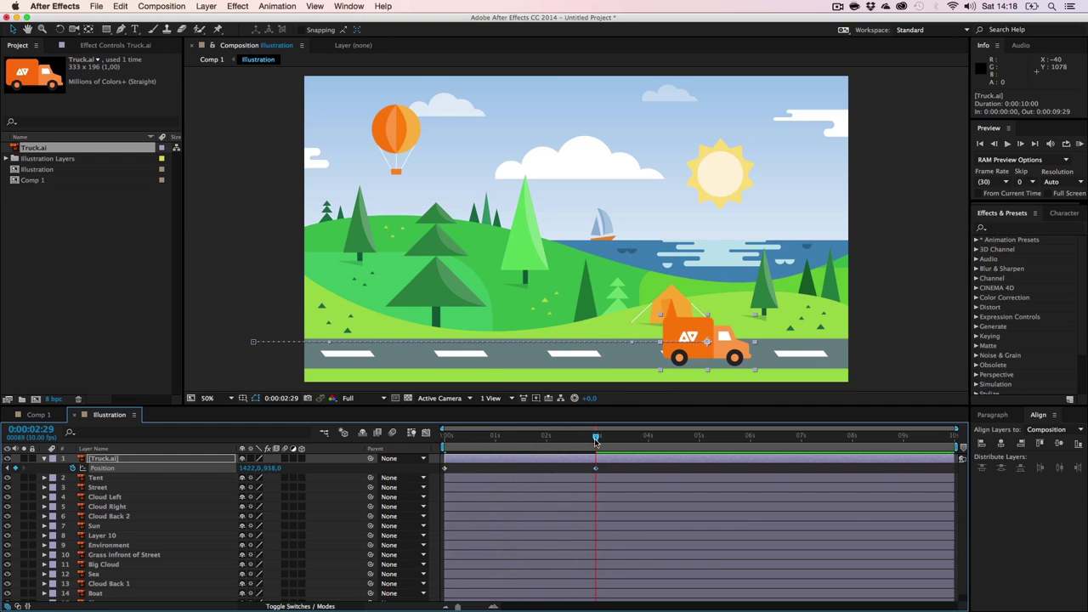
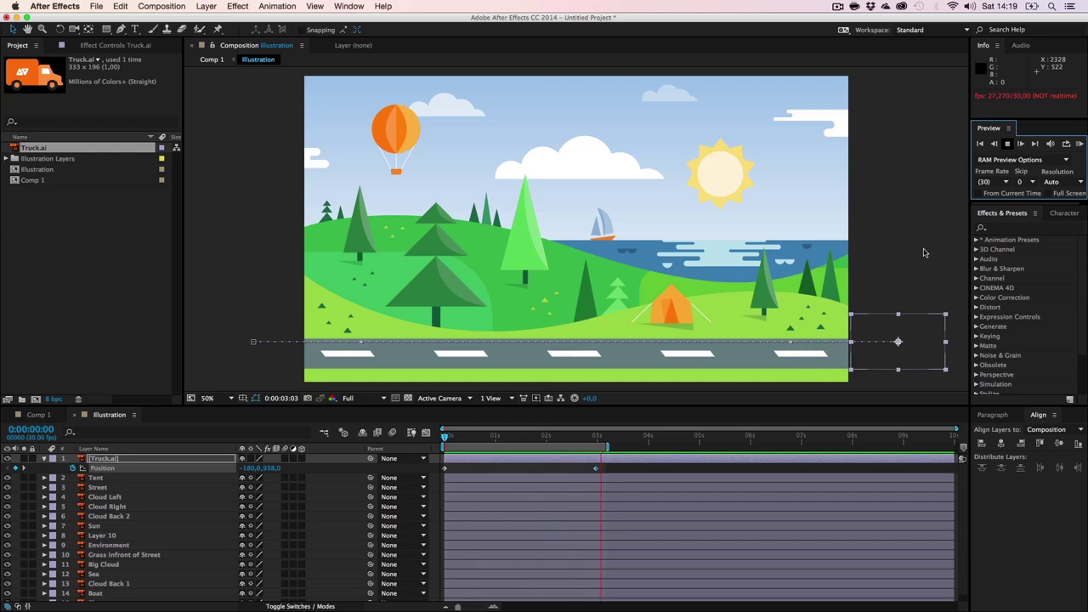
left_click_drag(595, 467, 573, 447)
left_click(876, 284)
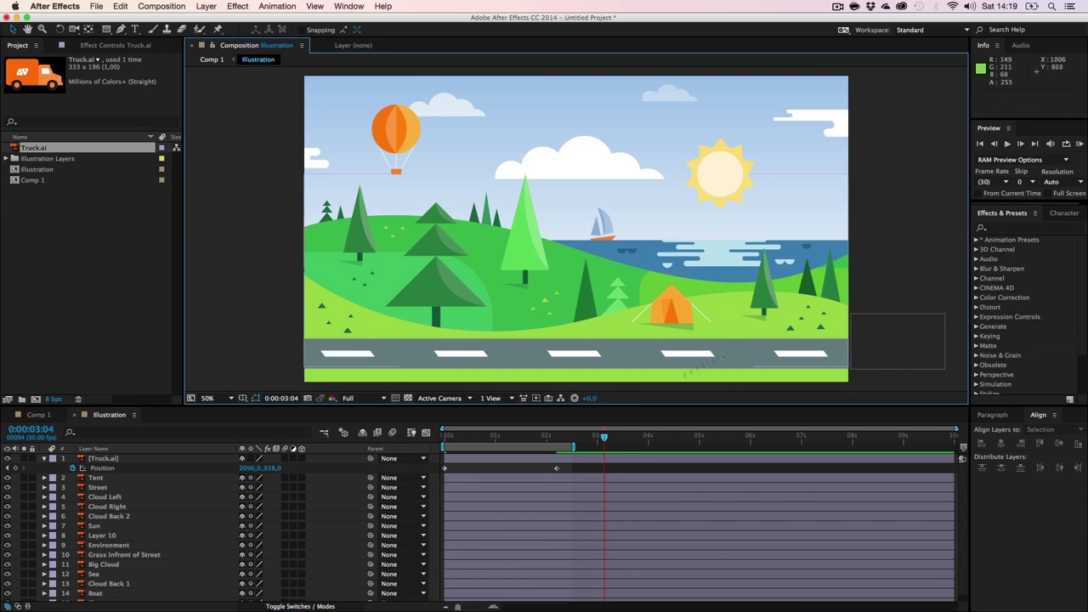
Save the project as Tutorial on the Desktop.
key("super+s")
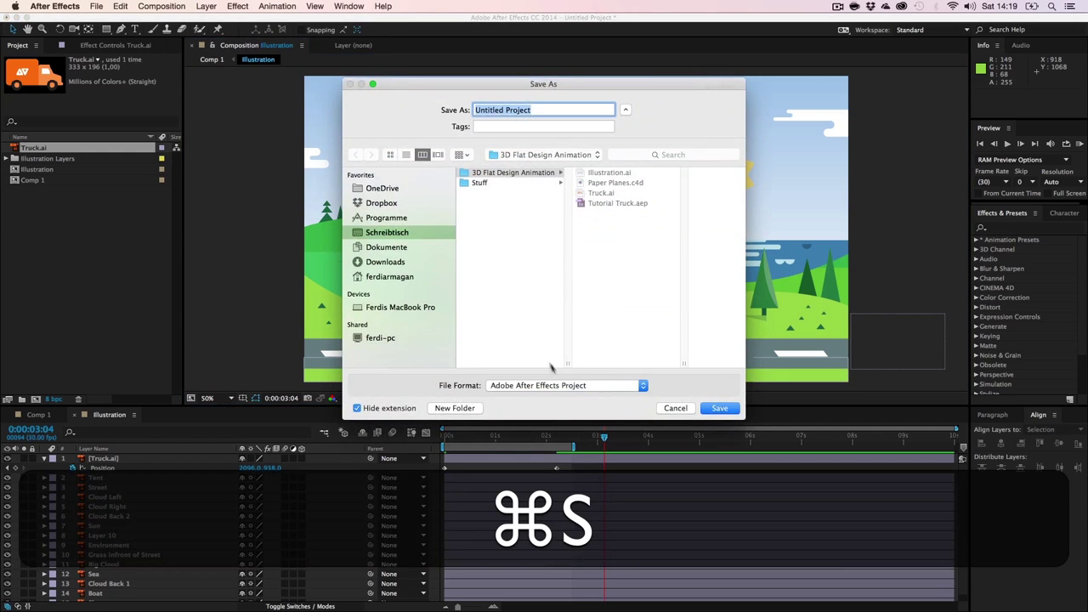
left_click(503, 258)
left_click(540, 110)
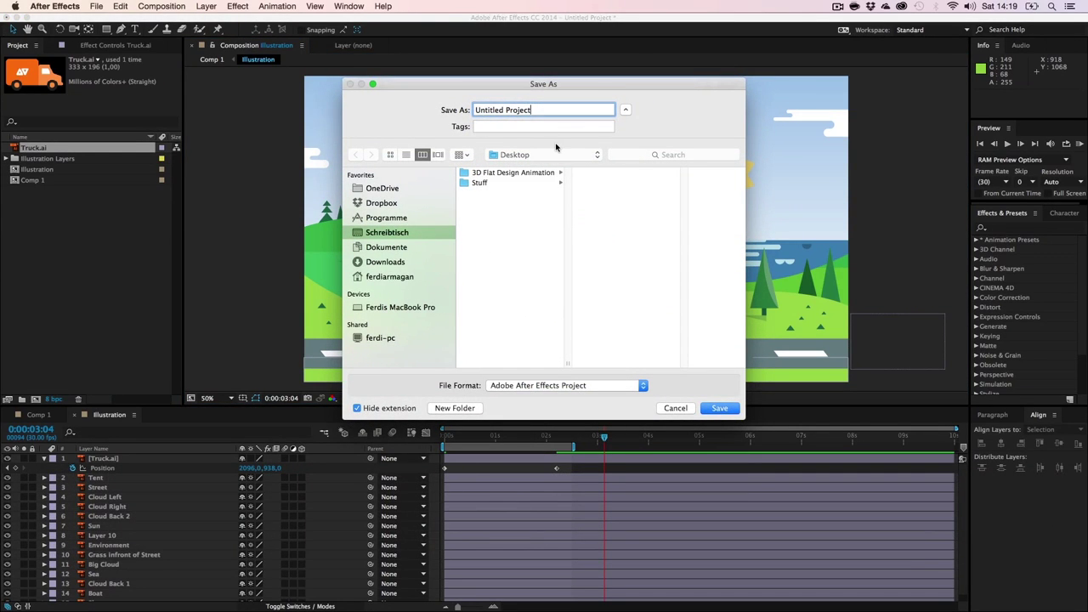
key("super+a")
type("Tutorial")
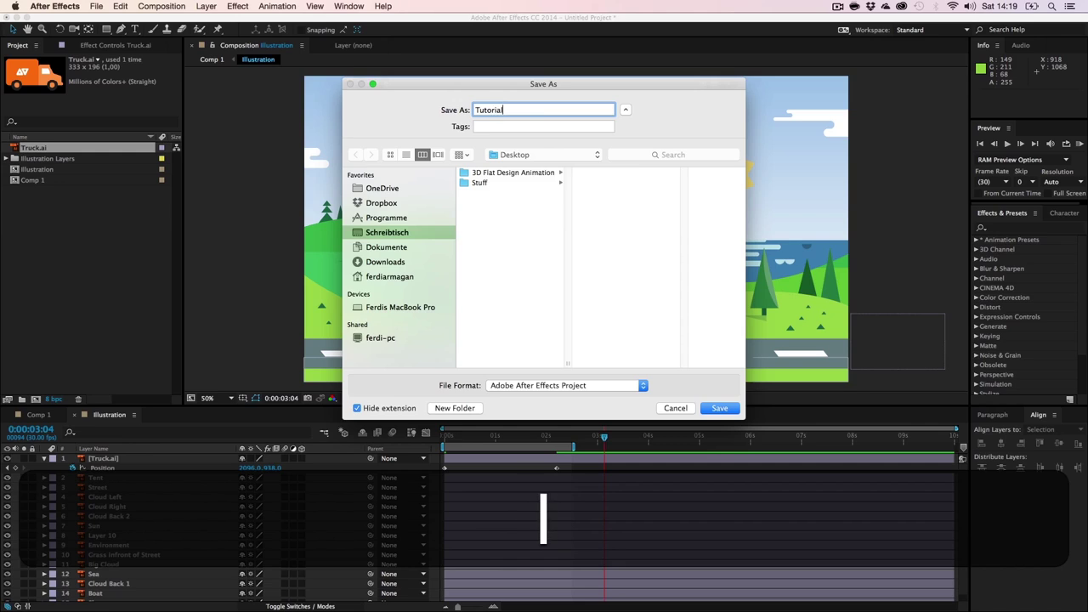
key("Return")
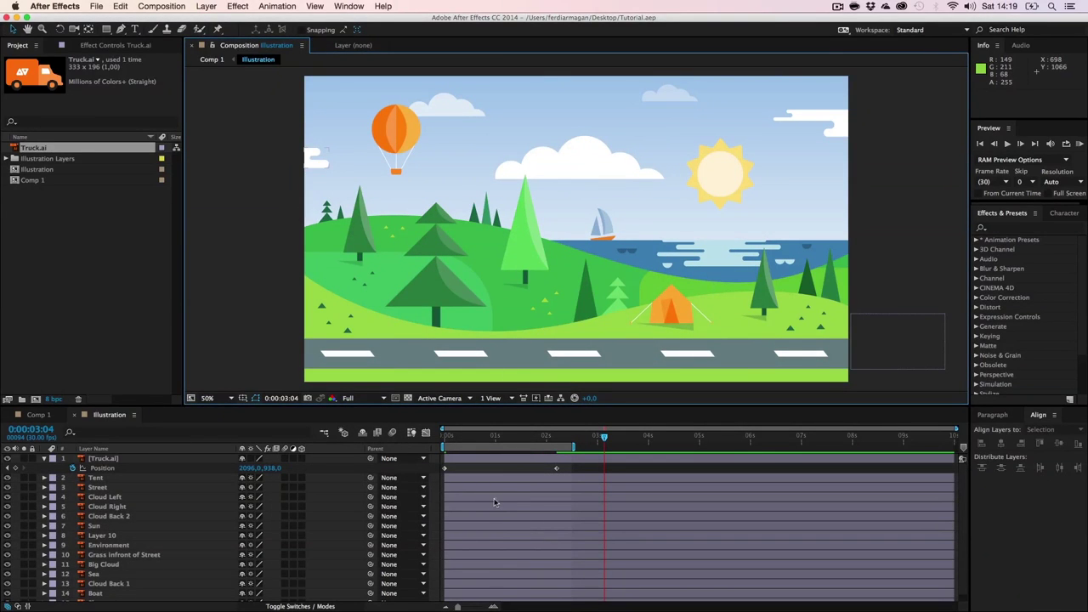
Scrub through the truck's drive along the street and play a preview of the animation.
left_click_drag(498, 440, 464, 445)
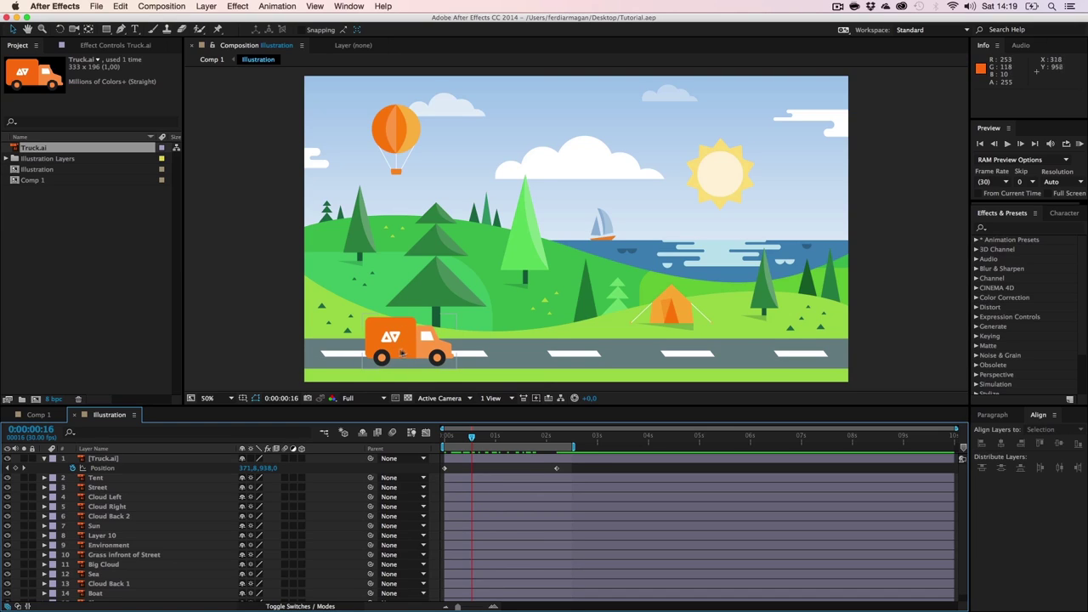
left_click_drag(472, 437, 499, 440)
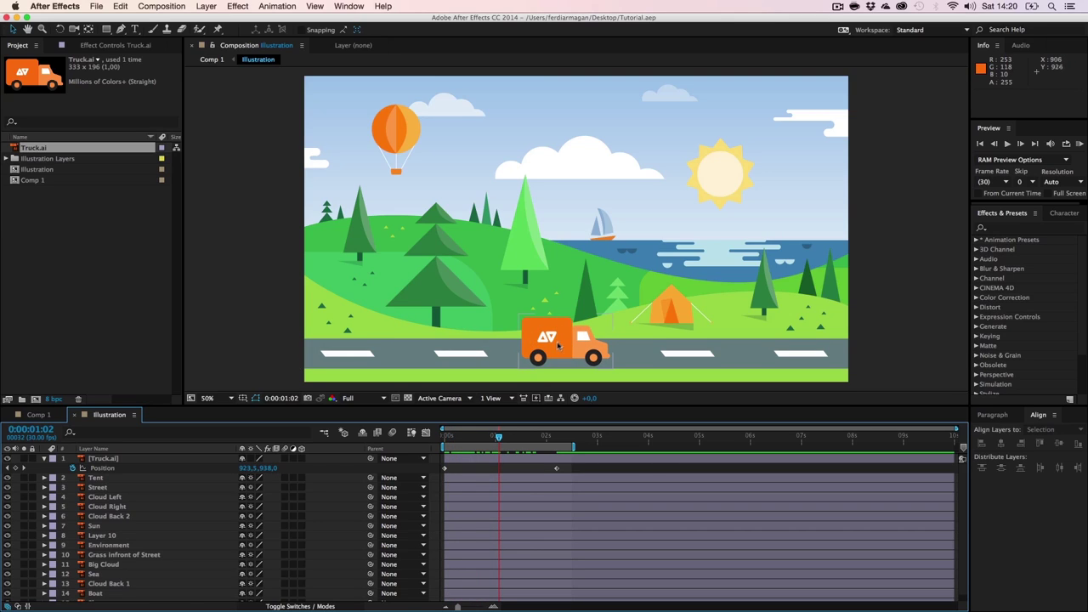
left_click_drag(499, 439, 488, 439)
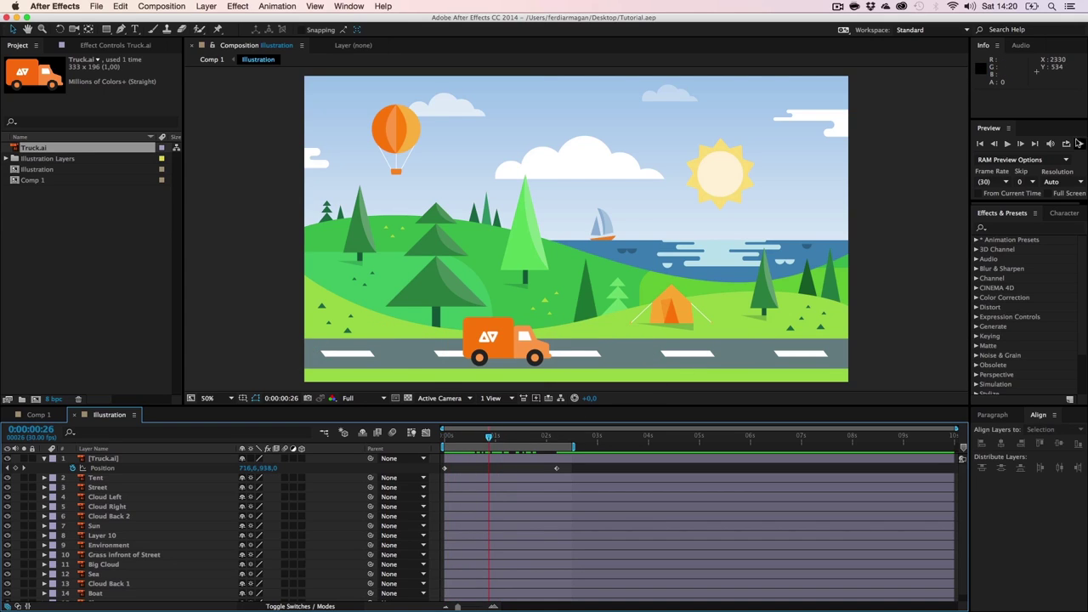
left_click(1008, 143)
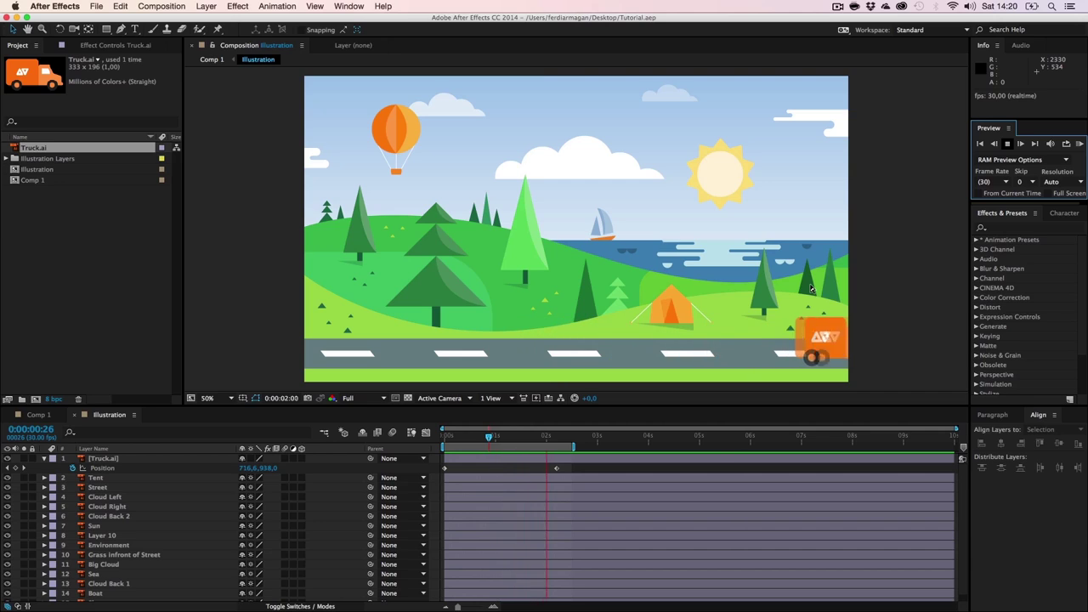
Stop the preview, save the project, and add the Illustration composition to the render queue.
key("space")
key("super+s")
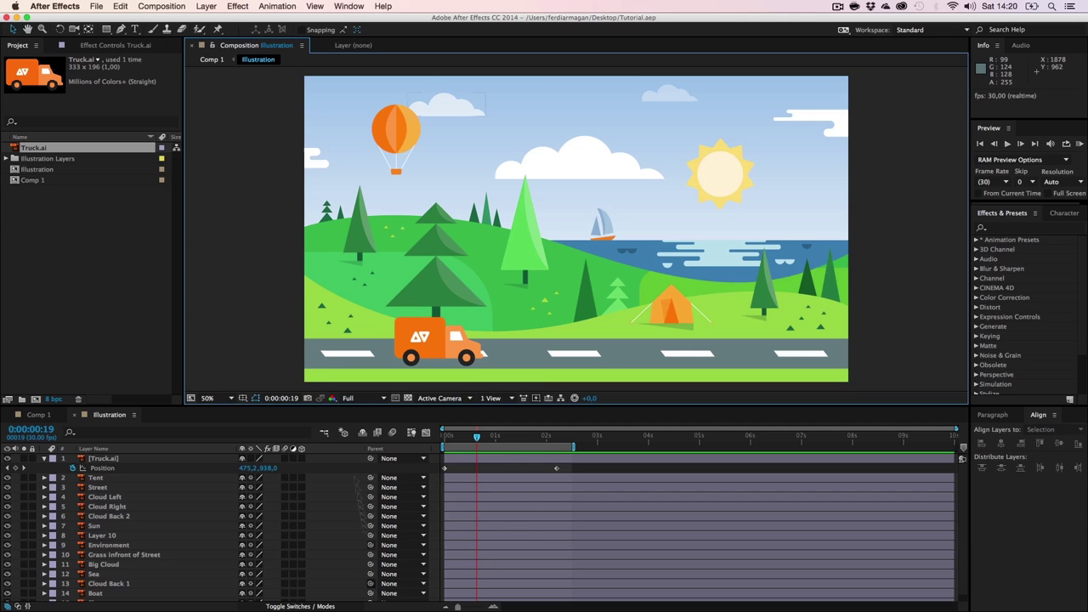
left_click(151, 6)
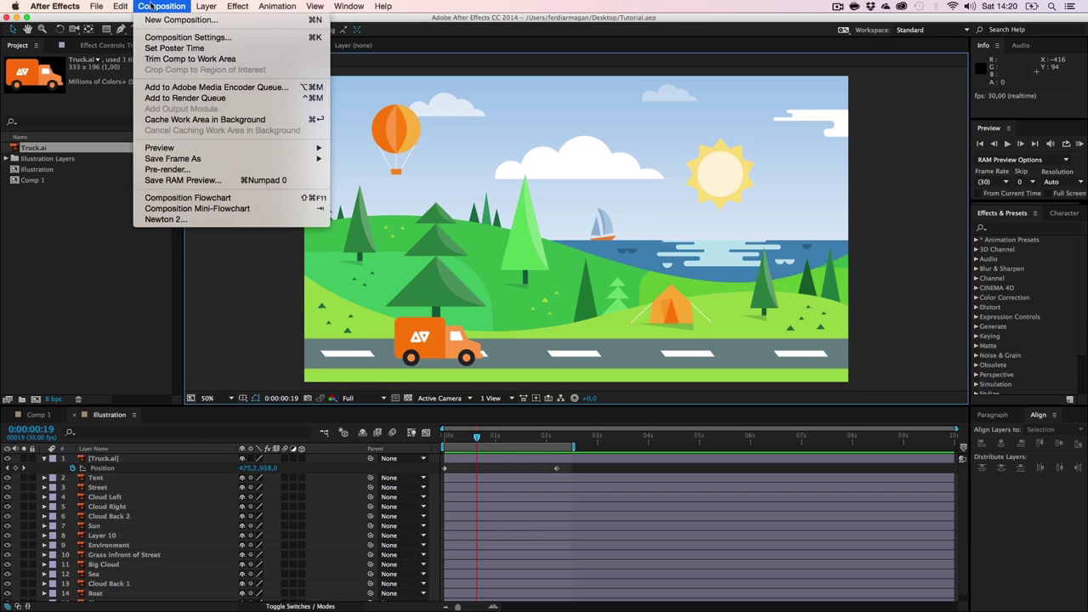
left_click(181, 98)
Configure the output module as QuickTime with the H.264 video codec.
left_click(94, 491)
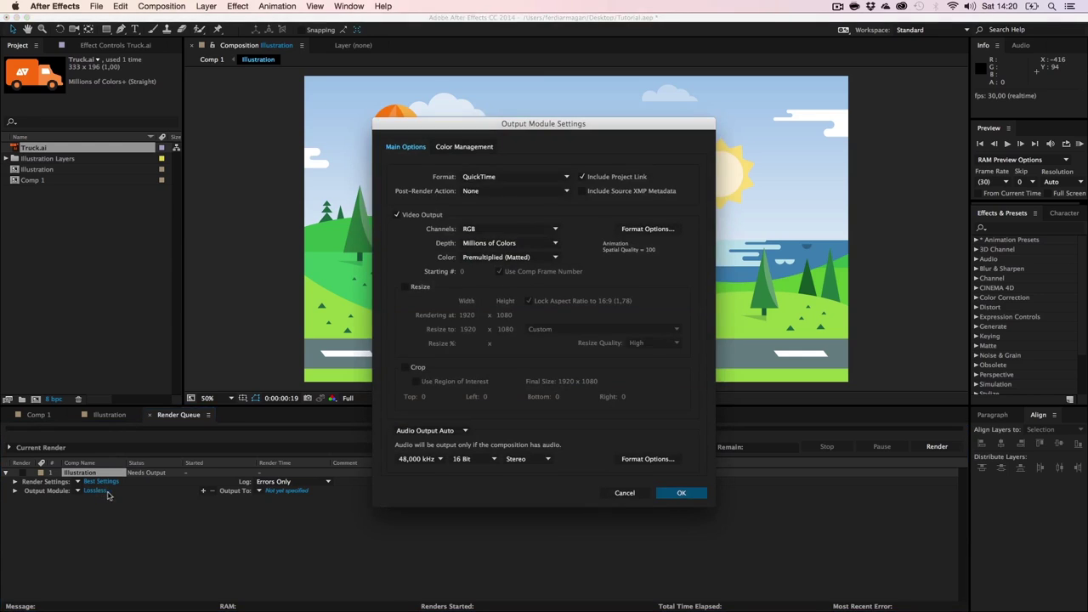
left_click(514, 177)
left_click(626, 227)
left_click(630, 230)
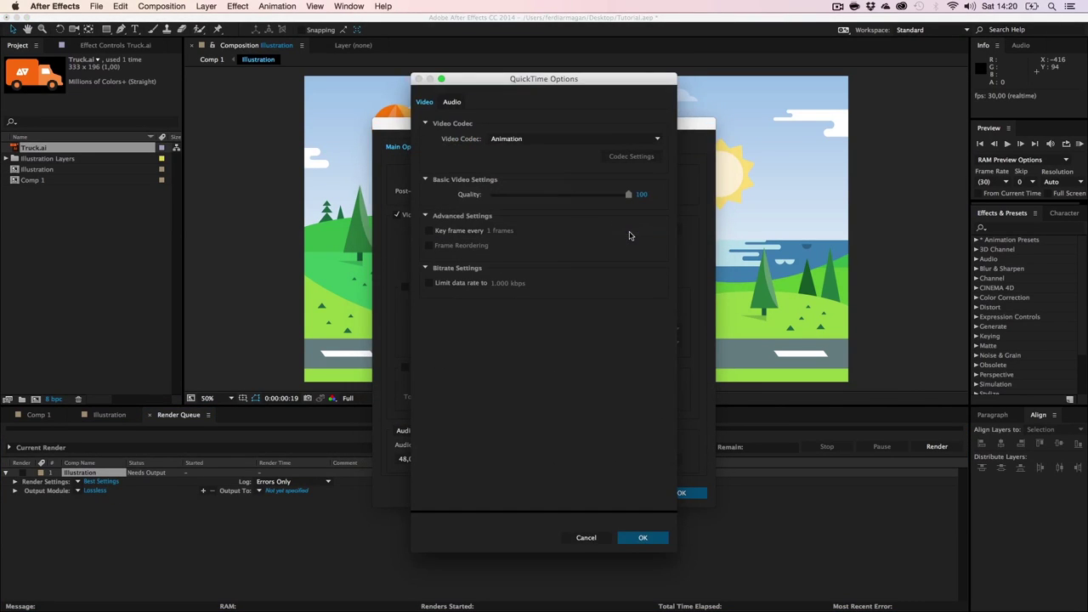
left_click(518, 144)
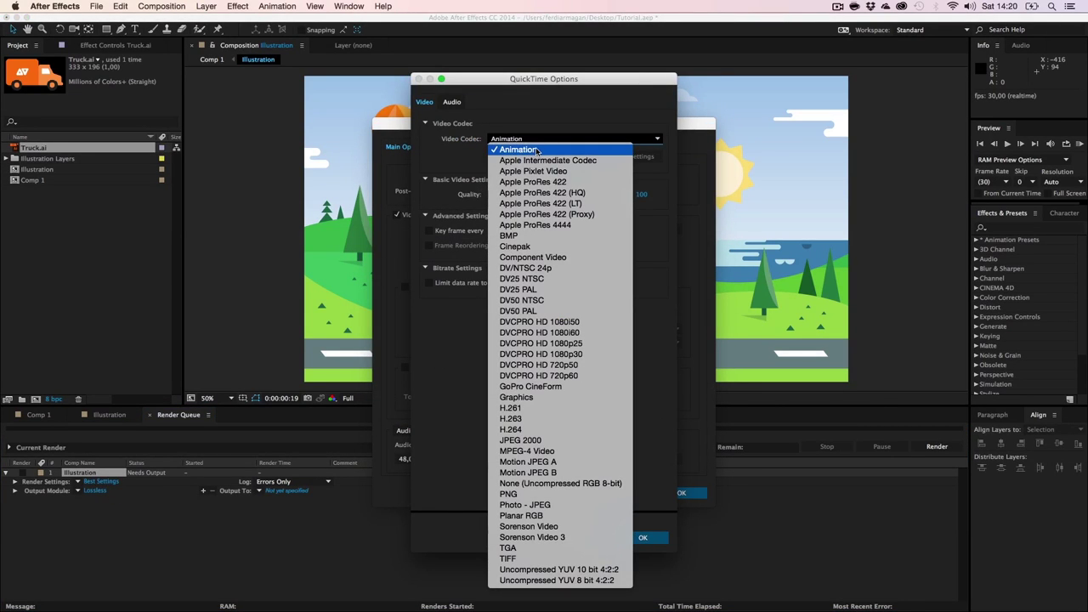
left_click(523, 431)
left_click(643, 537)
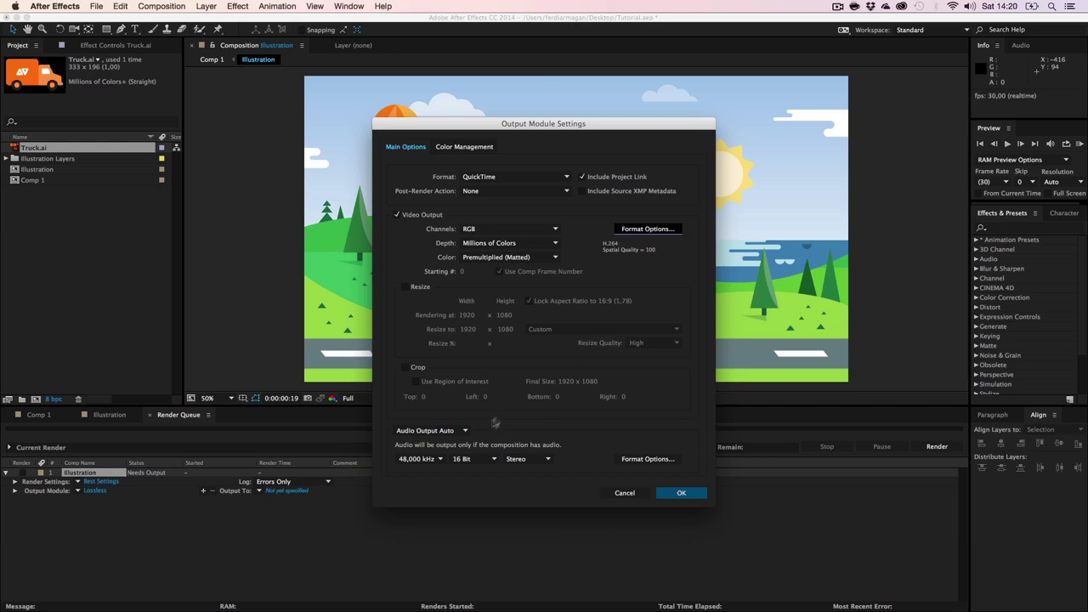
left_click(677, 493)
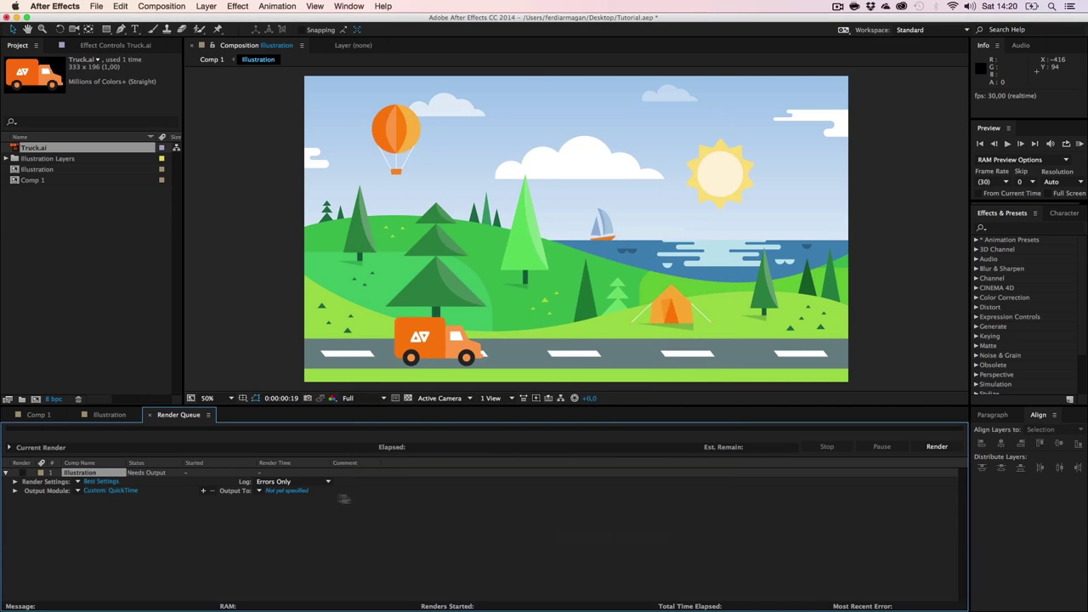
Set the output movie to Animation on the Desktop and render the queued composition.
left_click(284, 492)
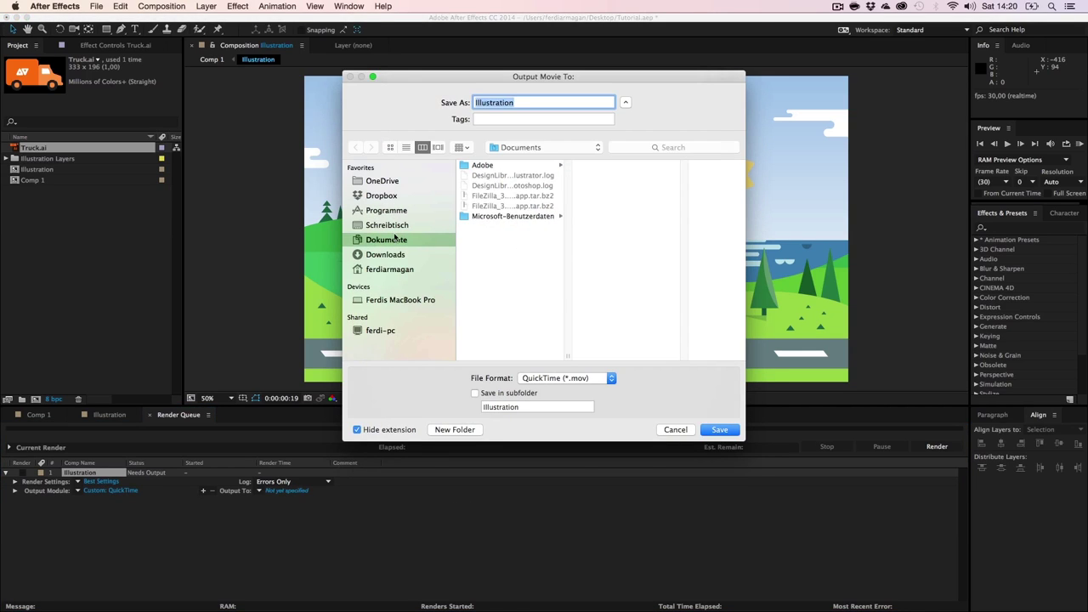
left_click(394, 226)
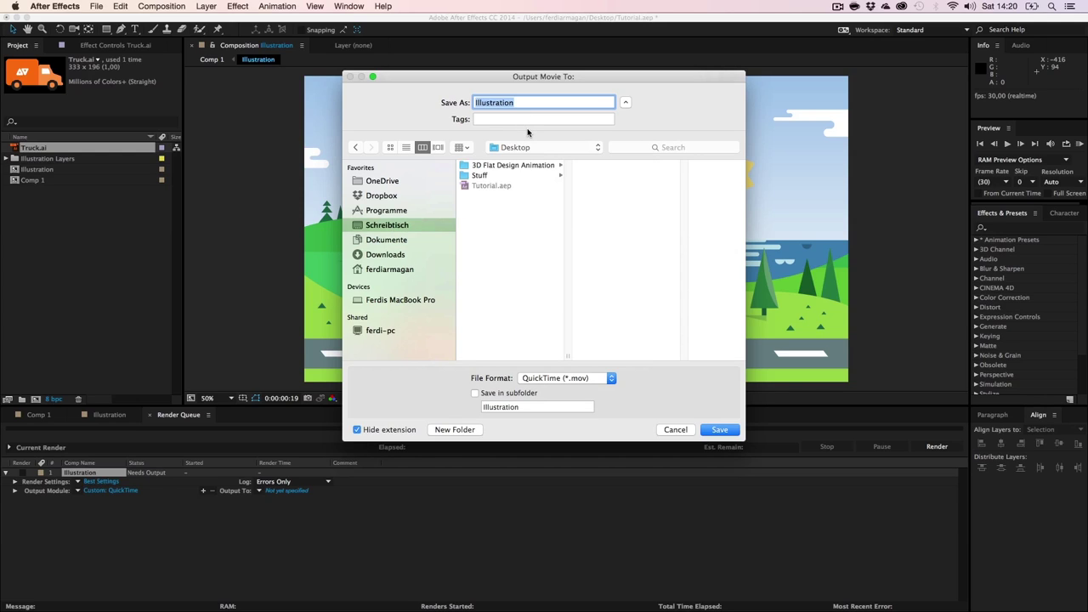
key("BackSpace")
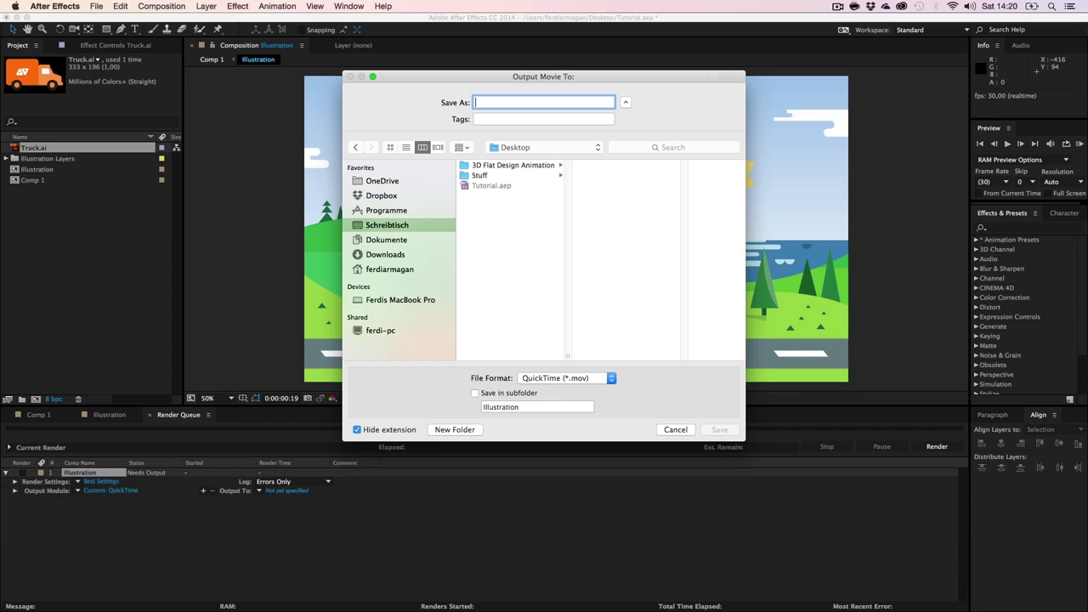
type("Animation")
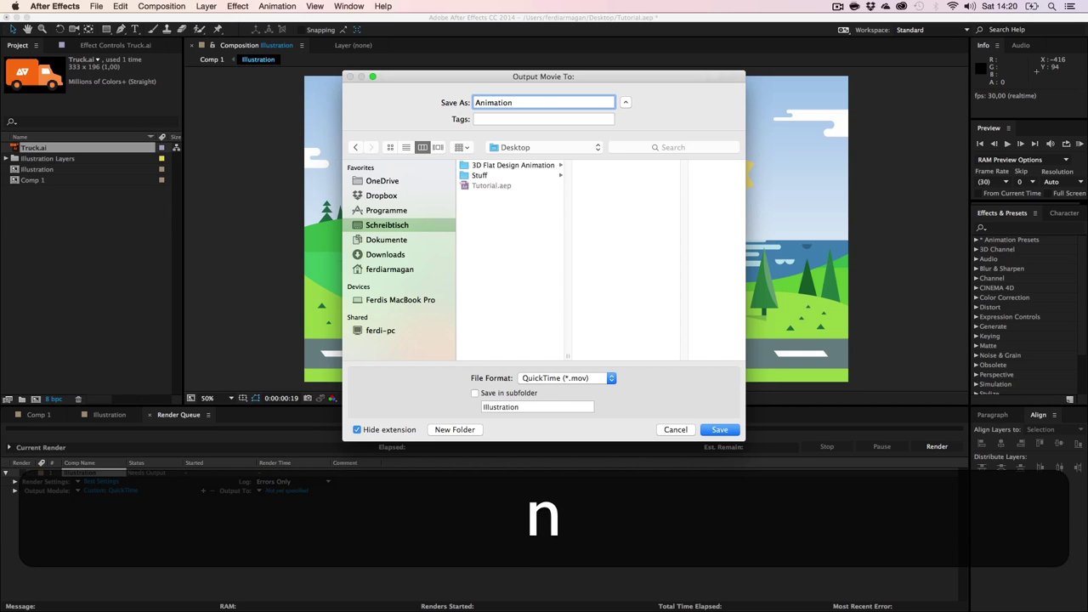
key("Return")
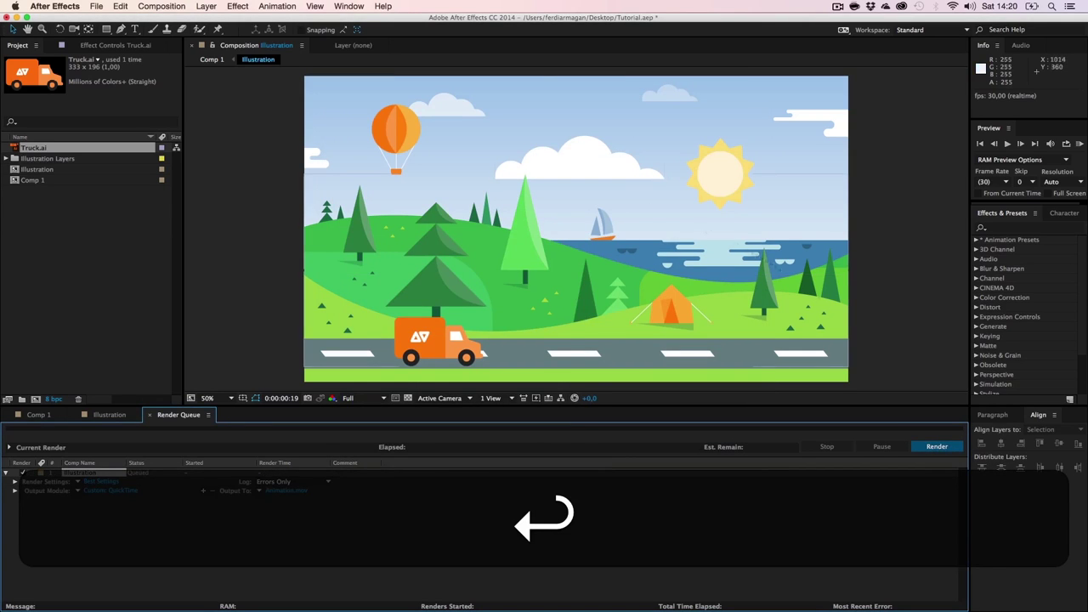
left_click(936, 448)
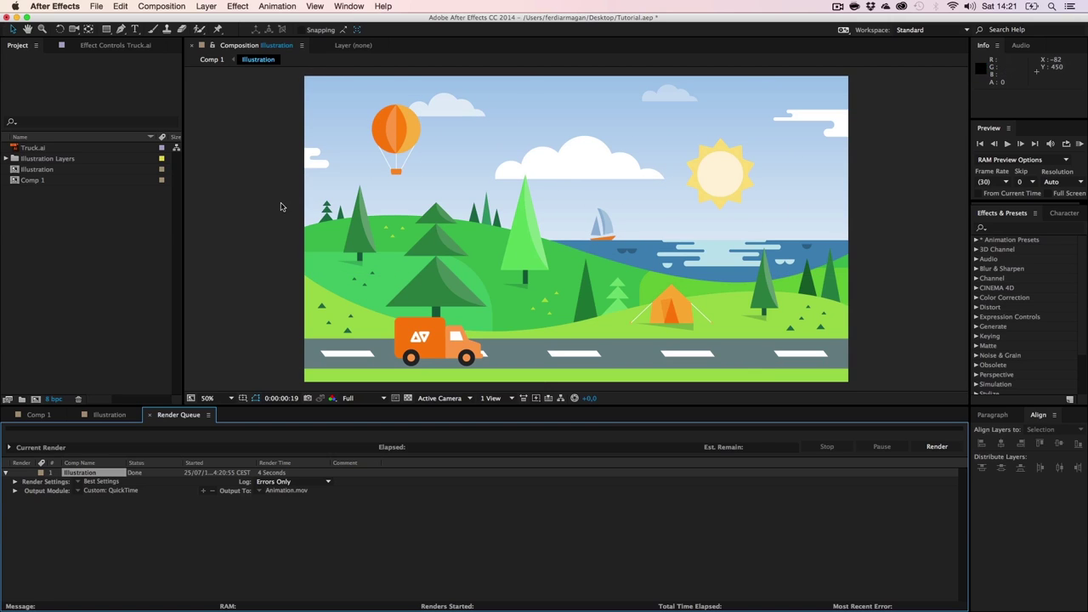
Clear the After Effects and Finder windows out of the way and switch to CINEMA 4D.
left_click(17, 17)
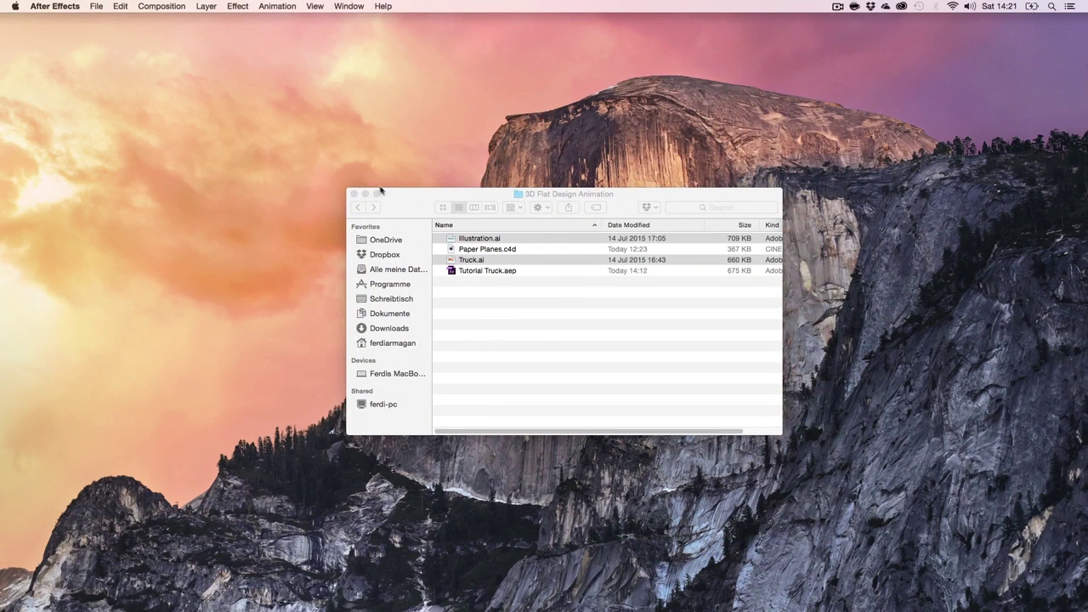
left_click(364, 195)
key("super+Tab")
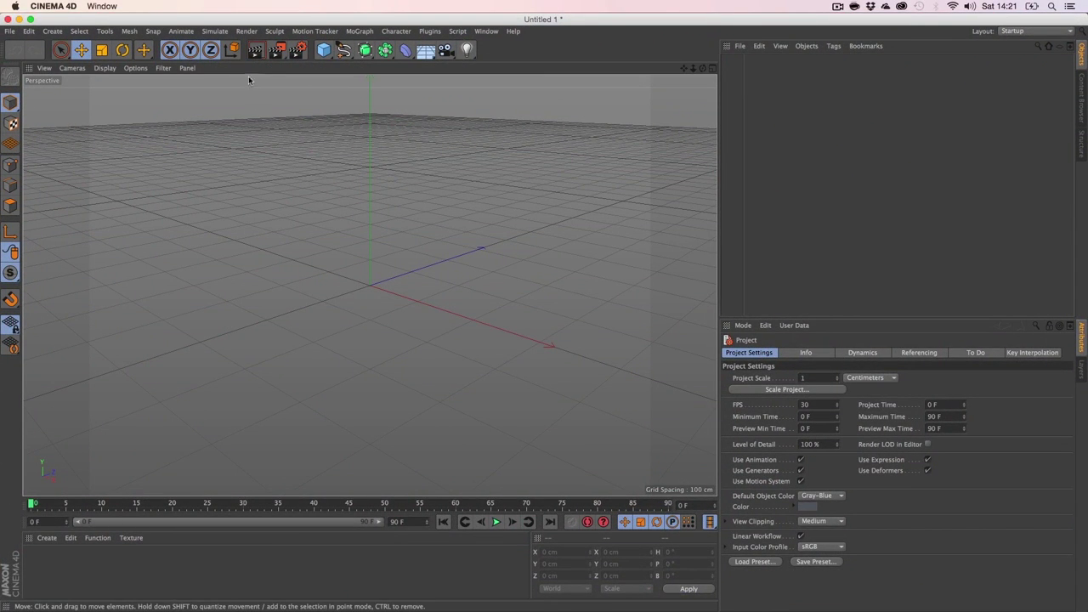
Set the render output size to 1920 x 1080 pixels in the render settings.
left_click(297, 49)
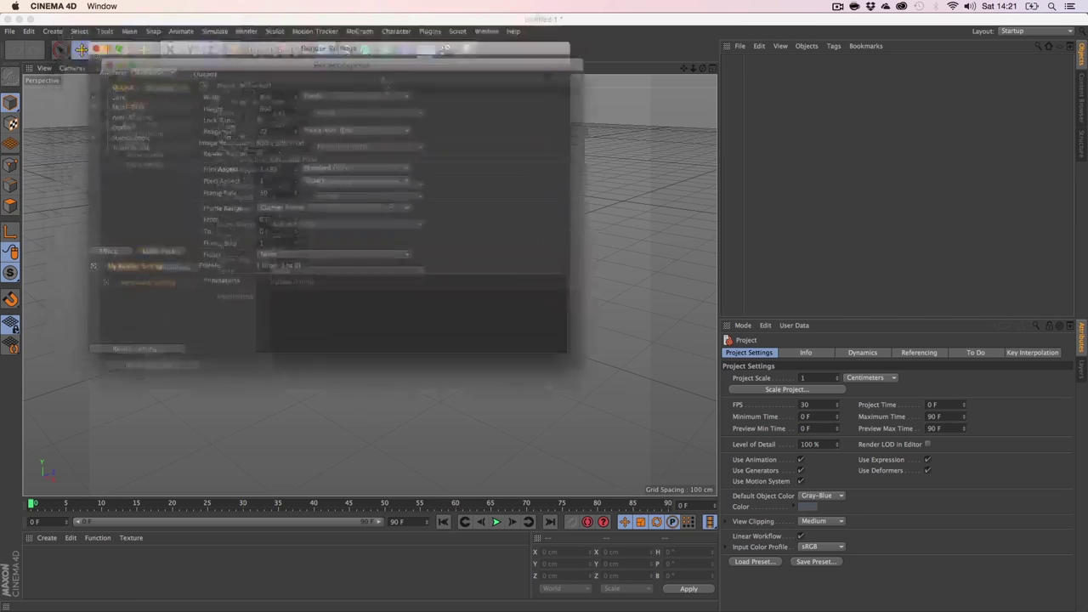
type("1920")
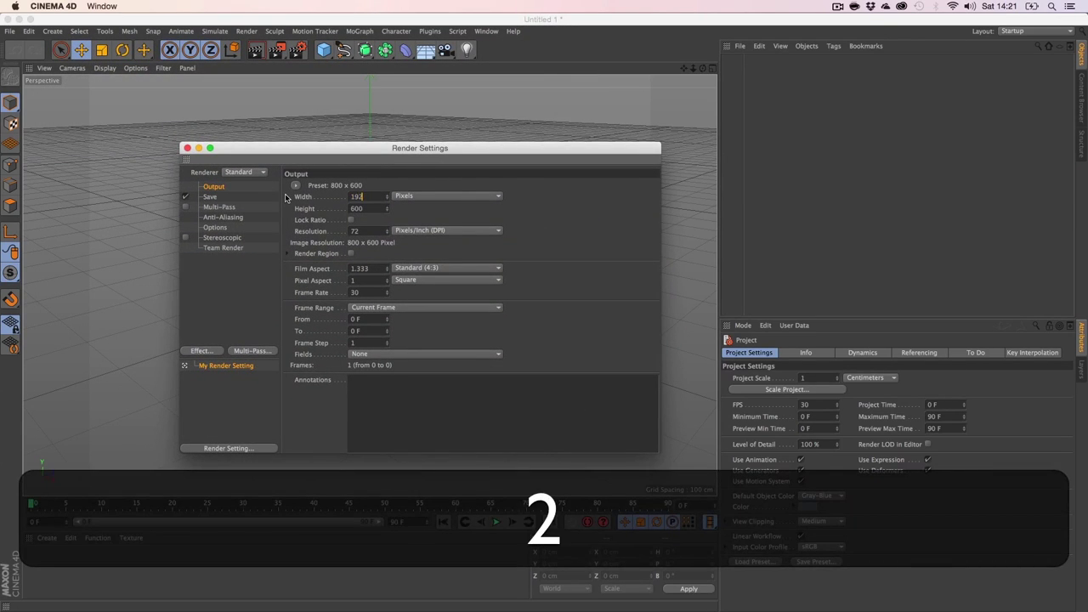
key("Tab")
type("1080")
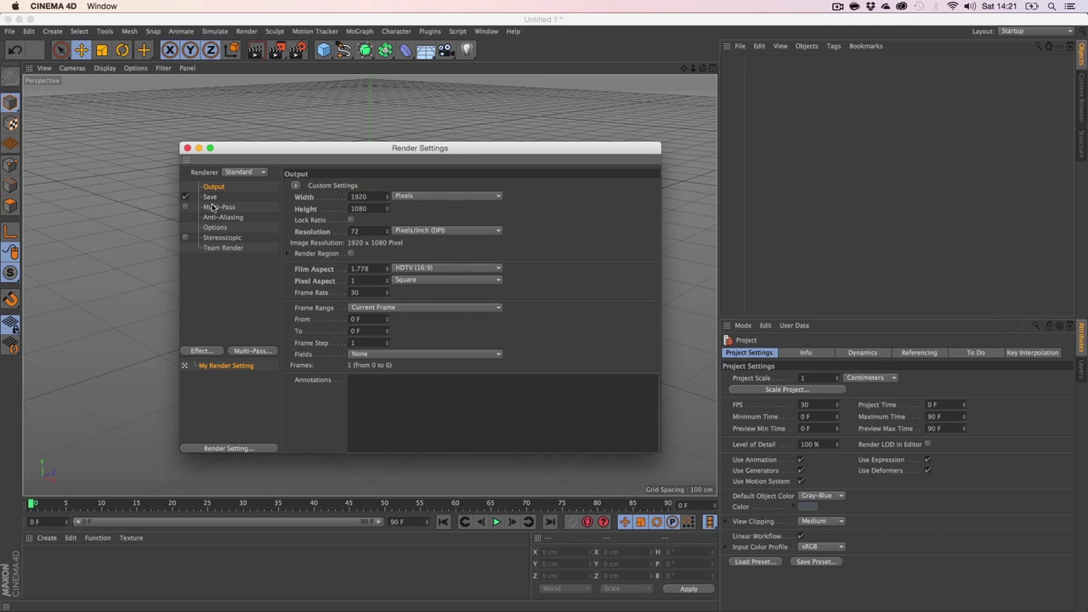
left_click(187, 149)
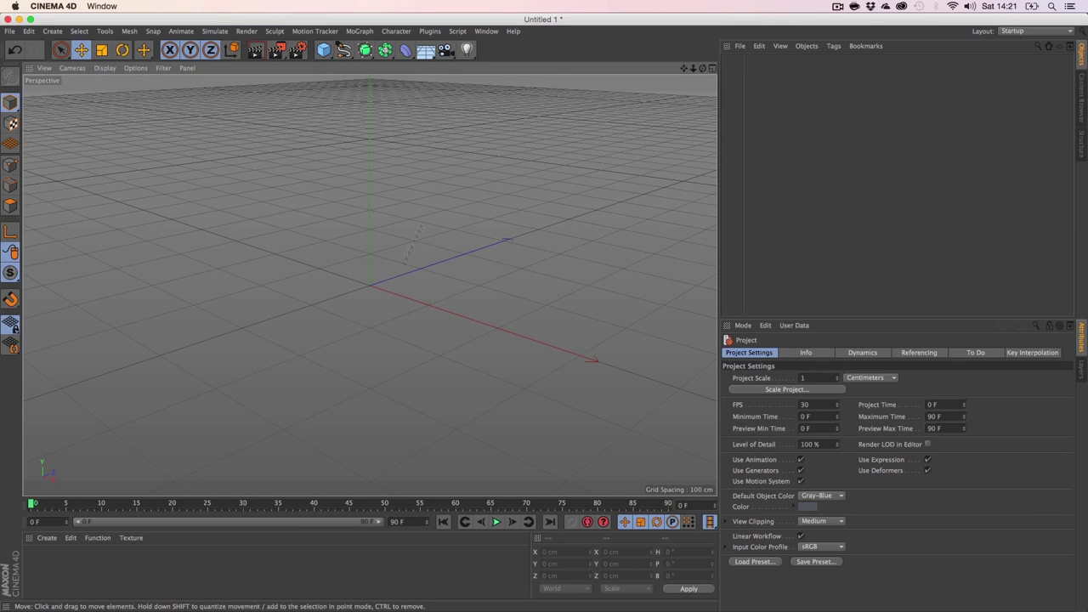
Add a Background object and create a new material with Reflectance disabled.
left_click(425, 49)
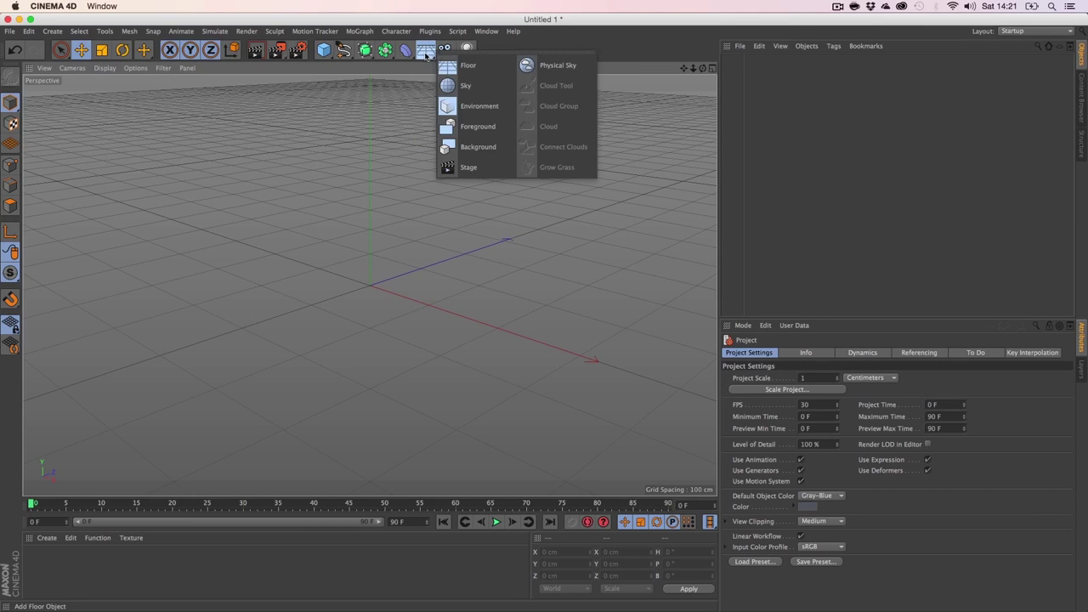
left_click(476, 148)
double_click(38, 557)
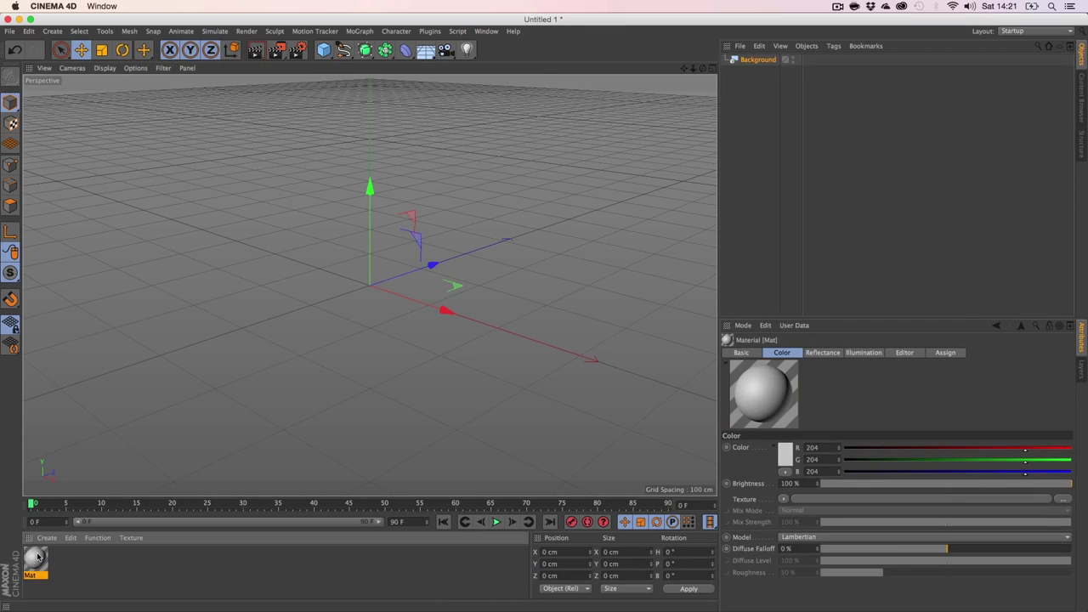
double_click(36, 559)
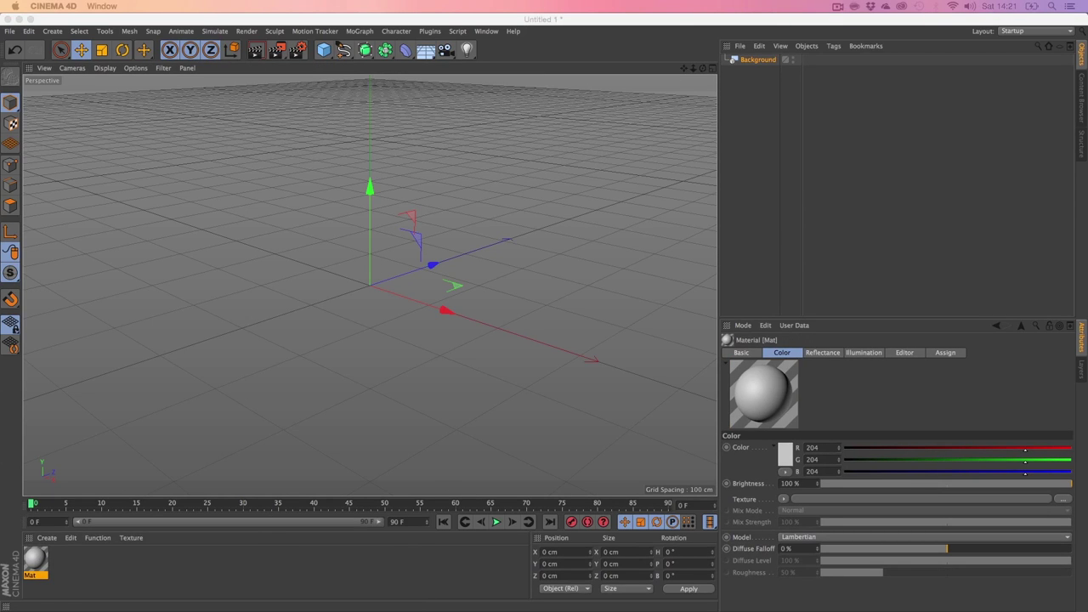
left_click_drag(458, 192, 551, 160)
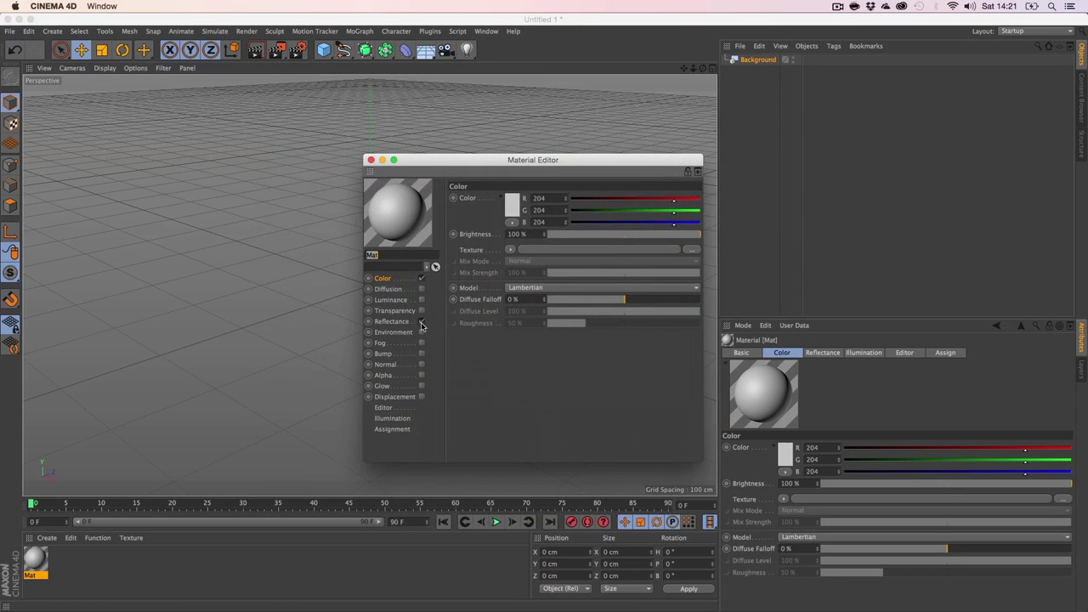
left_click(421, 321)
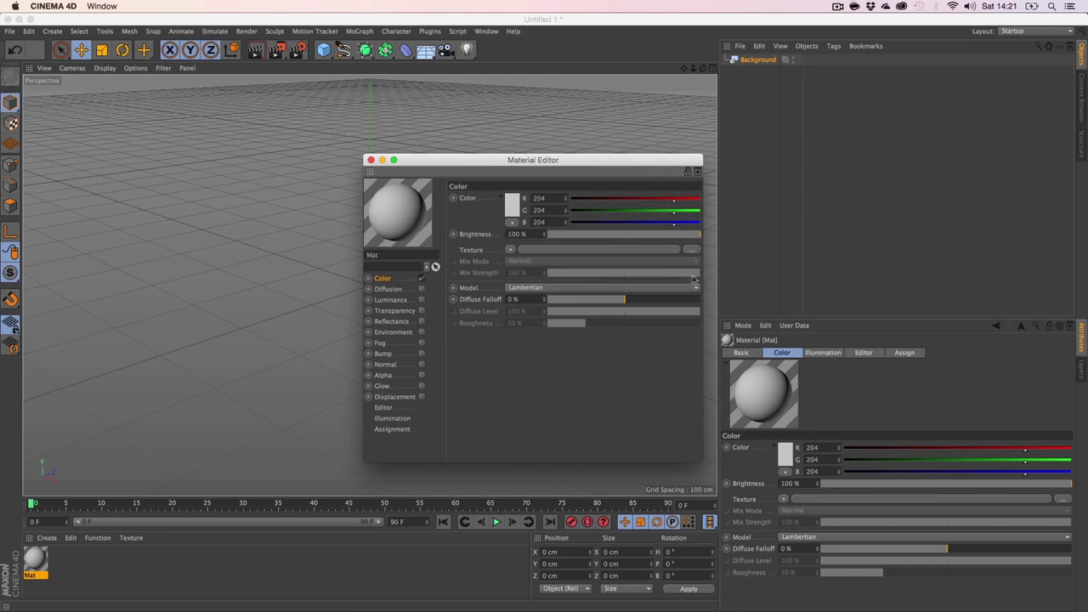
Load Animation.mov from the Desktop as the material's Color texture without copying it to the project location.
left_click(692, 251)
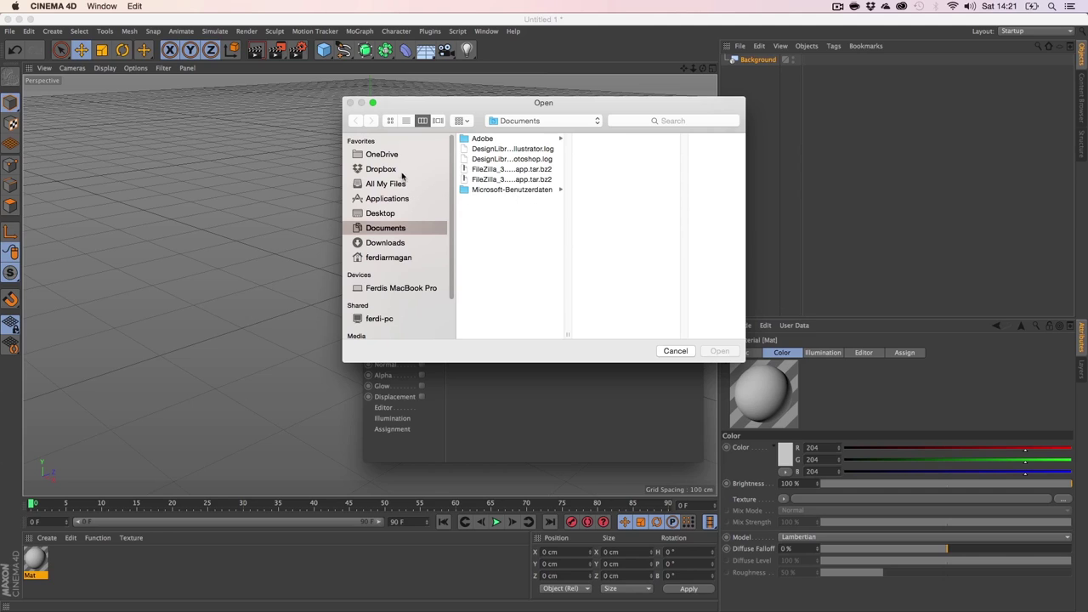
left_click(384, 215)
left_click(489, 149)
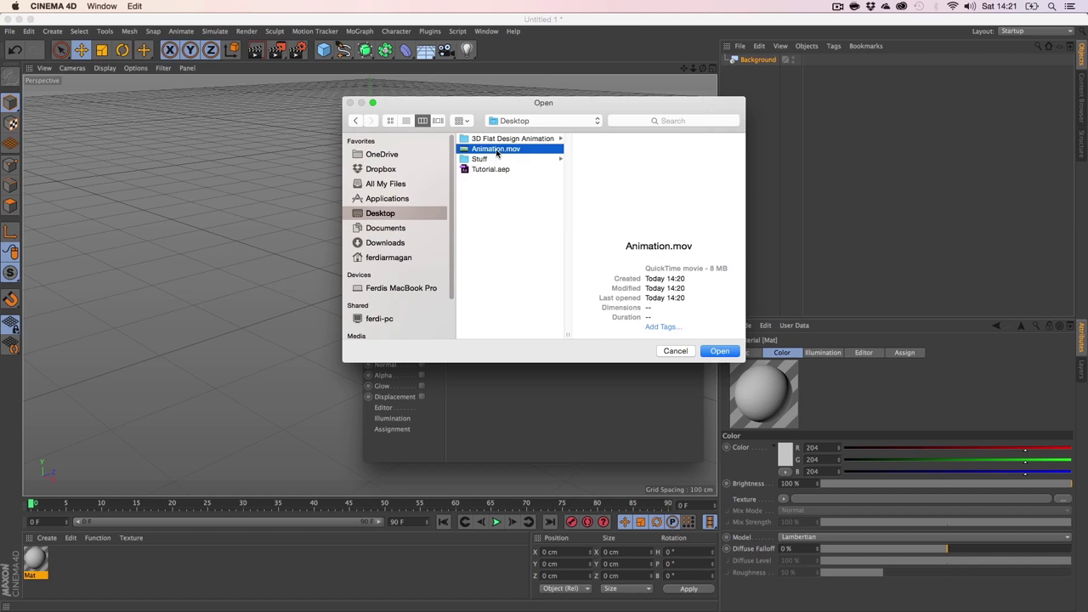
left_click(720, 352)
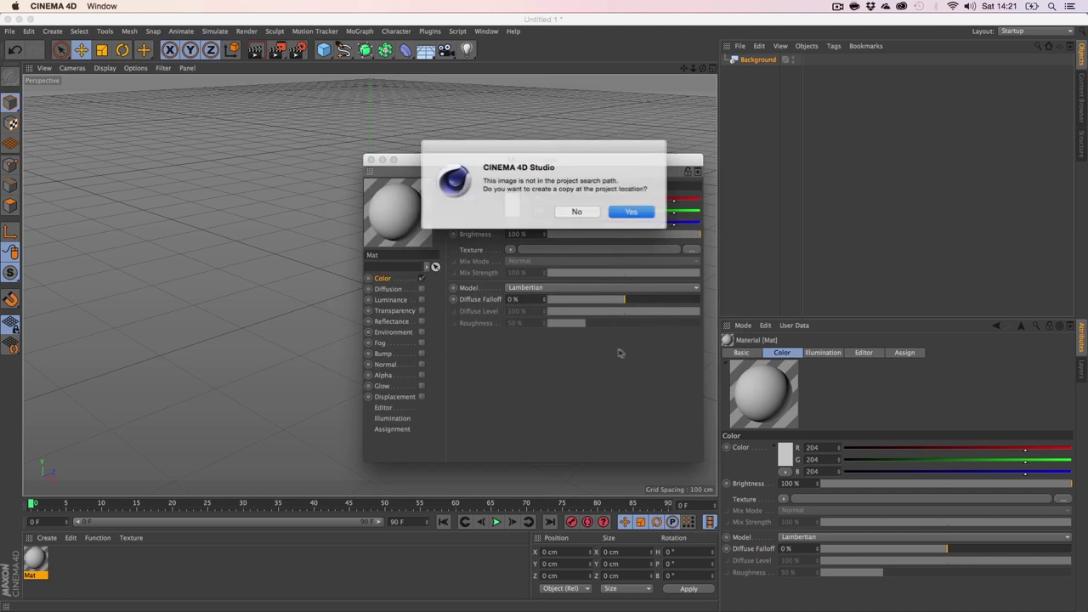
left_click(578, 212)
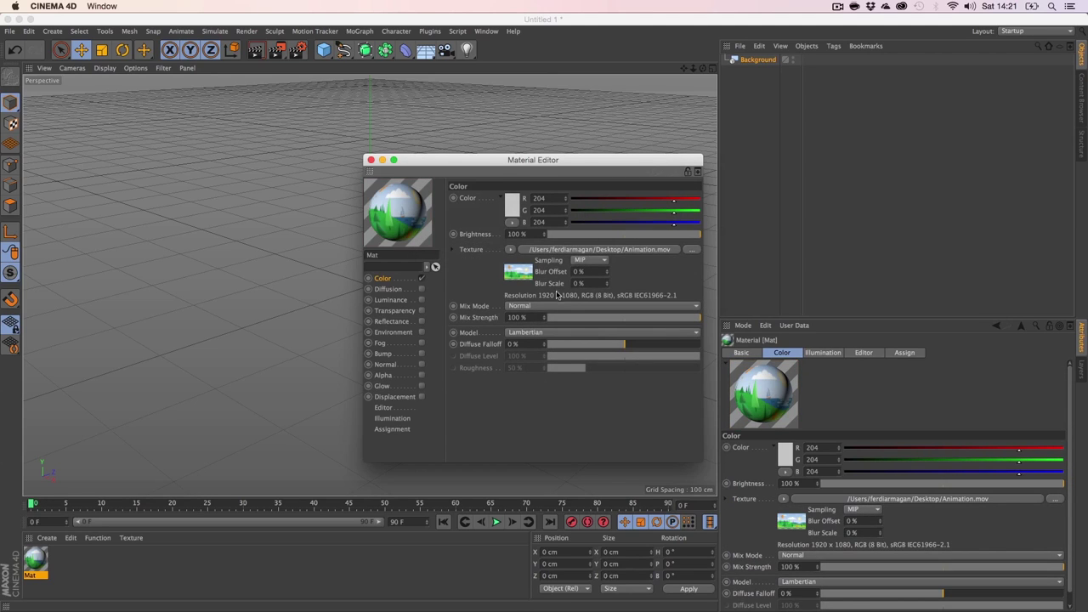
Calculate the movie texture's animation timing and enable Animate Preview for the material, then close its editor.
left_click(520, 273)
left_click(537, 183)
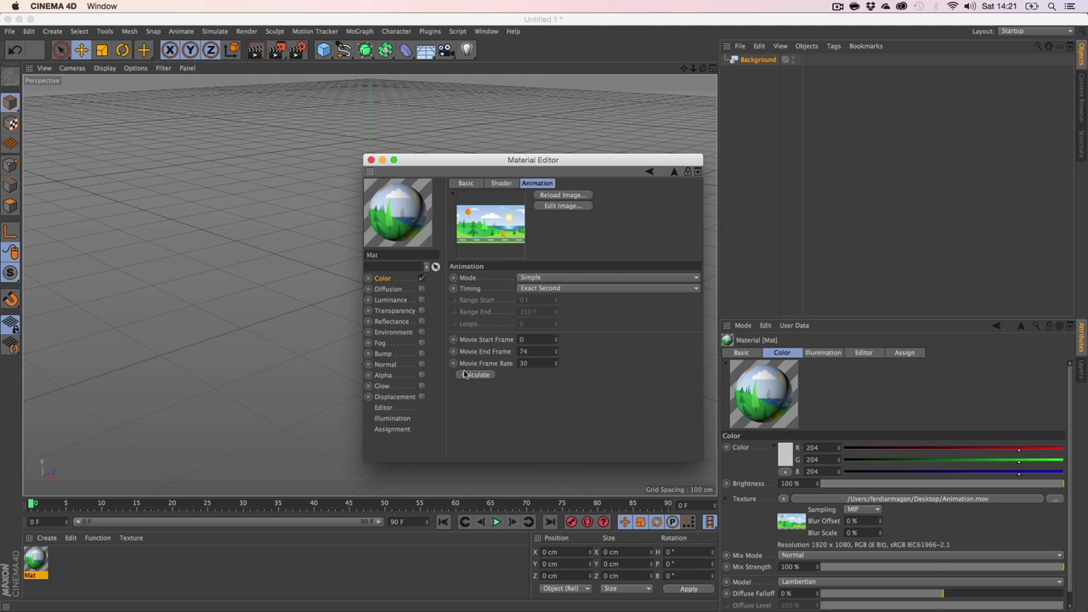
left_click(470, 377)
left_click(863, 353)
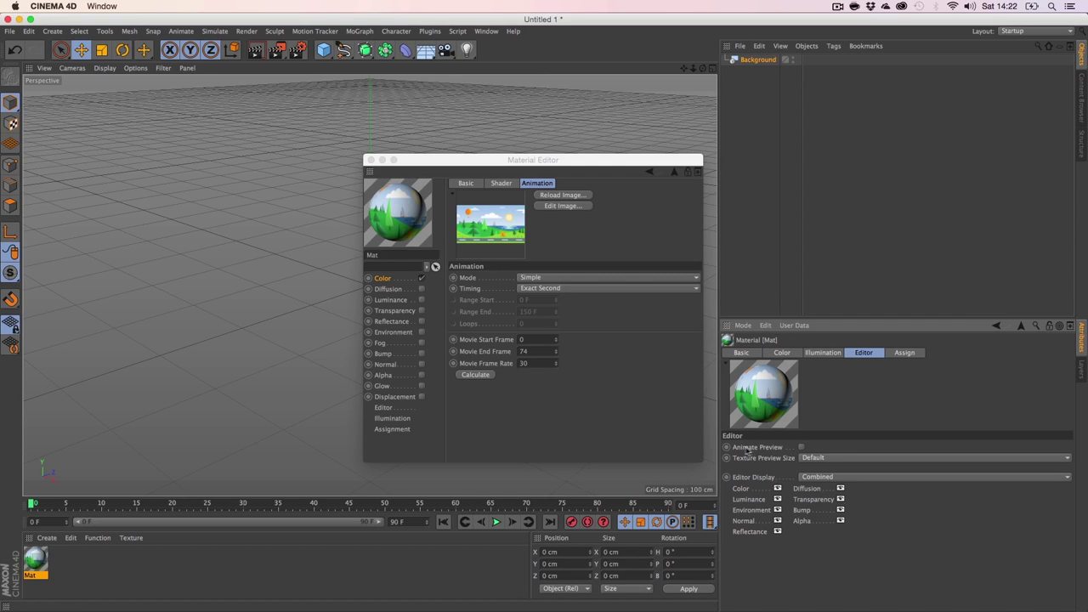
left_click(801, 448)
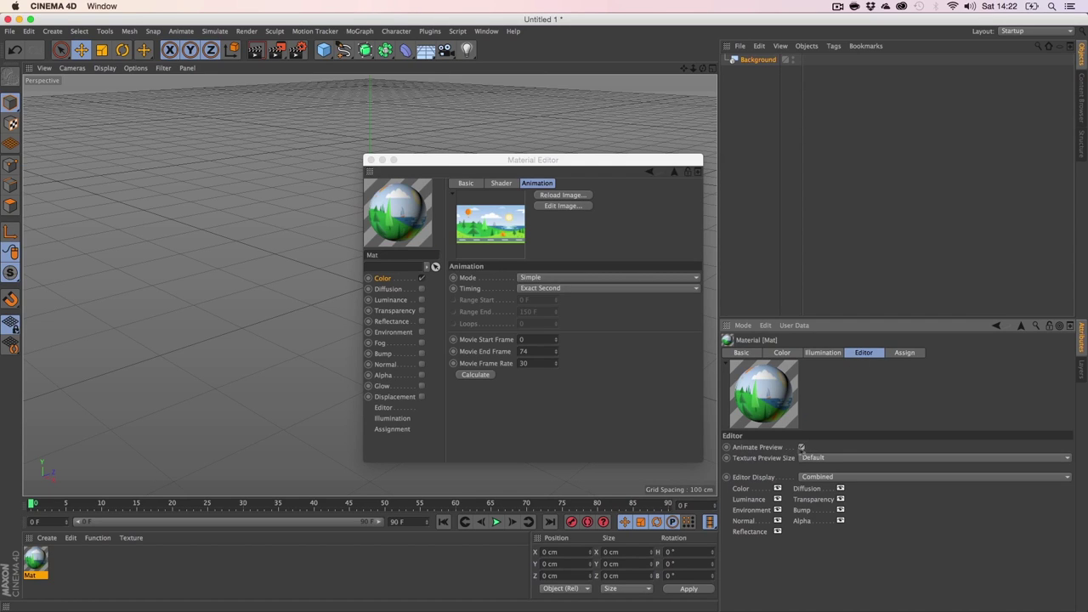
left_click(371, 160)
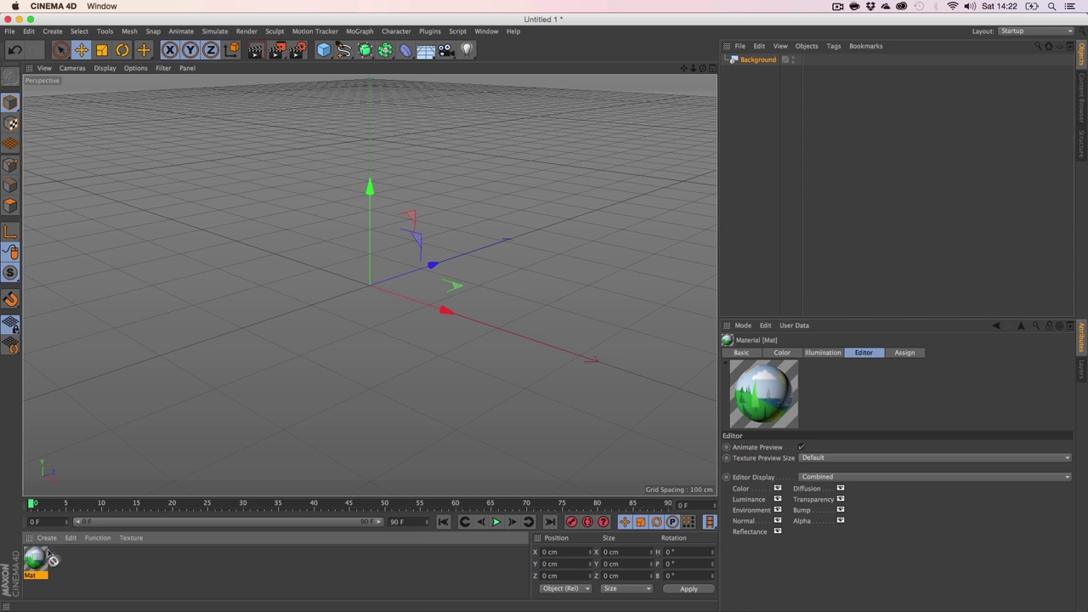
Apply the movie material to the Background object and play the timeline to check the truck animation.
left_click_drag(752, 61, 753, 60)
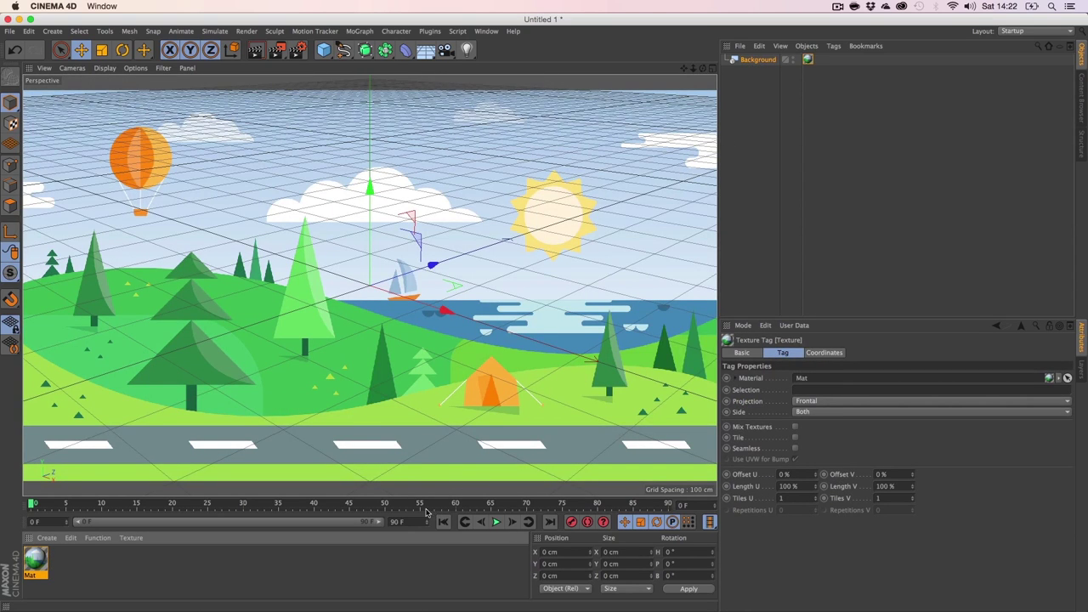
left_click(496, 522)
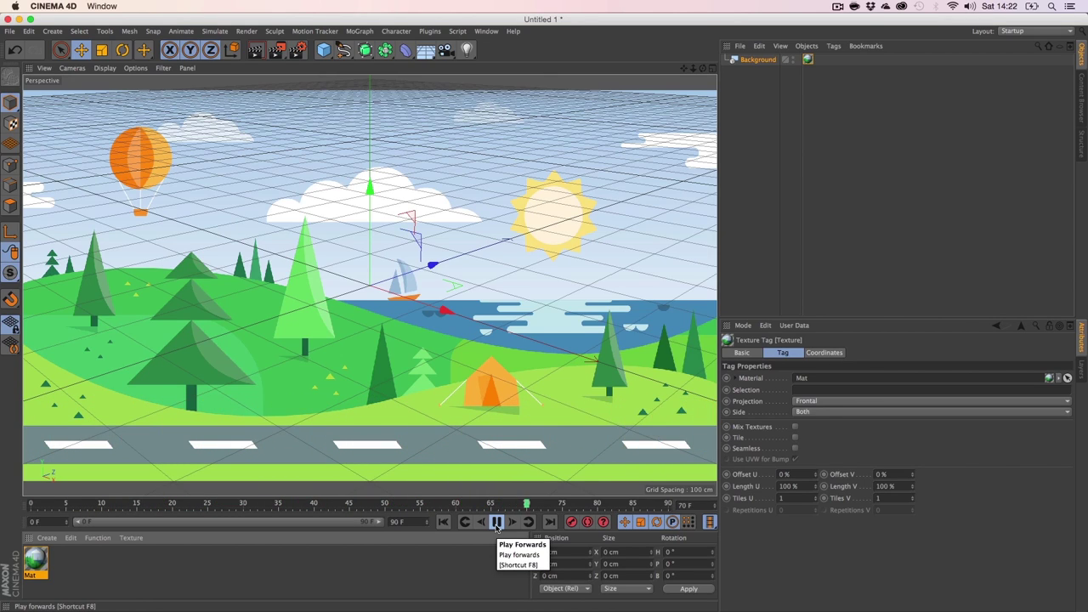
left_click(498, 522)
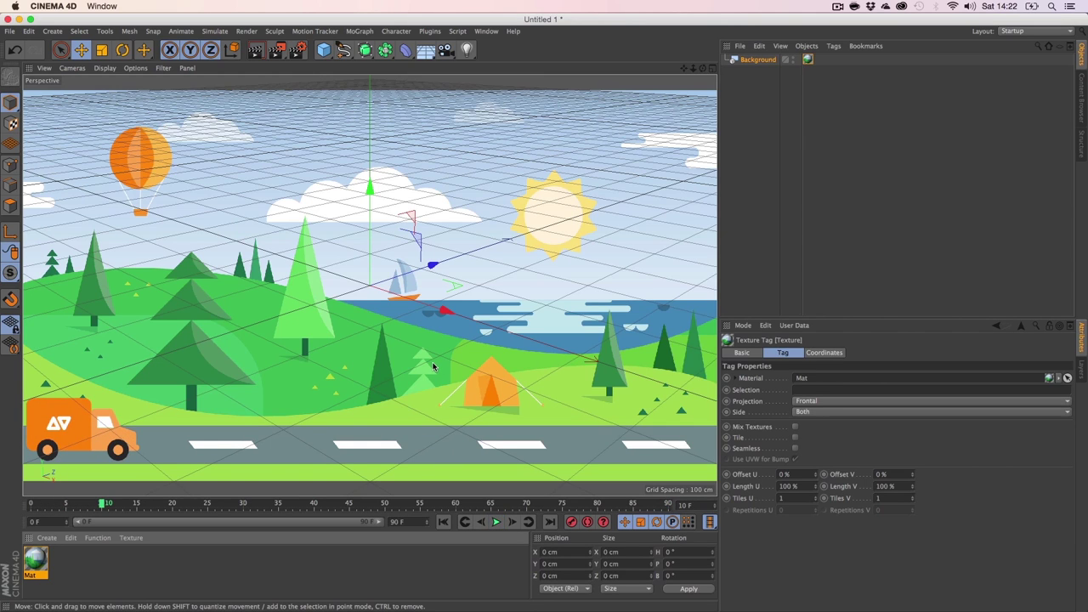
Frame the perspective view so the floor grid fits the truck background scene, and add a Camera from that view.
key("3")
left_click_drag(430, 373, 430, 347)
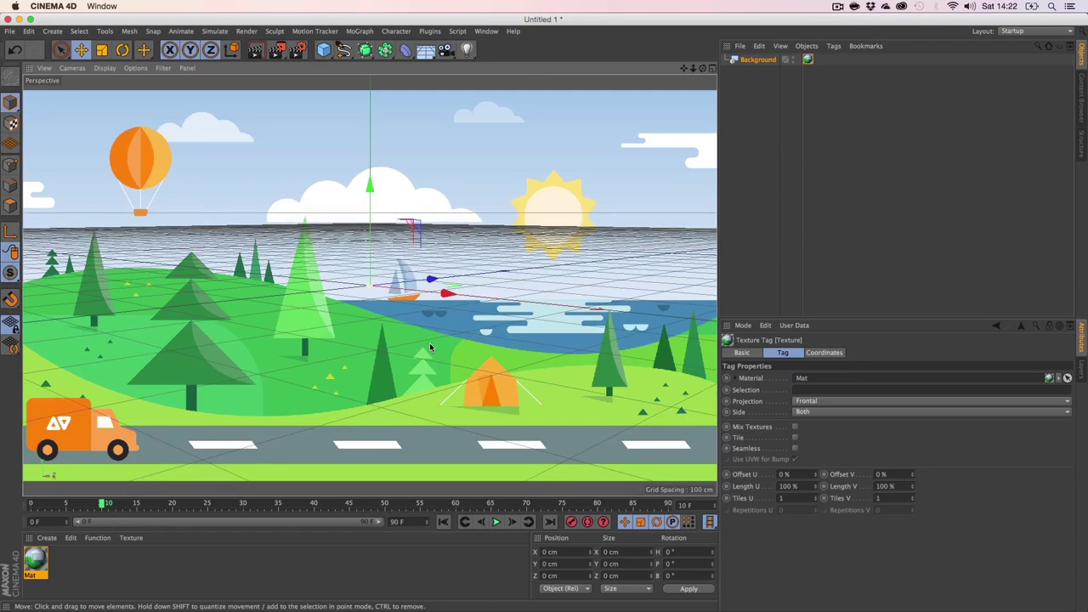
key("1")
left_click_drag(458, 266, 455, 415)
key("2")
key("1")
left_click_drag(509, 357, 476, 353)
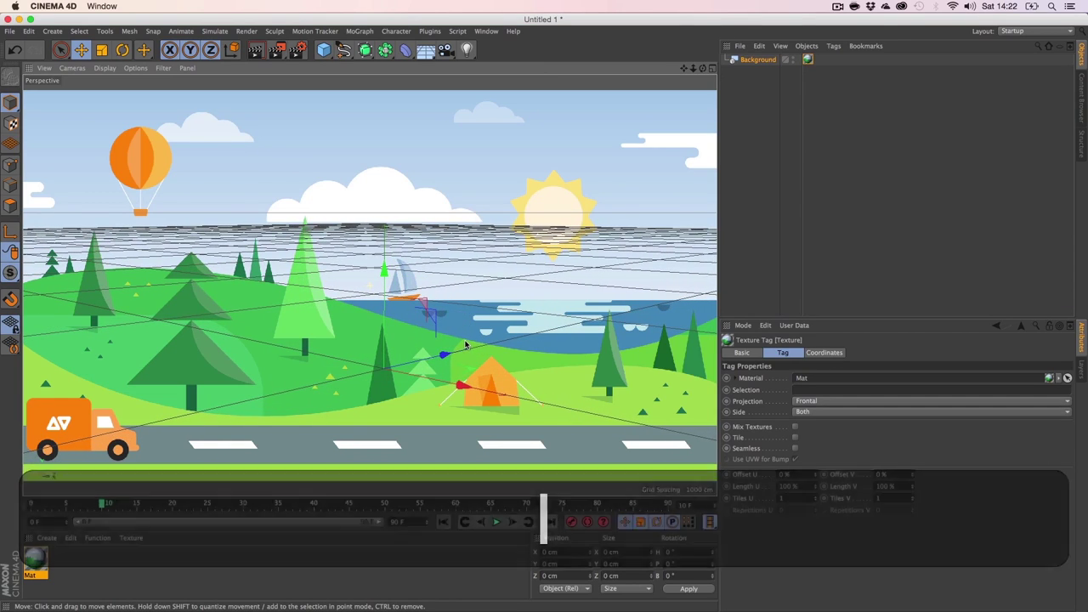
left_click_drag(445, 49, 489, 66)
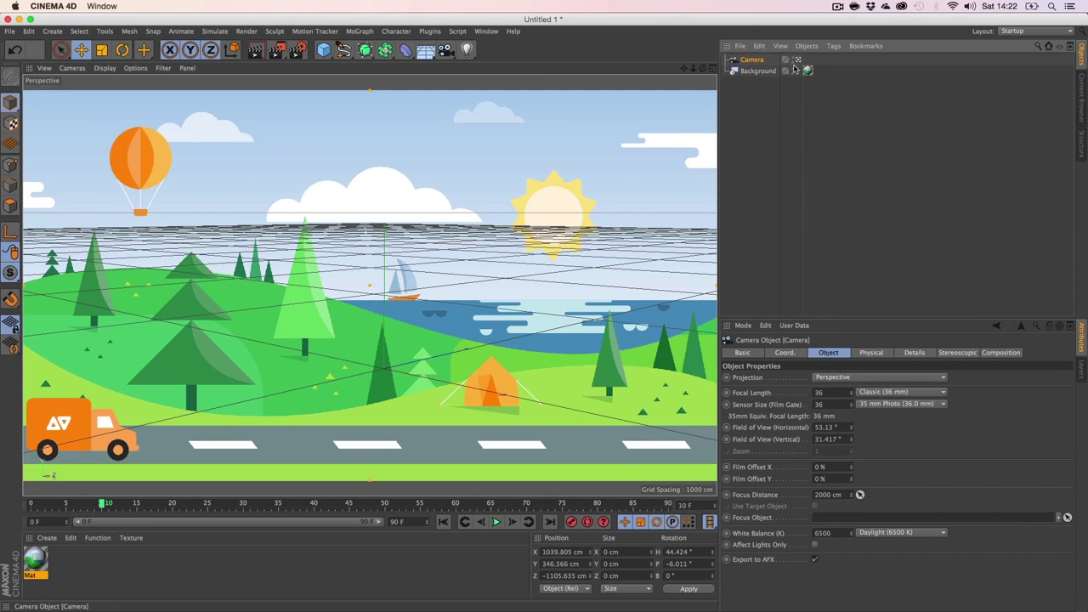
Move the timeline to frame 15, hide the Background object, and stop looking through the Camera.
left_click(743, 260)
left_click_drag(265, 506, 137, 506)
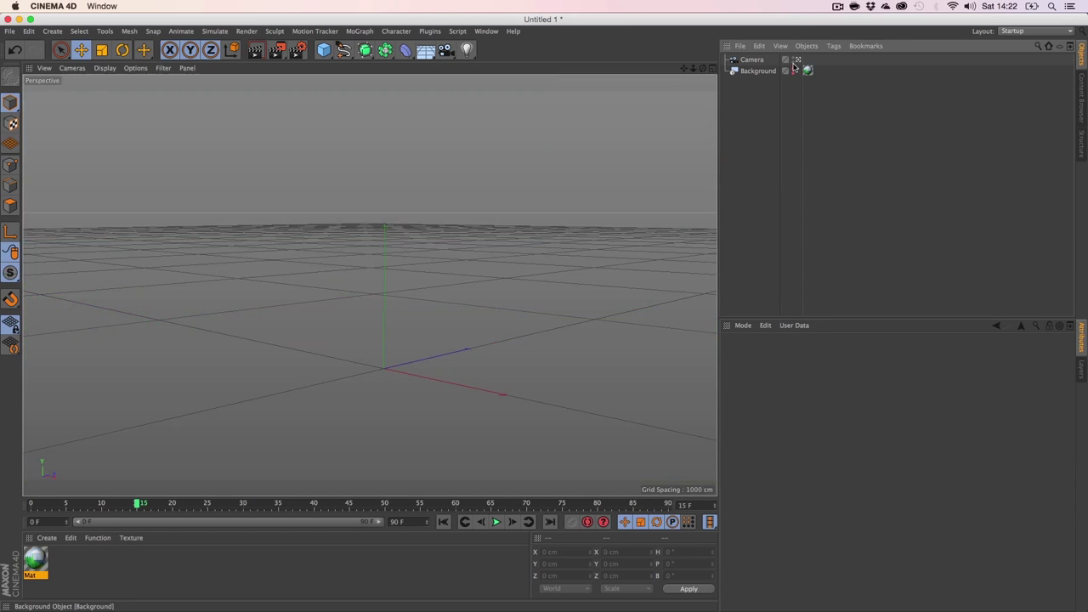
left_click(796, 60)
left_click(800, 59)
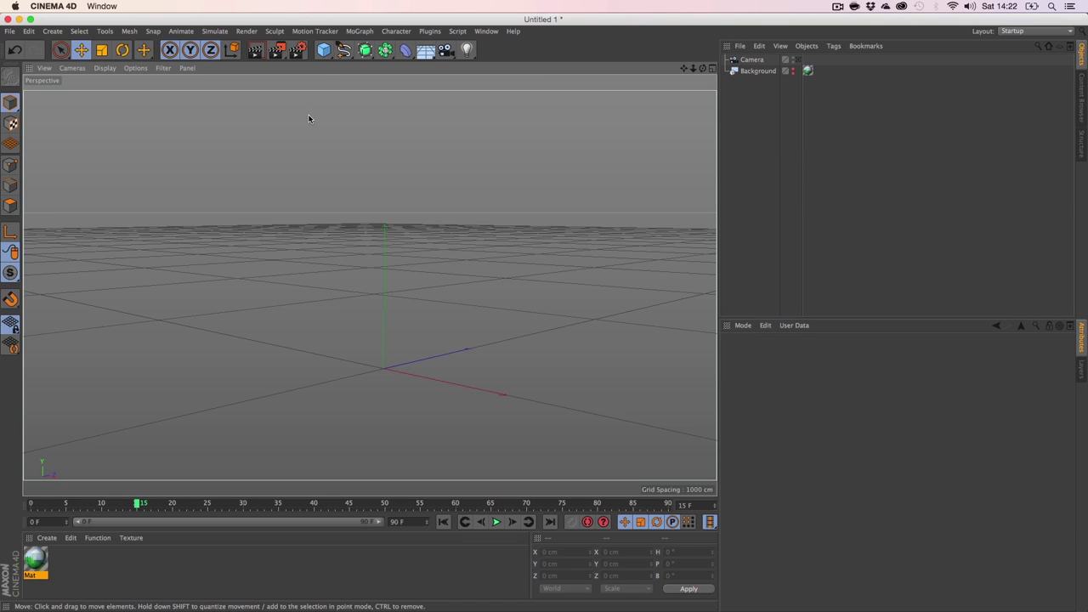
Save the project to the Desktop as "Paper Planes.c4d".
key("super+s")
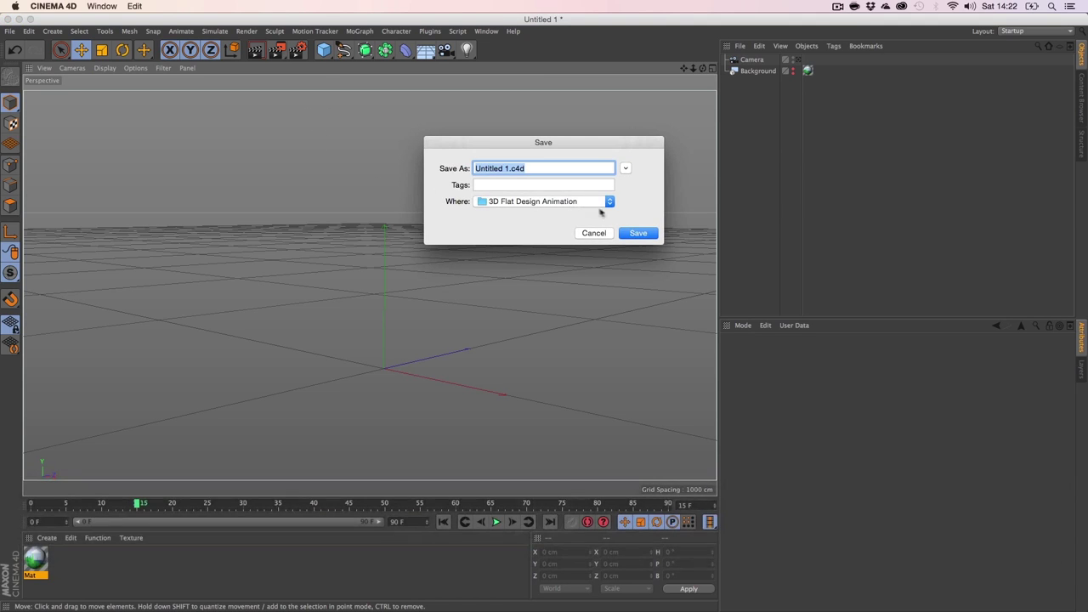
left_click(609, 203)
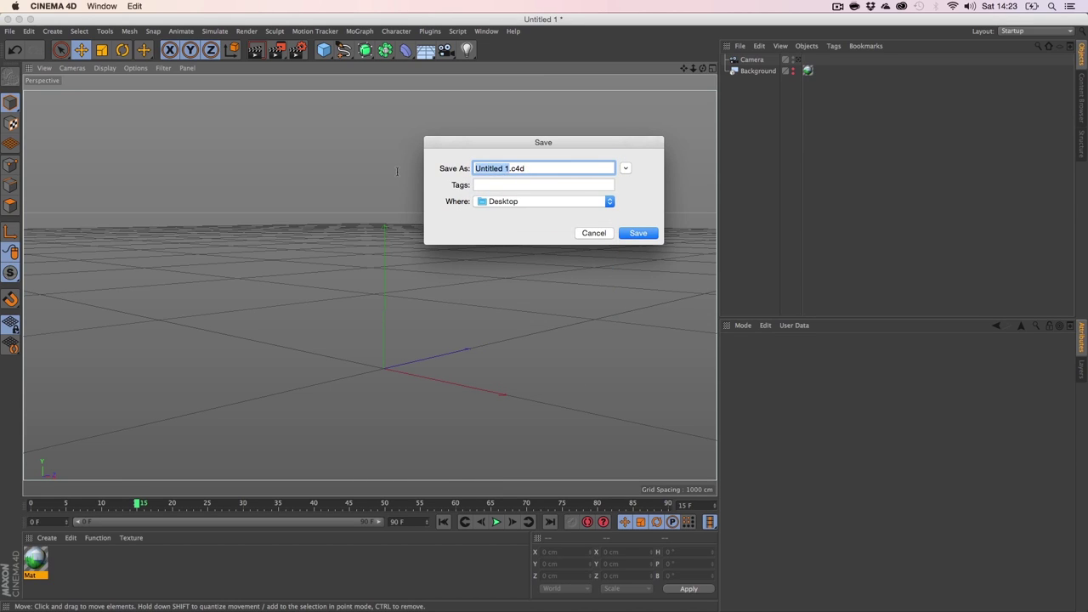
key("BackSpace")
type("Paper Plan")
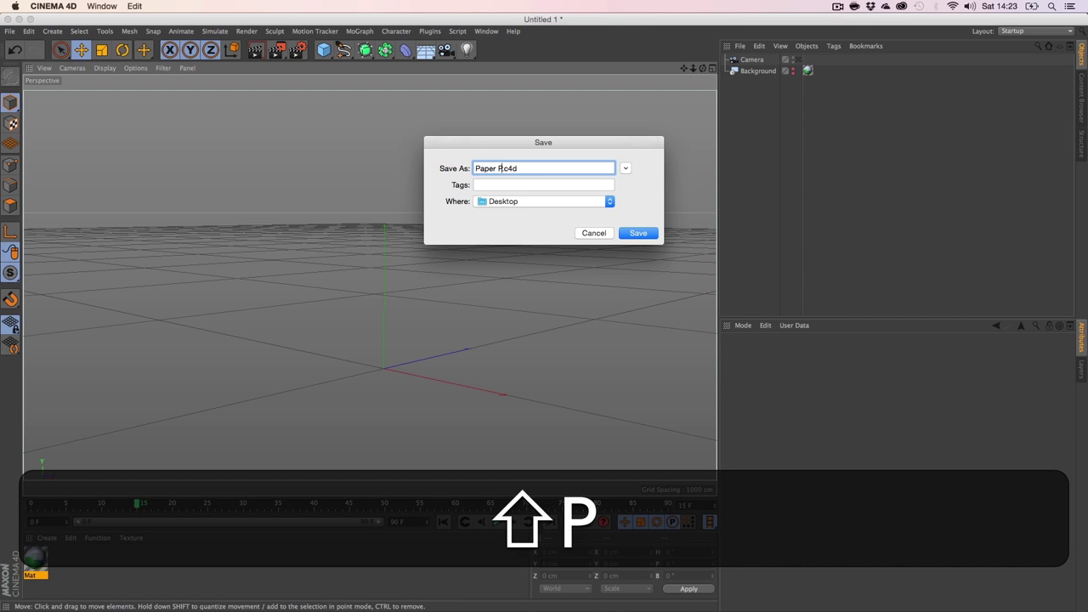
type("es")
key("Return")
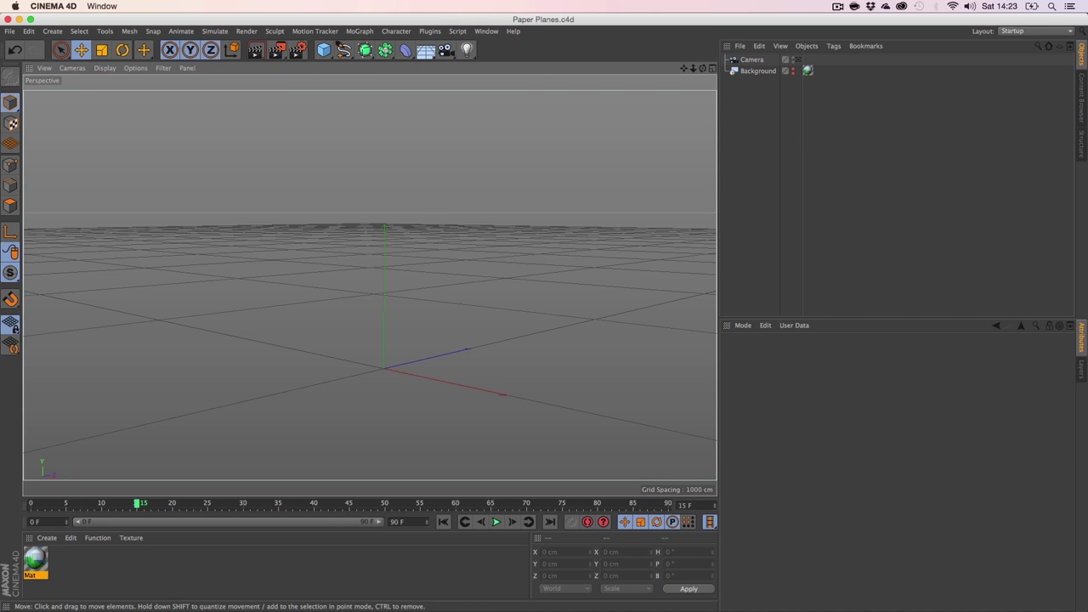
Add a Plane primitive at the origin as the base for the paper plane.
left_click(361, 274)
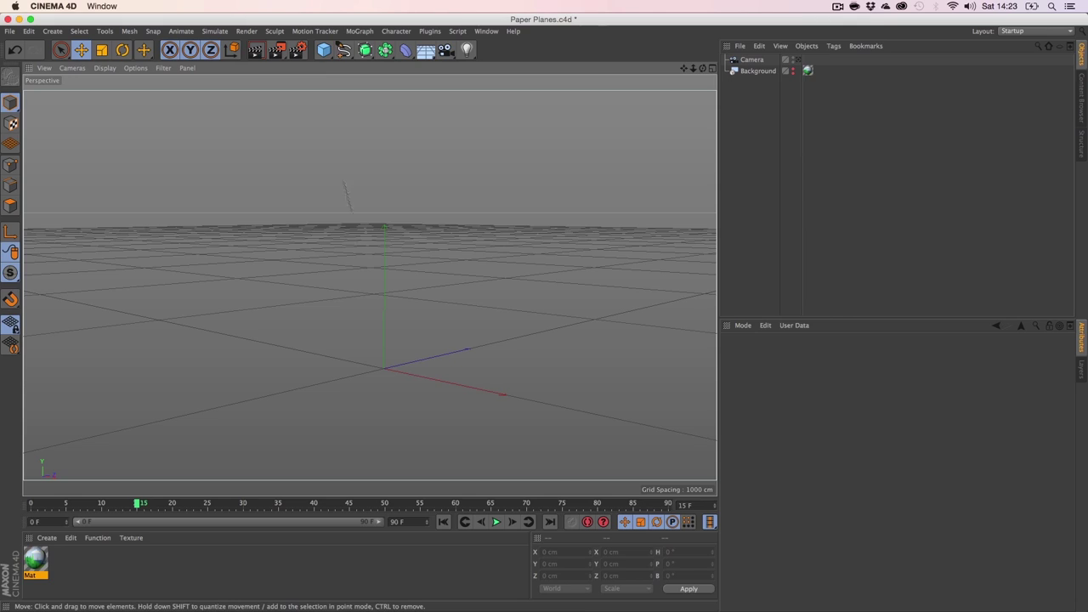
left_click(324, 51)
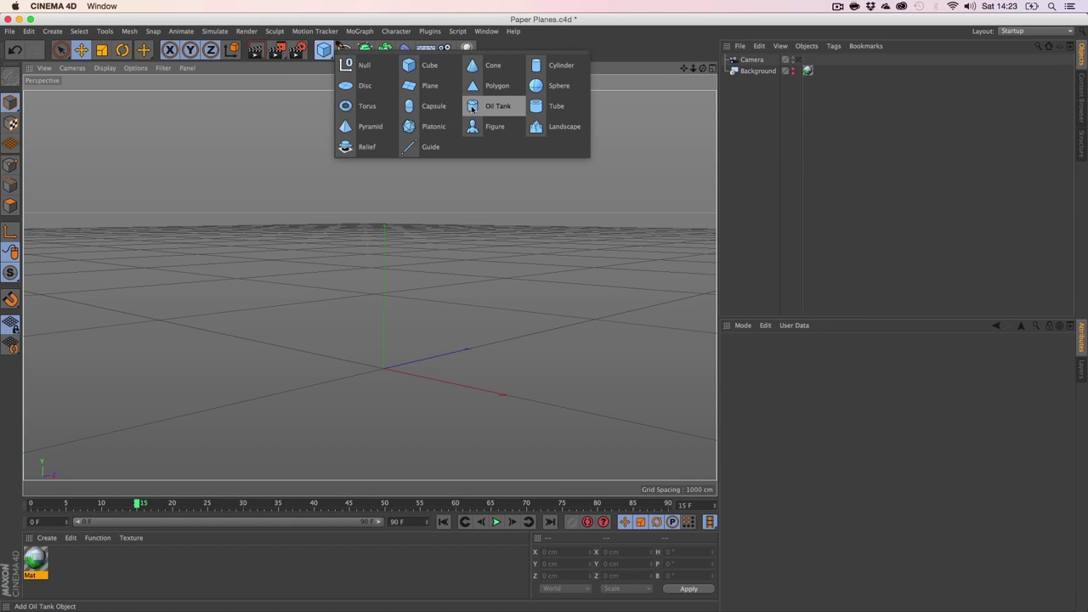
left_click(411, 85)
key("3")
left_click_drag(398, 372, 433, 418)
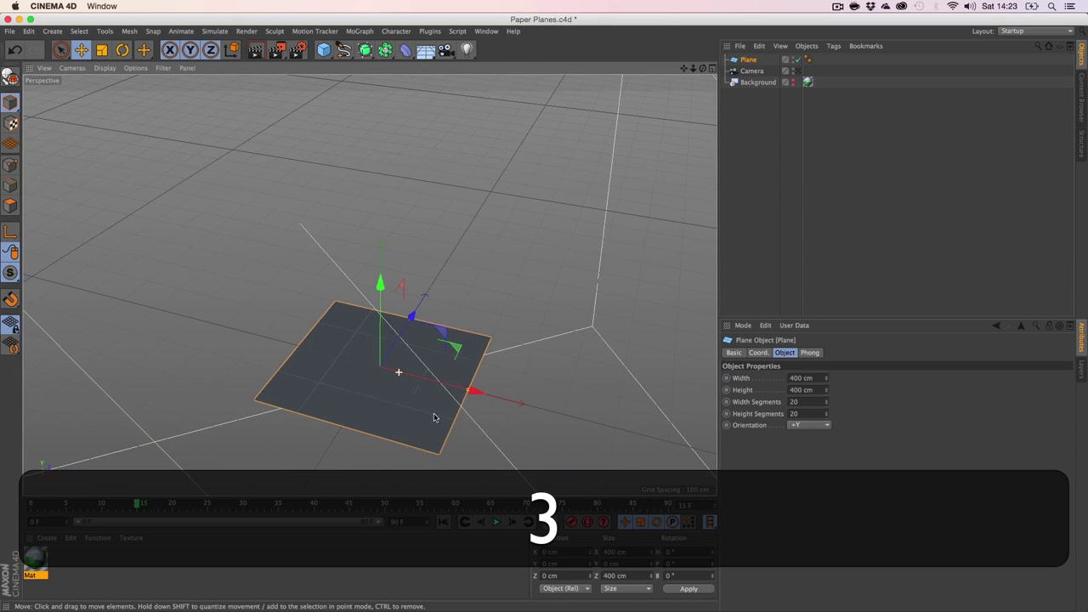
Set the viewport display to Gouraud Shading (Lines) so the Plane's segments are drawn.
key("n")
key("n")
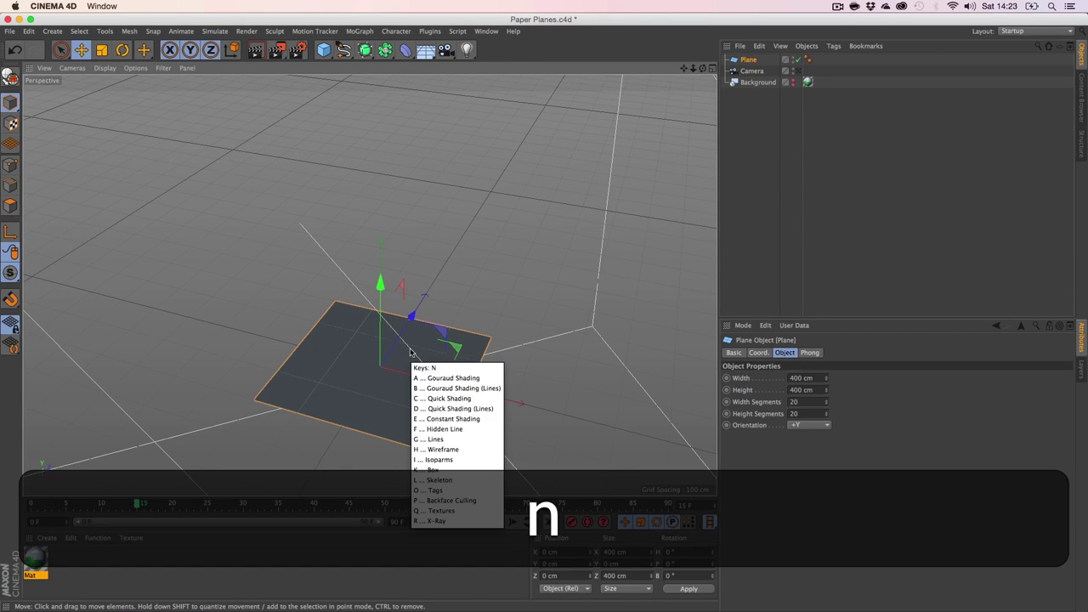
key("b")
left_click(105, 68)
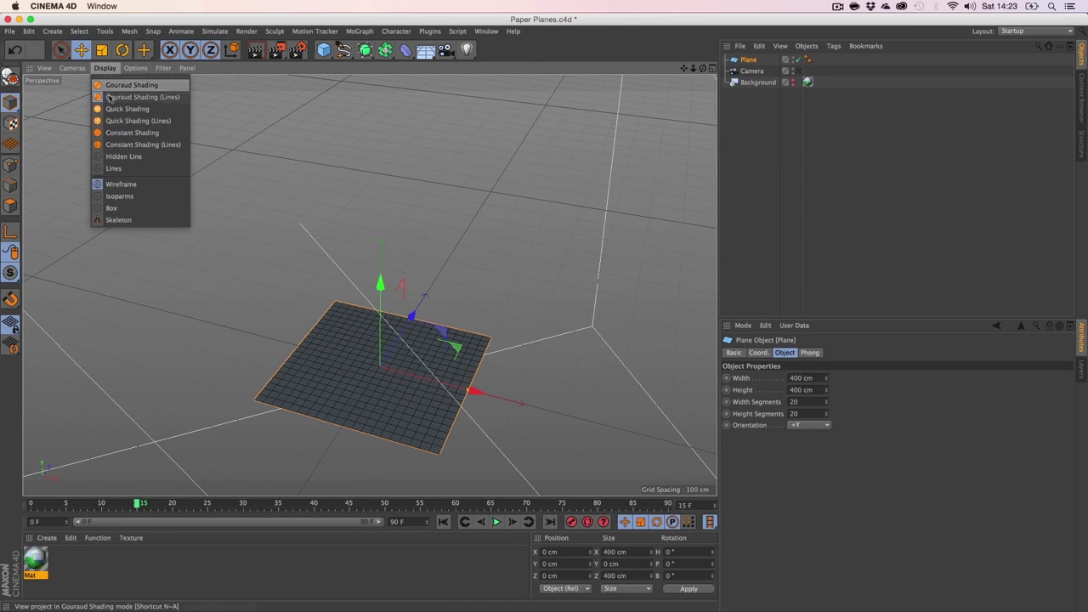
left_click(326, 213)
Set the Plane's Width Segments to 4 and Height Segments to 1.
key("2")
mouse_move(372, 383)
left_mouse_down()
mouse_move(384, 290)
mouse_move(404, 312)
left_mouse_up()
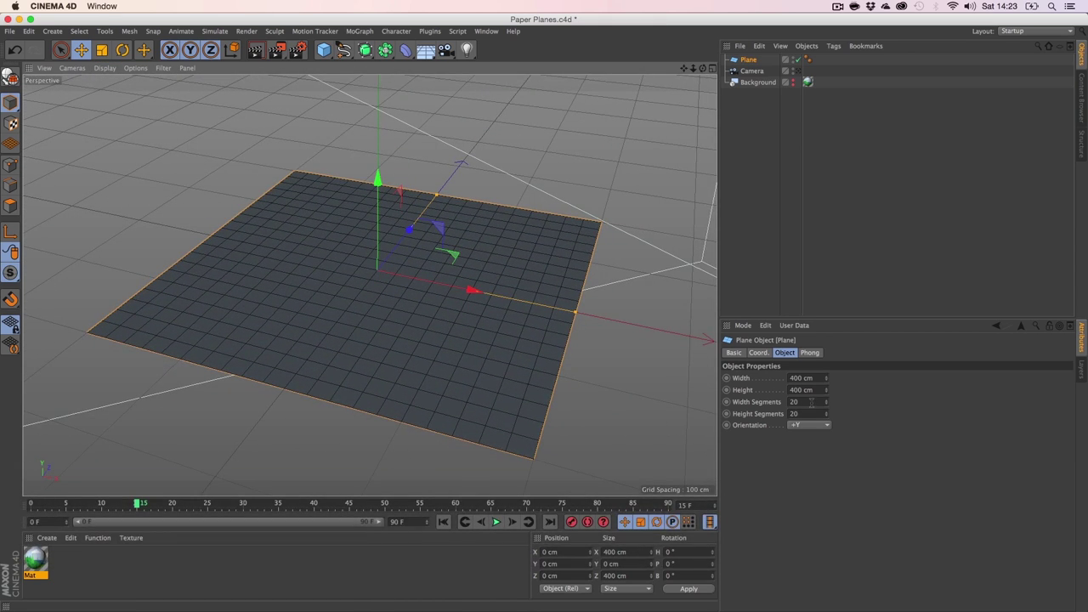
left_click_drag(800, 402, 725, 402)
key("BackSpace")
type("4")
key("Tab")
type("4")
key("Return")
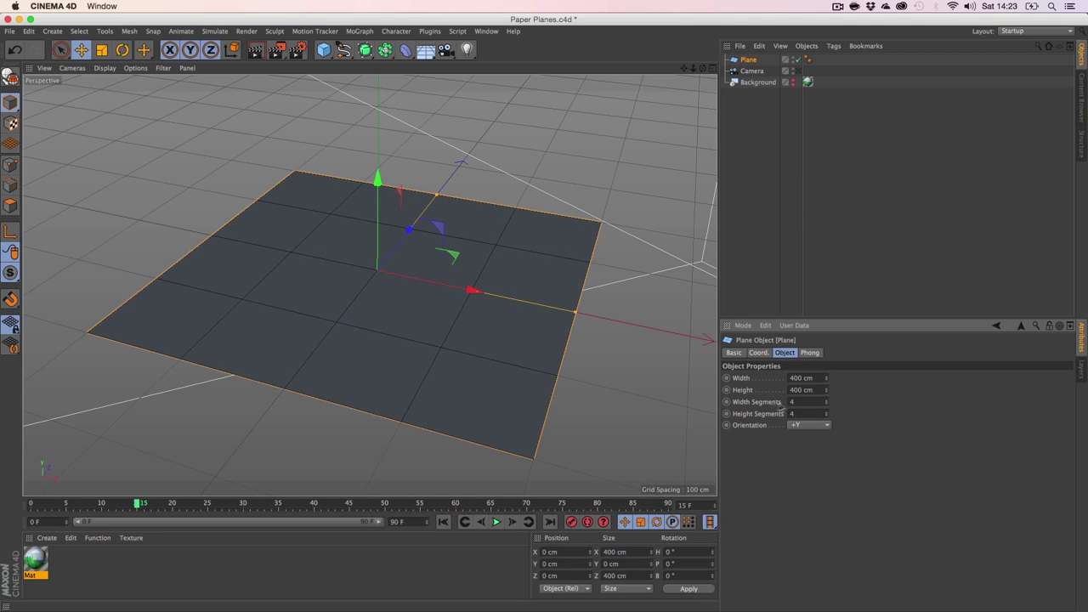
type("1")
key("Return")
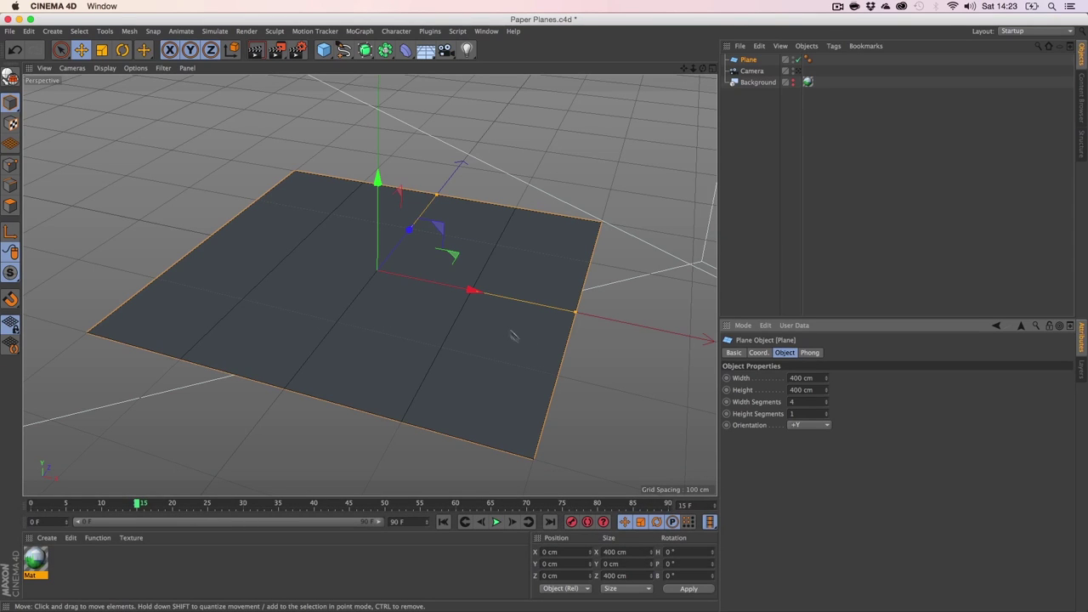
Convert the parametric Plane into an editable polygon object.
left_click(606, 347)
key("3")
left_click_drag(409, 288, 437, 289)
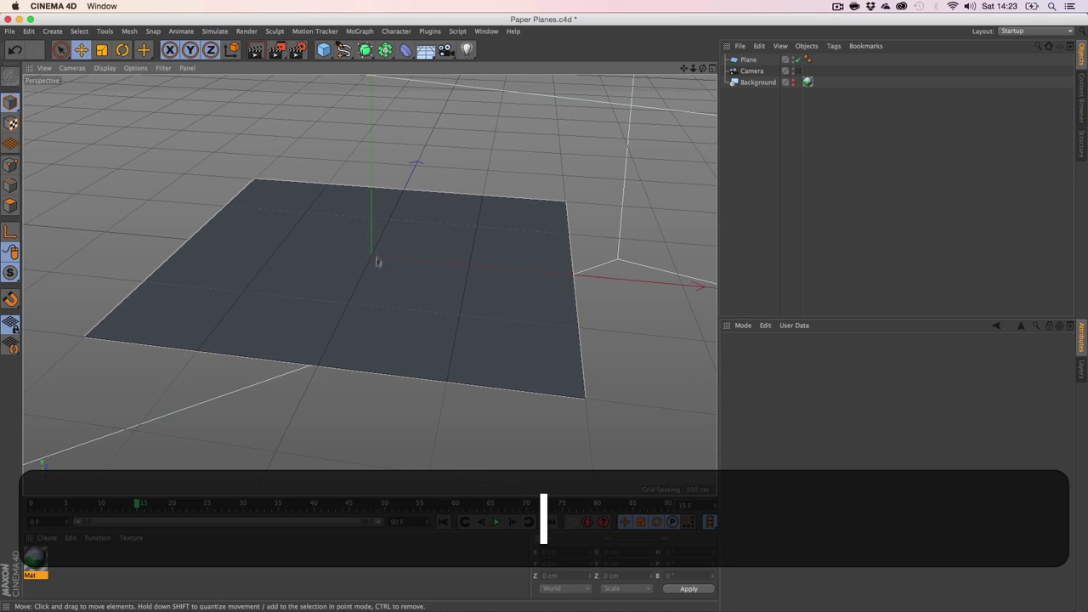
left_click(749, 60)
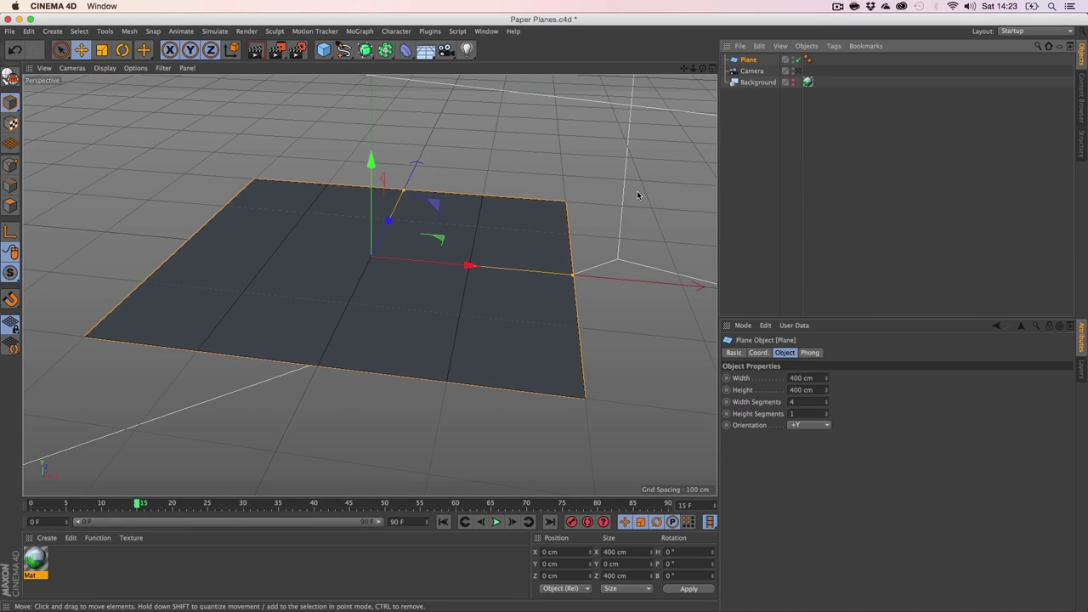
key("c")
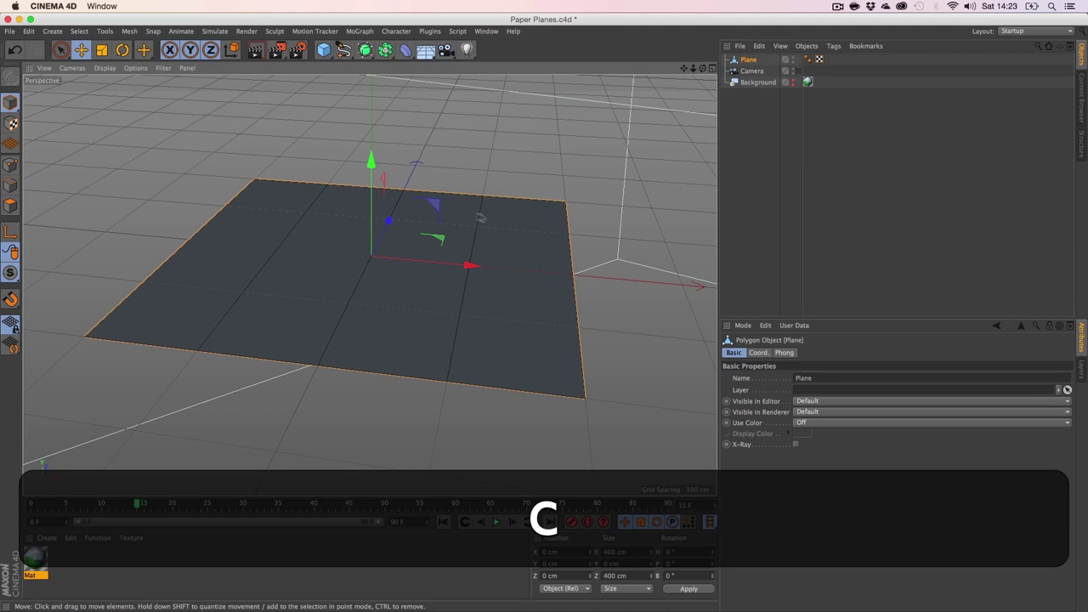
Select the Plane's central lengthwise edge and lower it to about -77 cm in Y to form the fold.
left_click(10, 187)
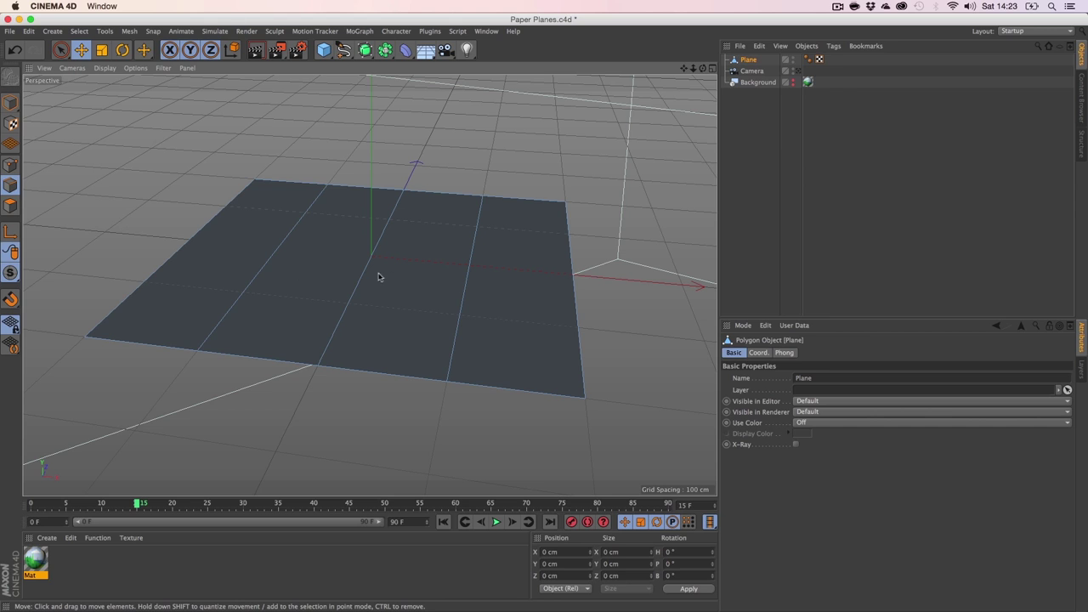
key("3")
left_click_drag(399, 313, 385, 274)
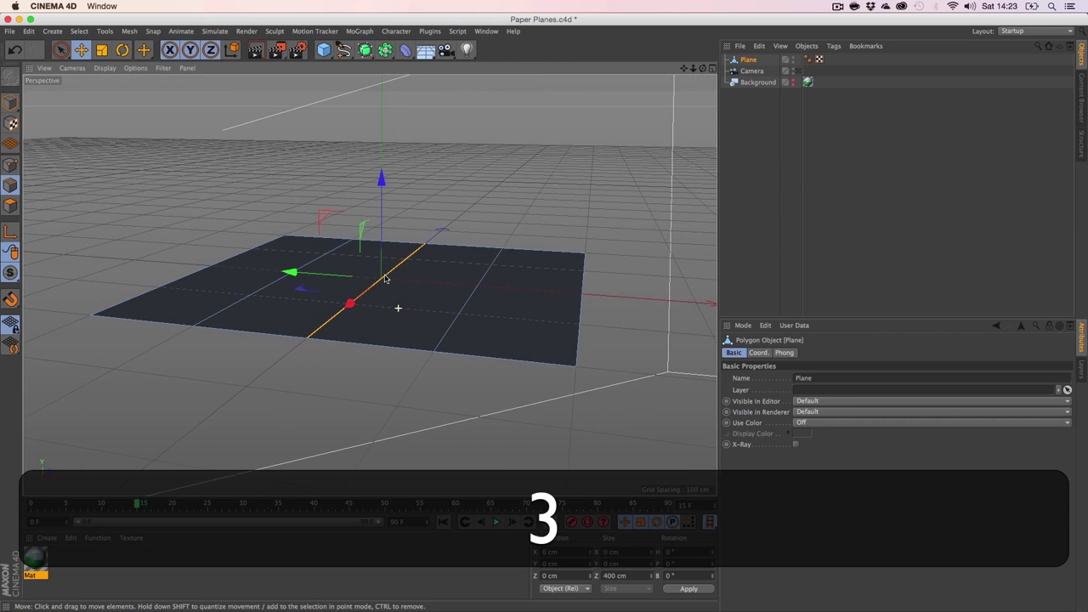
left_click_drag(382, 193, 382, 264)
key("3")
mouse_move(465, 312)
left_mouse_down()
mouse_move(485, 332)
mouse_move(482, 310)
mouse_move(457, 326)
left_mouse_up()
key("1")
left_click_drag(316, 279, 363, 259)
key("3")
mouse_move(457, 272)
left_mouse_down()
mouse_move(521, 285)
mouse_move(444, 269)
left_mouse_up()
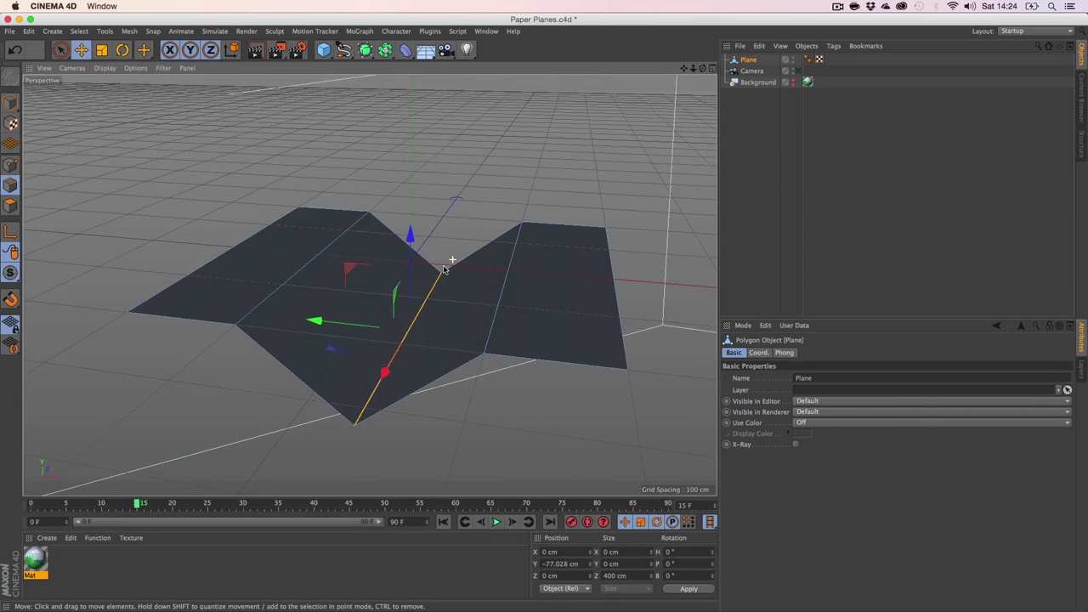
Switch to point editing and set Rectangle Selection to use Tolerant Selection with Only Select Visible Elements disabled.
key("3")
mouse_move(506, 248)
left_mouse_down()
mouse_move(490, 297)
mouse_move(498, 316)
mouse_move(485, 244)
left_mouse_up()
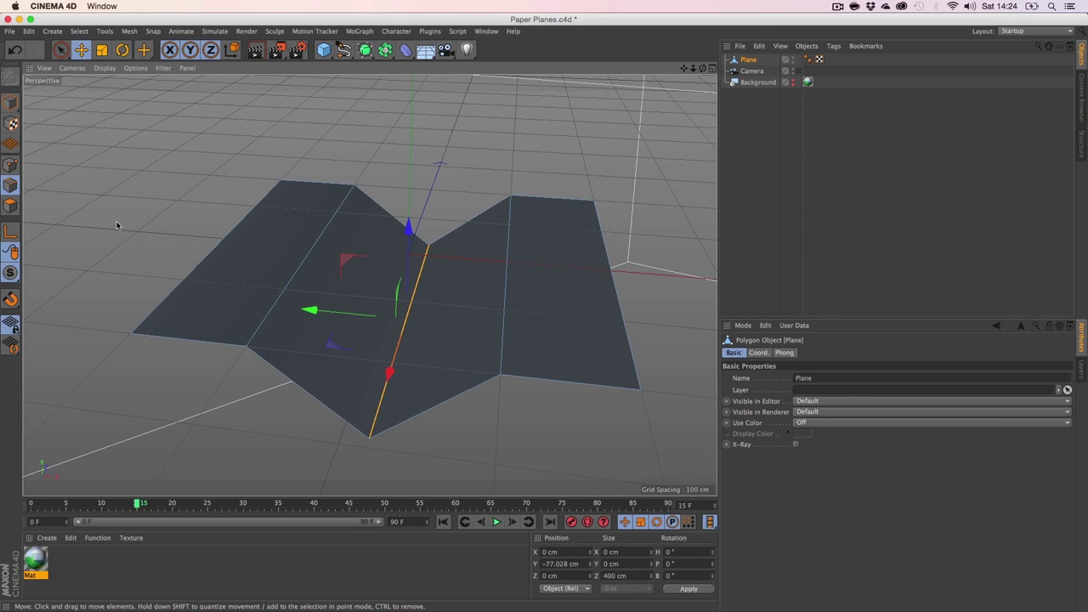
left_click(10, 165)
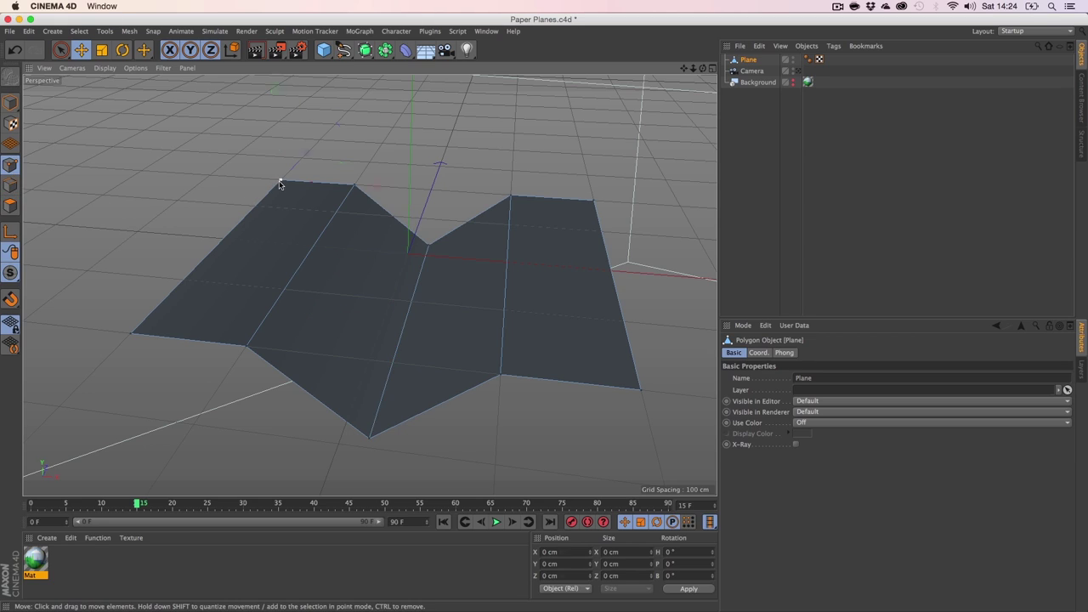
key("shift")
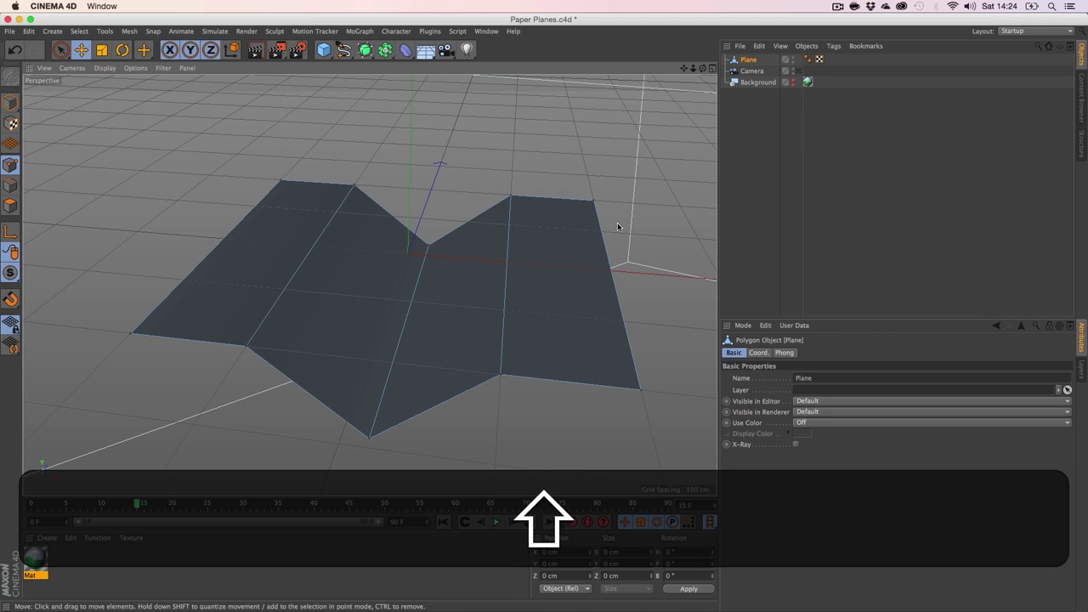
key("0")
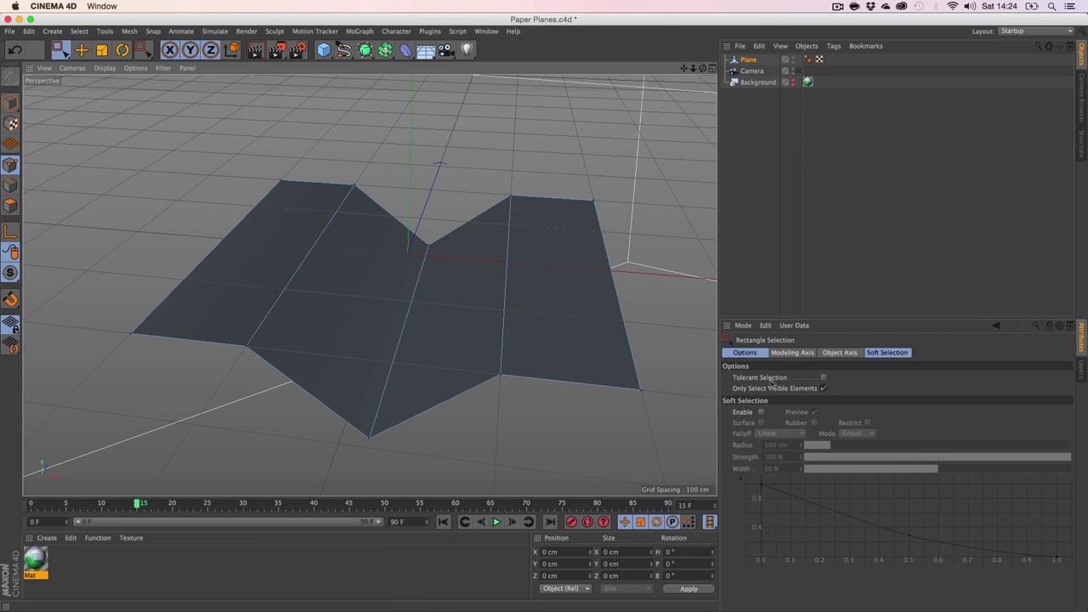
left_click(823, 378)
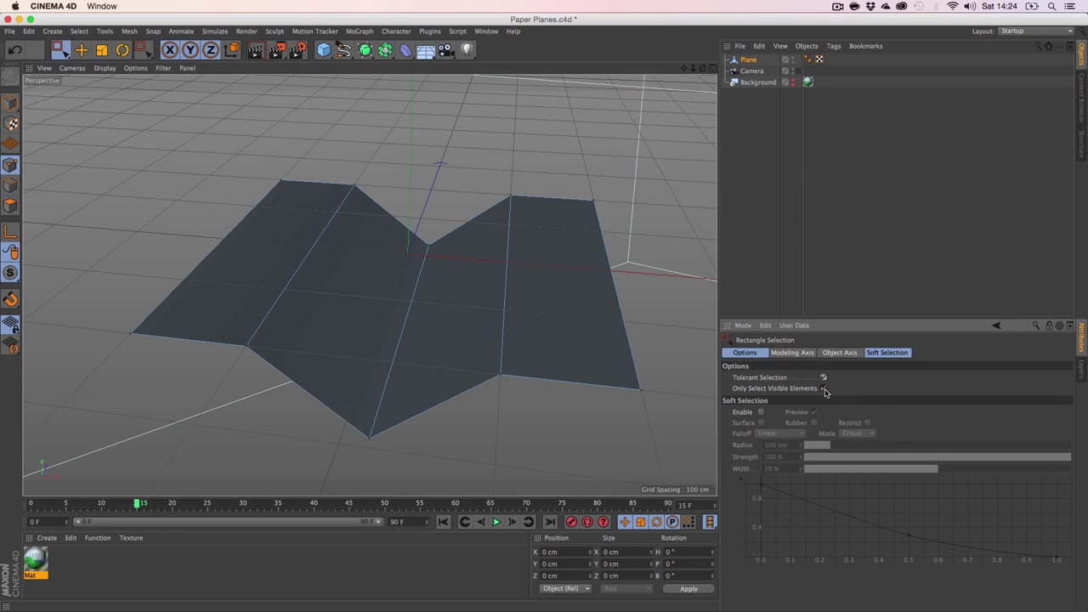
Select the four upper points at the far end and scale them together along X to about 19 cm wide.
left_click_drag(613, 237, 257, 140)
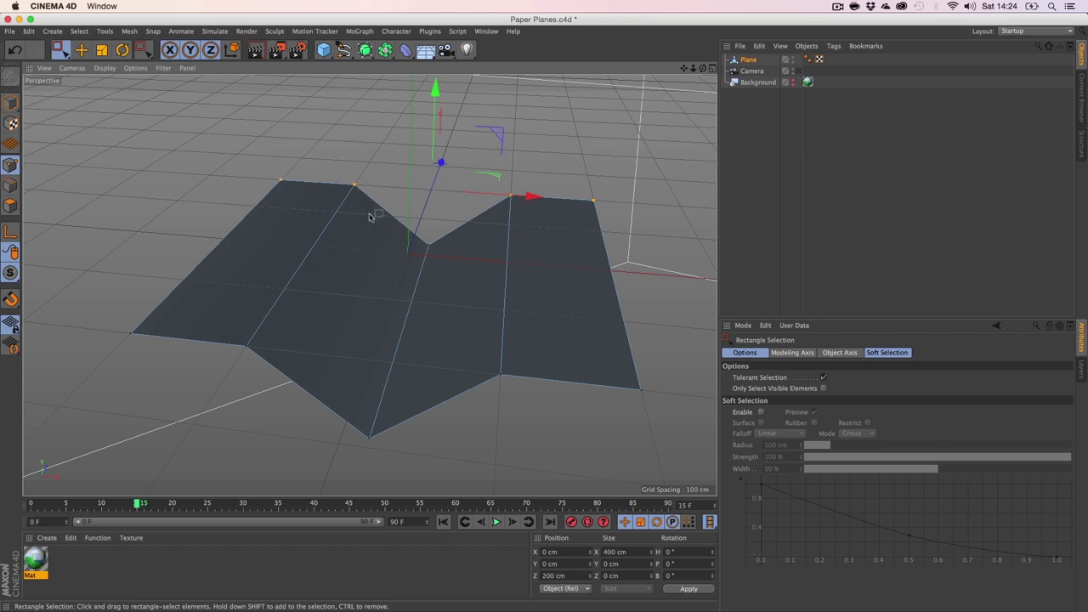
key("t")
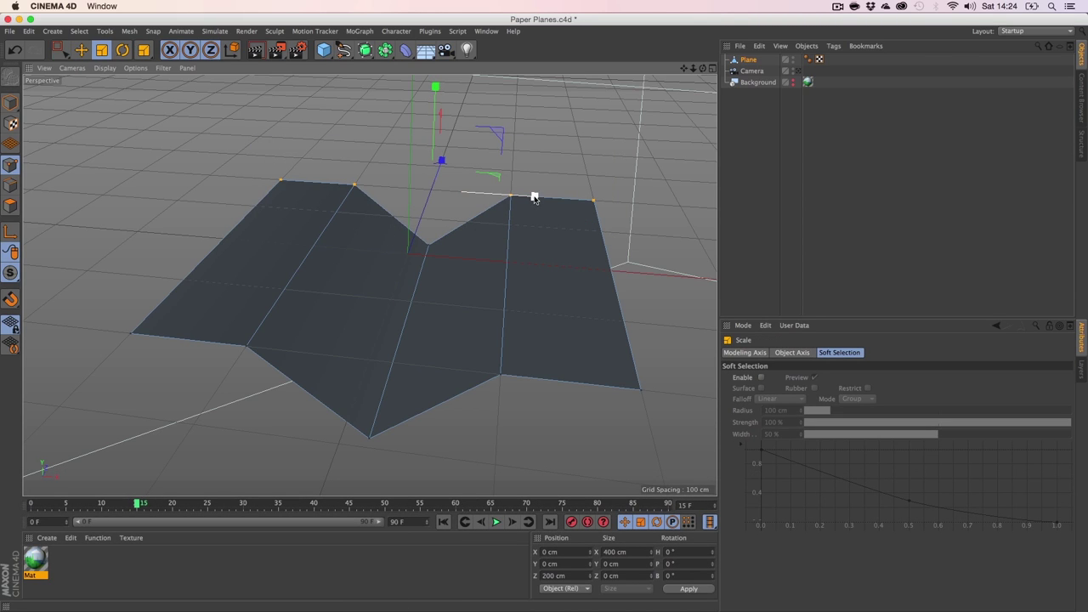
left_click_drag(534, 199, 435, 204)
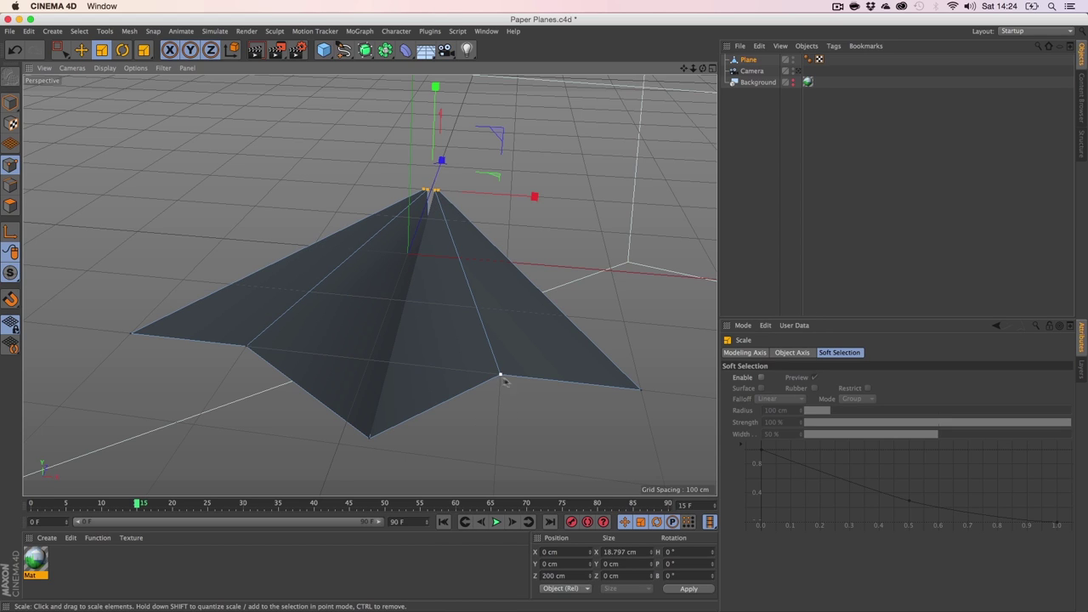
Select the four upper points at the near end and scale them along X to about 233 cm wide.
key("0")
left_click_drag(659, 432, 492, 363)
left_click_drag(102, 300, 277, 417)
key("t")
left_click_drag(476, 372, 427, 366)
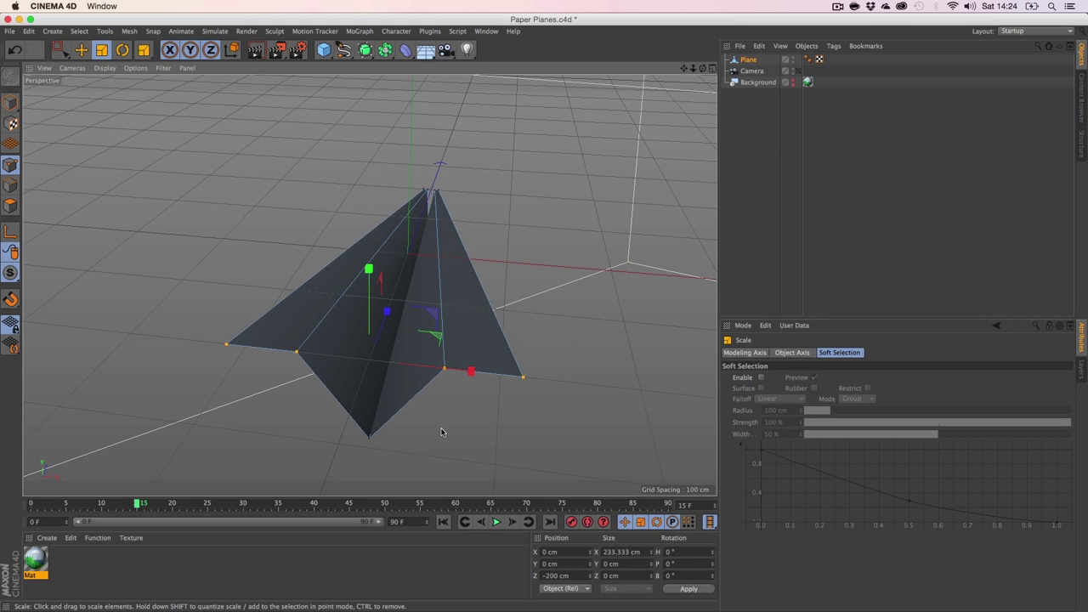
Raise the lower fold point at the paper plane's nose to about -3.5 cm in Y.
key("3")
left_click_drag(450, 409, 481, 376)
key("1")
key("3")
left_click_drag(349, 366, 454, 369)
key("1")
left_click_drag(321, 383, 371, 323)
key("2")
key("e")
left_click_drag(368, 420, 385, 340)
key("3")
mouse_move(404, 227)
left_mouse_down()
mouse_move(498, 332)
mouse_move(417, 212)
left_mouse_up()
key("2")
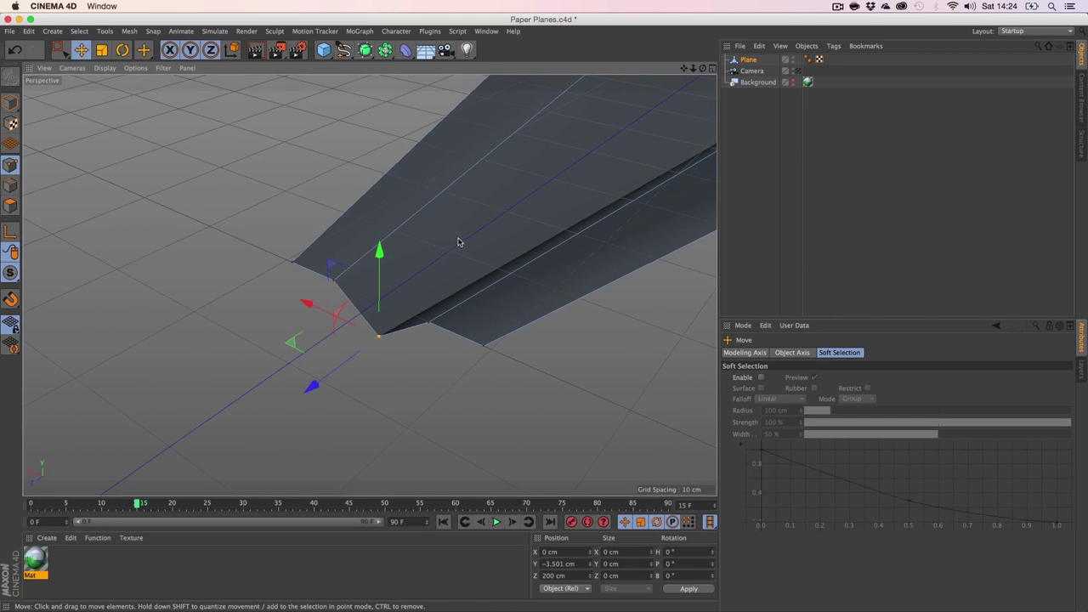
Stitch and sew the outer wing point to the inner fold point on the negative X side of the nose.
key("3")
left_click_drag(458, 242, 486, 262)
key("2")
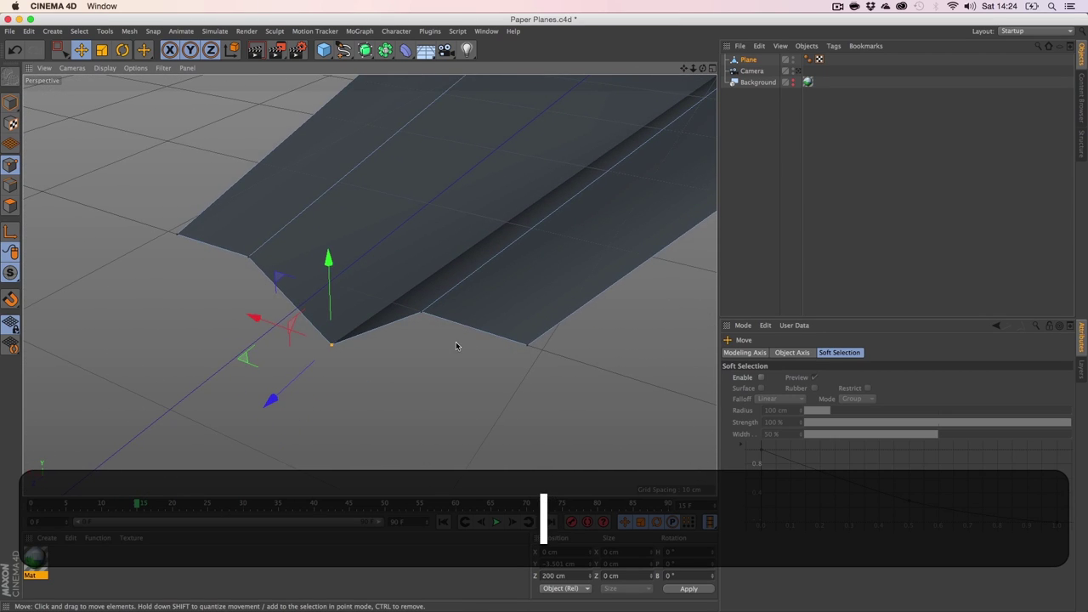
key("0")
left_click_drag(549, 377, 420, 321)
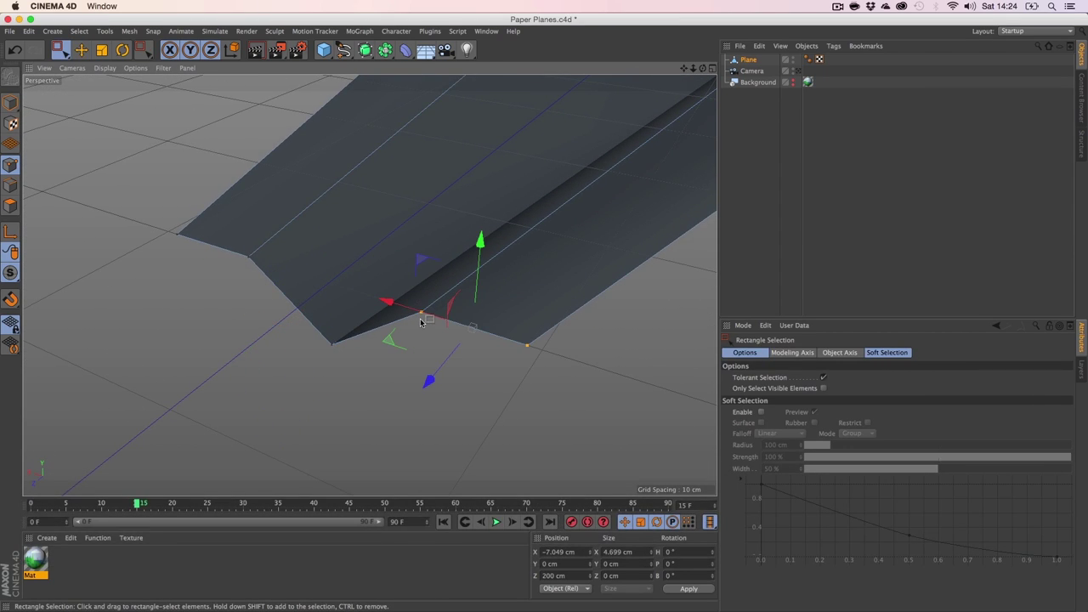
right_click(419, 298)
left_click(463, 483)
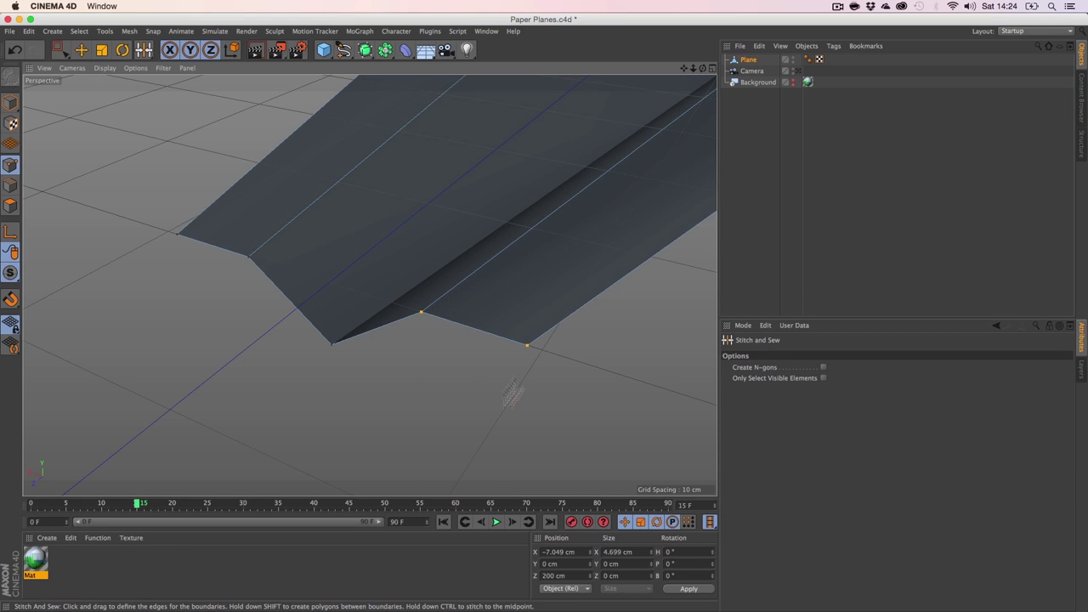
left_click_drag(425, 326, 425, 326)
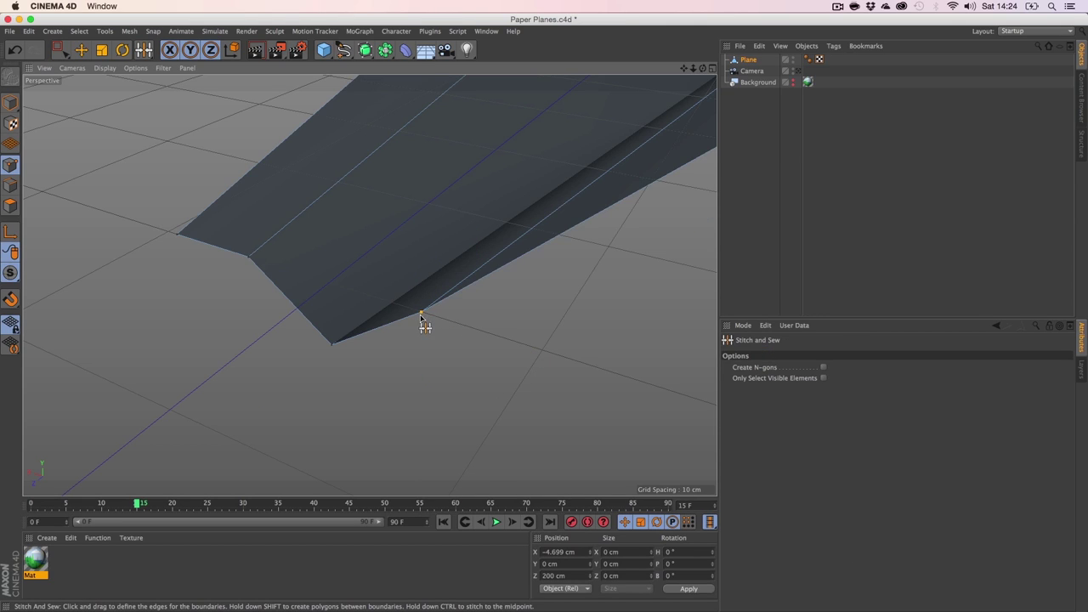
Stitch and sew the outer wing point to the inner fold point on the positive X side of the nose.
key("0")
left_click_drag(164, 215, 260, 306)
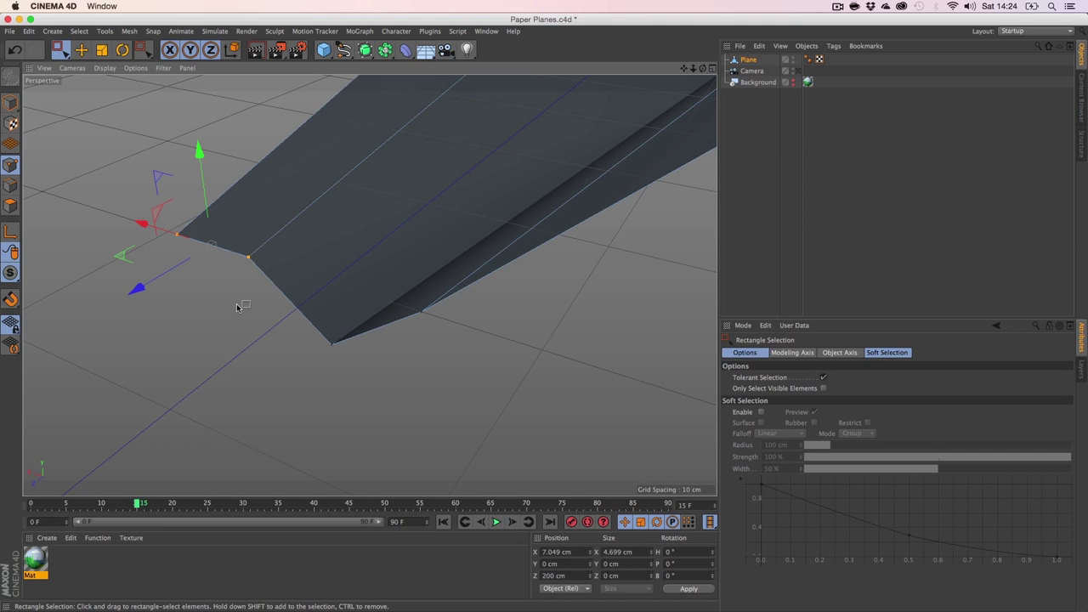
key("m")
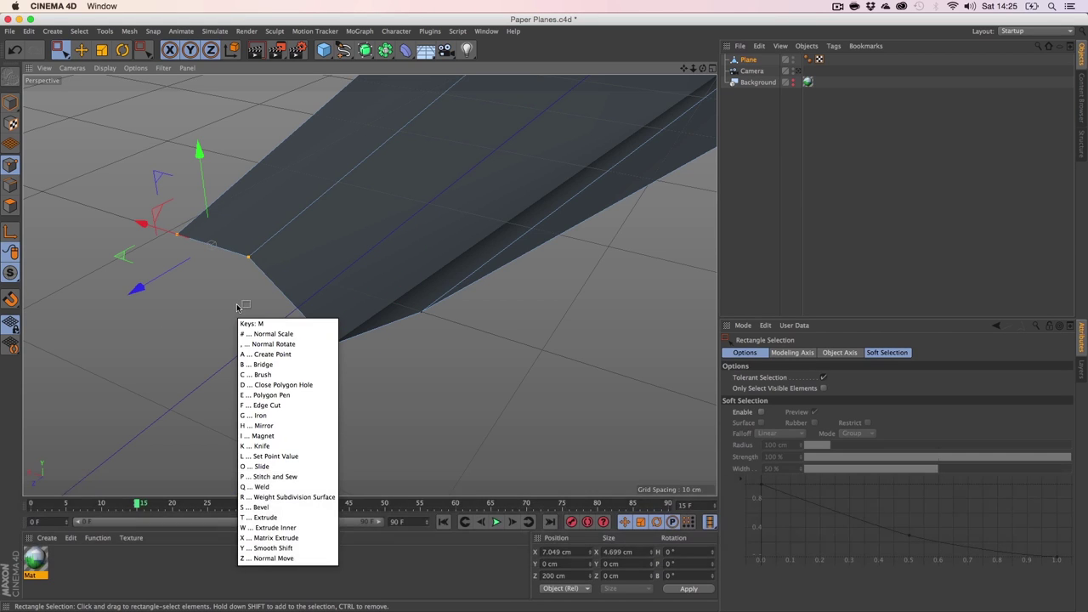
key("p")
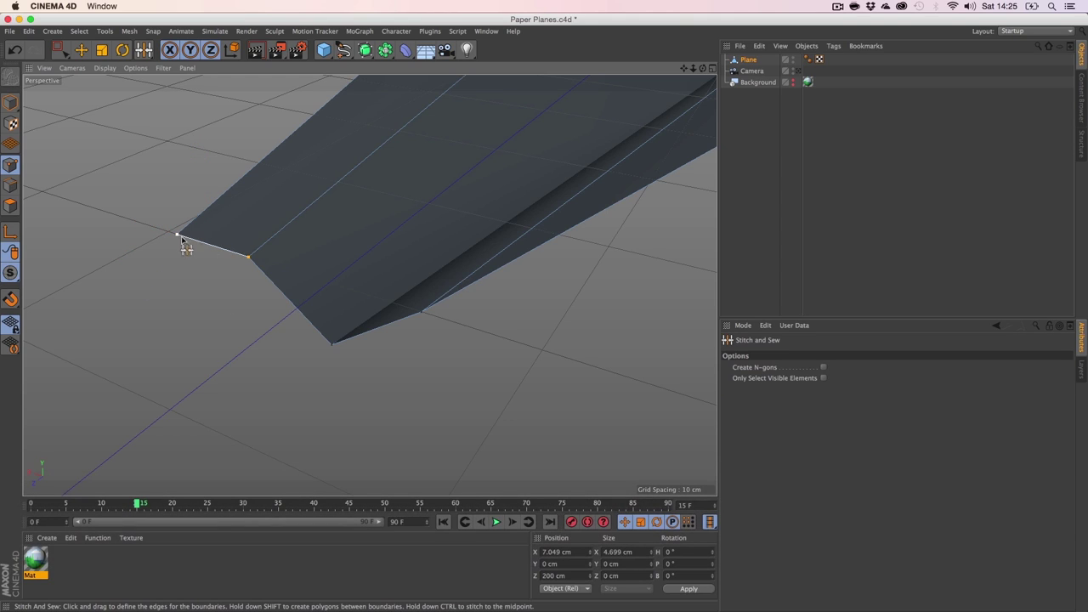
left_click(243, 256)
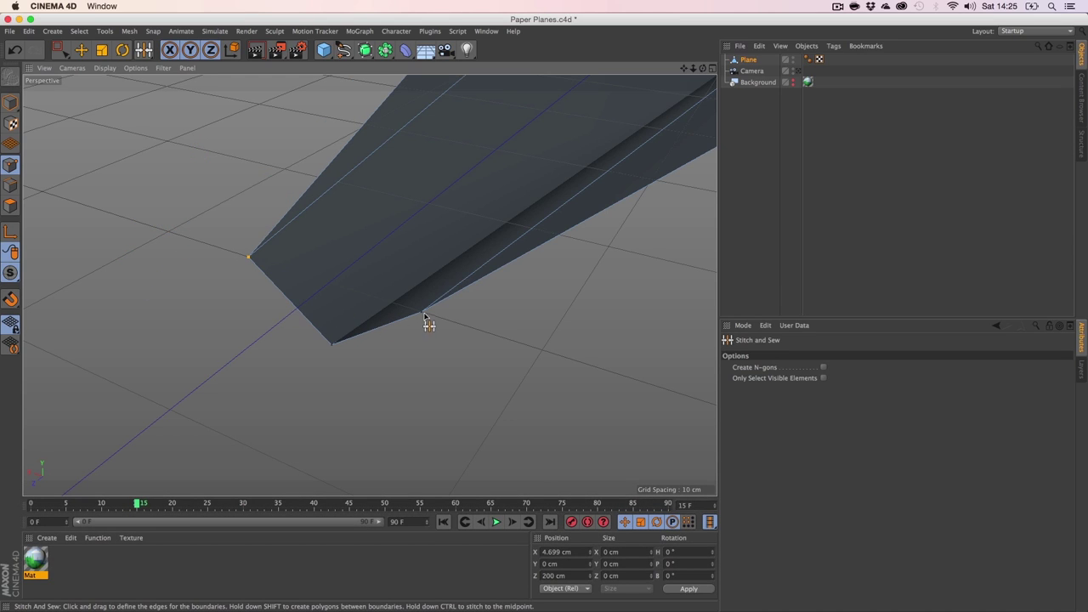
Select the two upper nose points and scale them together along X to about 0.4 cm apart.
key("3")
key("e")
left_click(250, 256, "shift")
key("shift+t")
left_click_drag(258, 279, 318, 338)
key("3")
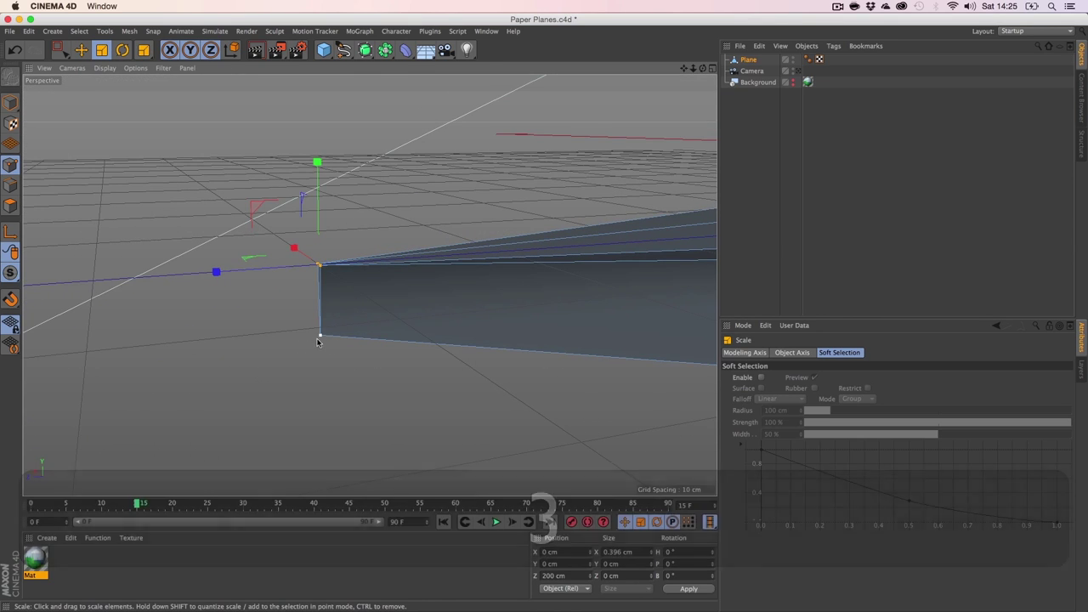
Raise the lower fold point at the nose to about -0.5 cm in Y.
left_click(320, 333)
key("e")
left_click_drag(319, 241, 326, 192)
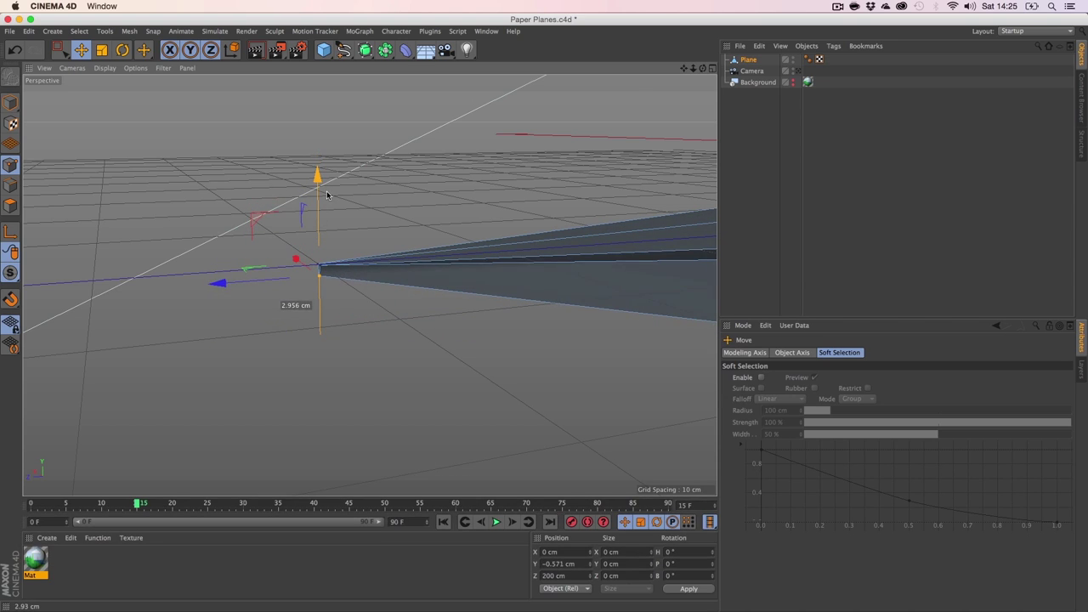
Select the three nose points and weld them into a single point at the lower fold point.
key("3")
left_click_drag(326, 276, 379, 284)
key("0")
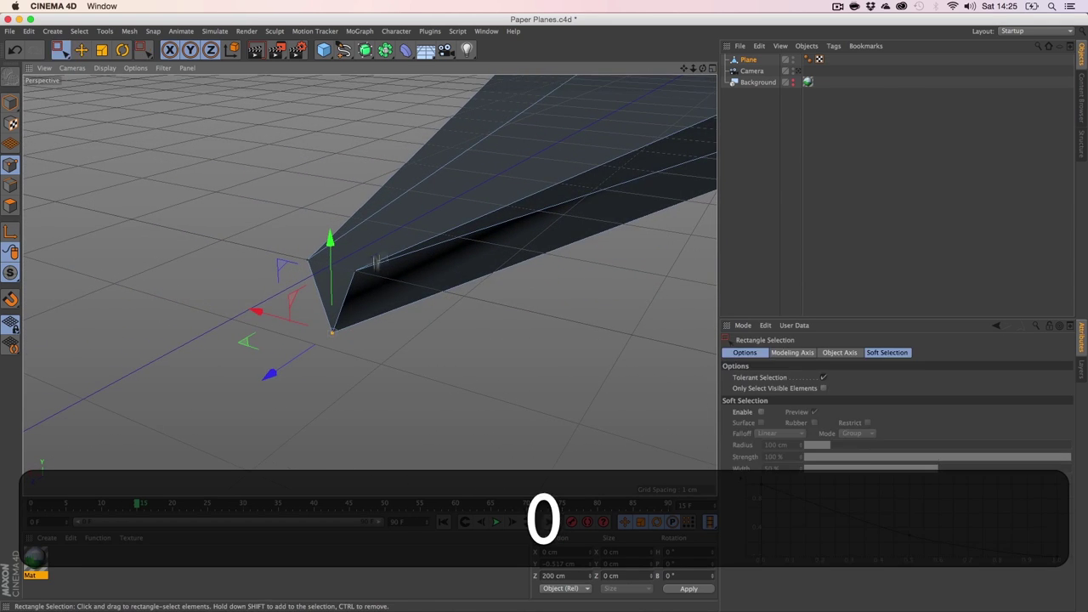
left_click_drag(405, 216, 250, 379)
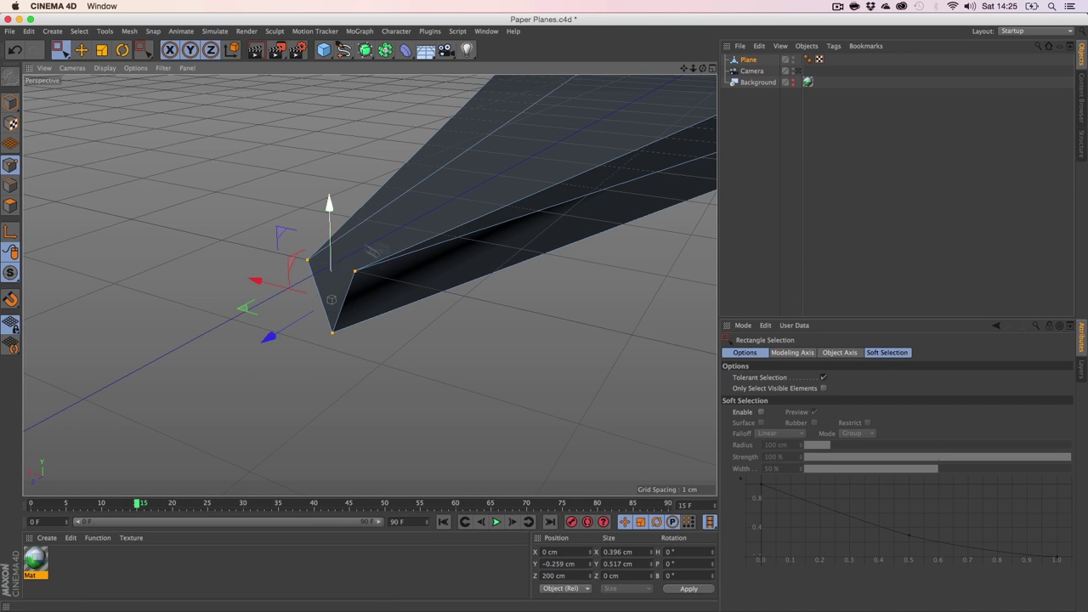
right_click(358, 274)
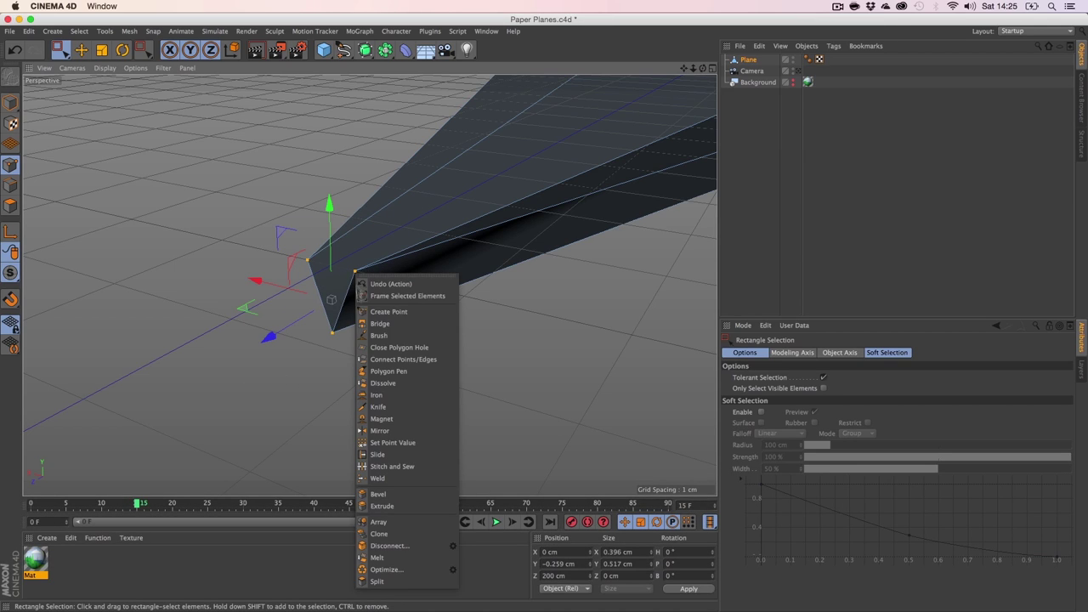
left_click(387, 476)
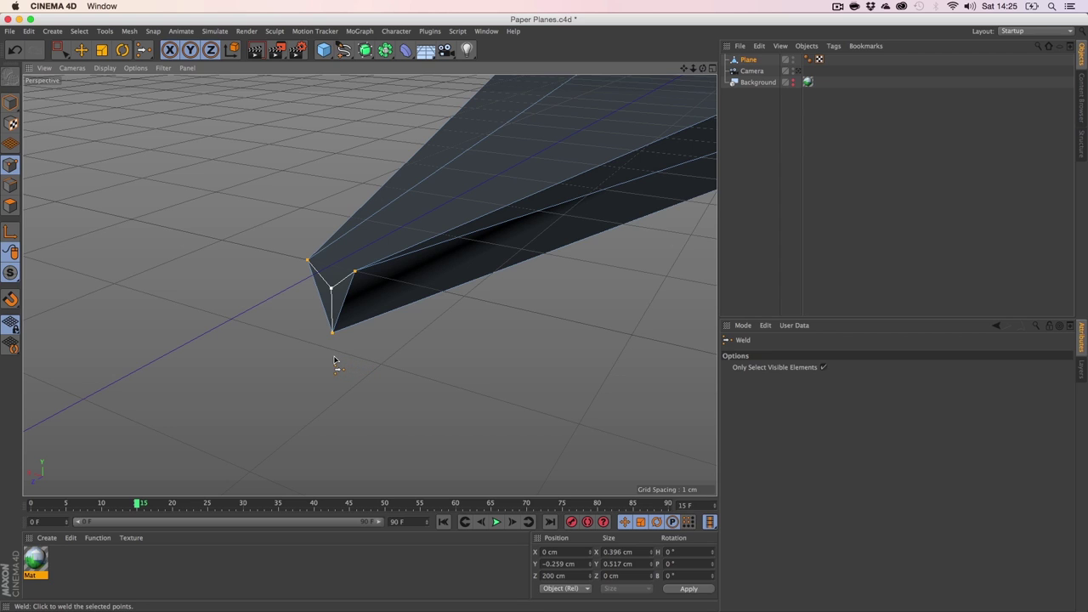
left_click(334, 361)
Raise the lower fold point at the tail end of the paper plane to about -62.7 cm in Y.
key("3")
left_click_drag(374, 255, 440, 414)
key("2")
key("1")
left_click_drag(369, 283, 340, 336)
key("3")
left_click_drag(471, 297, 405, 444)
key("2")
key("3")
key("e")
key("3")
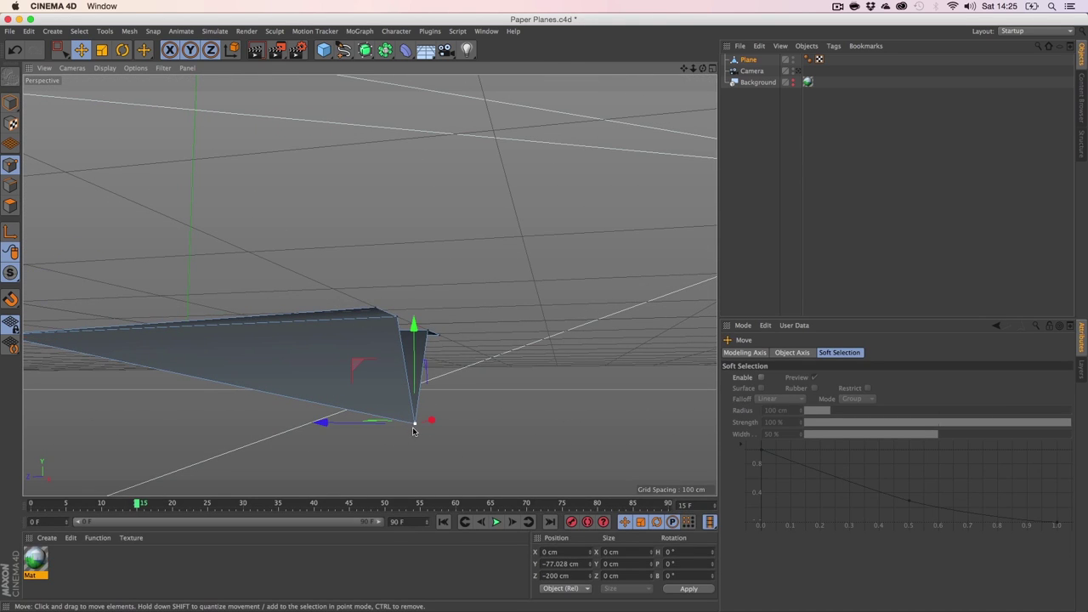
left_click_drag(416, 342, 363, 334)
key("3")
key("super+z")
key("3")
left_click(218, 312, "shift")
key("t")
key("3")
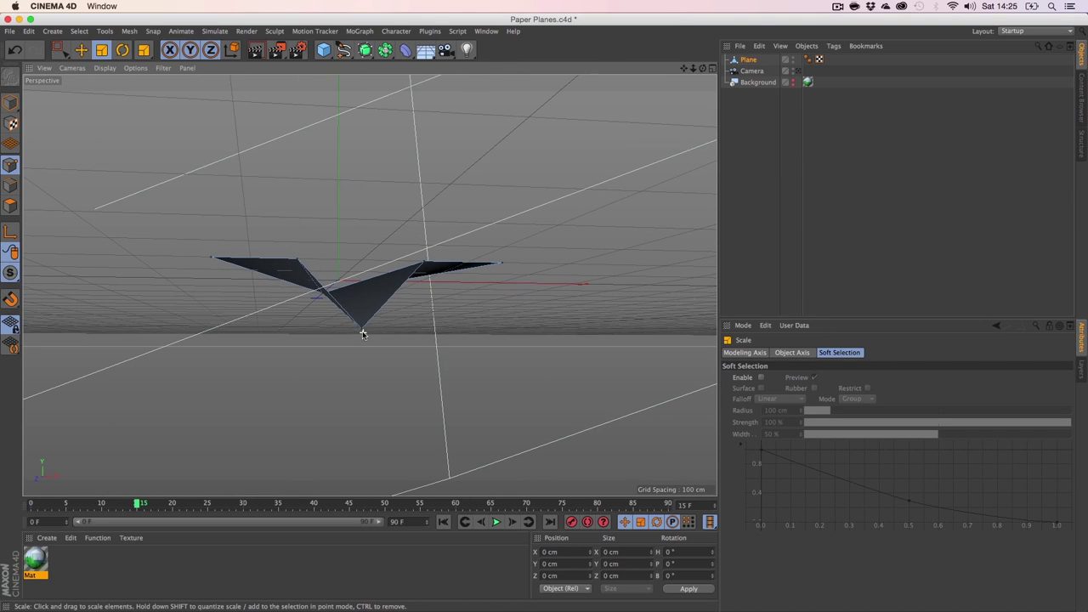
key("super+z")
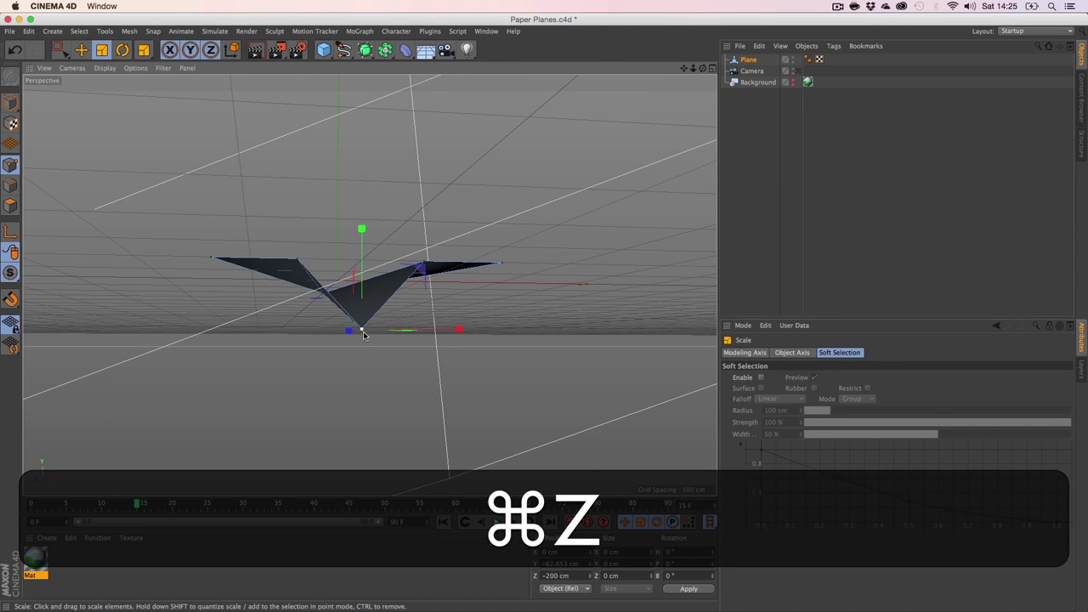
Fine-tune the height of the lower tail fold point along Y and clear the point selection.
key("e")
left_click_drag(363, 250, 363, 253)
left_click(481, 376)
Inspect the paper plane's shape from several angles and save the project.
key("3")
left_click_drag(481, 297, 405, 359)
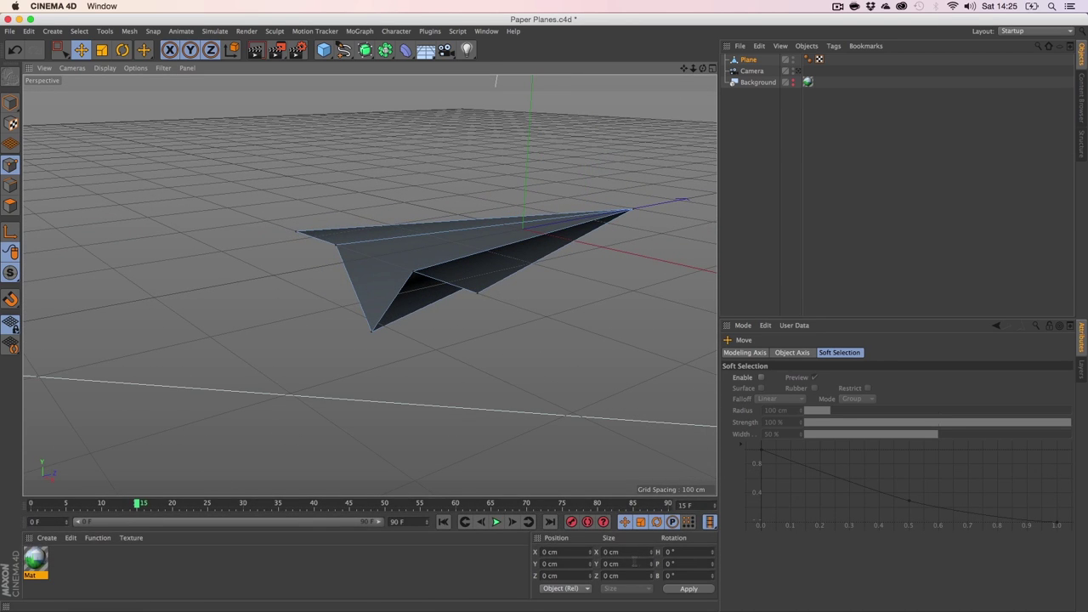
key("e")
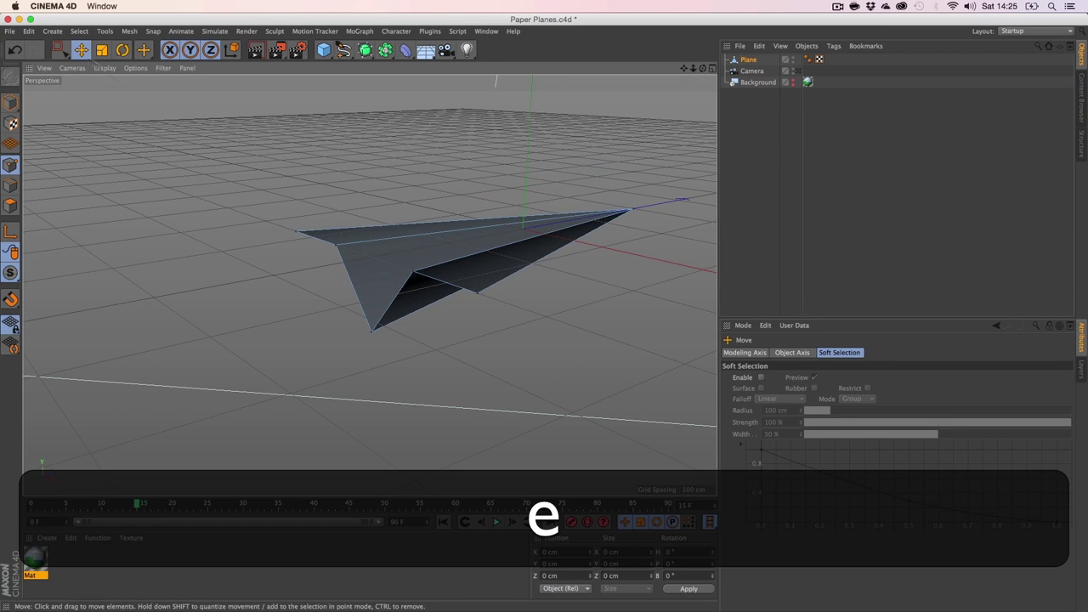
key("t")
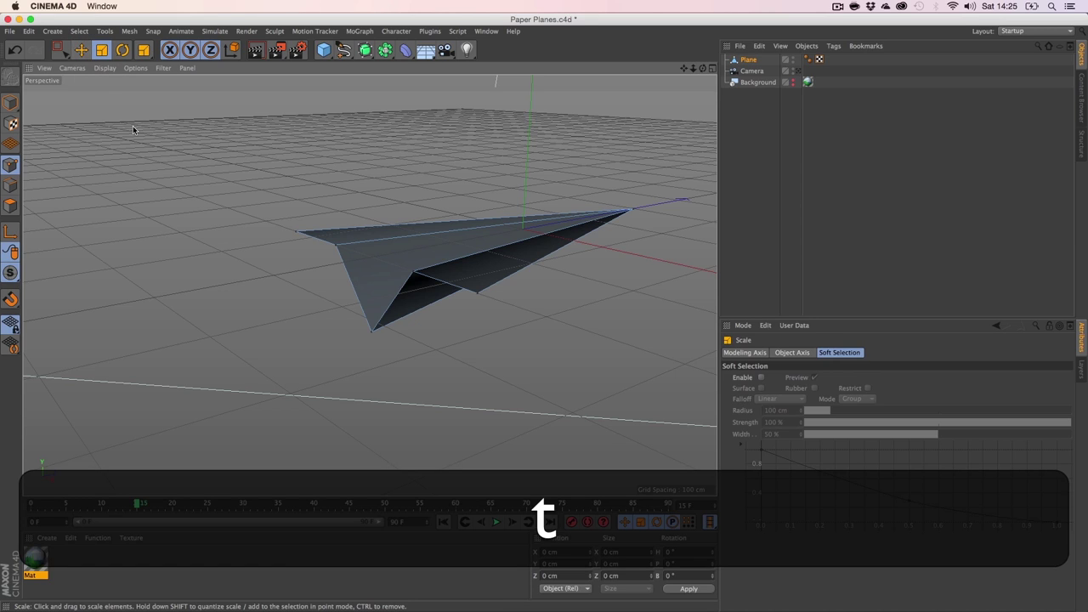
key("m")
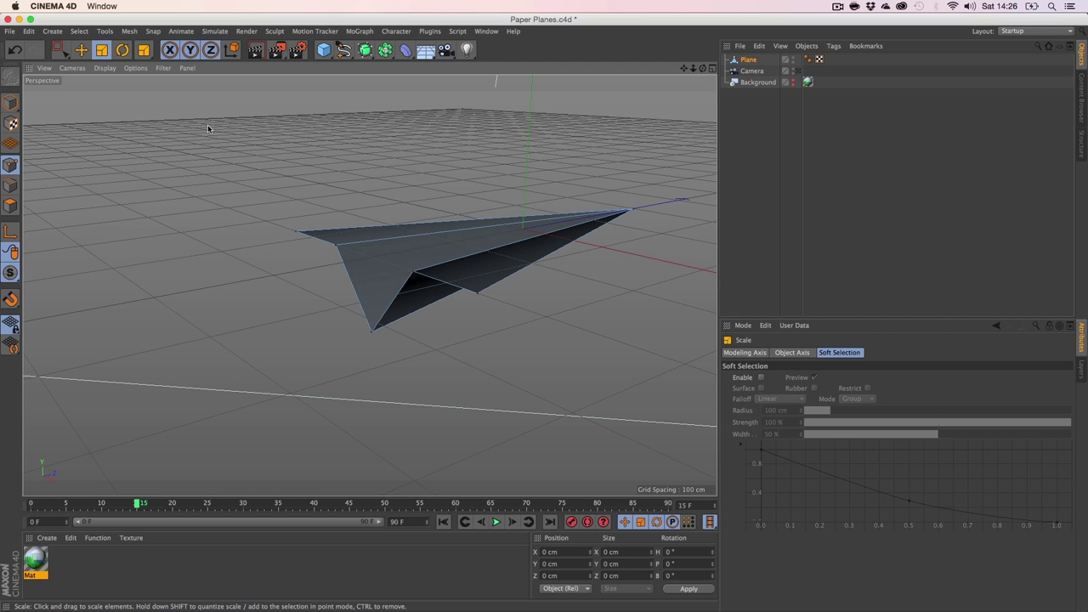
key("3")
left_click_drag(216, 136, 468, 219)
key("2")
left_click_drag(272, 225, 436, 284)
key("1")
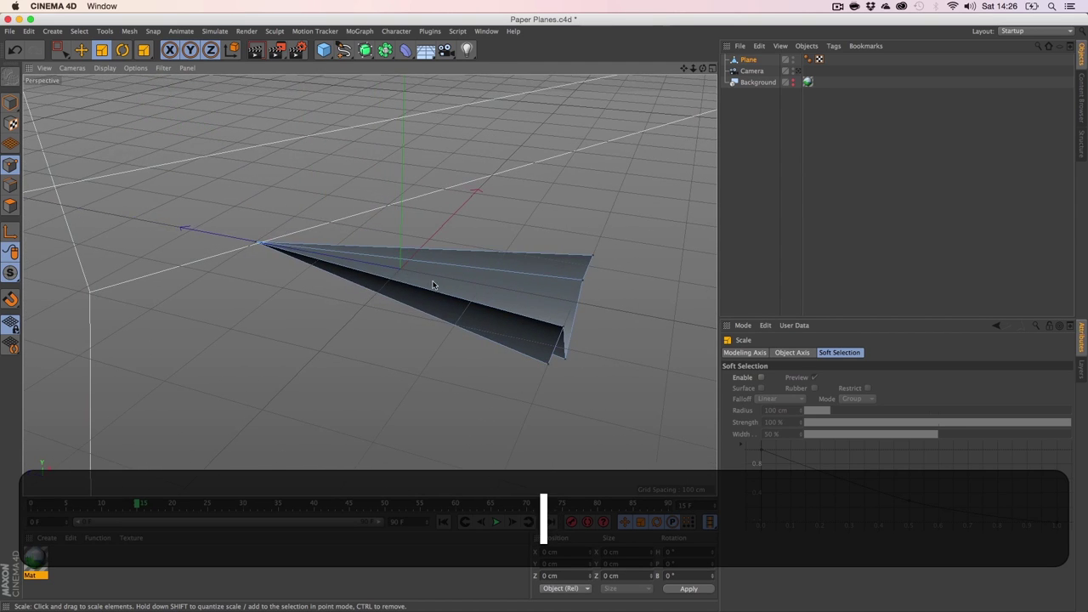
left_click_drag(683, 68, 653, 71)
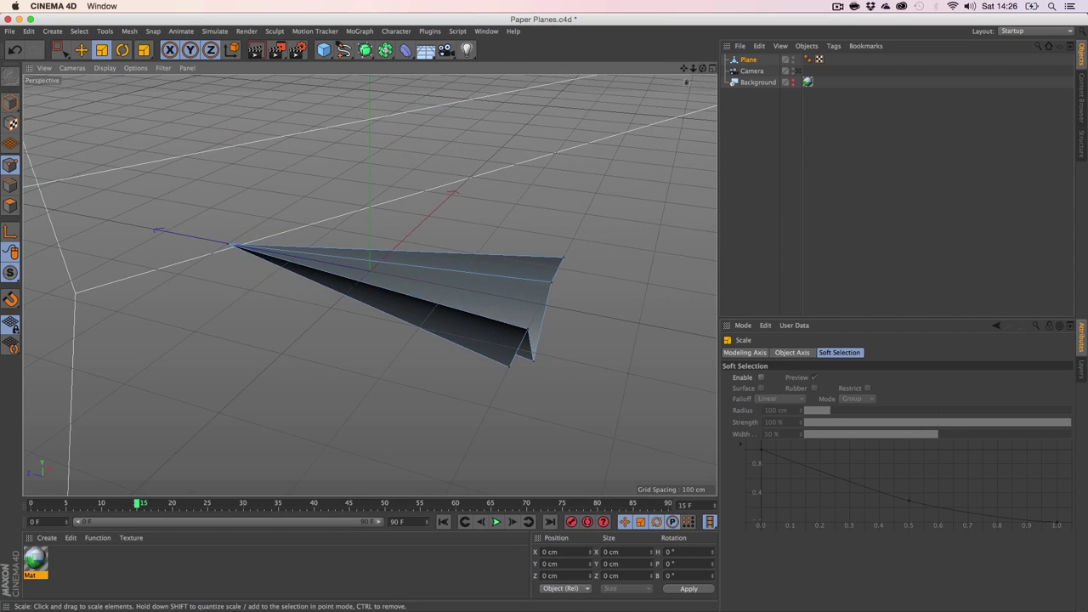
key("1")
mouse_move(440, 231)
left_mouse_down()
mouse_move(520, 209)
mouse_move(434, 242)
left_mouse_up()
left_click_drag(447, 201, 535, 288)
key("super+s")
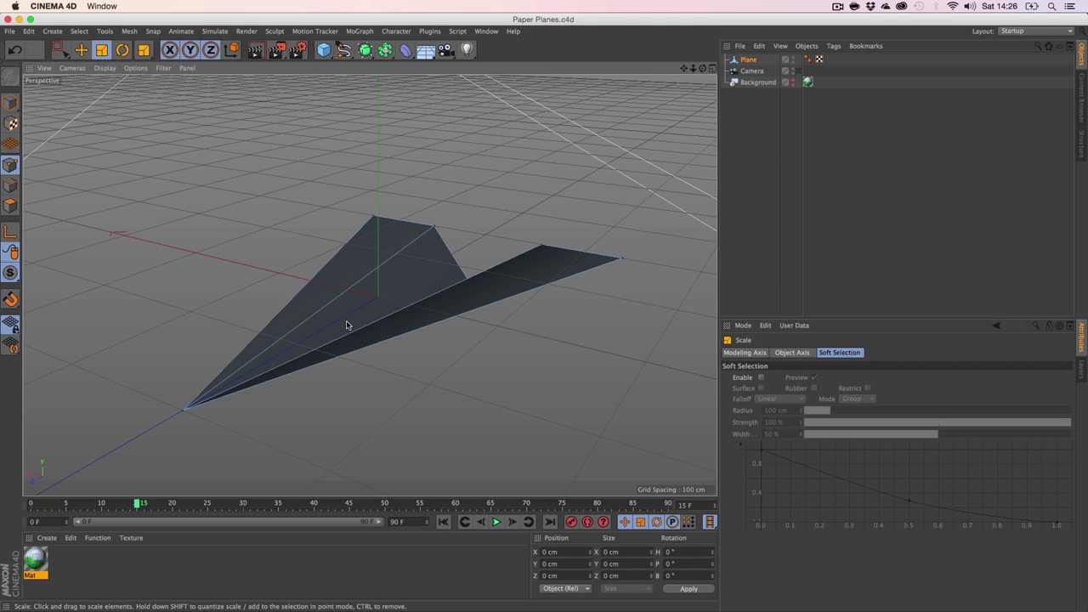
Create a new material with Reflectance disabled and its Color set to pure white (255, 255, 255).
double_click(86, 575)
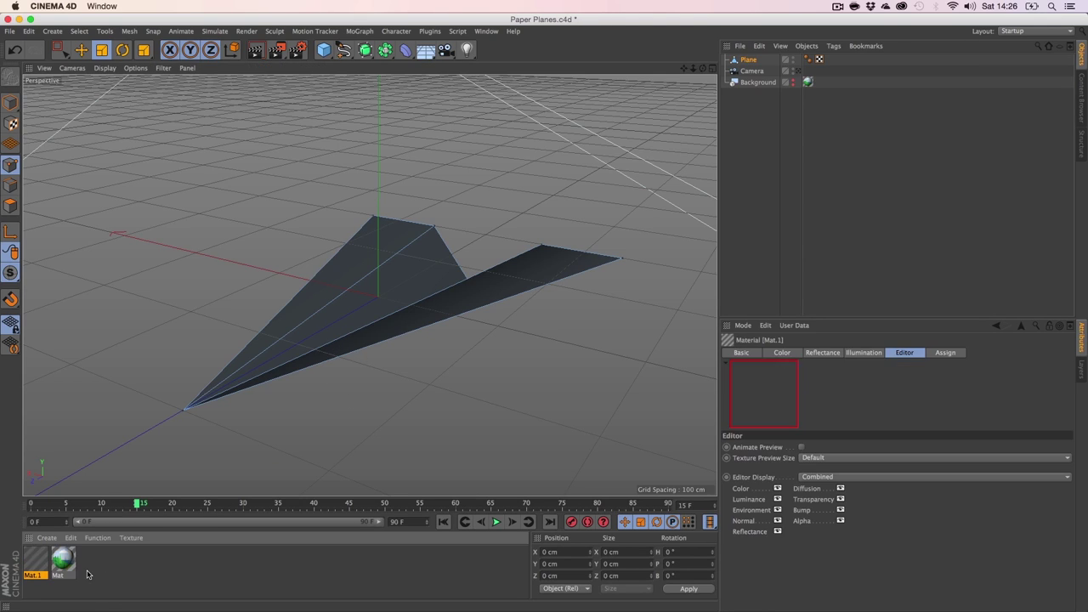
double_click(35, 559)
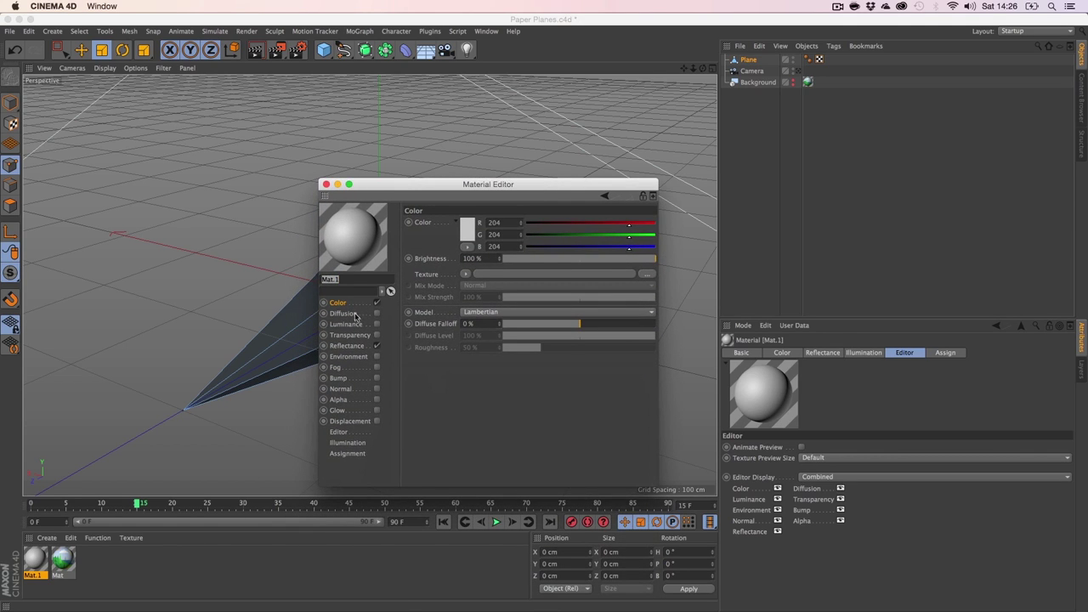
left_click(376, 347)
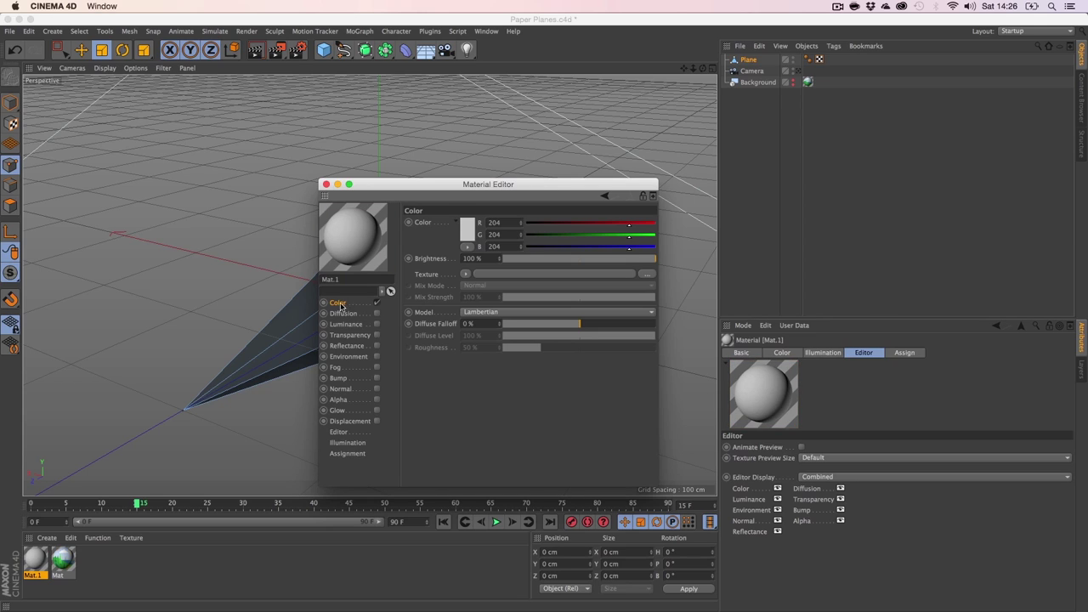
left_click(468, 234)
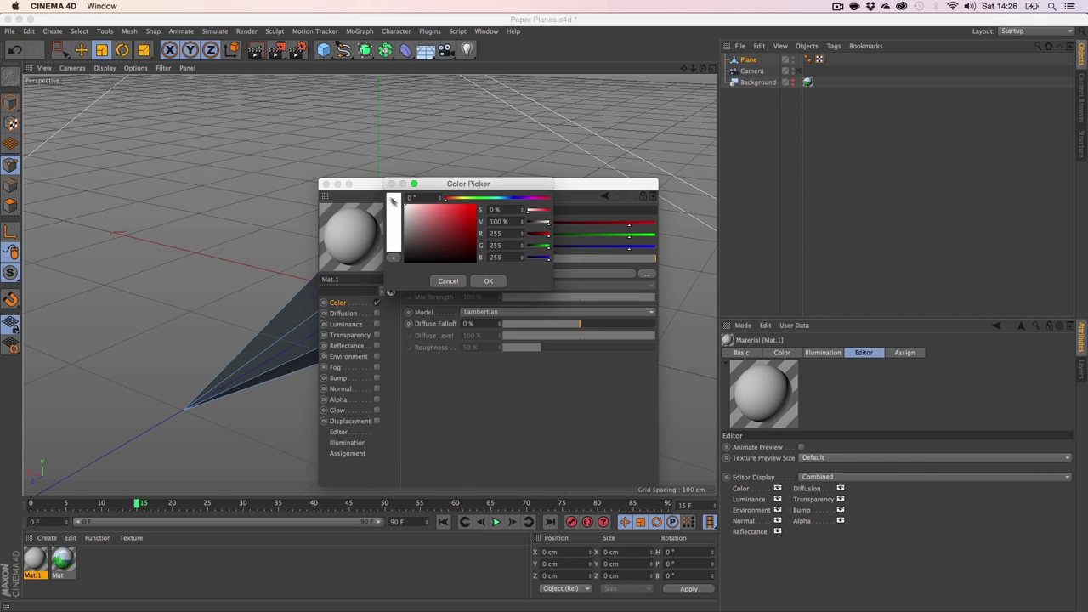
left_click(496, 282)
Enable Luminance on the new material at 30% brightness and close the Material Editor.
left_click(377, 324)
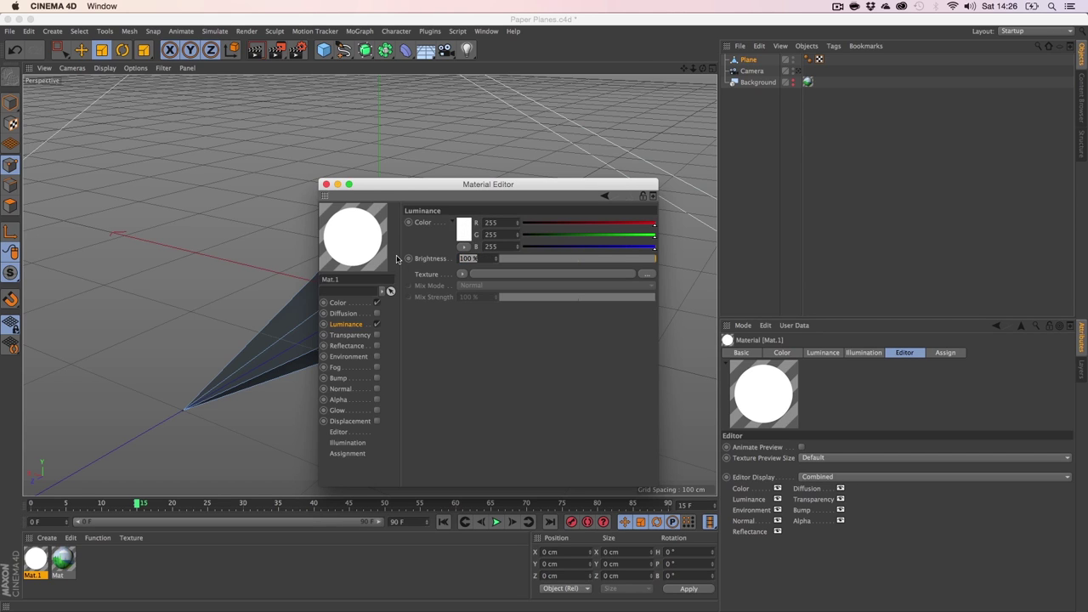
type("30")
key("Return")
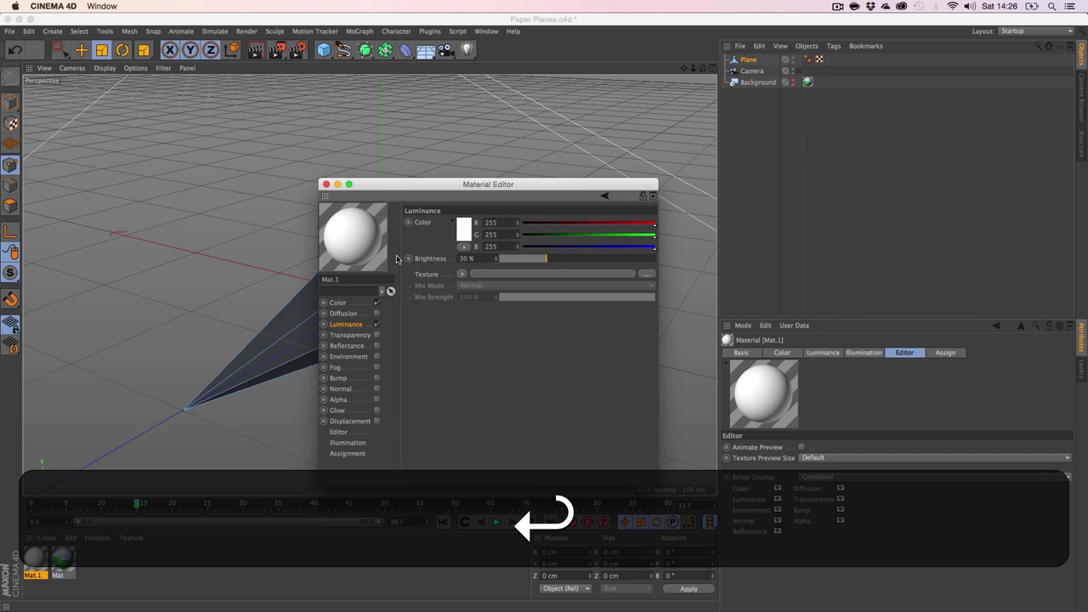
left_click(326, 185)
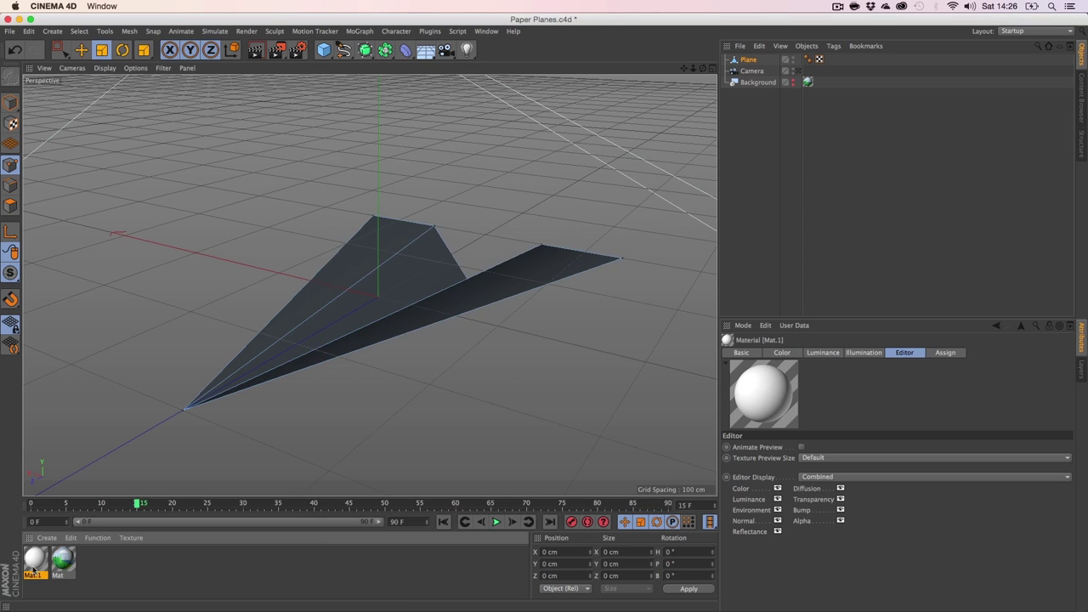
Apply the white material to the paper plane and render a preview in the viewport.
left_click_drag(406, 289, 391, 309)
key("3")
left_click_drag(375, 348, 353, 345)
left_click(255, 50)
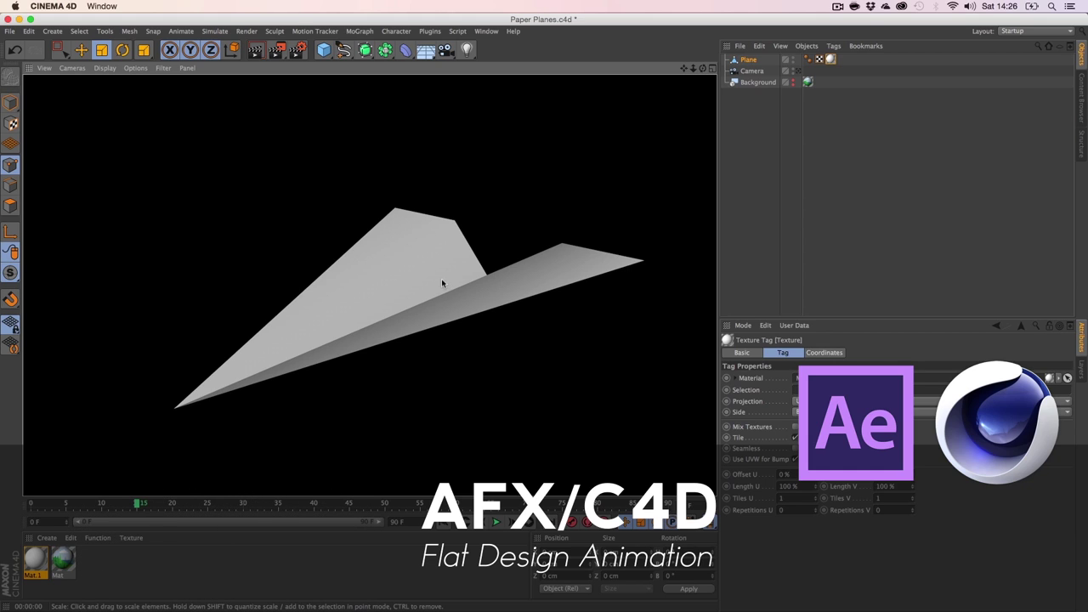
Lower the Phong Angle in the Plane object's Phong tag to 39°.
left_click(753, 110)
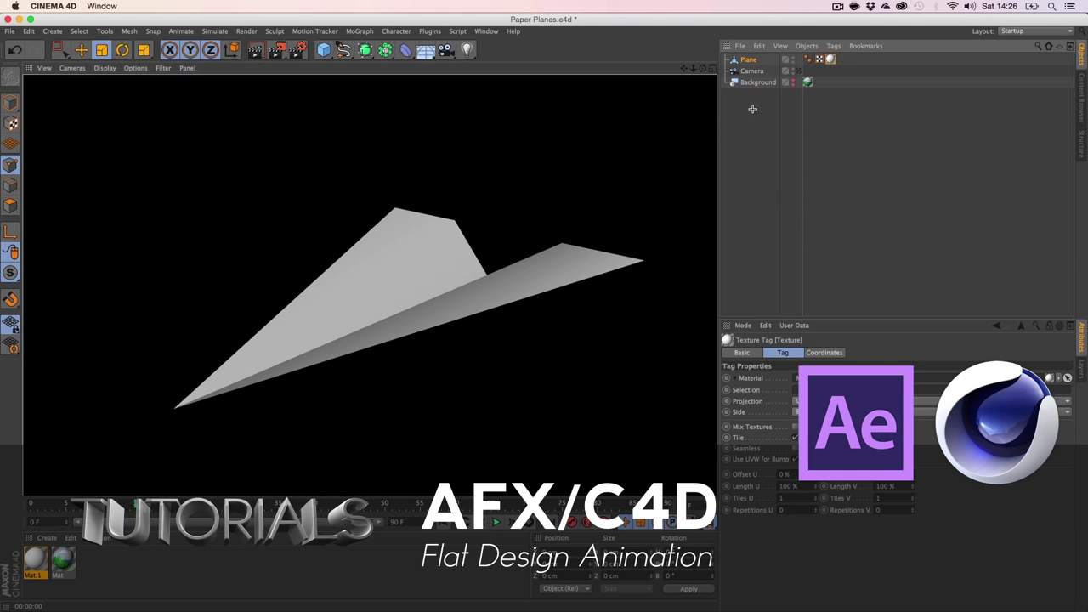
left_click(809, 61)
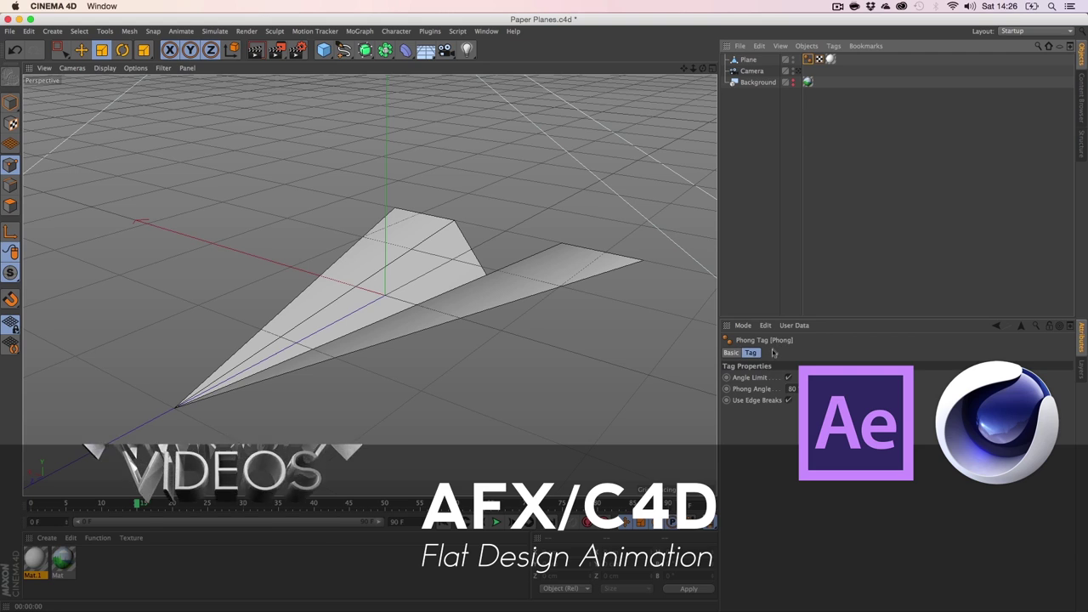
left_click_drag(824, 388, 823, 423)
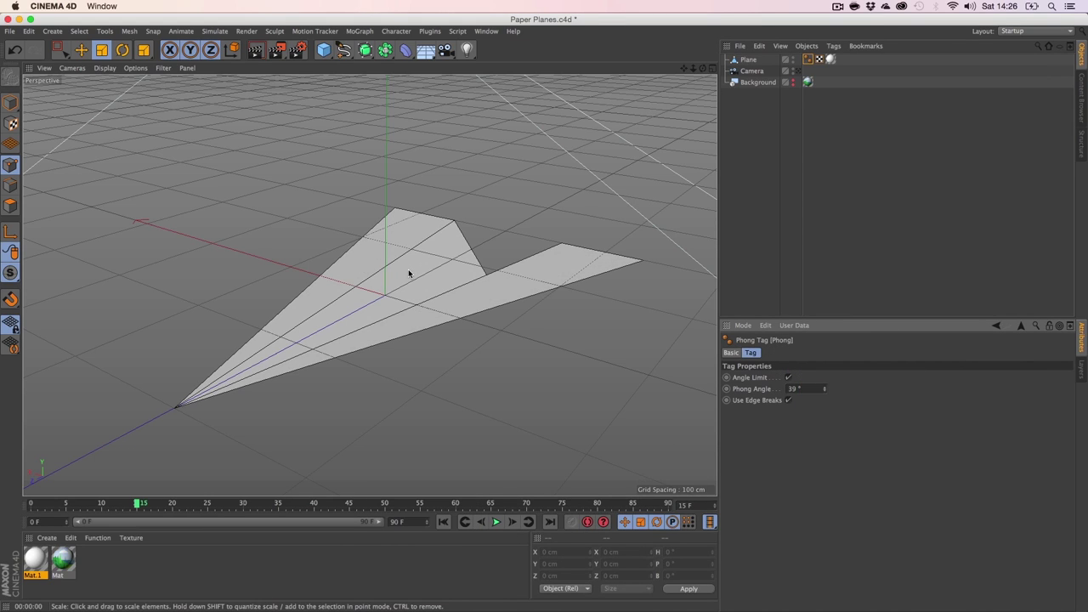
Preview the paper plane in a render, then show the Background object again and look through the scene camera.
left_click(255, 50)
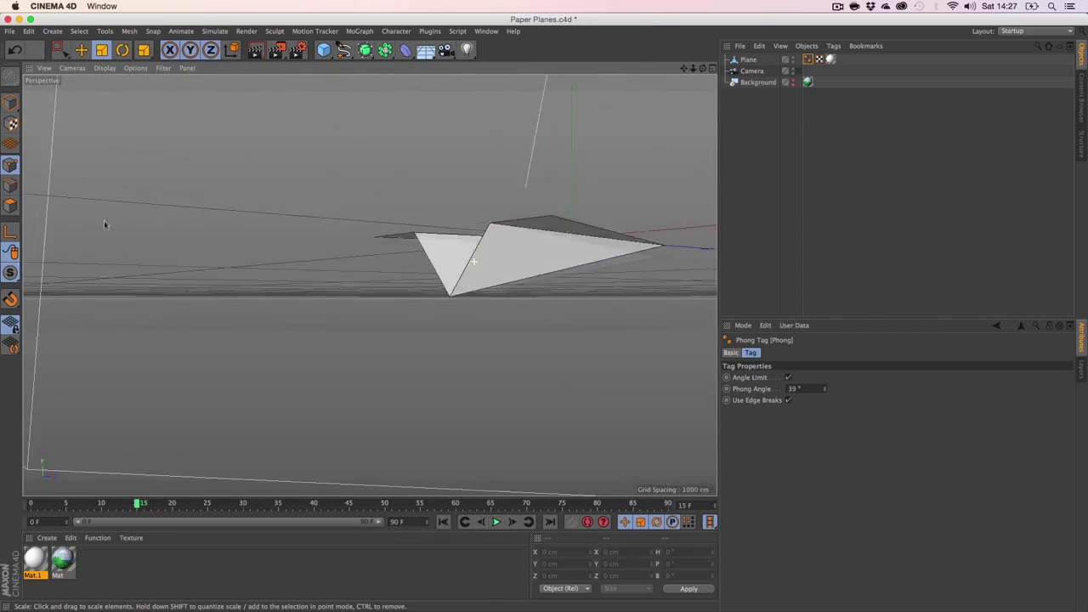
left_click_drag(103, 220, 442, 306)
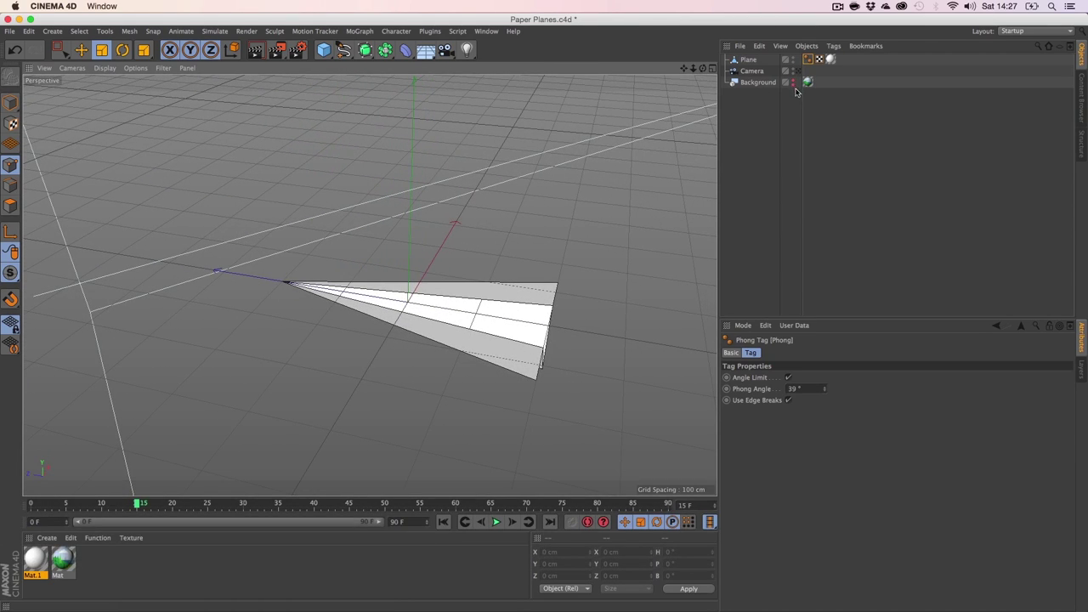
left_click(794, 83)
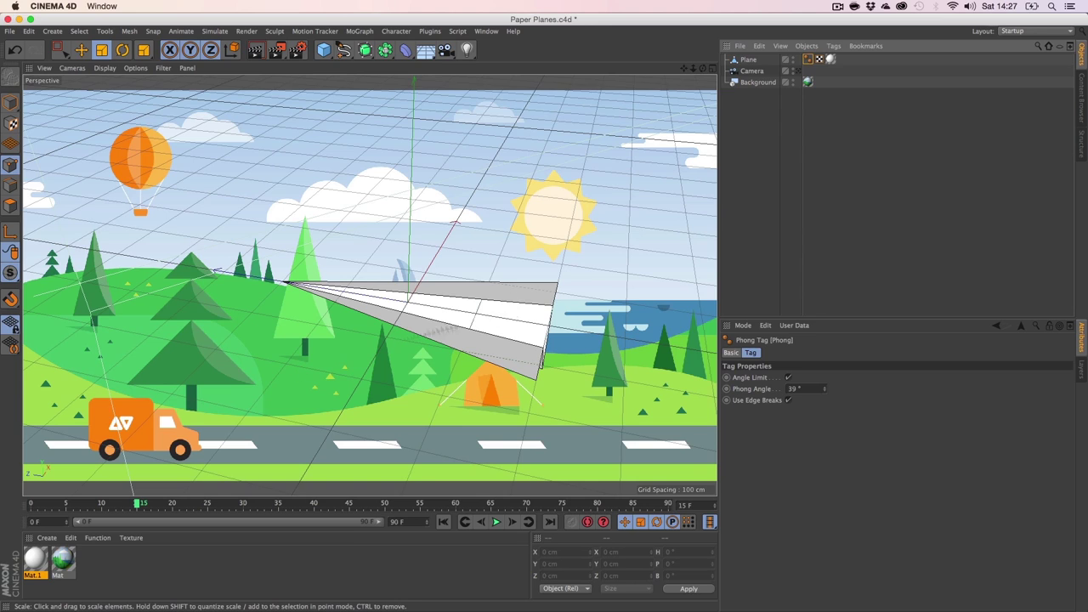
left_click(798, 74)
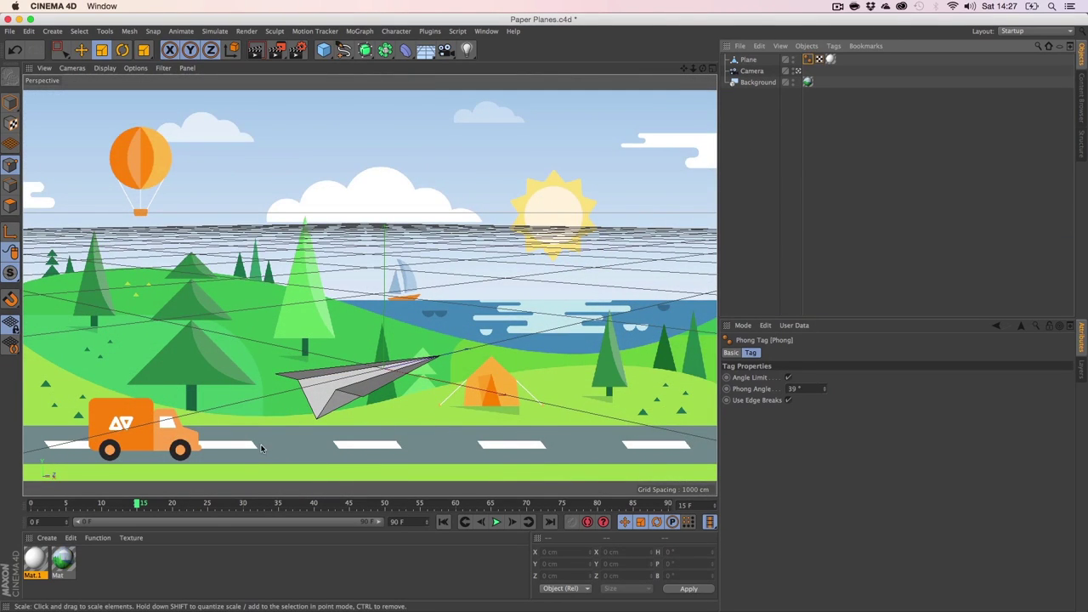
Duplicate the Plane object and rename the original "Plane Backup".
left_click(747, 60)
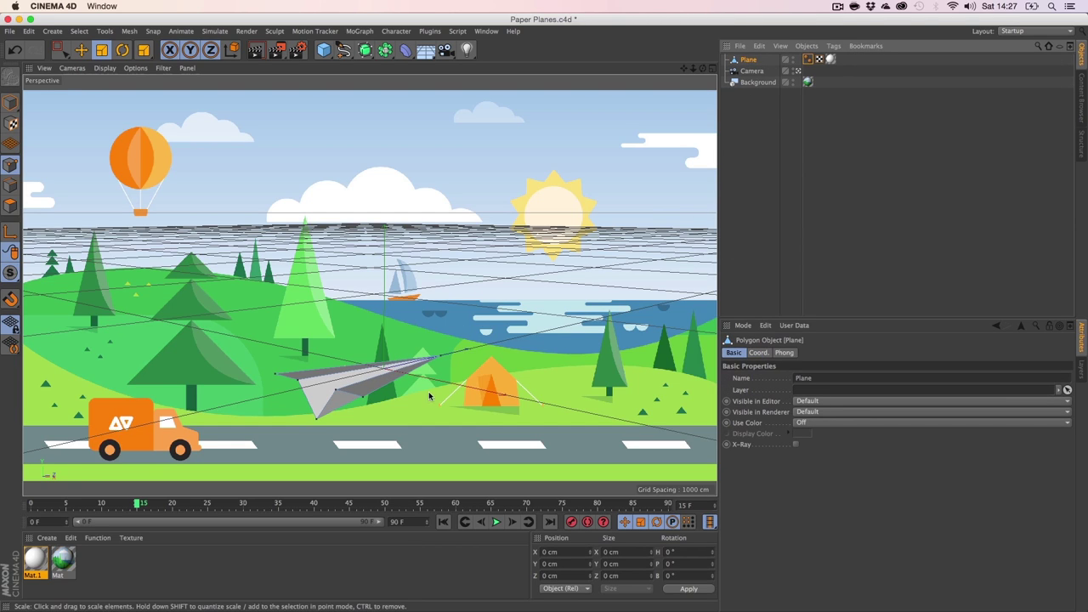
key("super+c")
key("super+v")
double_click(750, 71)
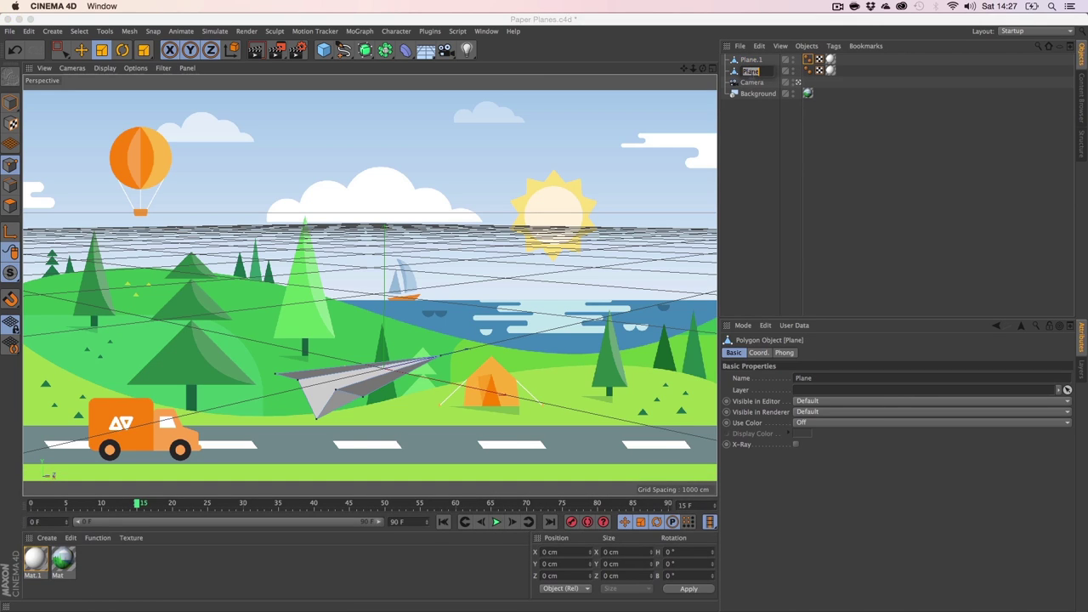
key("Right")
type("Back")
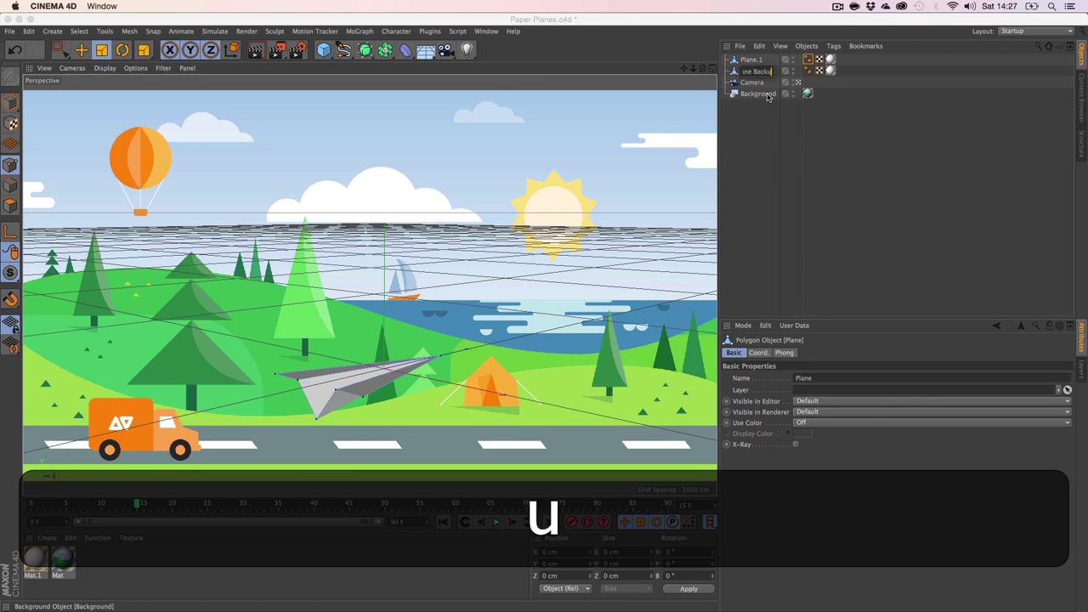
key("Return")
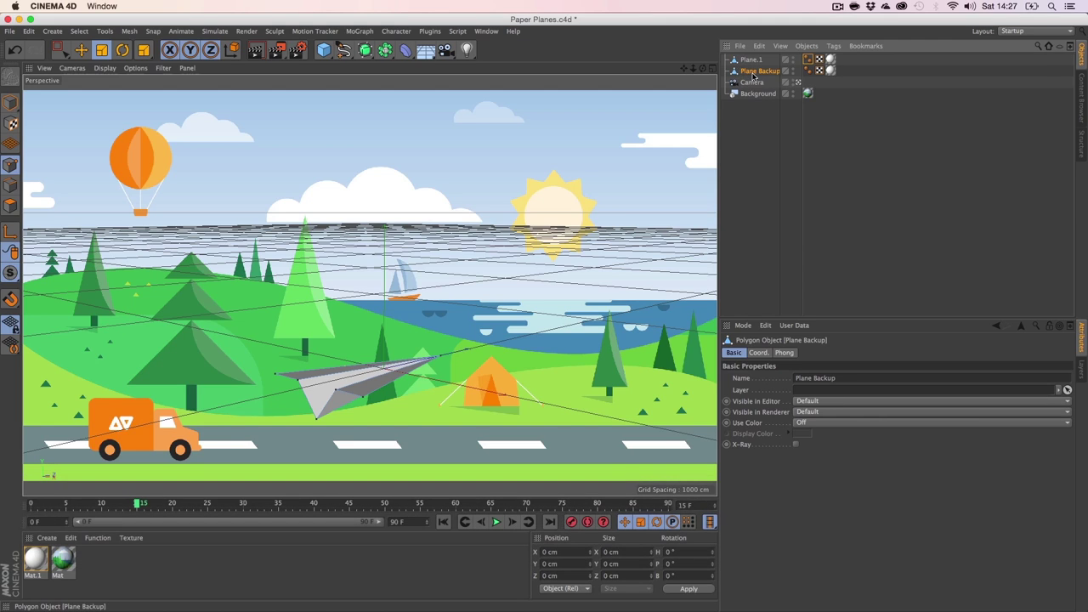
Rename the backup object "Paper Plane Backup", hide it in the editor and renderer, and render a preview.
double_click(752, 71)
type("A")
key("BackSpace")
type("Paper ")
type(" e")
key("BackSpace")
type("Pa")
key("BackSpace")
type("lane Backup")
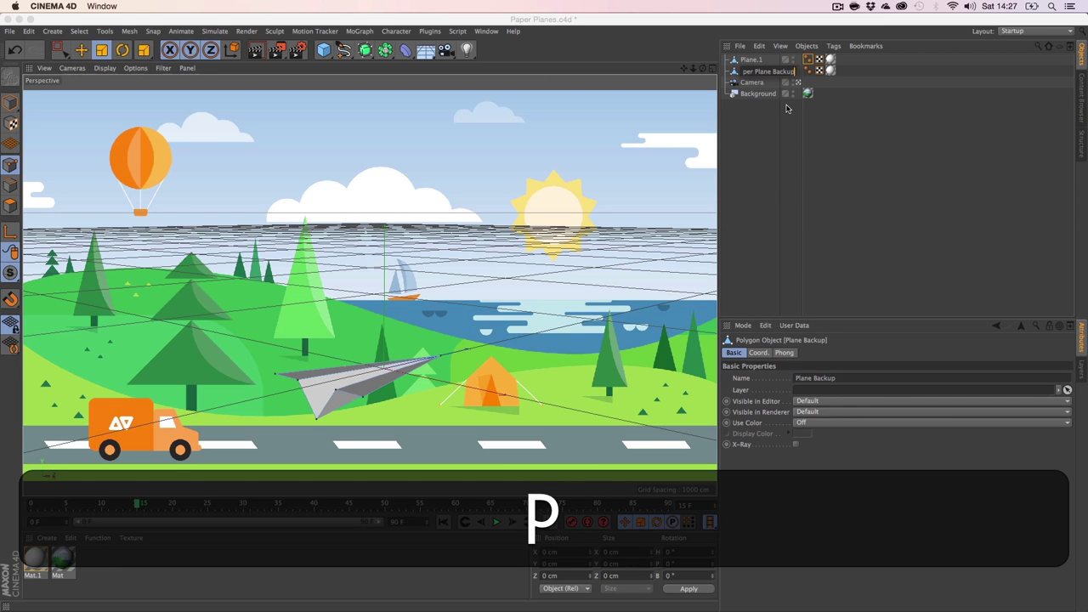
key("Return")
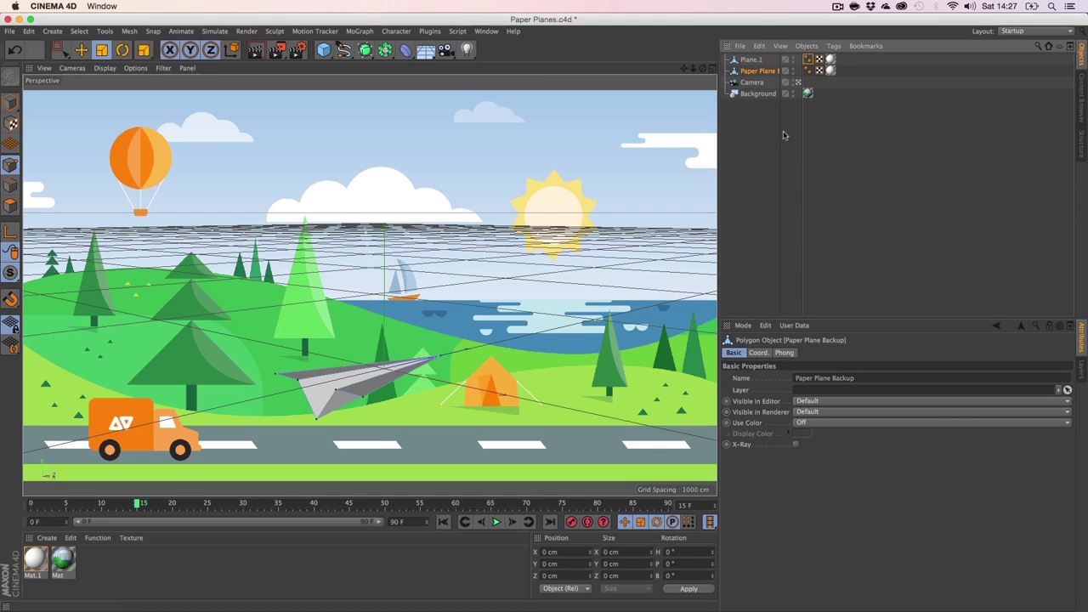
left_click_drag(804, 117, 843, 119)
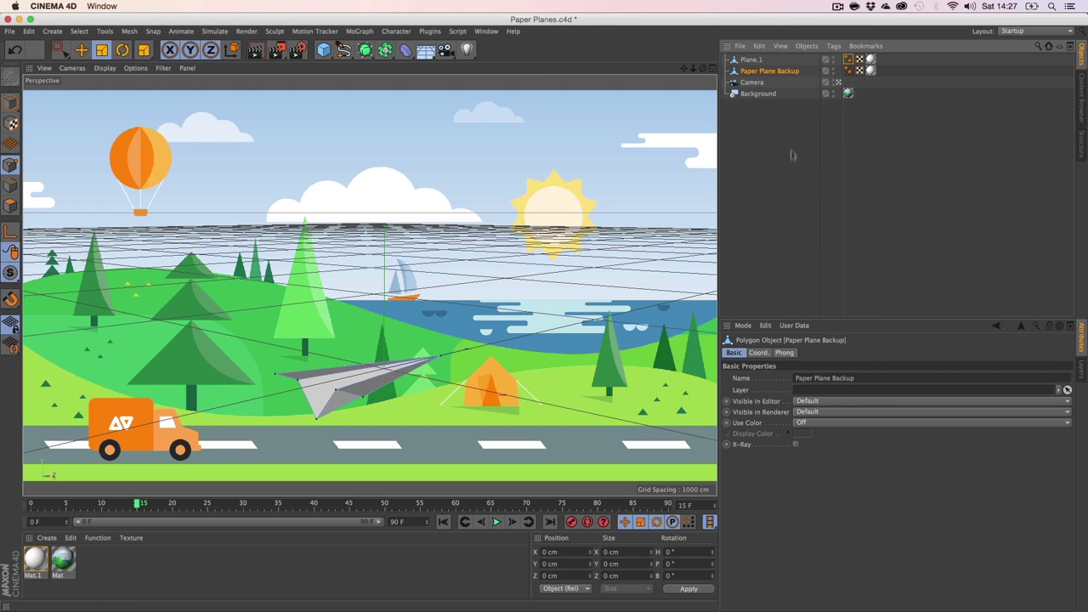
left_click(834, 70)
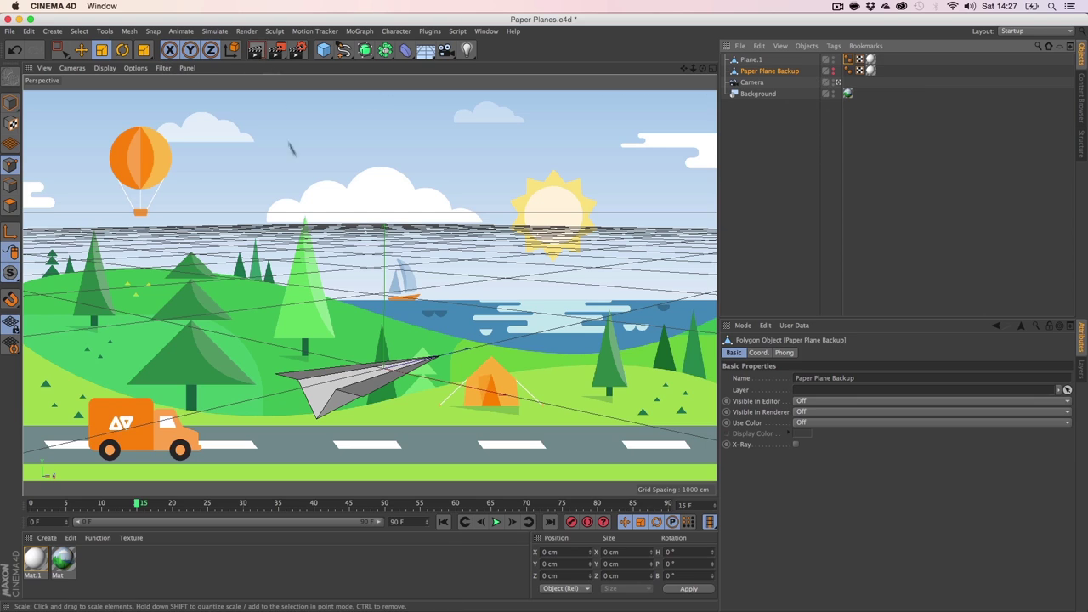
key("ctrl+r")
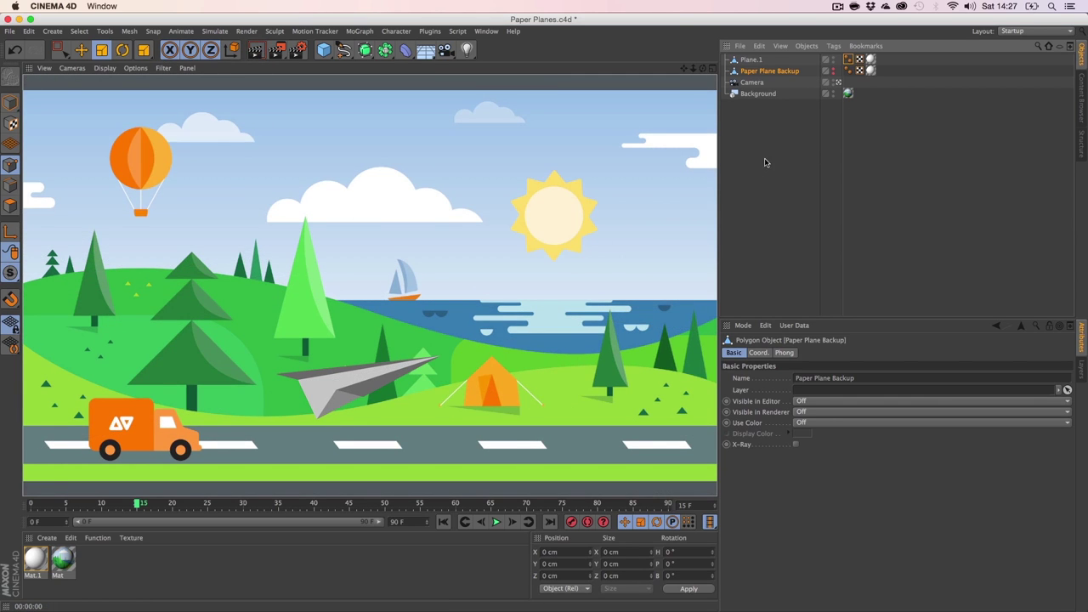
Rename the visible duplicate Plane.1 to "Paper Plane".
left_click(764, 162)
left_click(751, 60)
left_click(770, 72)
double_click(751, 61)
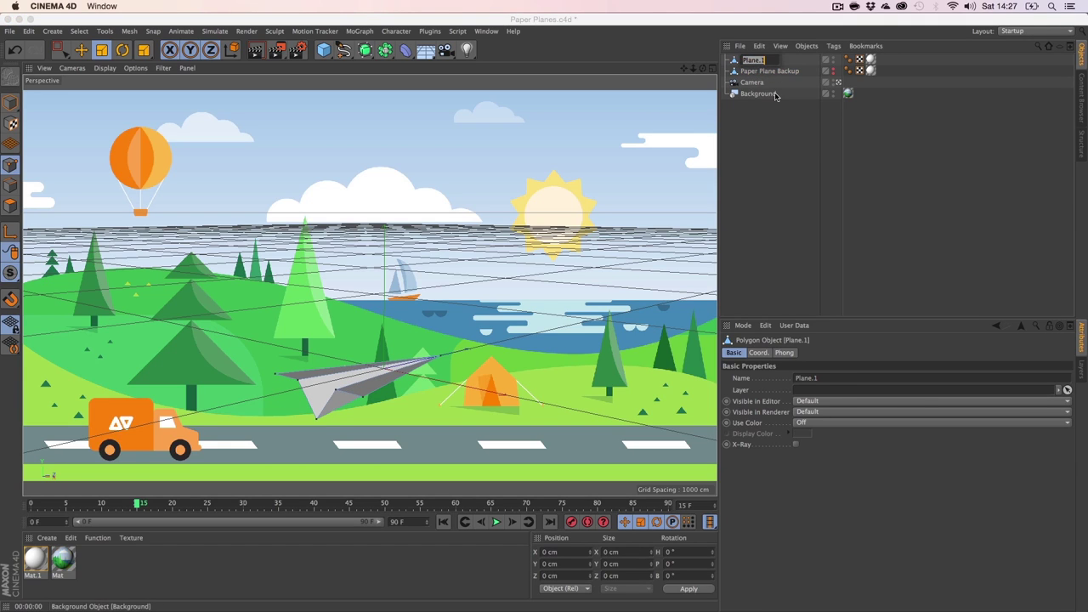
type("Paper Plane")
key("Return")
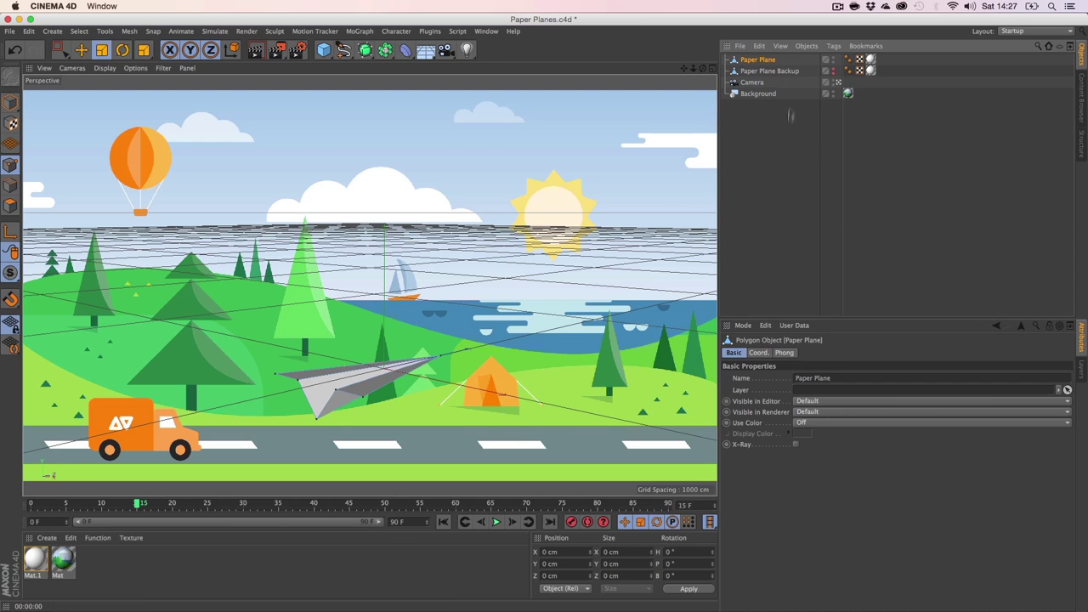
Scale the whole Paper Plane object down uniformly in Model mode to about 84 × 22 × 125 cm.
key("t")
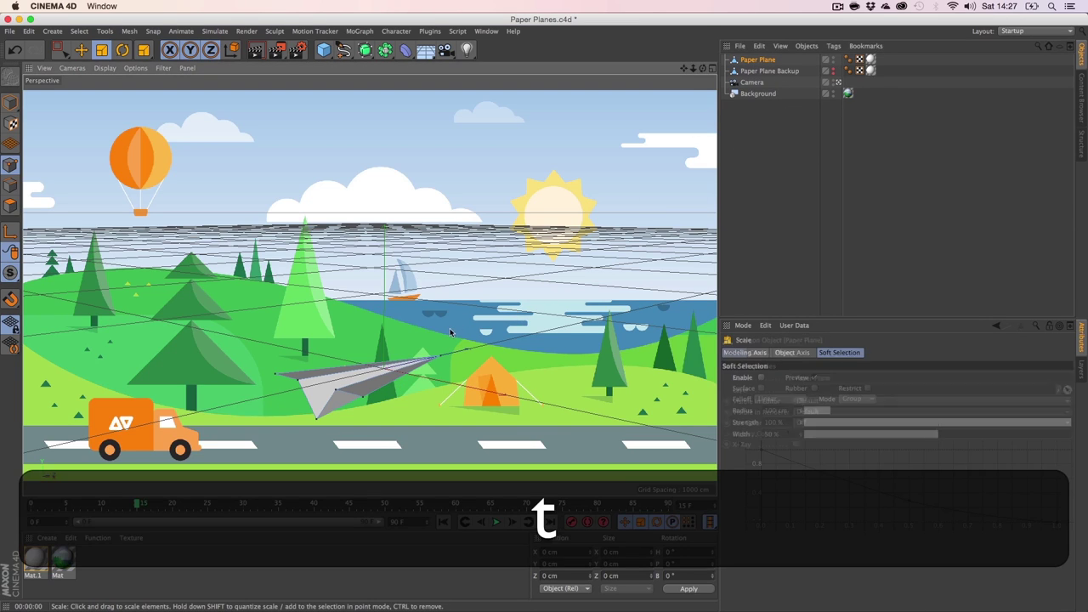
left_click(757, 61)
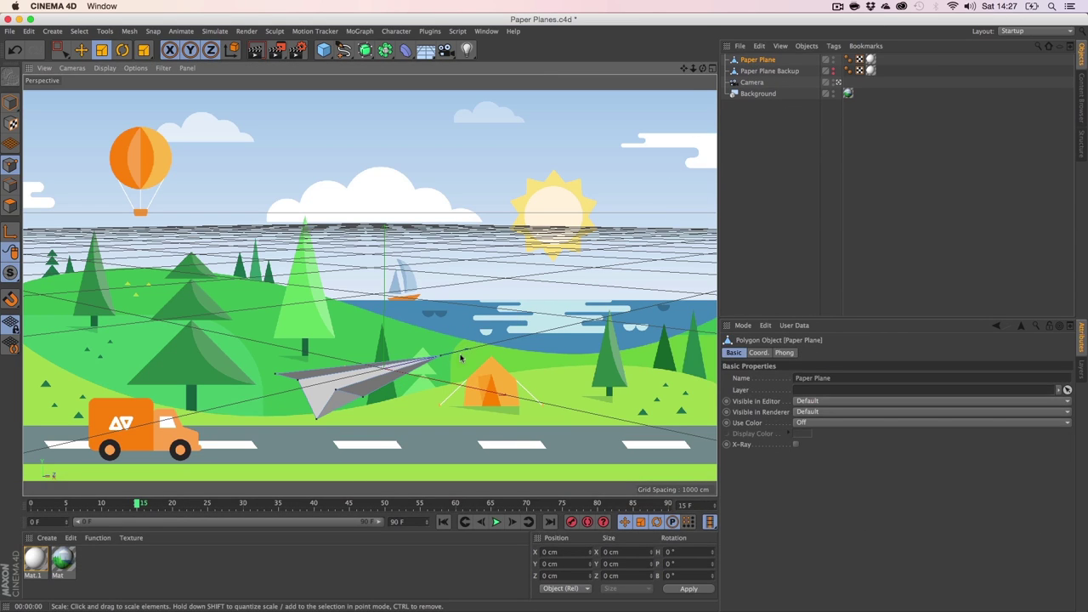
left_click(10, 104)
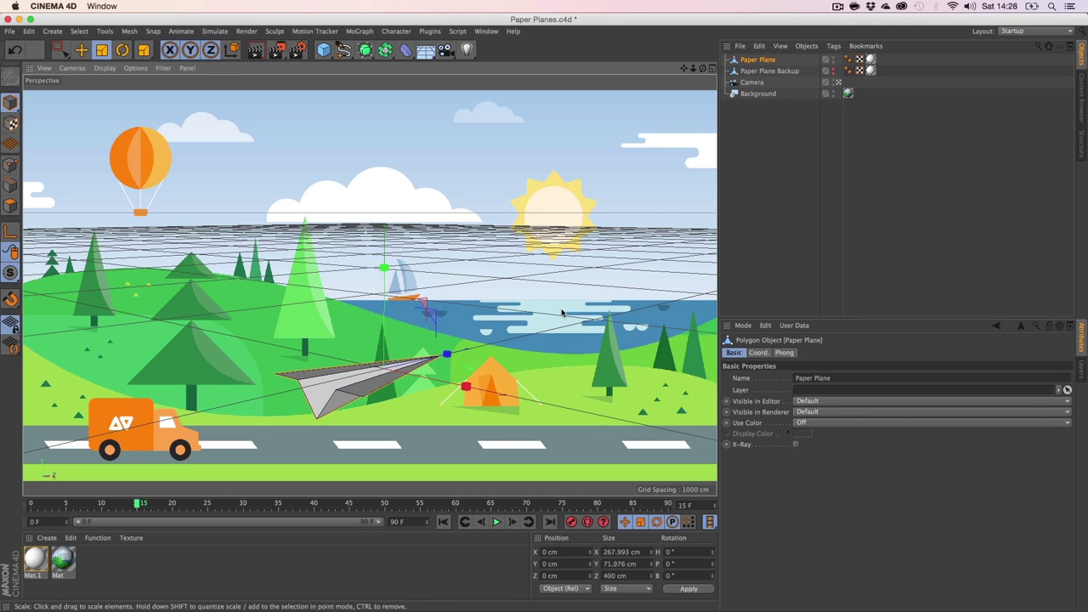
left_click_drag(501, 274, 292, 453)
Turn the scene camera to a side view of the Paper Plane and move the plane over the truck, at about Z -925 cm.
key("e")
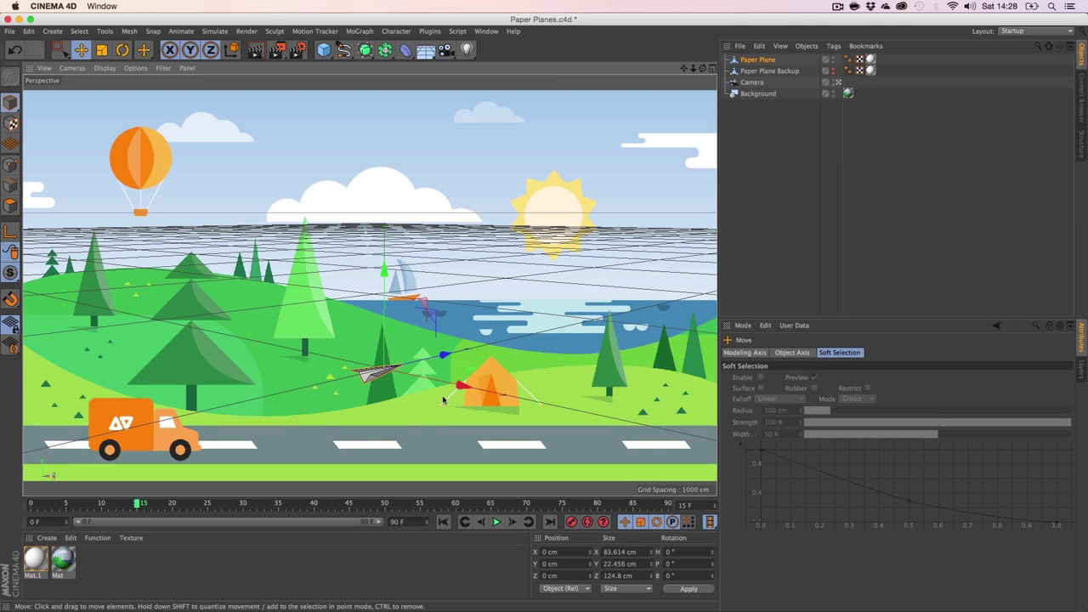
key("3")
left_click_drag(489, 384, 430, 384)
key("shift")
left_click_drag(689, 434, 199, 441)
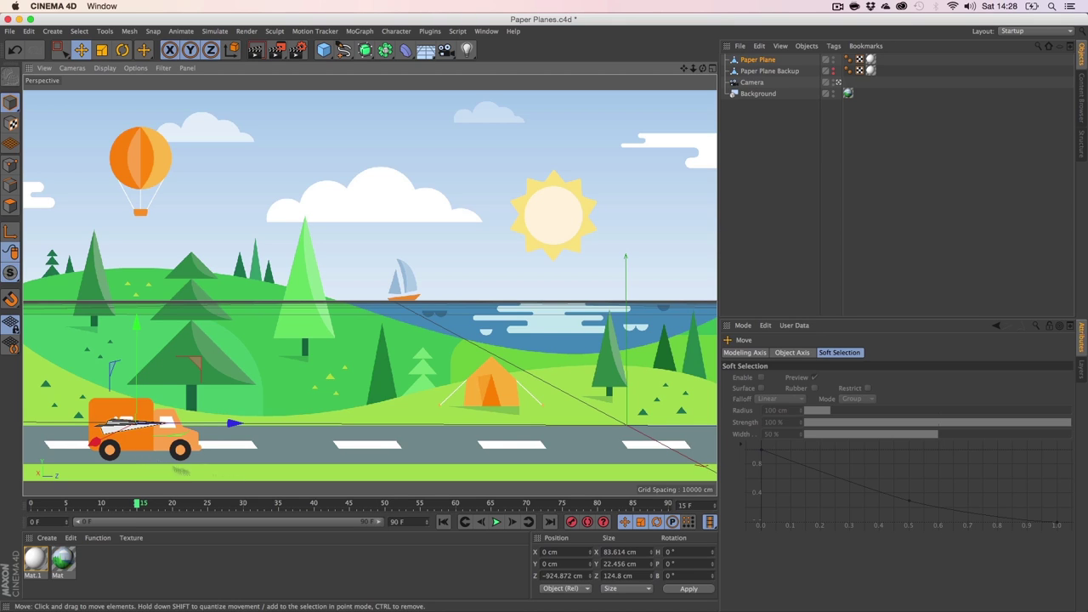
Draw a looping five-point Bezier spline in the Top view, starting beside the camera and crossing over itself.
middle_click(429, 381)
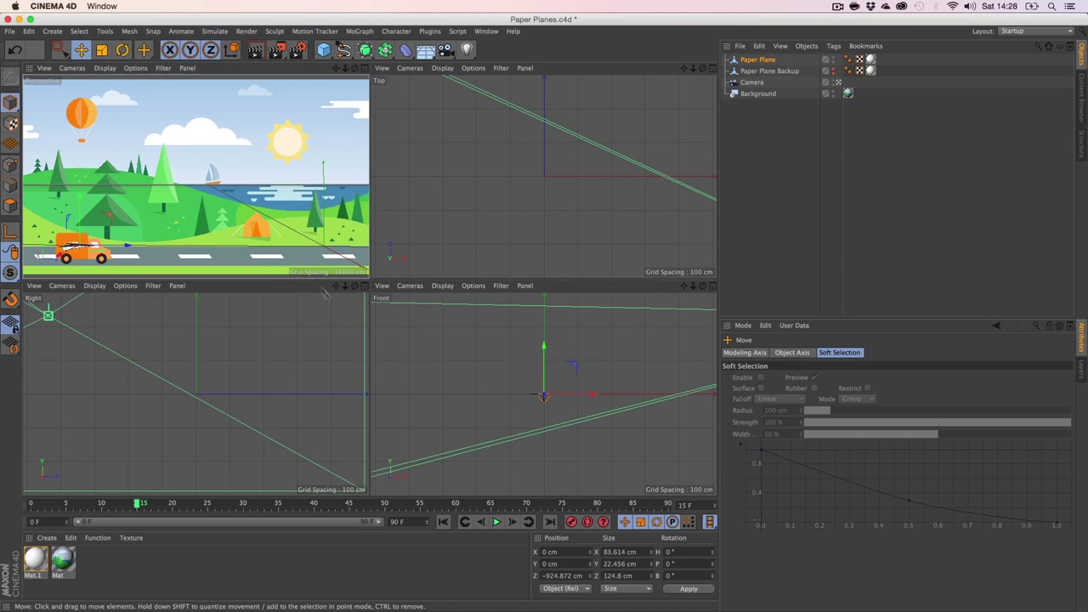
middle_click(536, 159)
key("2")
mouse_move(493, 233)
left_mouse_down()
mouse_move(471, 287)
mouse_move(474, 233)
left_mouse_up()
key("1")
left_click_drag(482, 306, 445, 326)
key("1")
left_click_drag(488, 261, 368, 311)
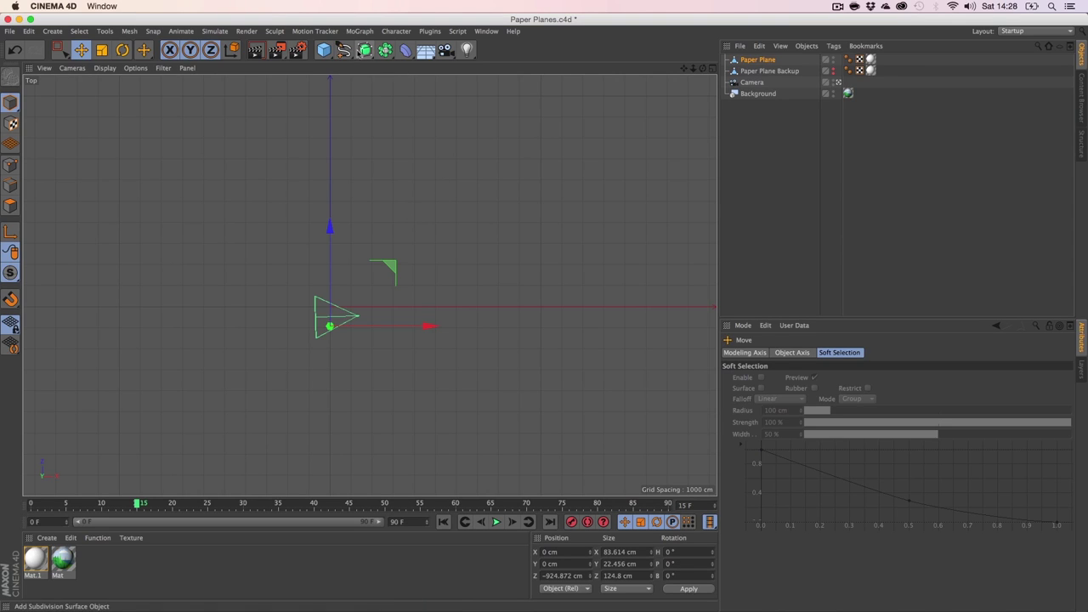
left_click(343, 49)
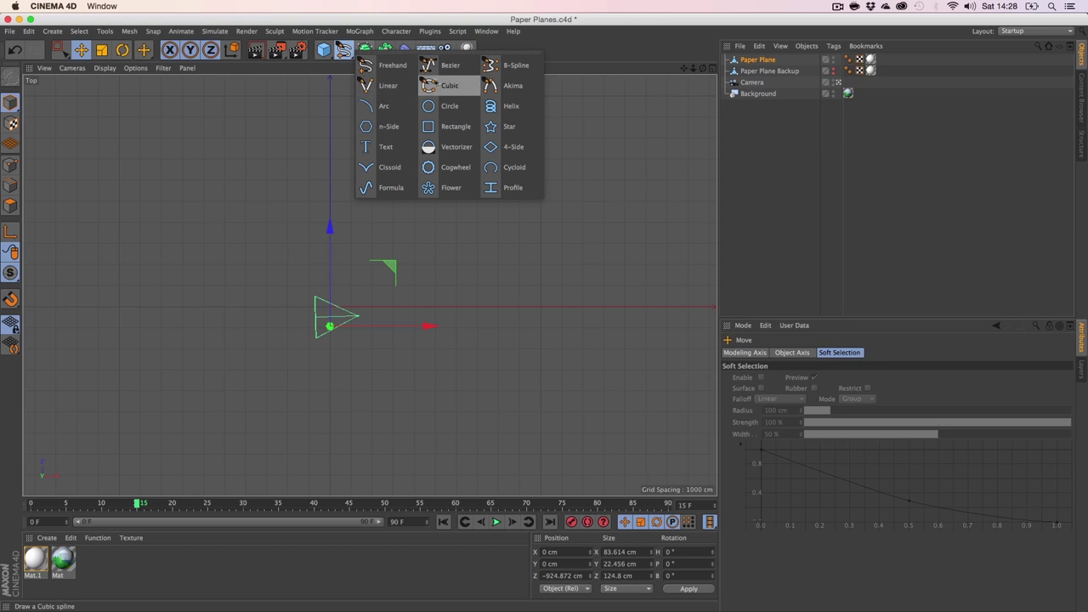
left_click(456, 64)
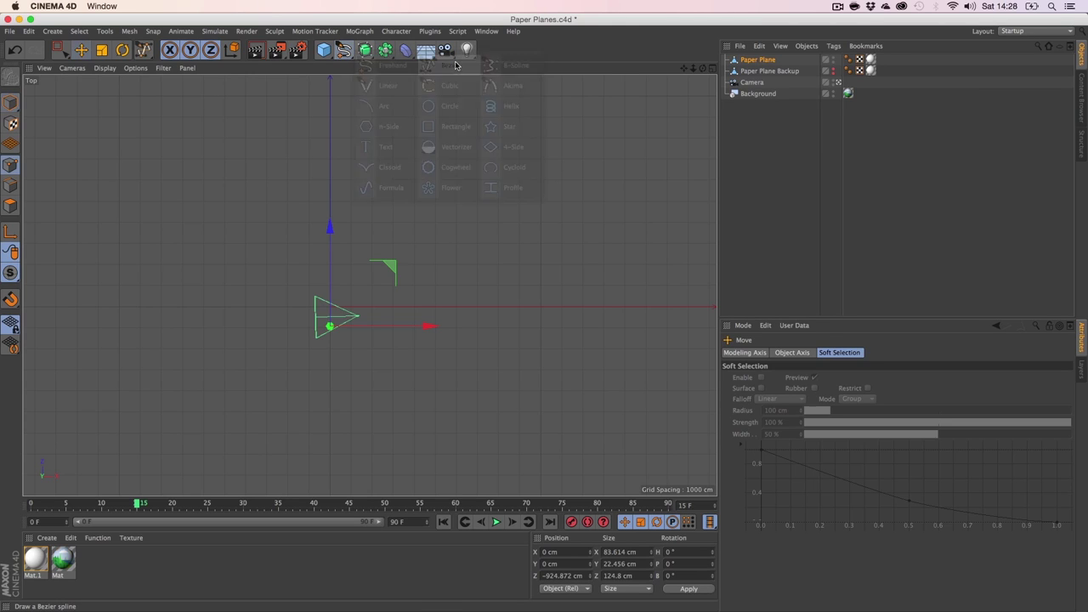
left_click(335, 321)
left_click_drag(564, 290, 589, 245)
left_click(492, 177)
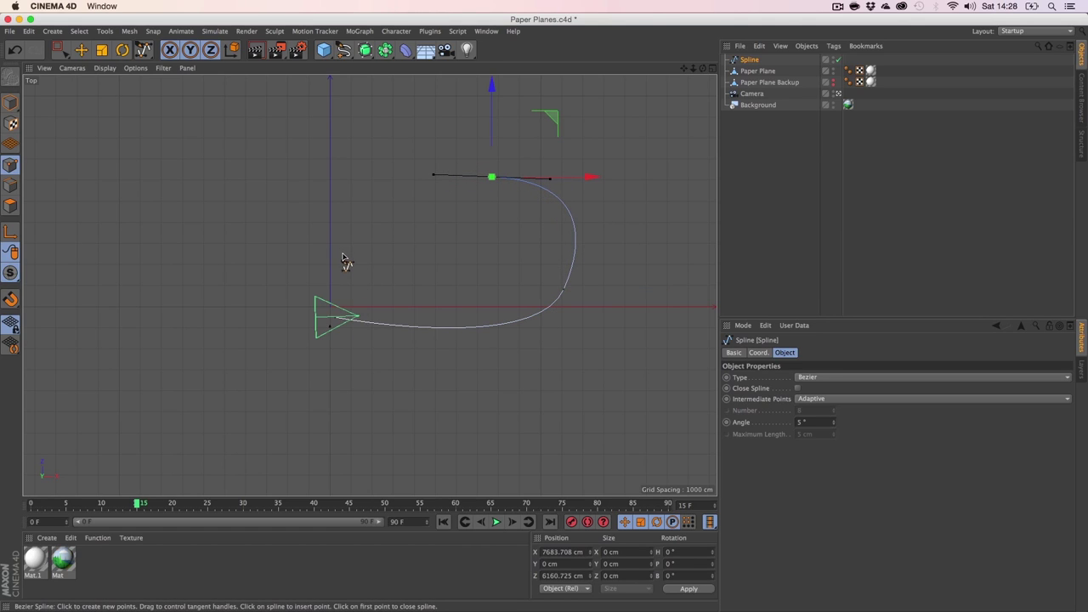
left_click_drag(341, 262, 351, 273)
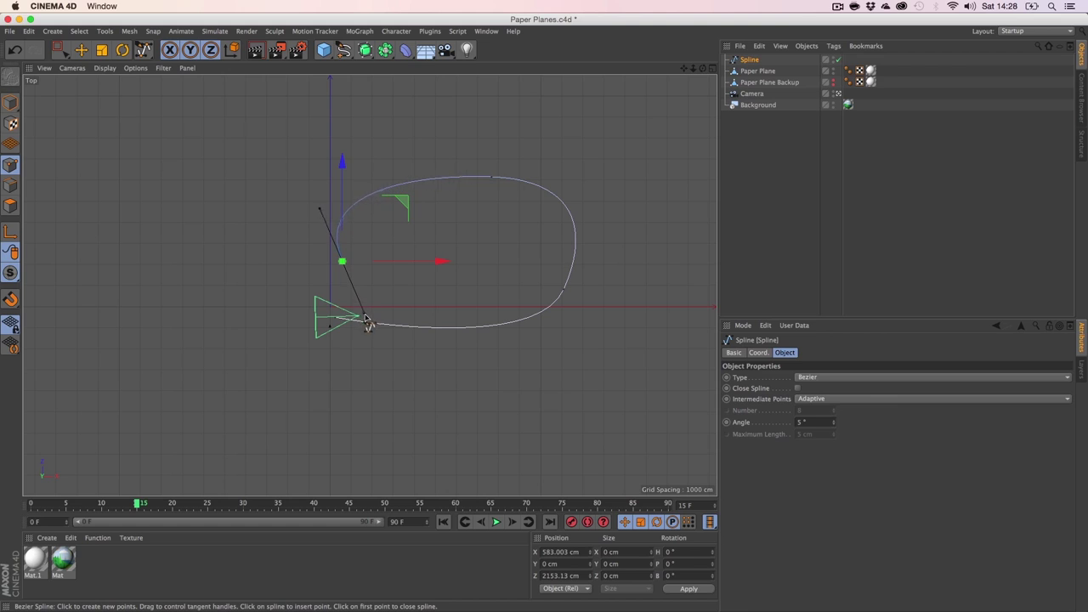
left_click_drag(551, 364, 564, 372)
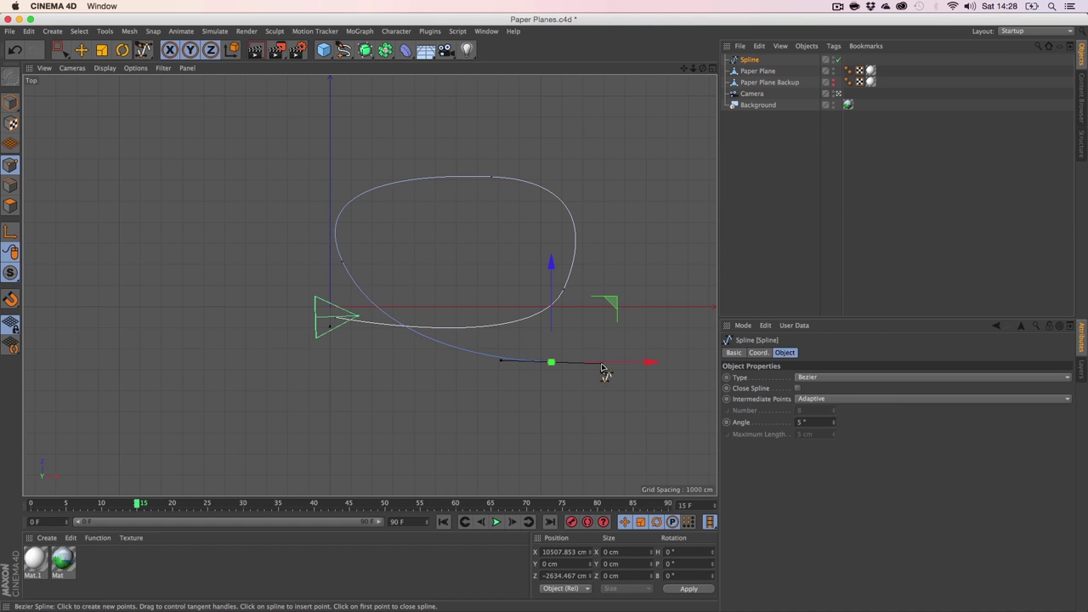
Hide the Background object and switch the perspective view from the scene camera to the free editor camera.
middle_click(444, 236)
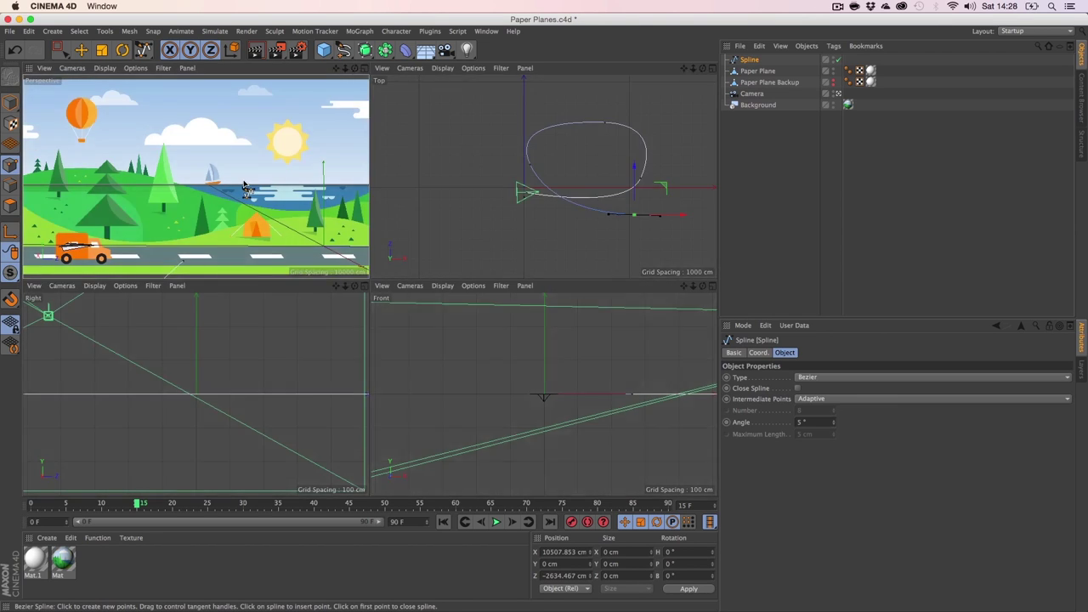
middle_click(244, 187)
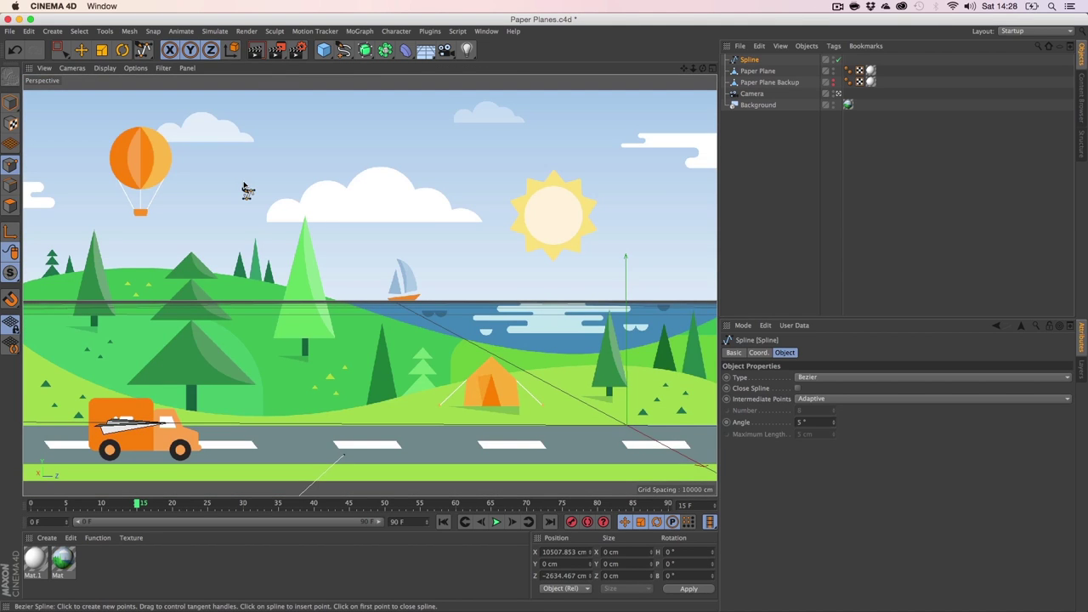
left_click(833, 103)
left_click(836, 94)
Examine the whole spline loop and its position relative to the scene camera in the perspective view.
key("3")
left_click_drag(447, 283, 668, 344)
key("2")
key("1")
key("3")
left_click_drag(325, 288, 68, 311)
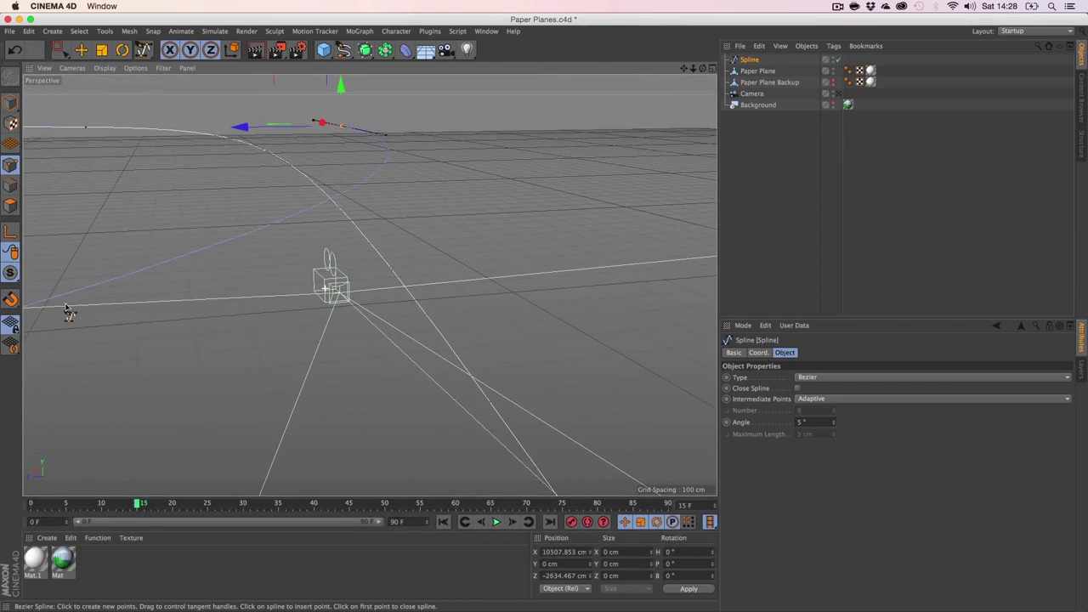
key("2")
left_click_drag(263, 269, 271, 404)
key("1")
left_click_drag(223, 262, 369, 284)
key("2")
left_click_drag(459, 259, 378, 268)
key("3")
left_click_drag(371, 255, 369, 285)
mouse_move(431, 324)
left_mouse_down()
mouse_move(451, 341)
mouse_move(425, 308)
left_mouse_up()
key("1")
left_click_drag(398, 260, 429, 341)
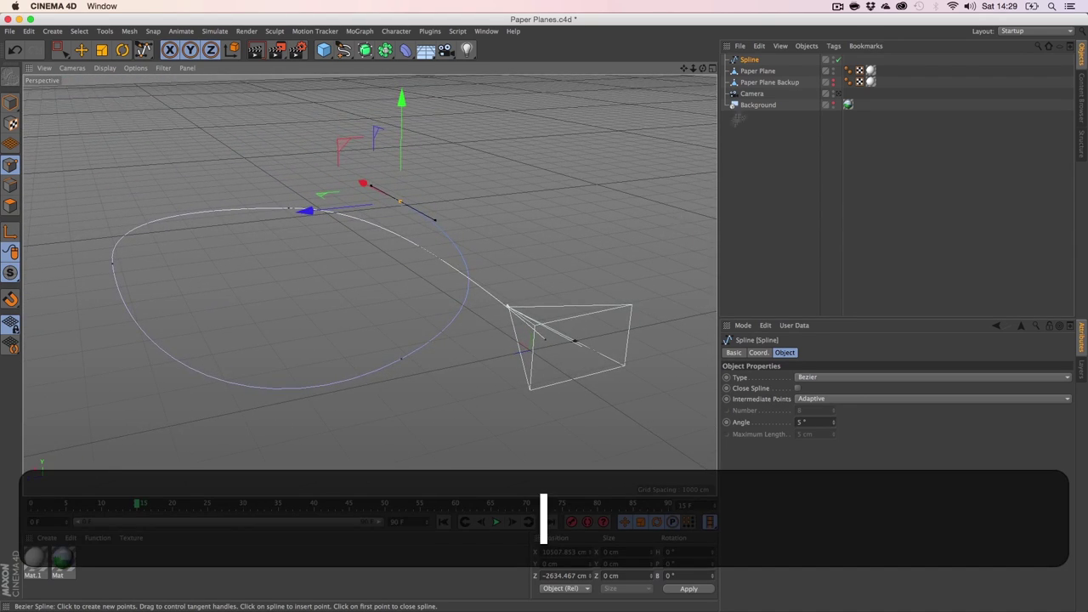
Select the Camera object and compare its placement with the spline in the Top and Perspective views.
key("e")
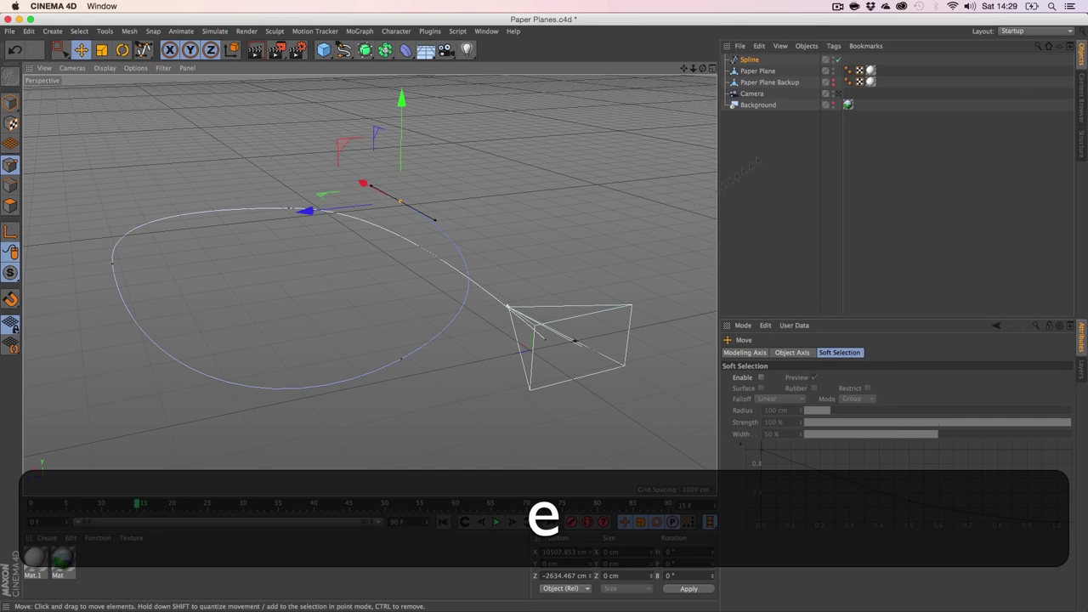
middle_click(413, 214)
middle_click(505, 215)
key("2")
left_click_drag(514, 252, 341, 285)
key("1")
key("2")
left_click(759, 94)
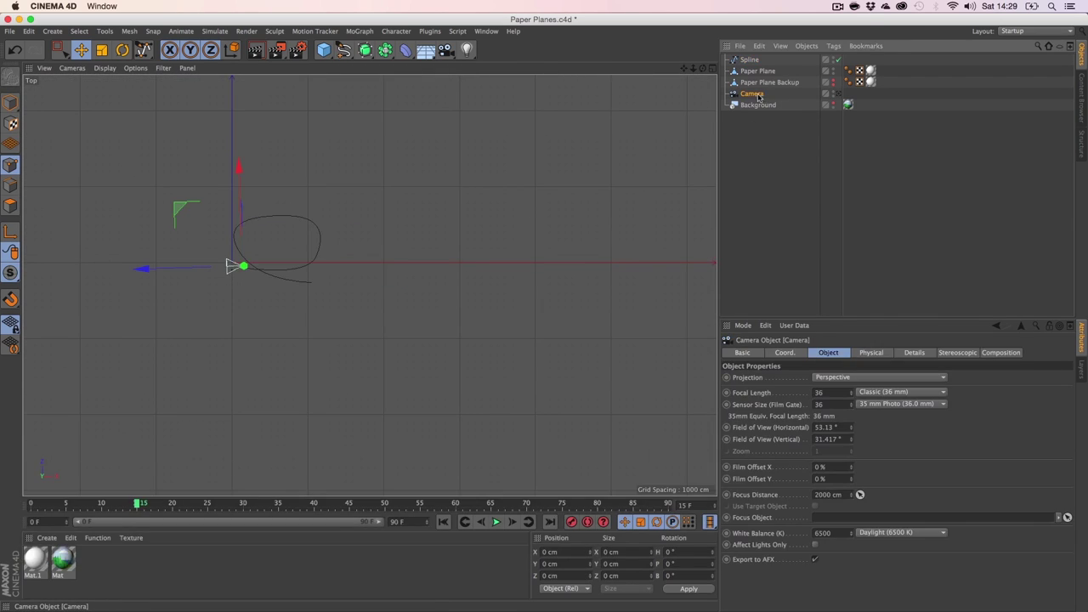
middle_click(351, 251)
middle_click(243, 214)
key("3")
left_click_drag(308, 270, 364, 281)
Try a move in the perspective view with the Move tool and undo it.
key("e")
left_click_drag(175, 146, 311, 205)
key("super+z")
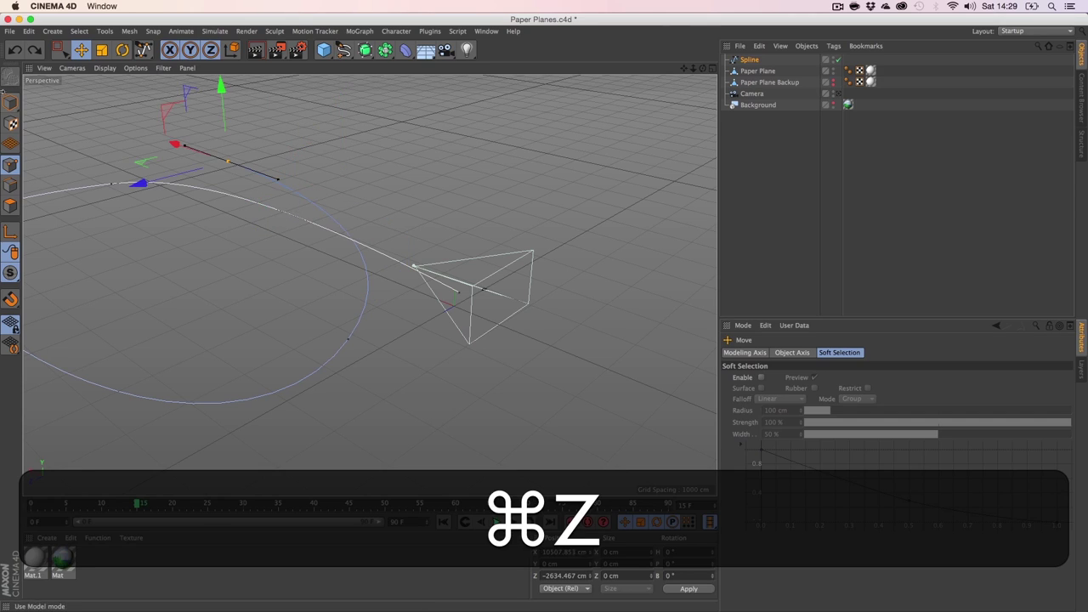
Move the whole spline in Model mode along the X axis to about X -9417 cm, undoing a further free move.
left_click(11, 103)
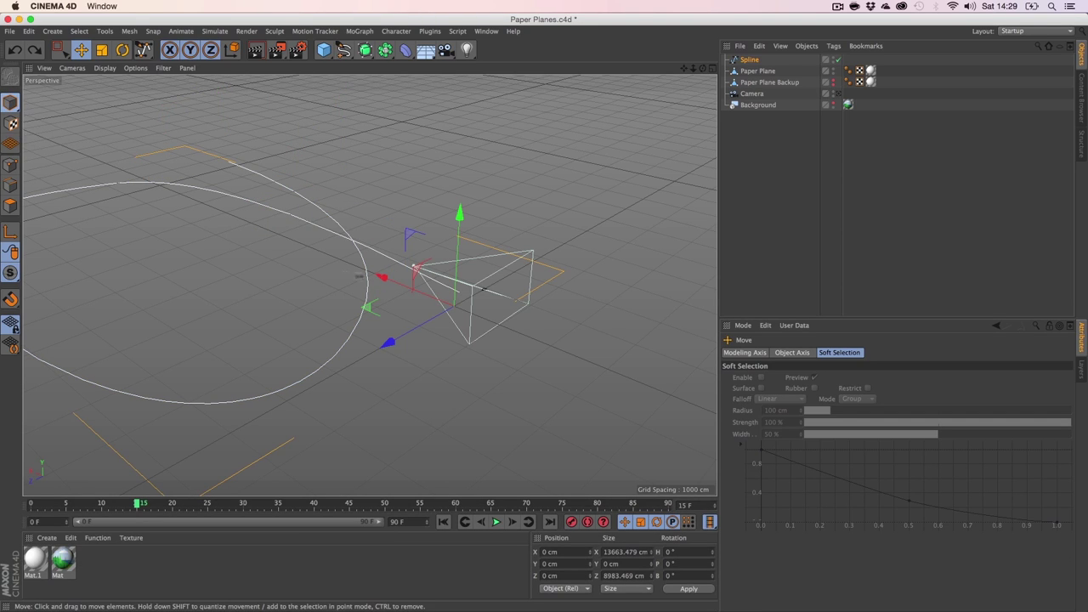
left_click_drag(398, 281, 910, 502)
key("5")
left_click_drag(206, 204, 279, 301)
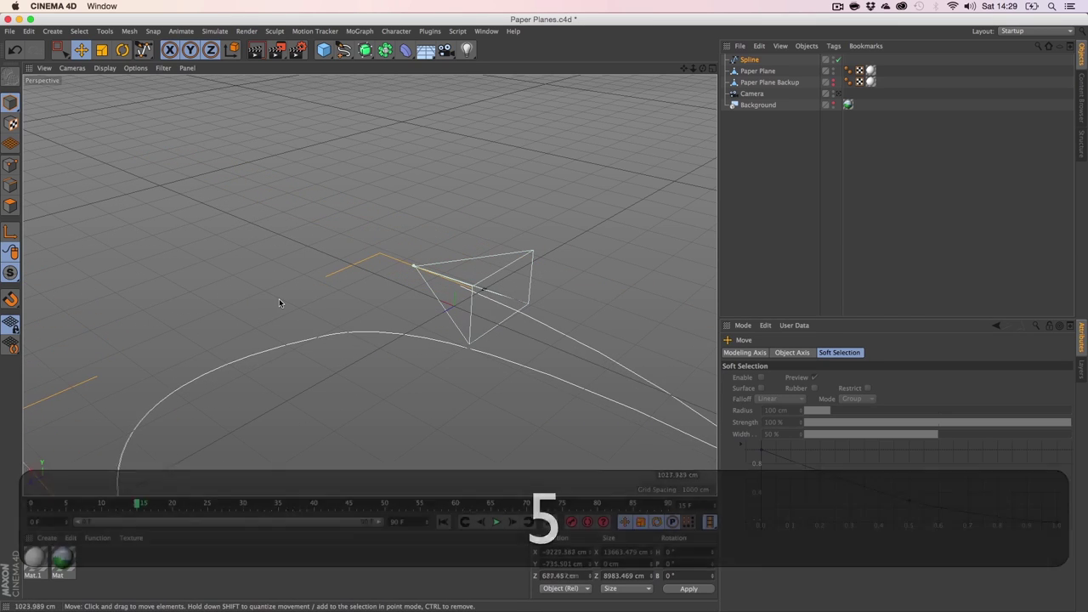
key("super+z")
Scale the spline down to about 4123 by 2711 cm and move it close to the scene camera.
key("super+t")
key("t")
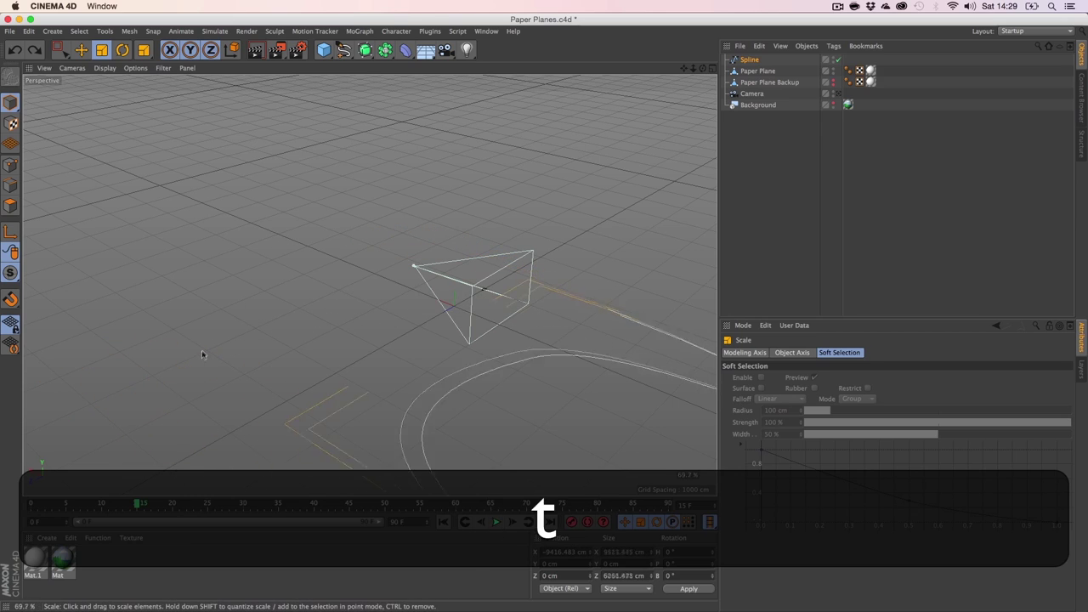
left_click_drag(228, 222, 165, 170)
key("2")
left_click_drag(382, 204, 367, 255)
key("t")
left_click_drag(491, 214, 423, 371)
key("e")
left_click_drag(595, 292, 352, 318)
key("2")
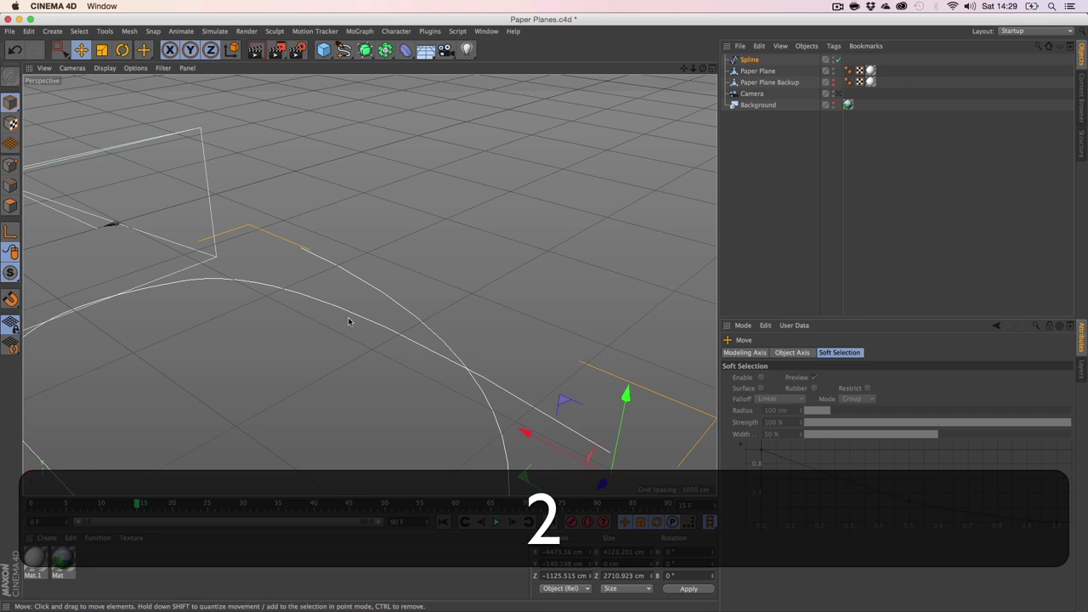
key("super+z")
key("super+2")
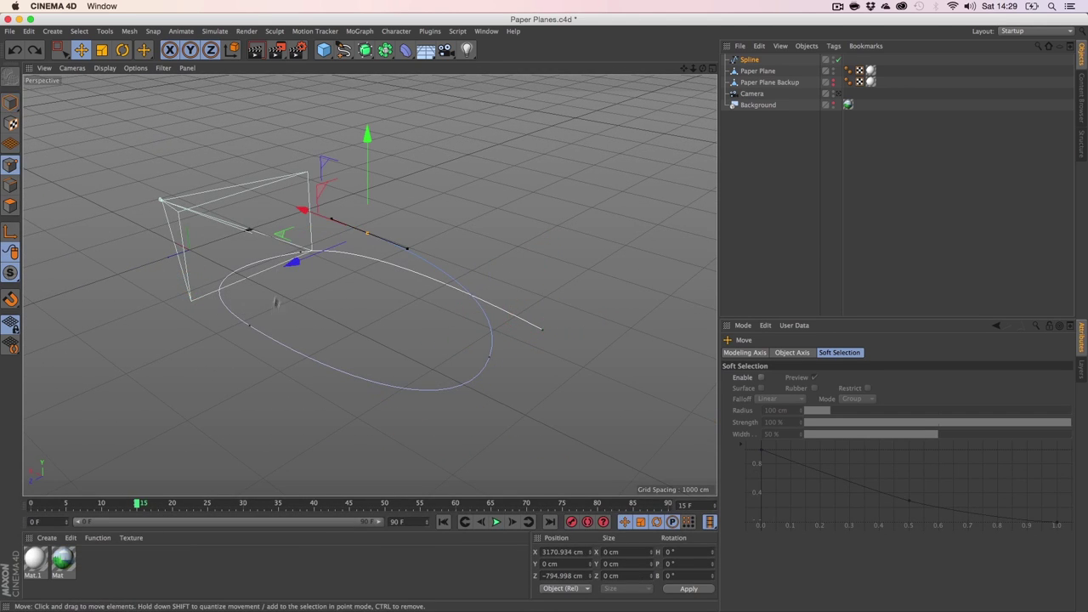
Raise four points of the spline's loop above the ground, the last one to about Y 958 cm.
key("3")
left_click_drag(370, 285, 404, 321)
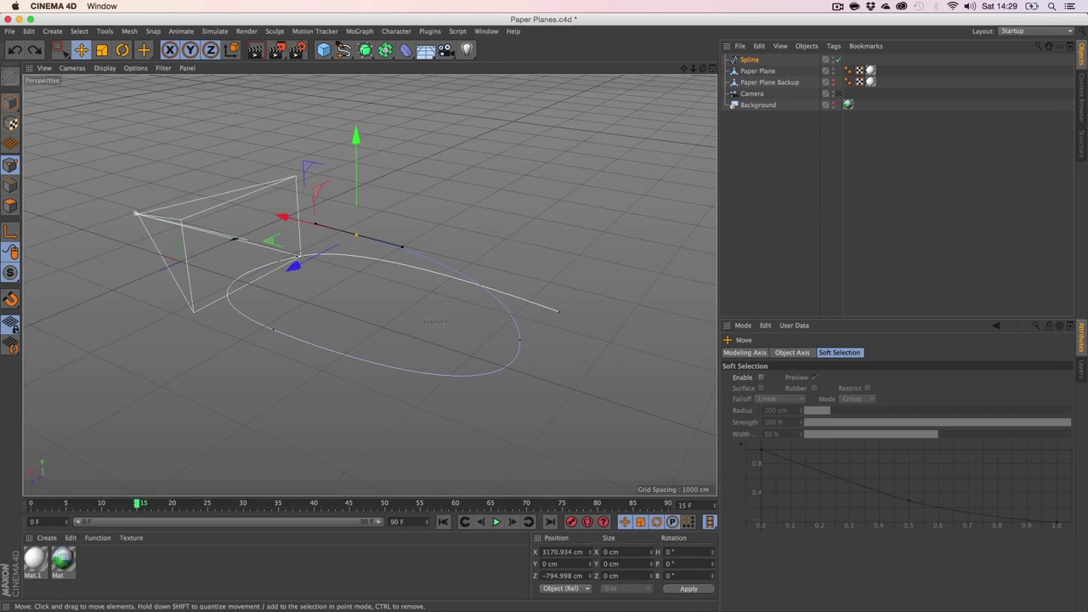
left_click(293, 261)
left_click(296, 260)
left_click_drag(295, 170, 291, 111)
left_click(274, 330)
left_click_drag(270, 252, 264, 181)
left_click(521, 341)
left_click_drag(527, 261, 529, 185)
left_click(358, 235)
left_click_drag(357, 143, 357, 73)
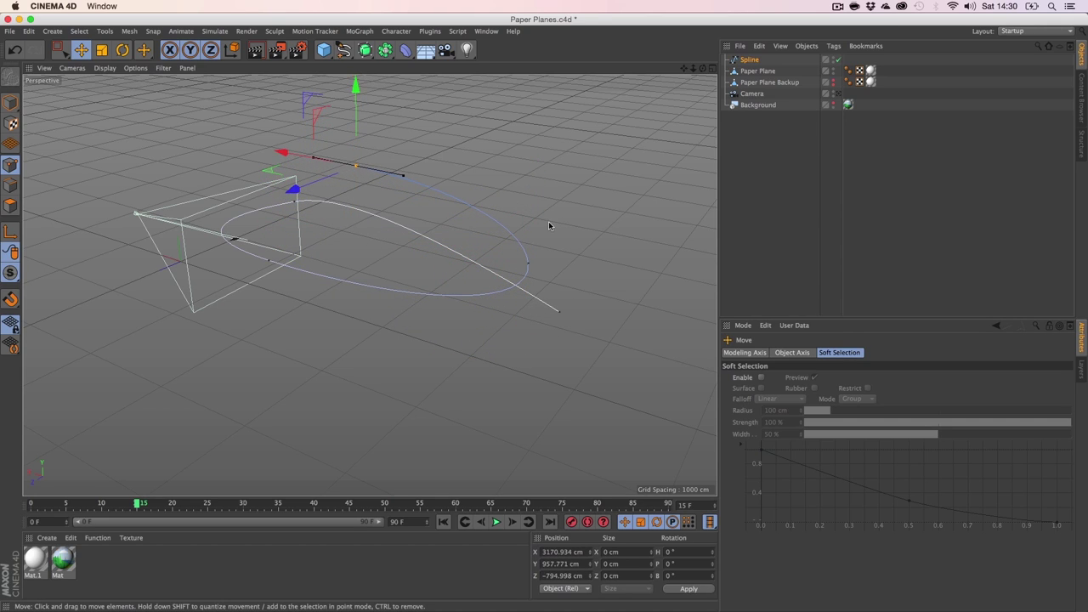
Look through the scene camera with the Background object shown and put the spline in Model mode.
left_click(839, 94)
left_click(834, 103)
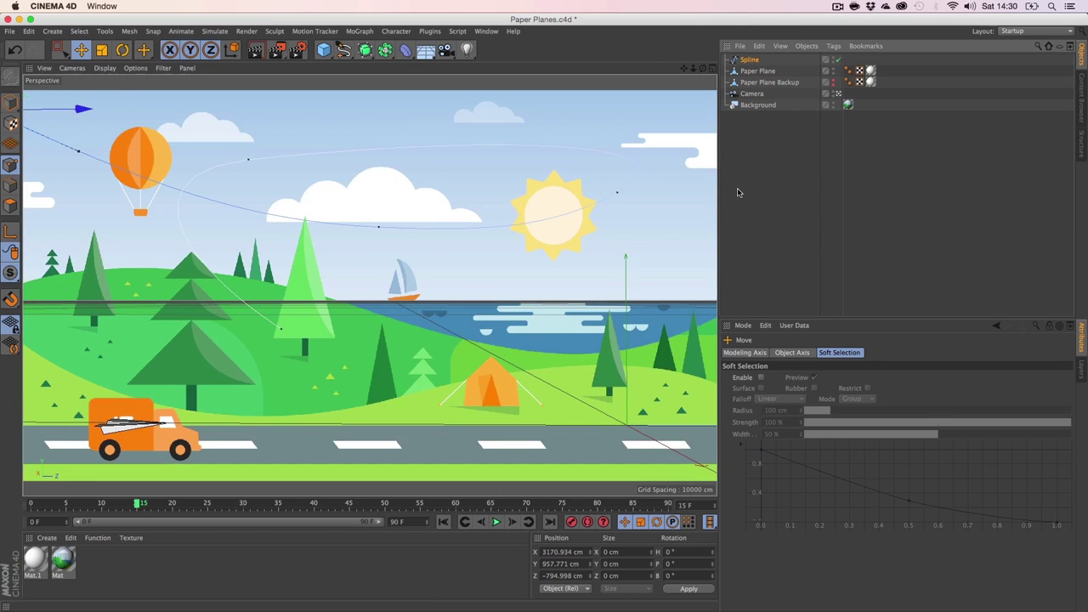
left_click(748, 60)
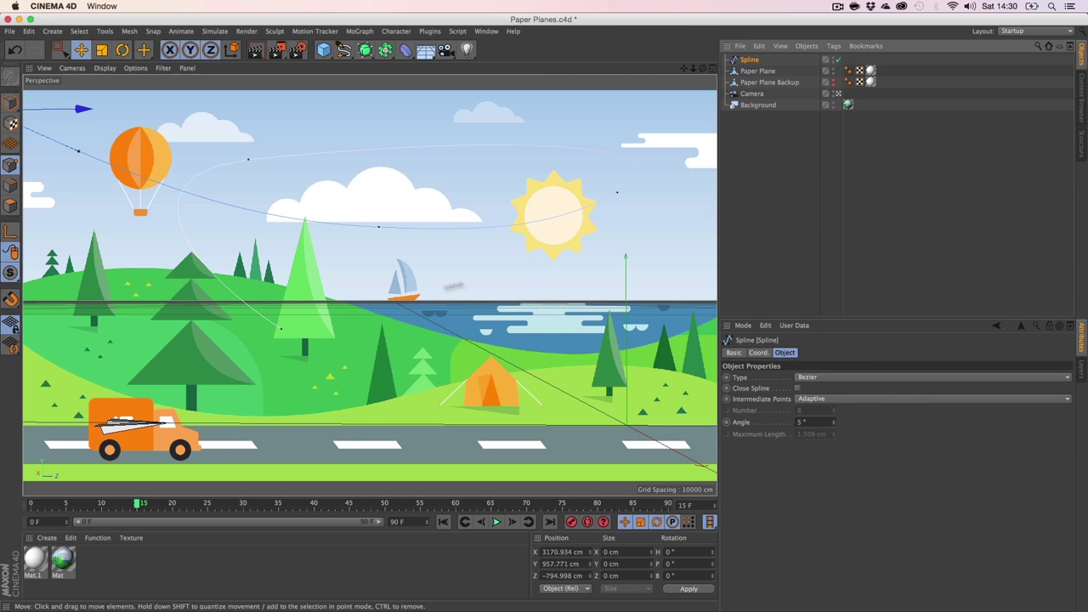
left_click(11, 102)
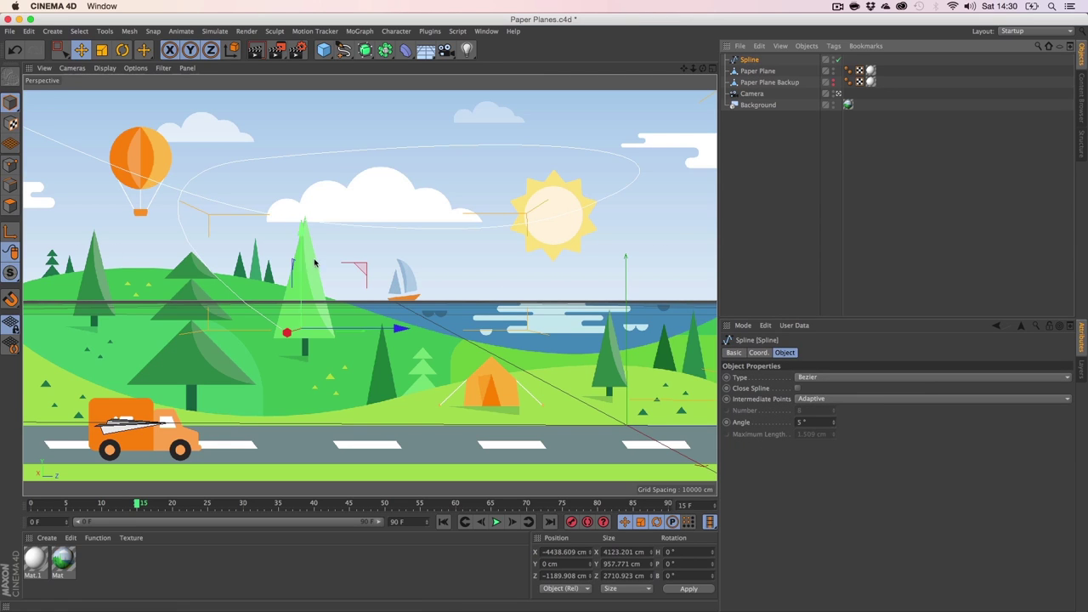
Lower the spline to about Y -728 cm near the truck and rotate its heading to about 22.4°.
key("e")
left_click_drag(299, 248, 391, 460)
key("t")
key("r")
key("e")
left_click_drag(463, 438, 330, 462)
middle_click(429, 328)
middle_click(481, 234)
middle_click(436, 248)
middle_click(246, 226)
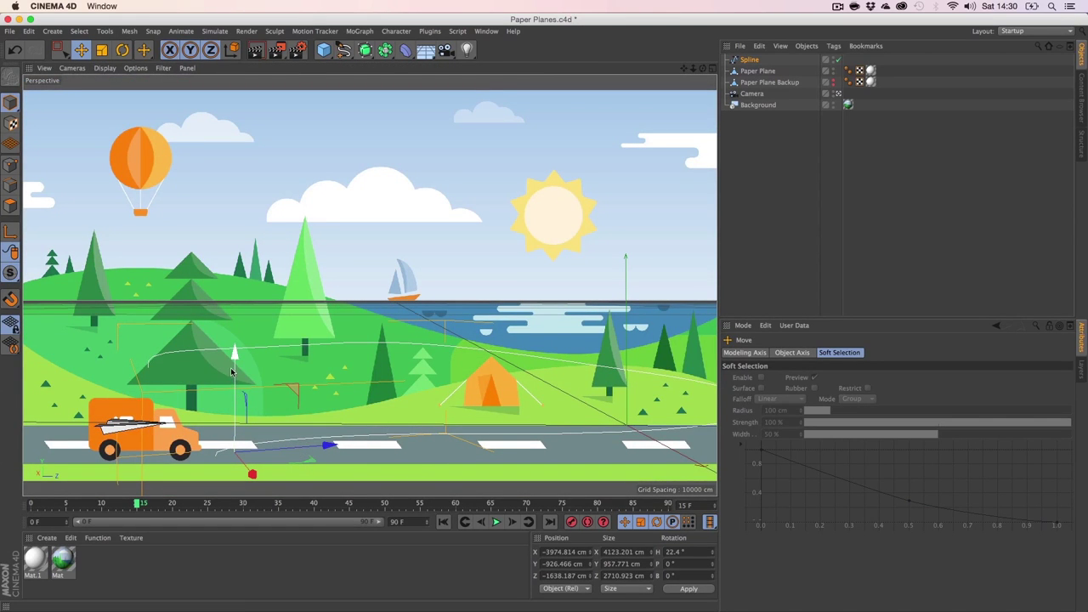
left_click_drag(235, 368, 233, 343)
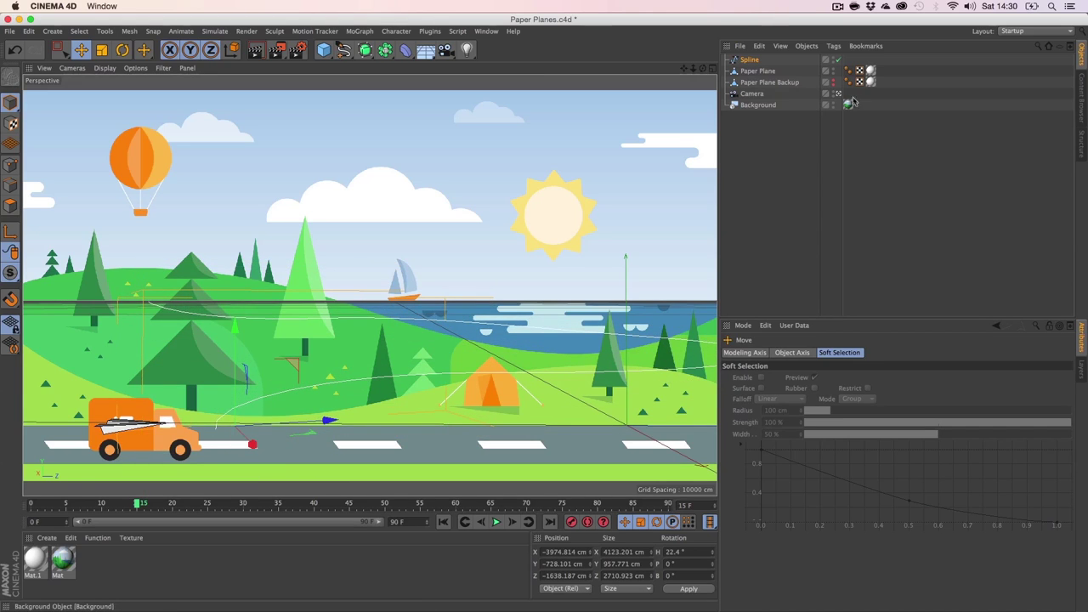
Disable the existing spline and draw a new Bezier spline from the truck past the tent, looping back over the boat and trees.
left_click(839, 62)
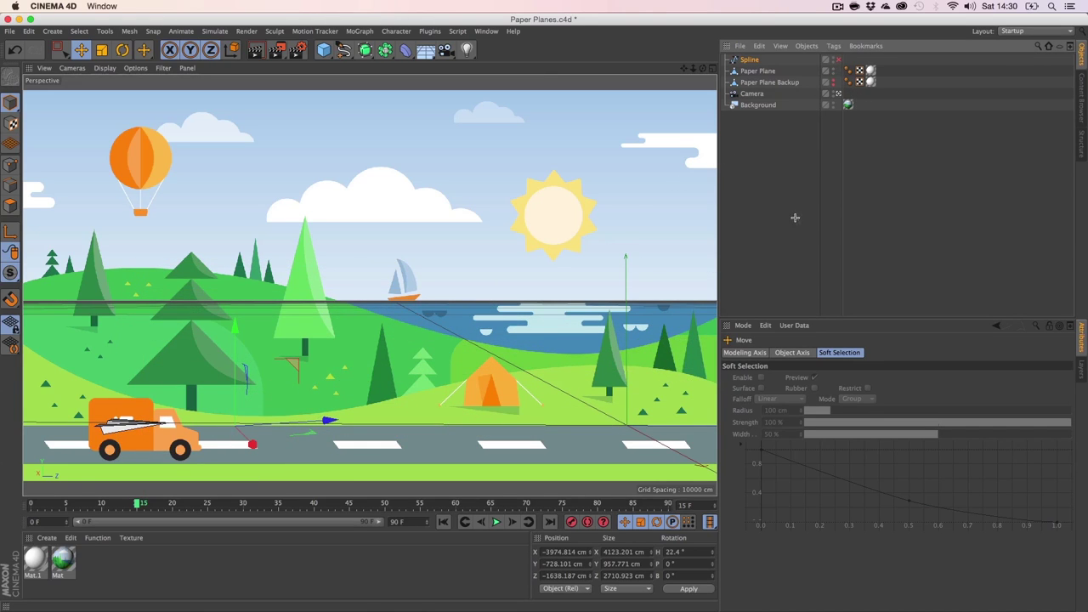
left_click(348, 51)
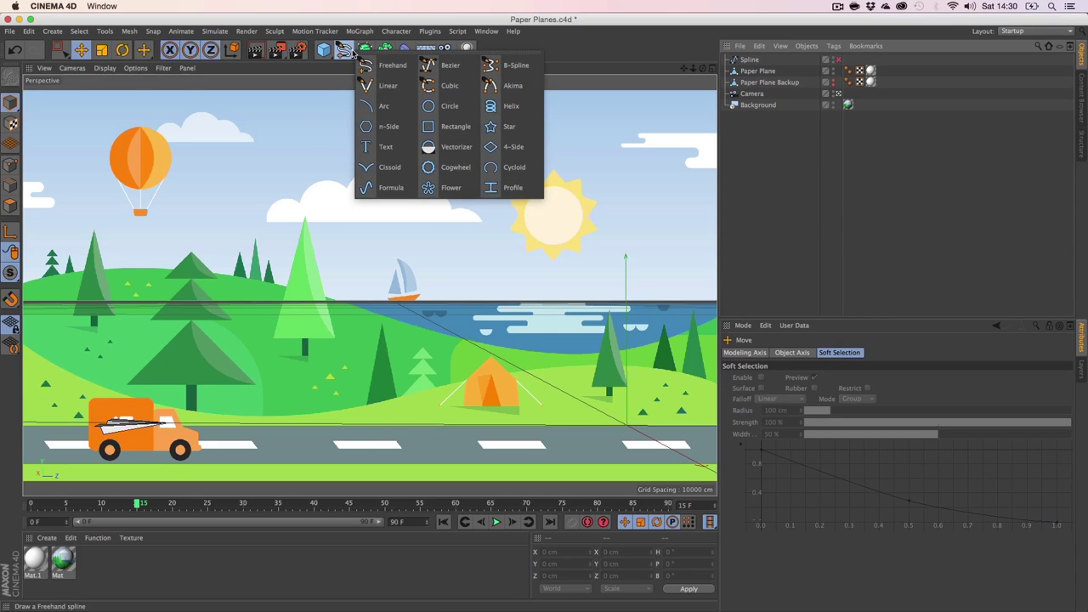
left_click(425, 66)
left_click(141, 437)
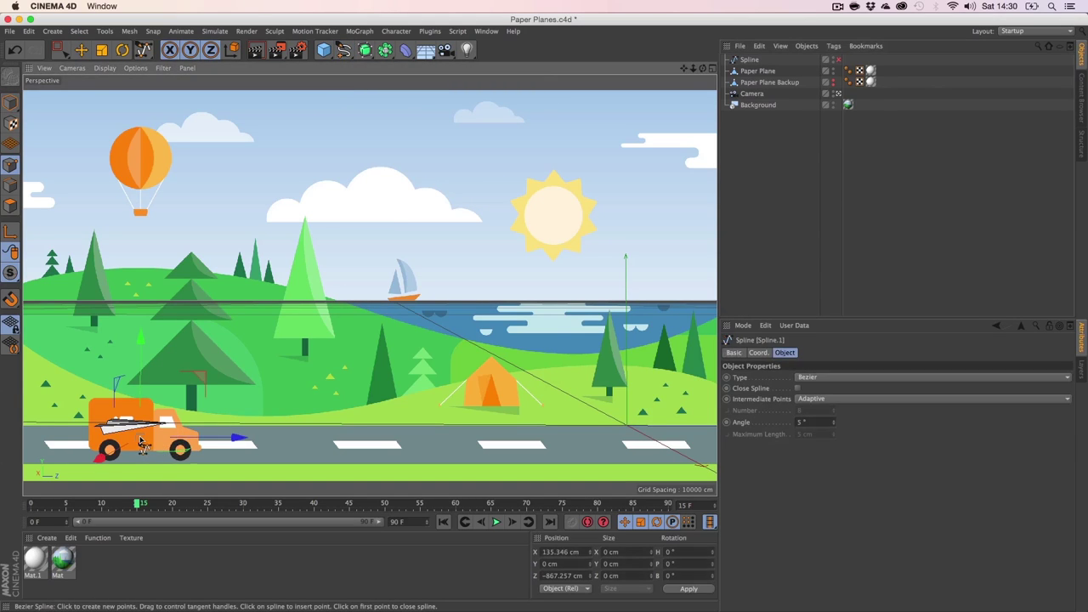
left_click(508, 429)
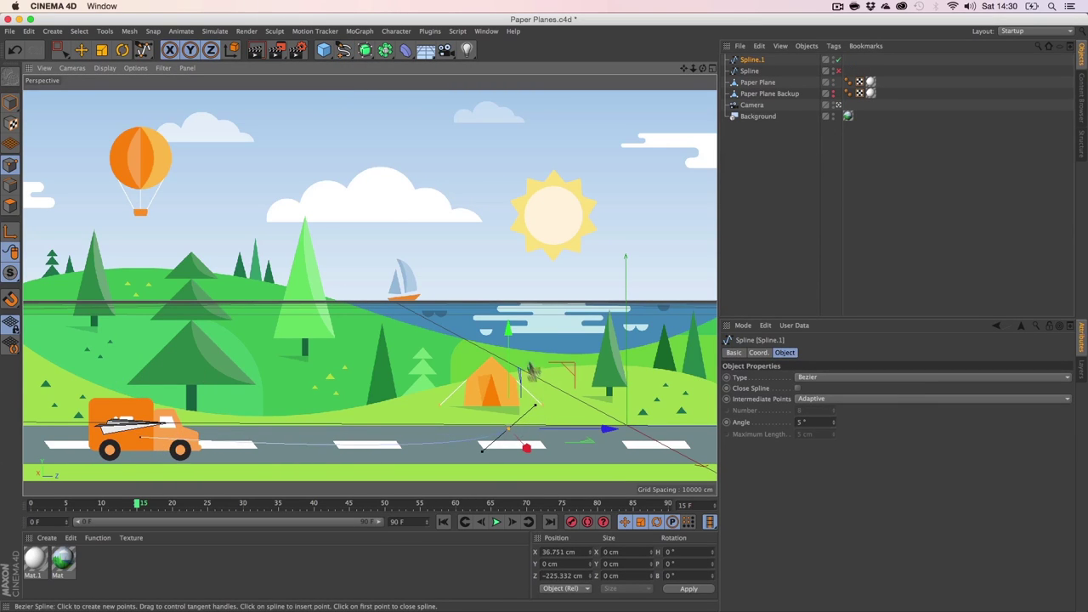
left_click_drag(474, 297, 419, 294)
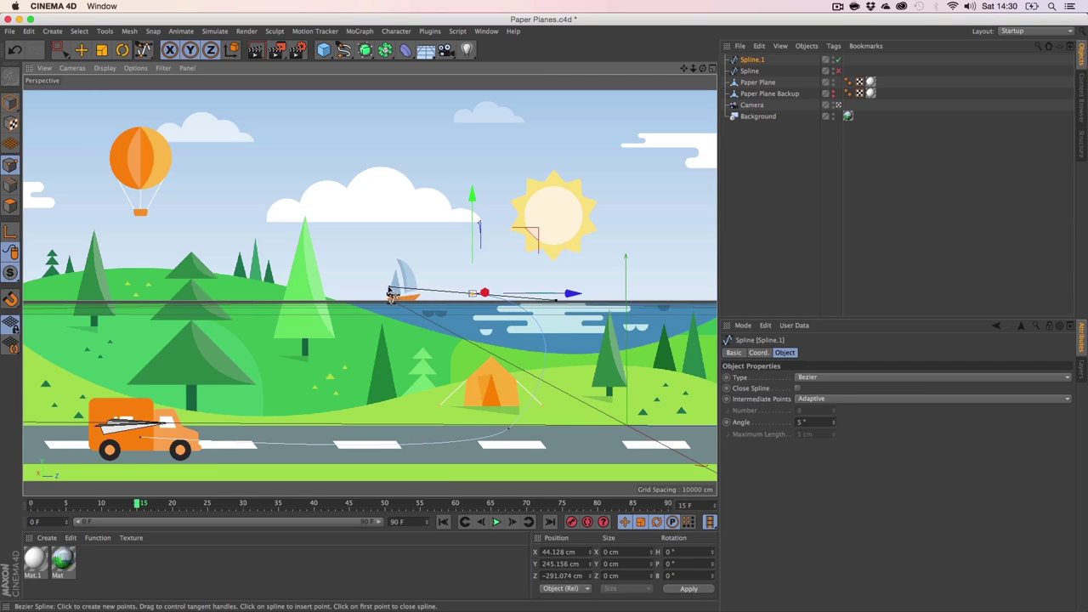
left_click(167, 317)
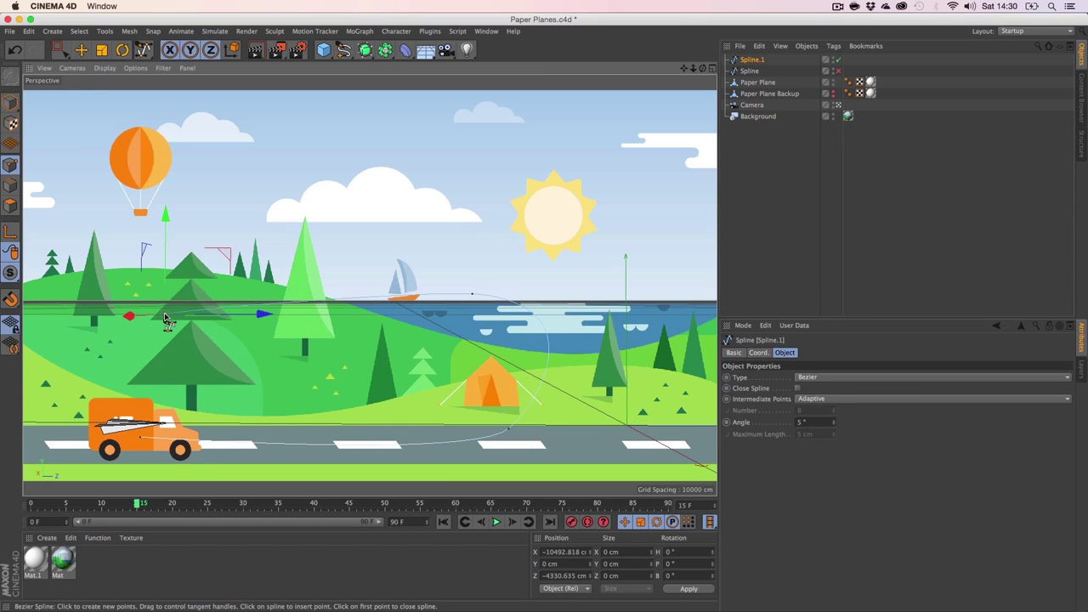
key("super+z")
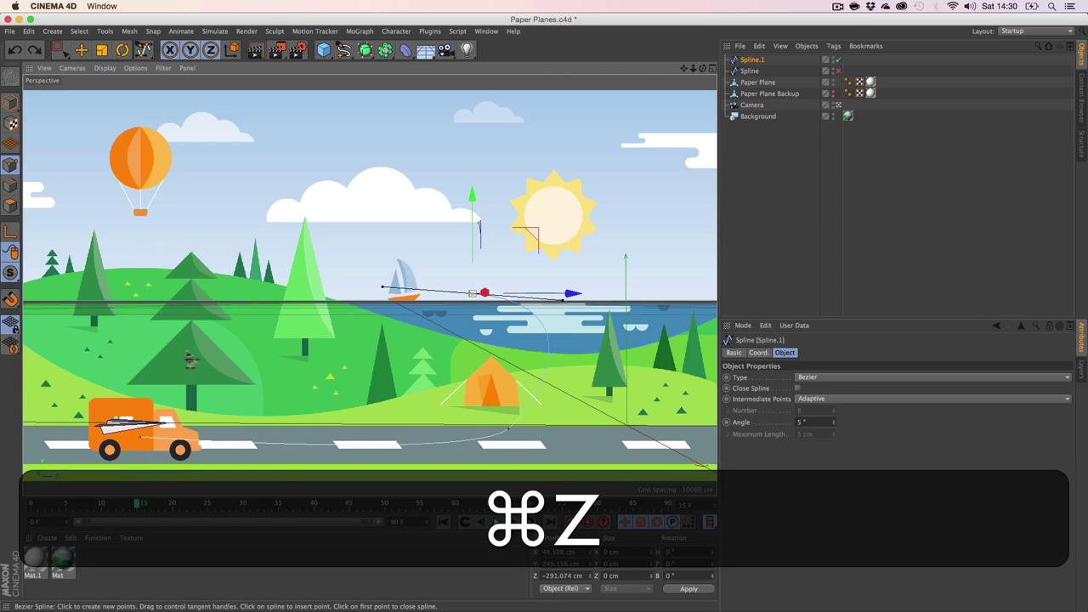
left_click_drag(213, 367, 217, 381)
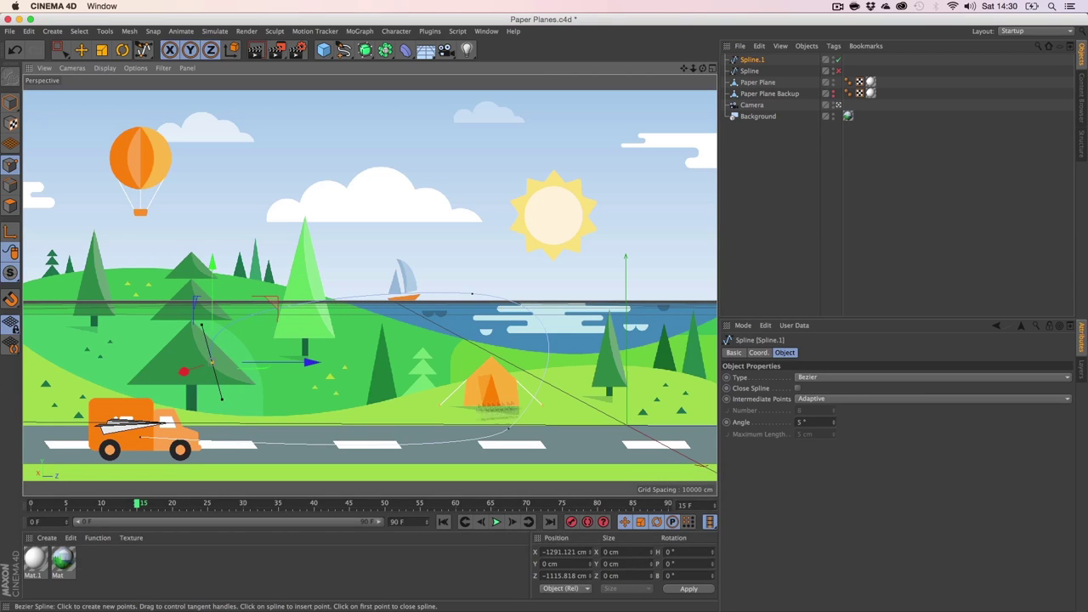
Examine the new spline's depth relative to the camera in the Top view and compare it with the camera view.
middle_click(501, 335)
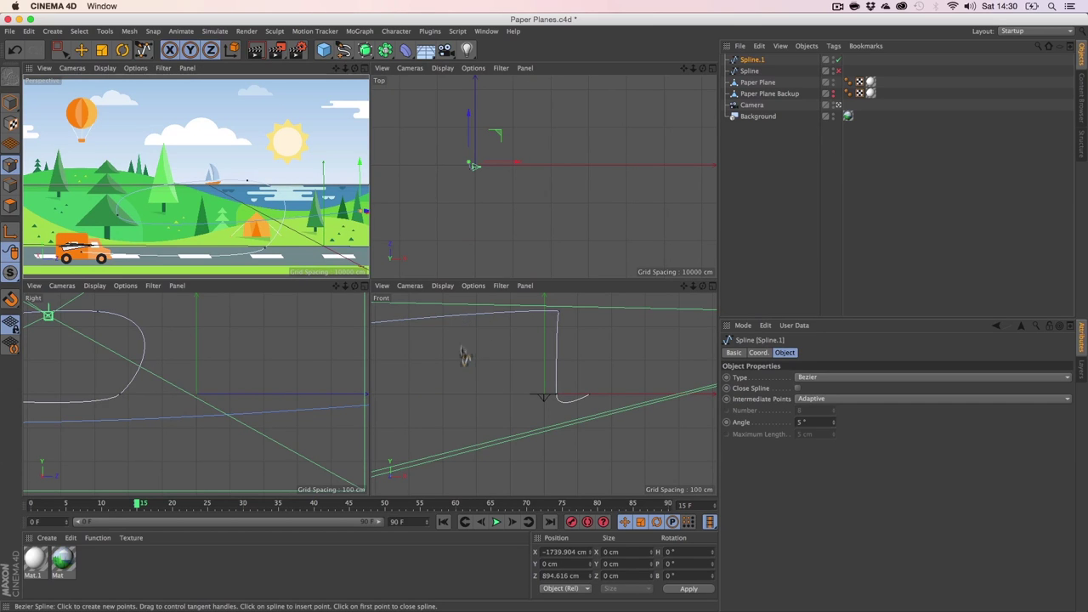
middle_click(483, 238)
key("2")
left_click_drag(202, 272, 231, 152)
key("1")
left_click_drag(510, 212, 386, 336)
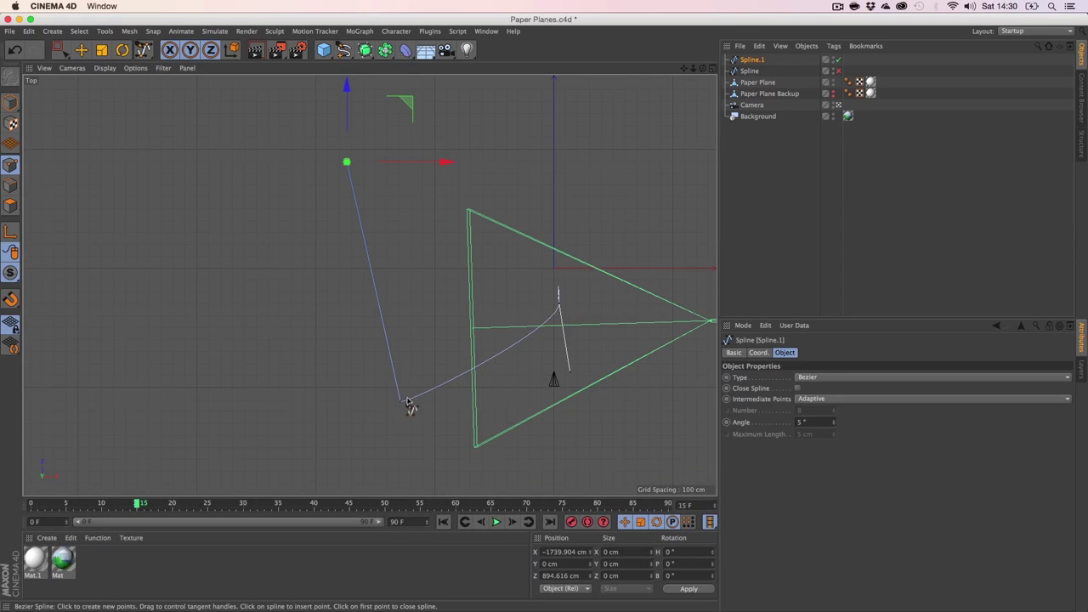
middle_click(411, 319)
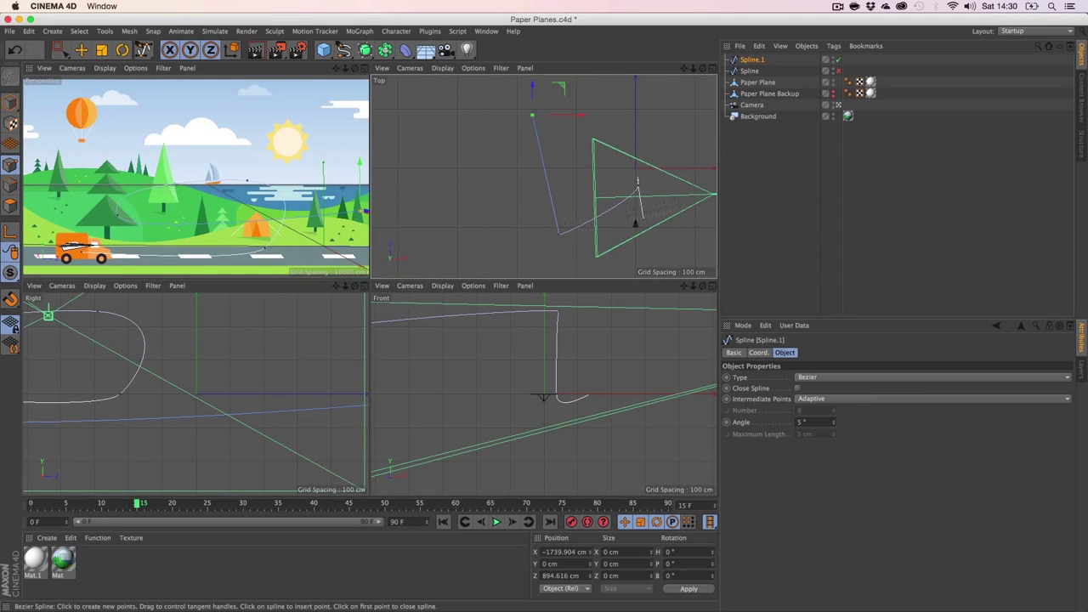
middle_click(355, 195)
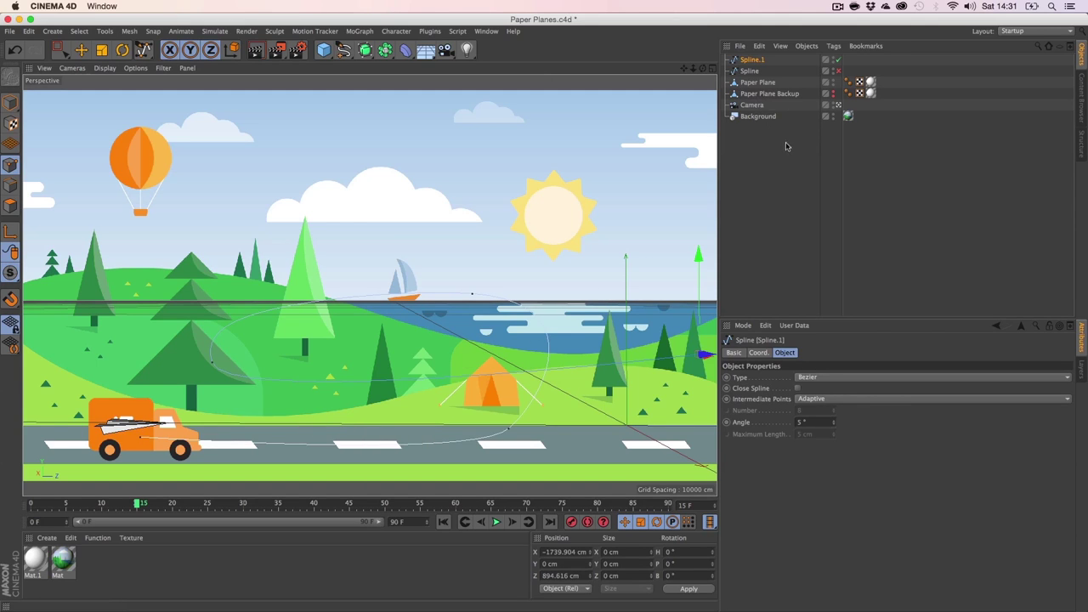
key("e")
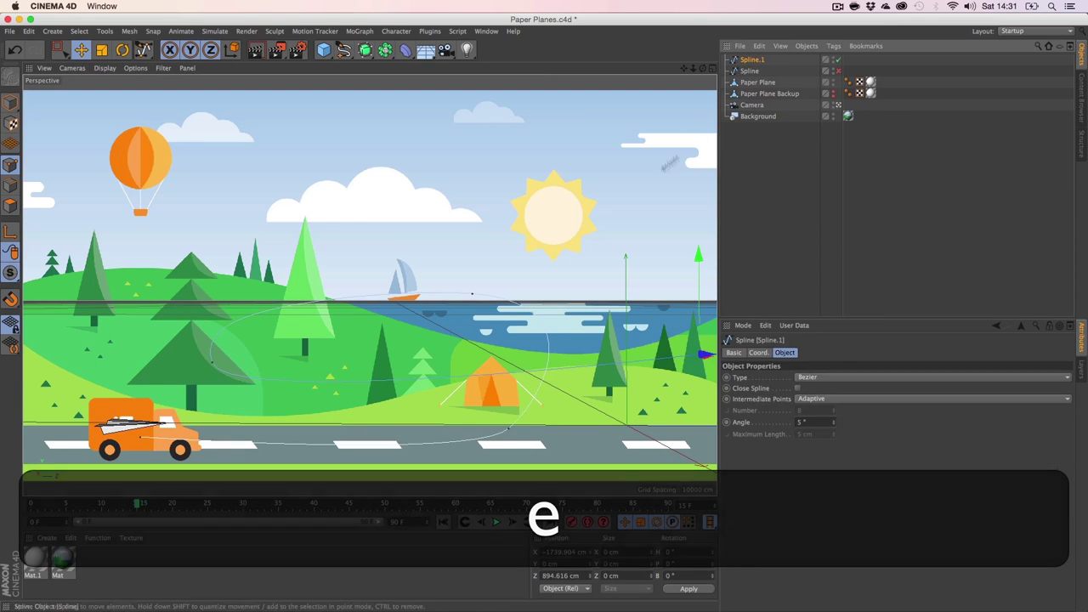
middle_click(568, 183)
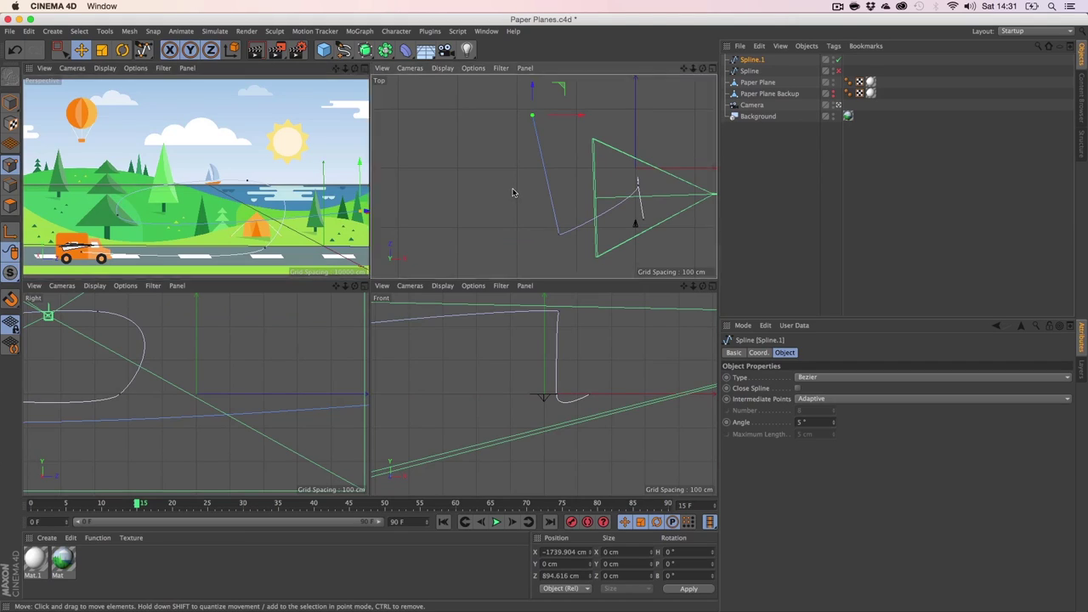
middle_click(515, 195)
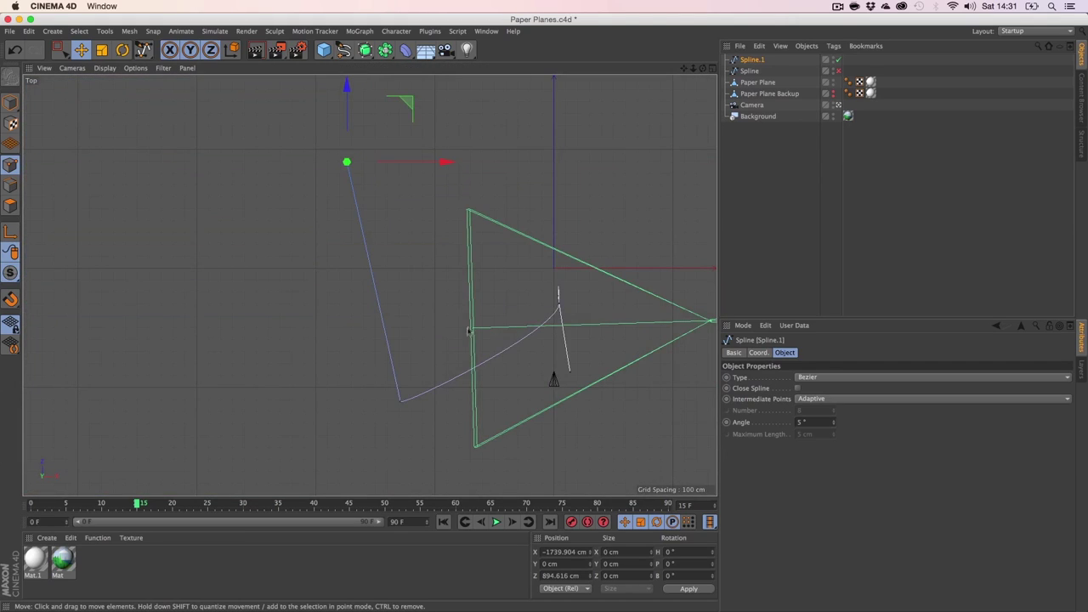
middle_click(206, 220)
middle_click(207, 219)
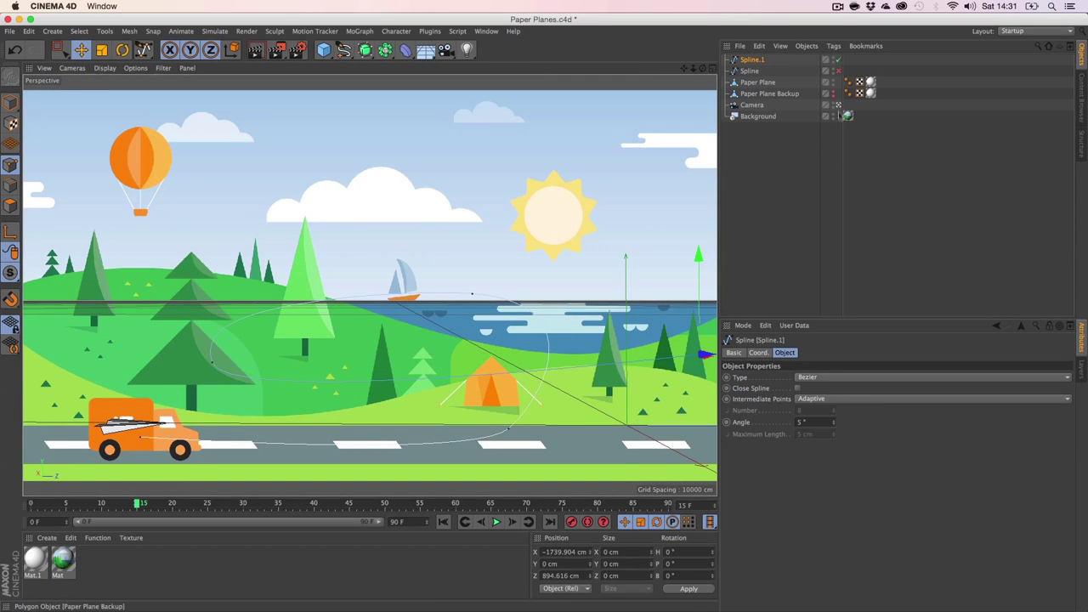
Hide the Background object and move the spline point near the sailboat along the X axis.
left_click(833, 115)
key("3")
left_click_drag(382, 412, 463, 442)
key("2")
left_click_drag(292, 282, 255, 281)
key("1")
left_click_drag(314, 283, 791, 383)
key("3")
key("3")
left_click_drag(329, 309, 466, 174)
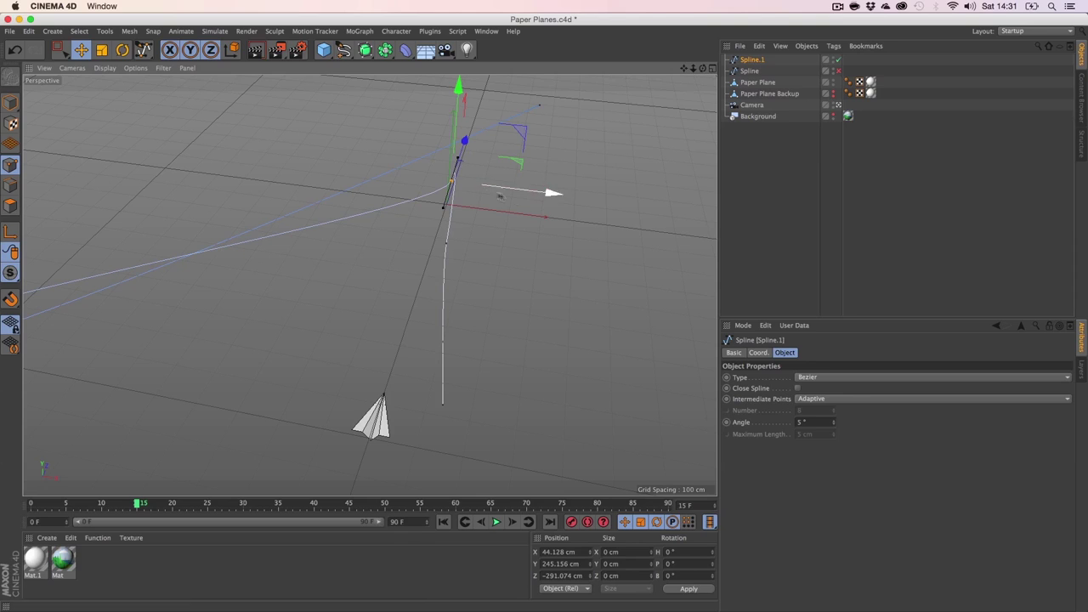
left_click_drag(535, 195, 392, 246)
Smooth the curve by adjusting the tangent handles of the first bend point and of the neighbouring loop point.
key("3")
left_click(429, 301)
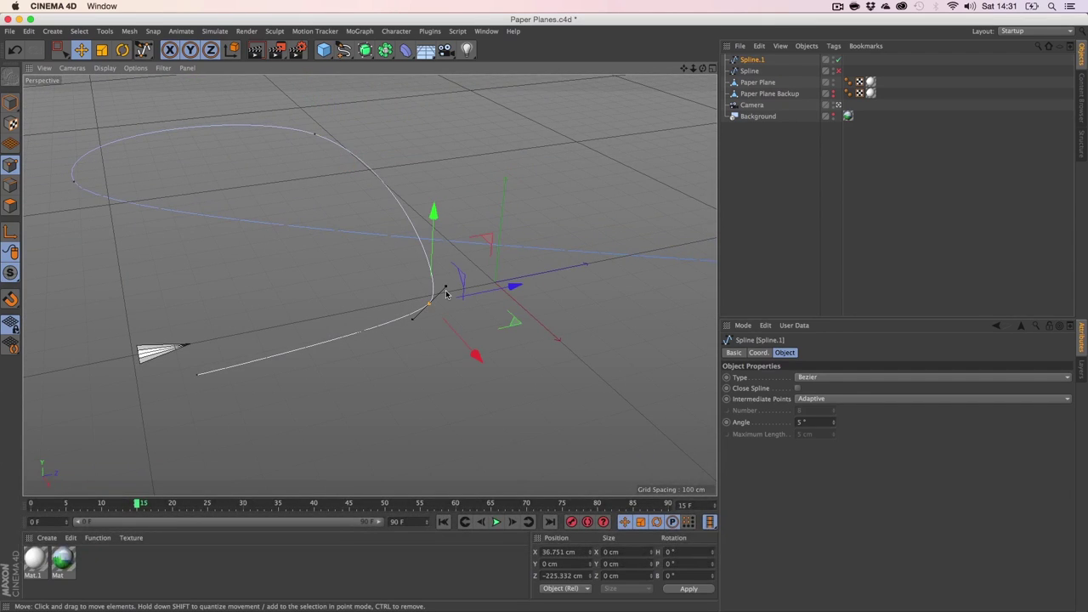
left_click_drag(446, 292, 492, 272)
key("3")
left_click_drag(369, 283, 440, 238)
left_click(498, 166)
left_click_drag(479, 163, 554, 143)
Raise the loop's far turning point to about Y 220 cm and shift it to about X -1001 cm.
key("2")
left_click_drag(281, 284, 488, 301)
key("super+z")
key("3")
key("2")
key("1")
key("3")
mouse_move(420, 341)
left_mouse_down()
mouse_move(489, 329)
mouse_move(430, 345)
left_mouse_up()
left_click(429, 348)
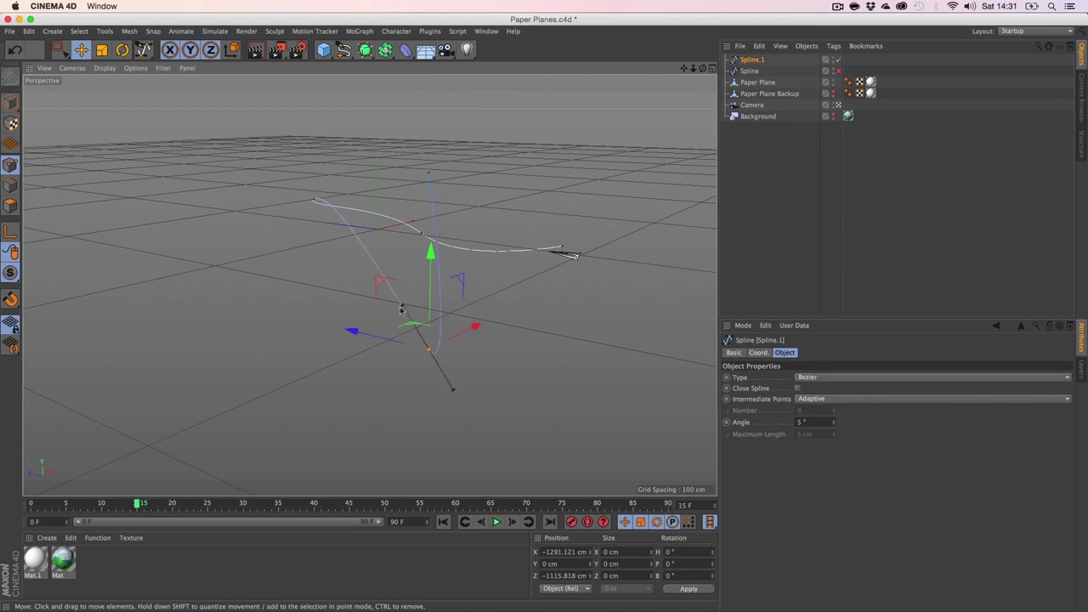
left_click_drag(431, 306, 470, 221)
left_click_drag(509, 288, 461, 313)
key("3")
key("super+z")
Move the spline's start point onto the paper plane, at about X 2, Y 6.5, Z -930 cm.
key("3")
key("1")
key("3")
left_click_drag(369, 284, 462, 341)
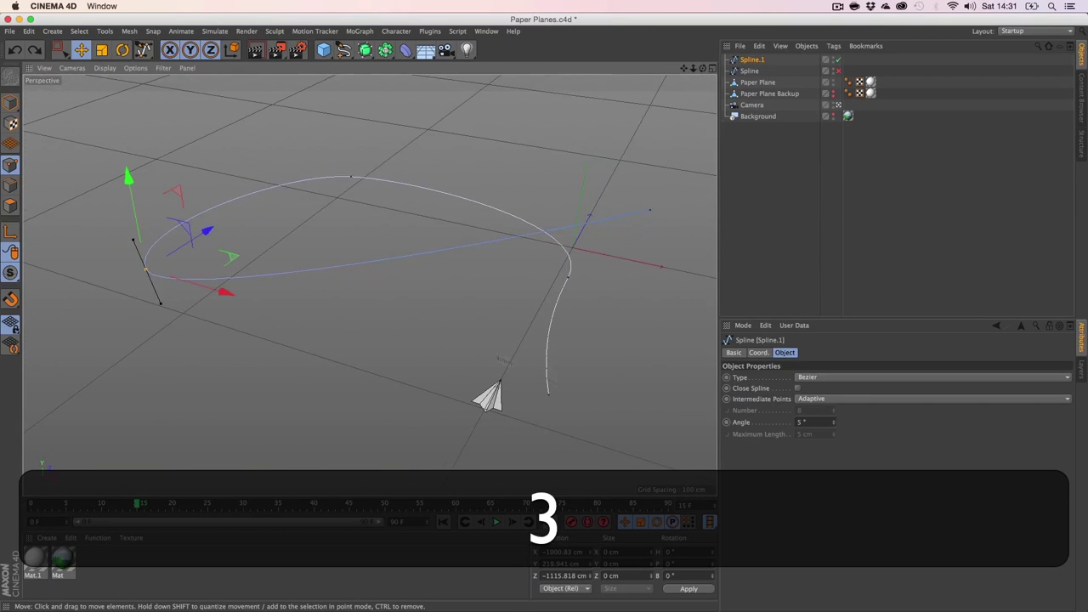
left_click_drag(634, 428, 579, 426)
key("3")
left_click_drag(590, 316, 442, 311)
key("1")
left_click_drag(502, 331, 346, 275)
Show the Background object again and check the spline against it from the scene camera and the free view.
left_click(833, 119)
left_click(833, 113)
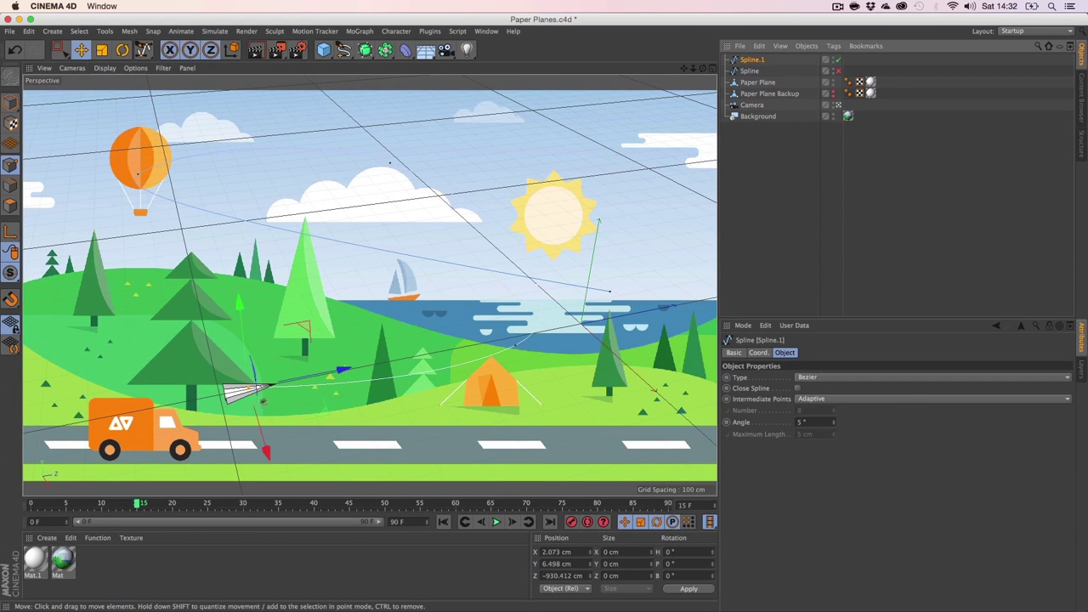
left_click(838, 105)
left_click(838, 105)
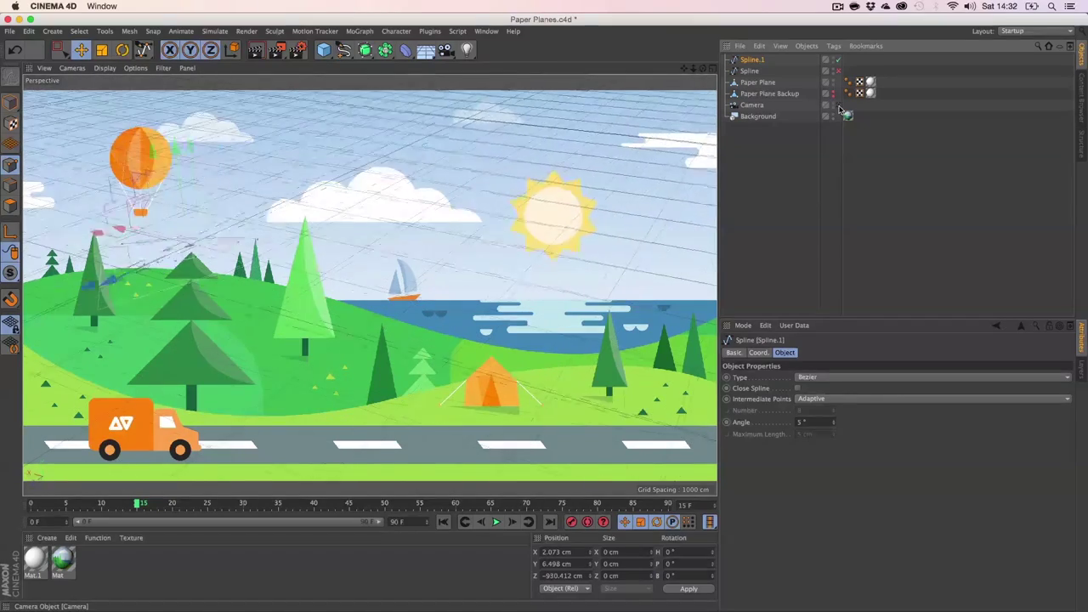
key("3")
left_click_drag(511, 366, 482, 309)
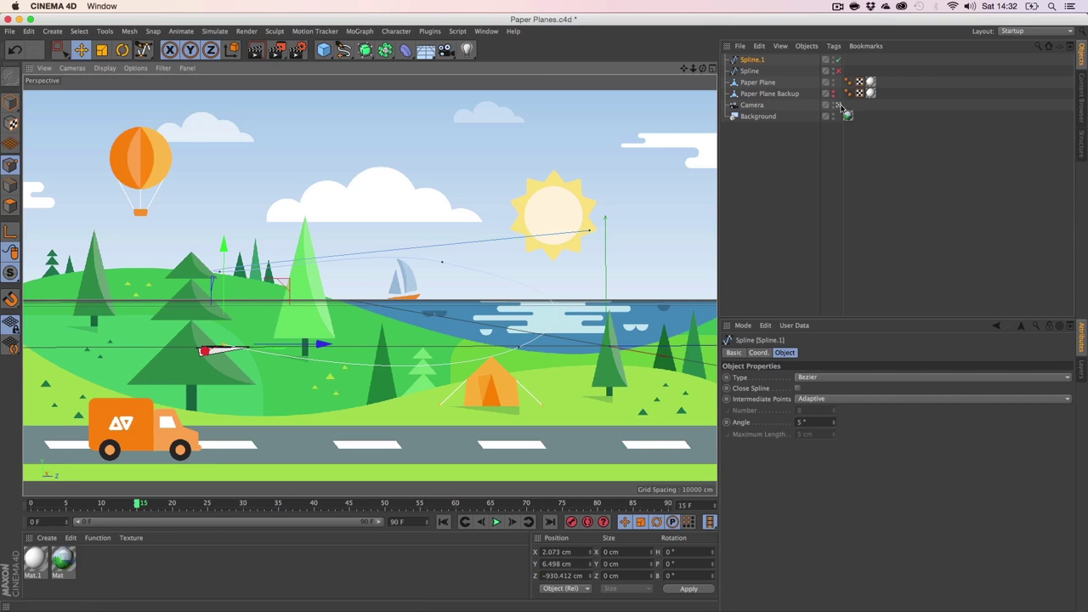
Pan the camera view so the paper plane sits over the orange van on the road.
key("1")
left_click_drag(395, 357, 338, 456)
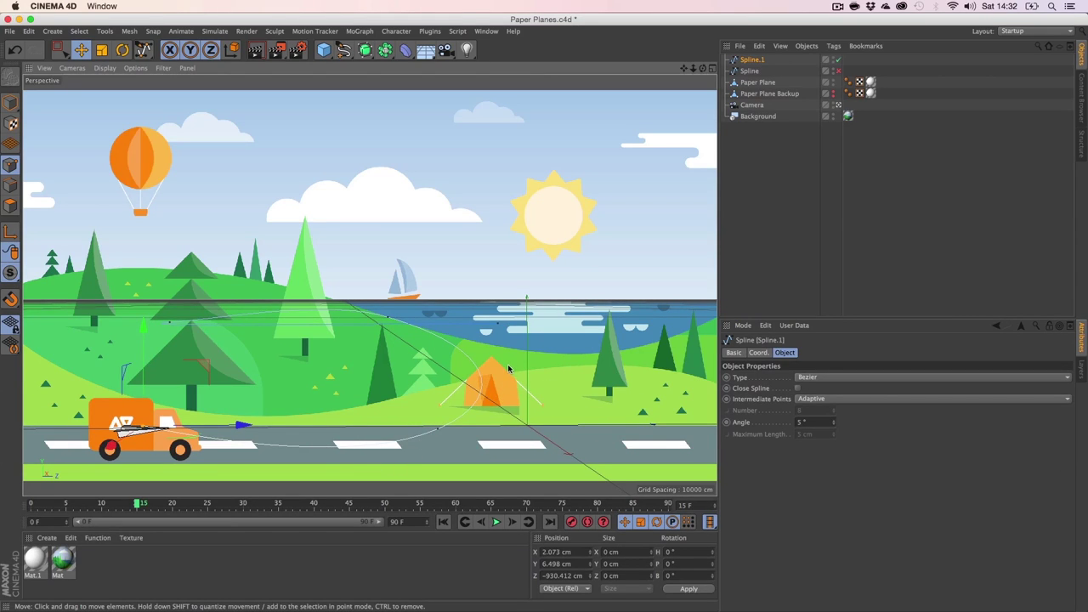
left_click(754, 83)
right_click(755, 86)
mouse_move(798, 91)
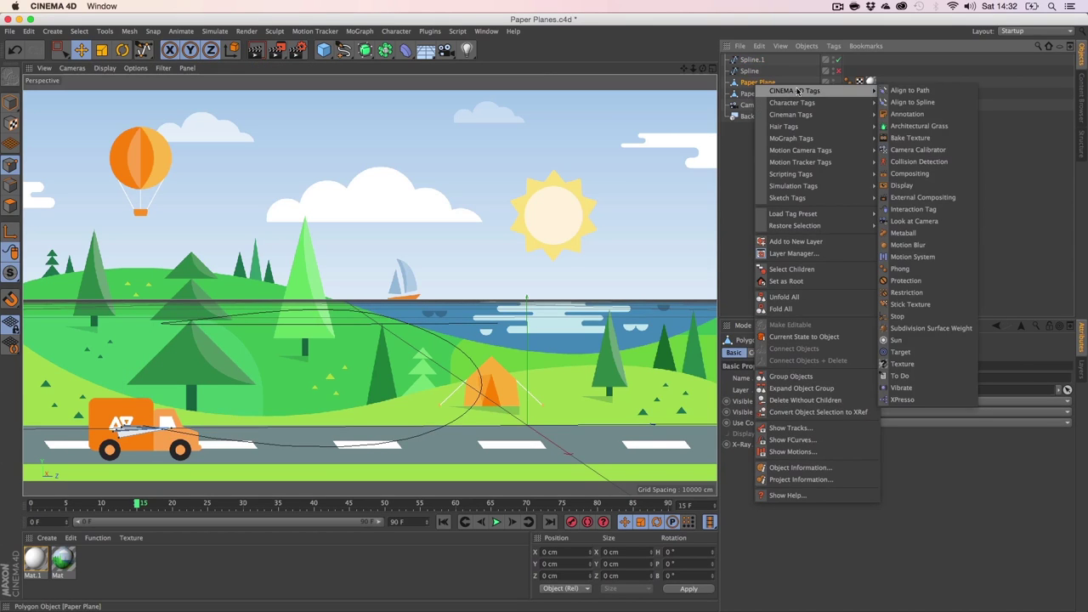
left_click(908, 94)
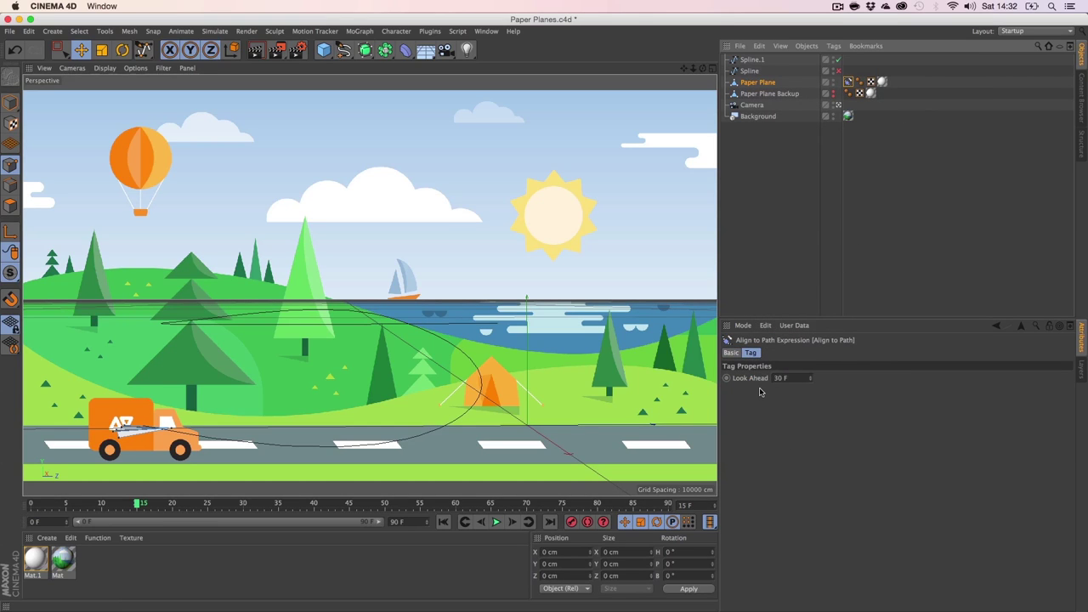
key("super+z")
Add an Align to Spline tag to the Paper Plane, with Spline.1 as its spline path and Tangential enabled.
right_click(759, 83)
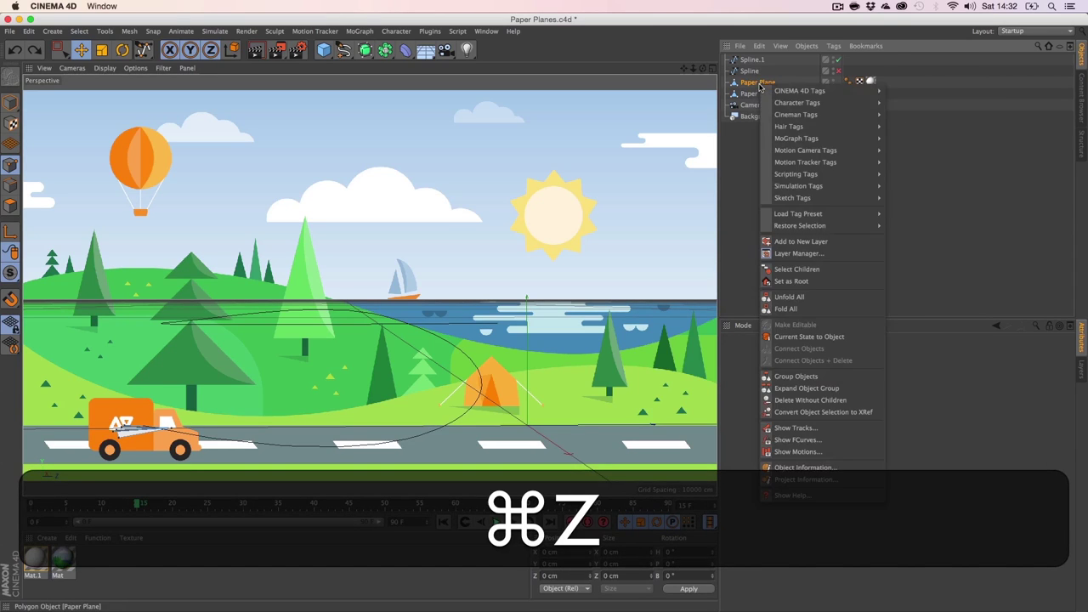
mouse_move(798, 91)
left_click(917, 102)
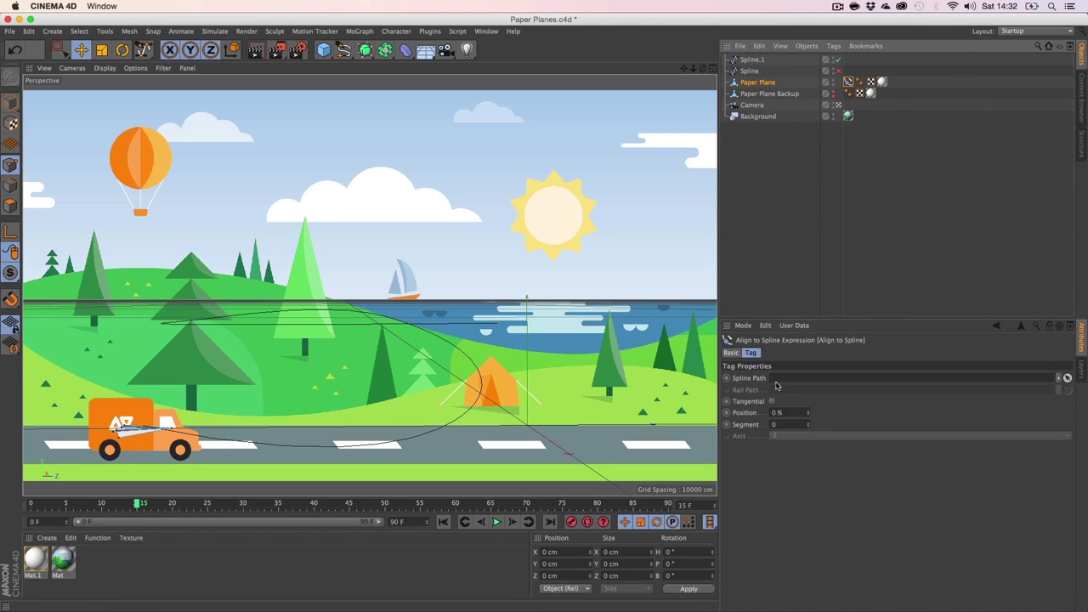
left_click_drag(787, 359, 784, 378)
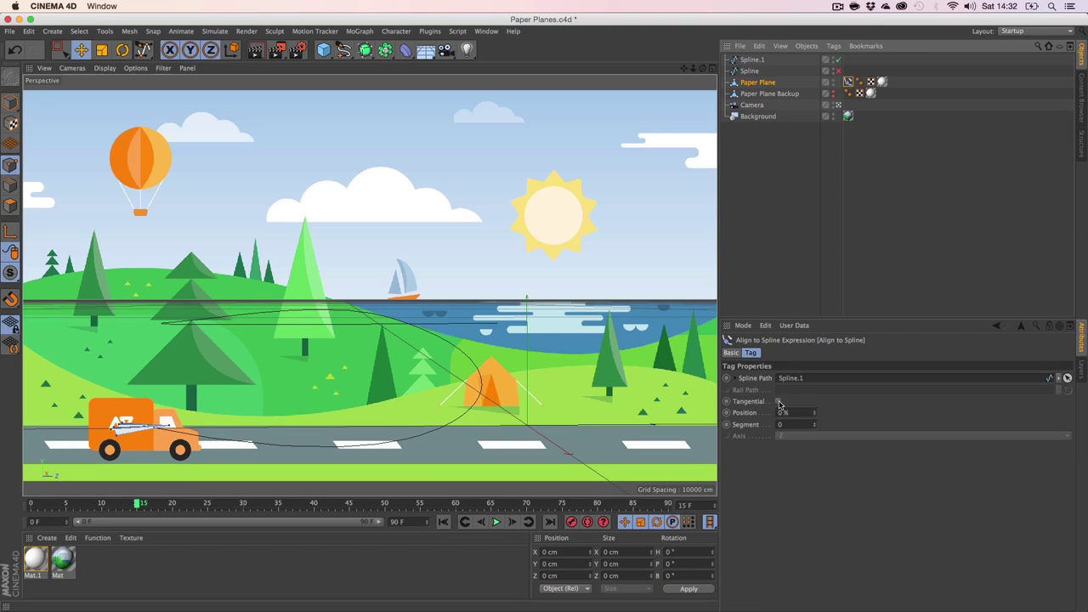
left_click(779, 402)
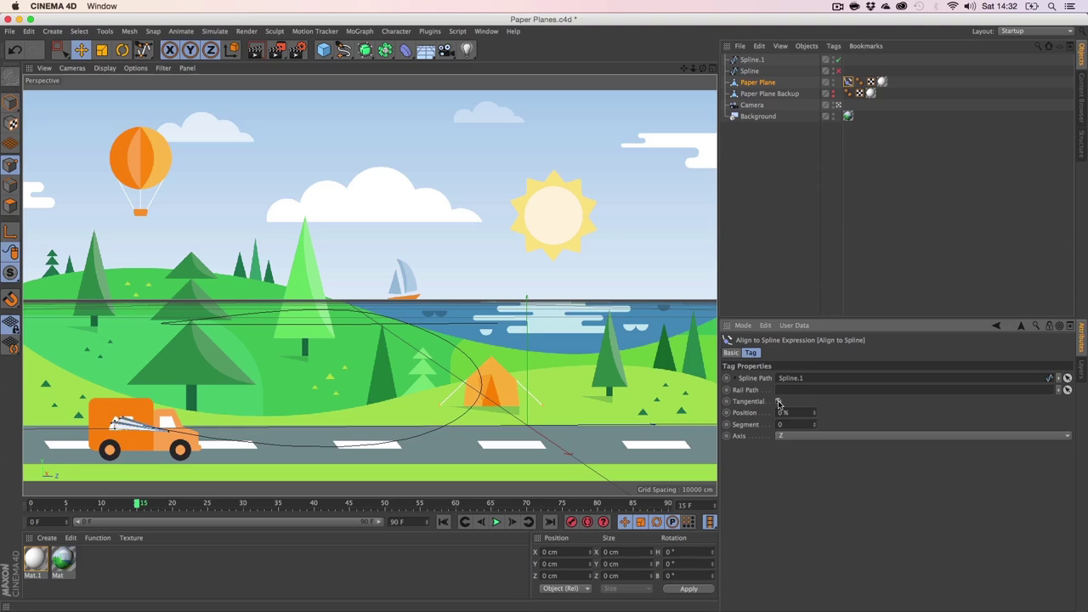
left_click(779, 402)
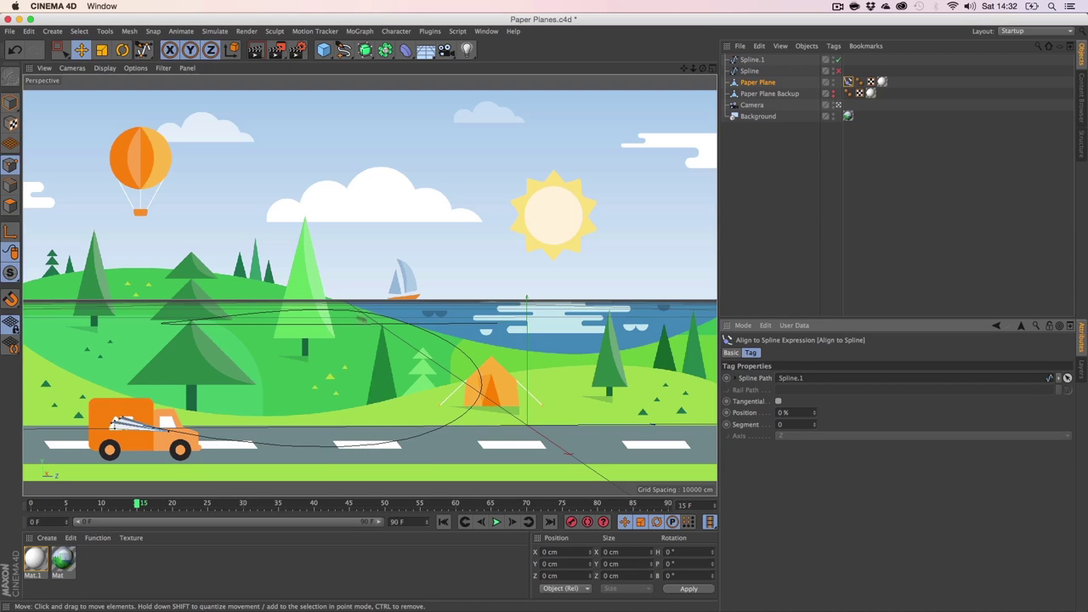
left_click(778, 402)
mouse_move(813, 415)
left_mouse_down()
mouse_move(884, 415)
mouse_move(808, 415)
left_mouse_up()
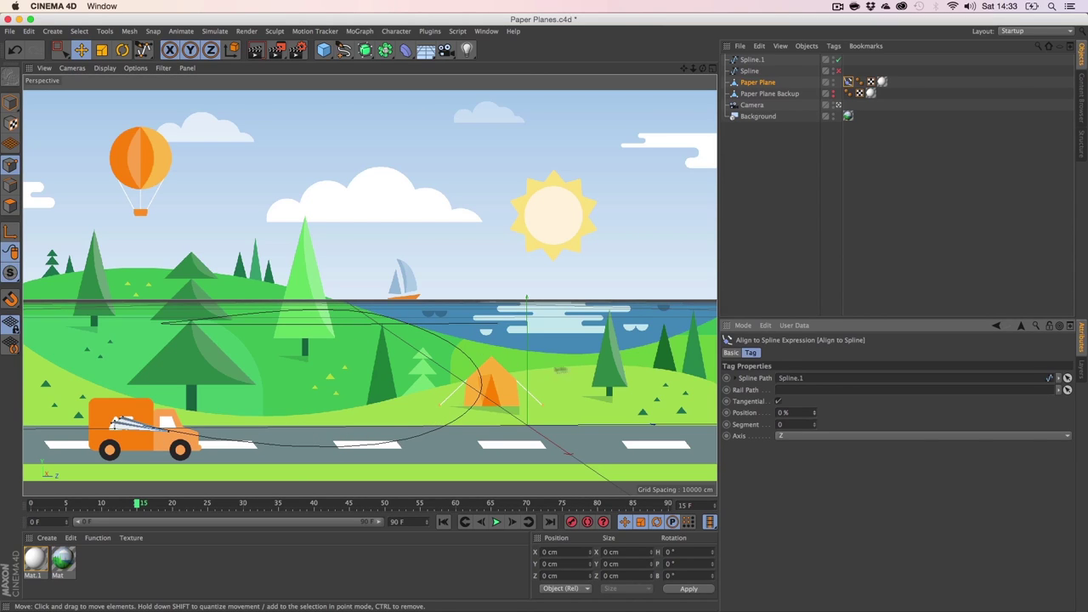
Delete the disabled Spline object and rename Spline.1 as Spline.
left_click(750, 72)
key("BackSpace")
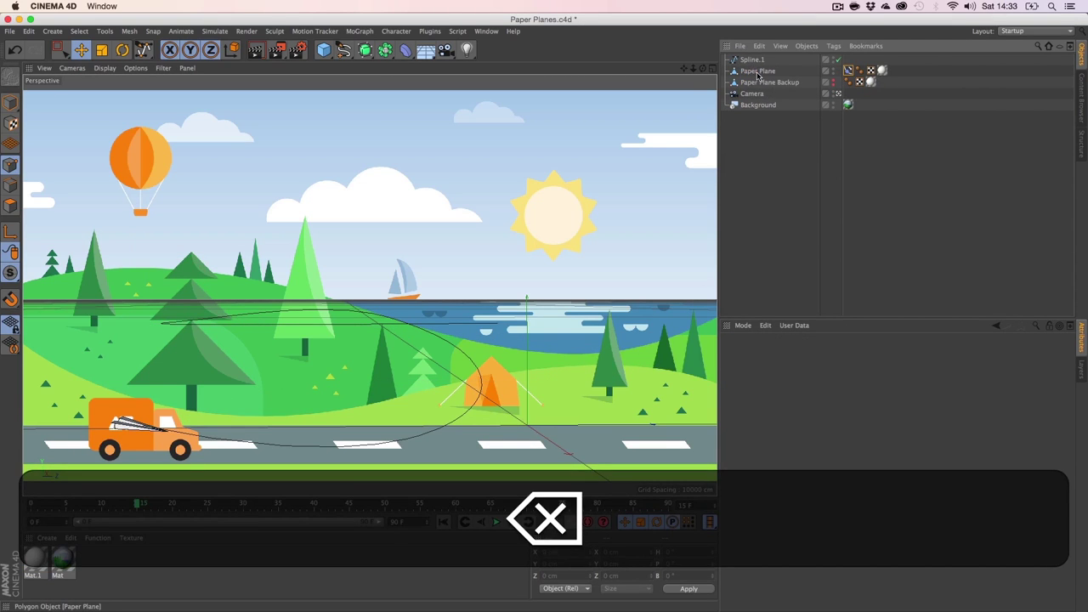
double_click(751, 60)
type("Spline")
key("Return")
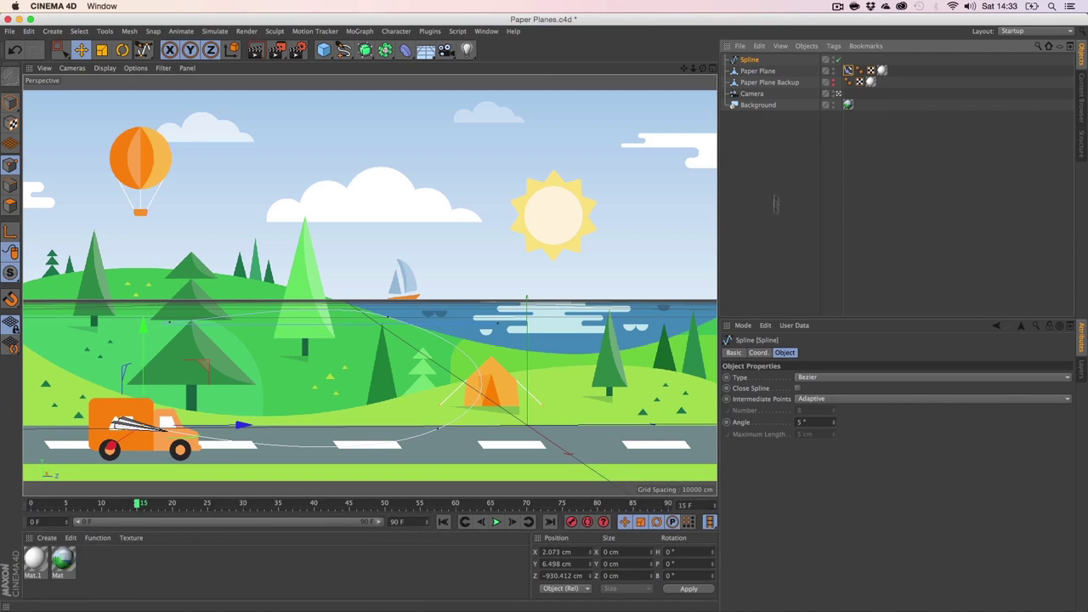
Preview the Paper Plane's flight along the path by scrubbing the Position of its Align to Spline tag.
left_click(760, 73)
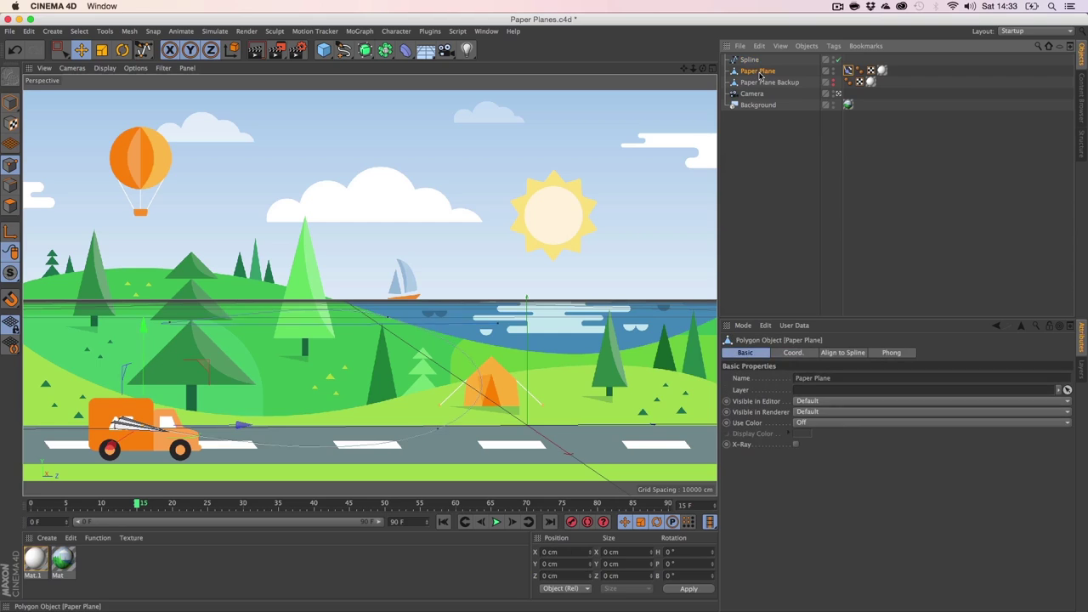
left_click(848, 71)
left_click_drag(814, 413, 760, 429)
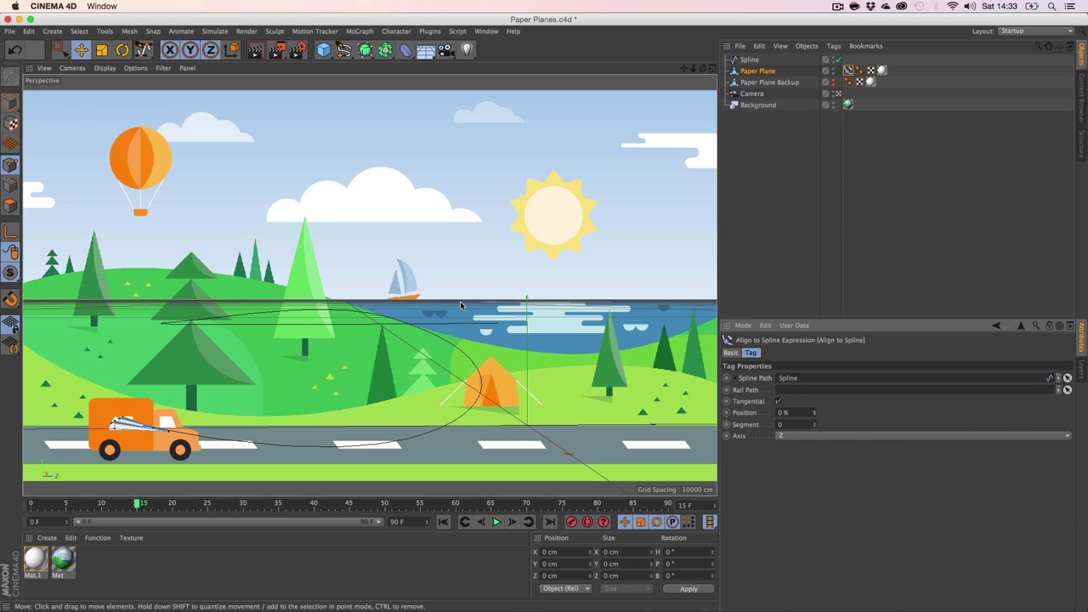
Raise the spline's lower bend point beside the tent and shift it along Z to widen the curve.
left_click(486, 365)
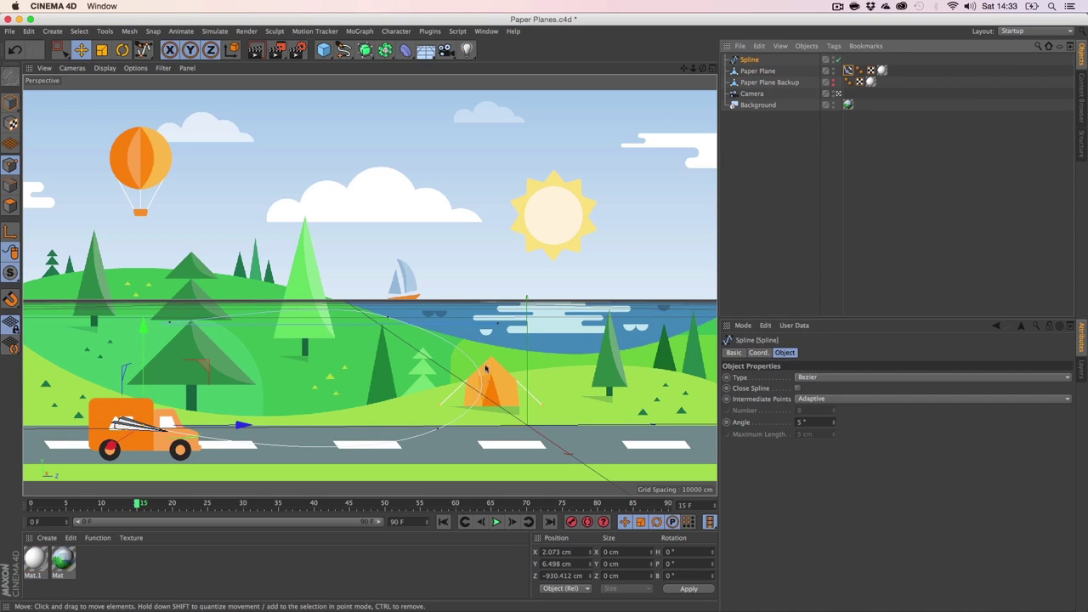
left_click(444, 430)
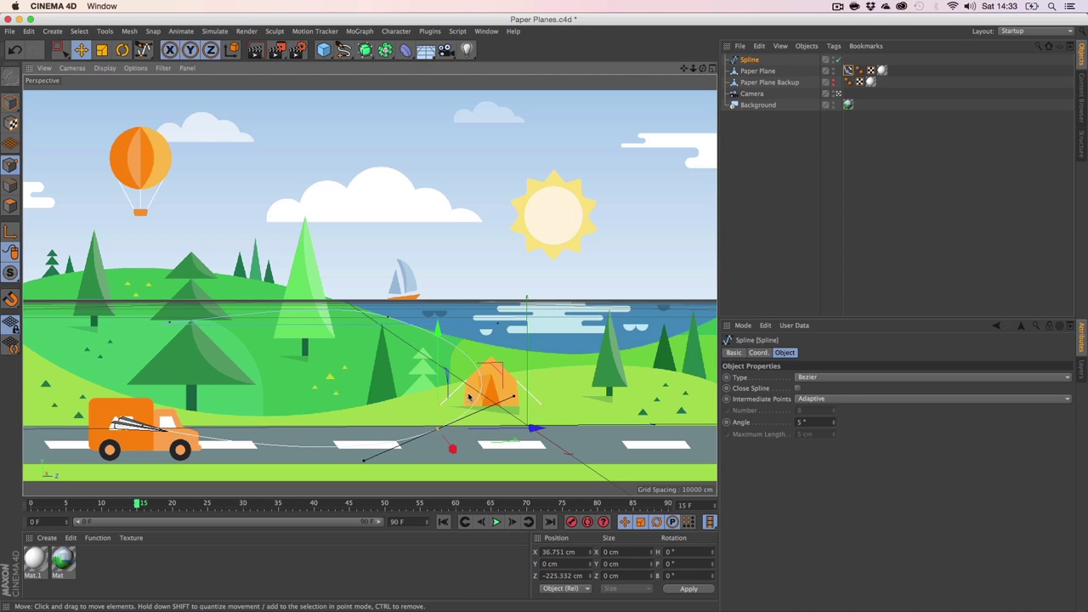
left_click_drag(435, 362, 437, 323)
left_click_drag(502, 390, 615, 401)
Select the spline point over the lake, leave the scene camera's view and hide the Background object in the editor.
left_click(392, 320)
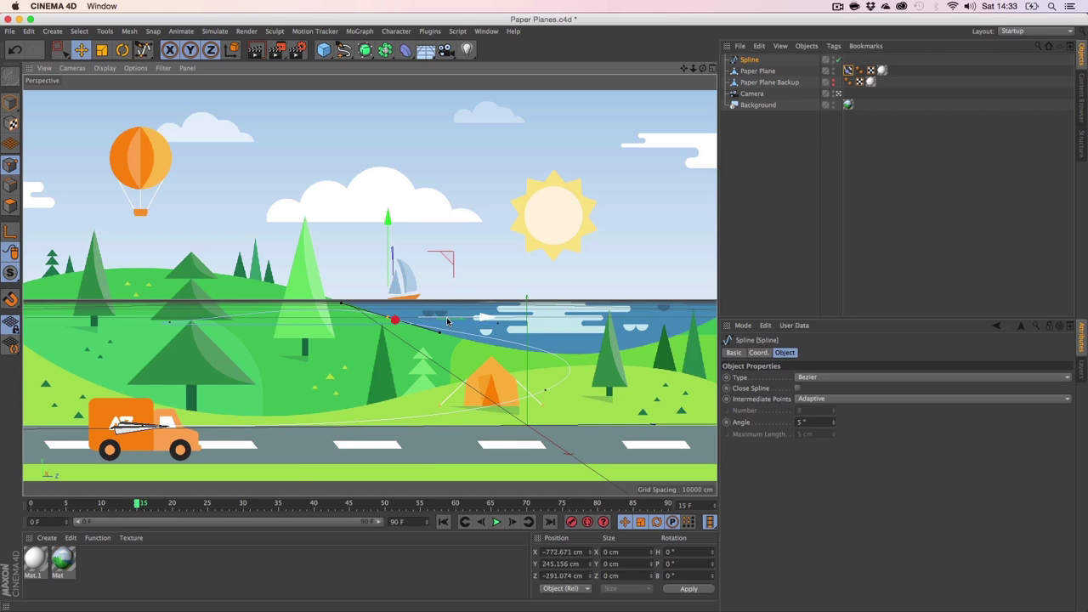
left_click(838, 93)
middle_click(442, 276)
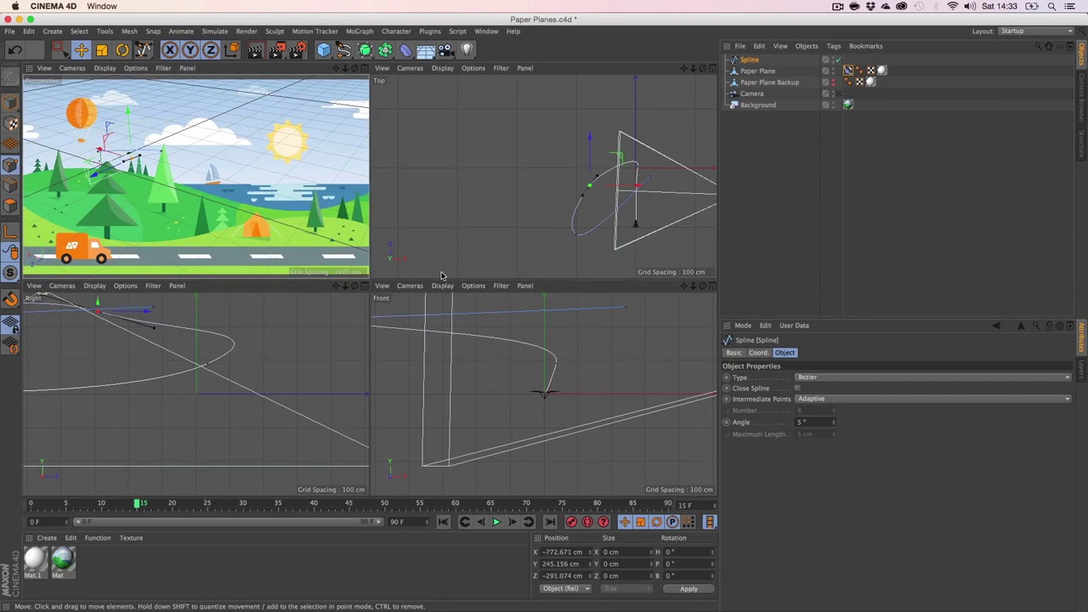
middle_click(250, 238)
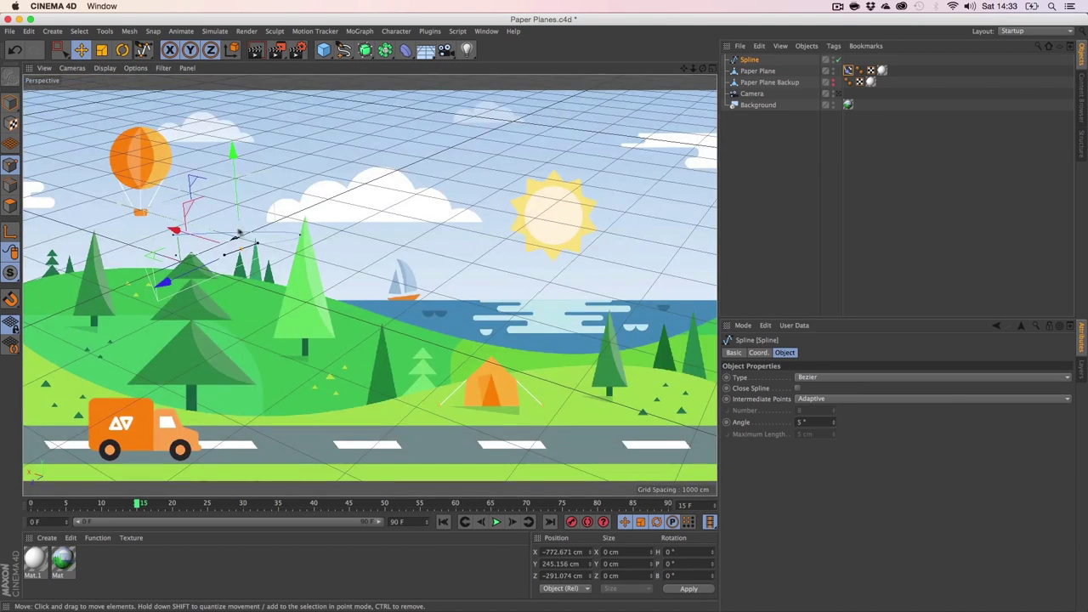
left_click(833, 102)
Move the selected upper bend point of the spline to about X -1128 cm and Z -31 cm.
left_click_drag(403, 255, 459, 255)
key("2")
left_click_drag(280, 247, 400, 246)
key("1")
left_click_drag(216, 212, 513, 216)
key("3")
left_click_drag(422, 246, 424, 219)
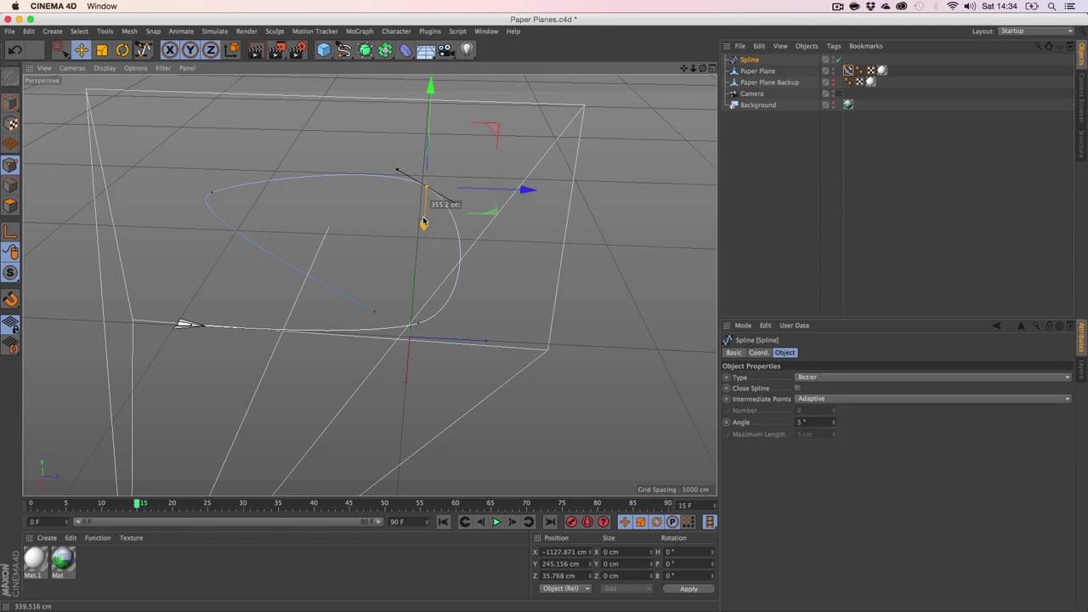
left_click_drag(523, 188, 510, 188)
Raise the spline's far turning point slightly along Y.
key("3")
left_click_drag(369, 283, 369, 284)
key("1")
left_click_drag(297, 248, 333, 276)
key("super+z")
key("3")
key("1")
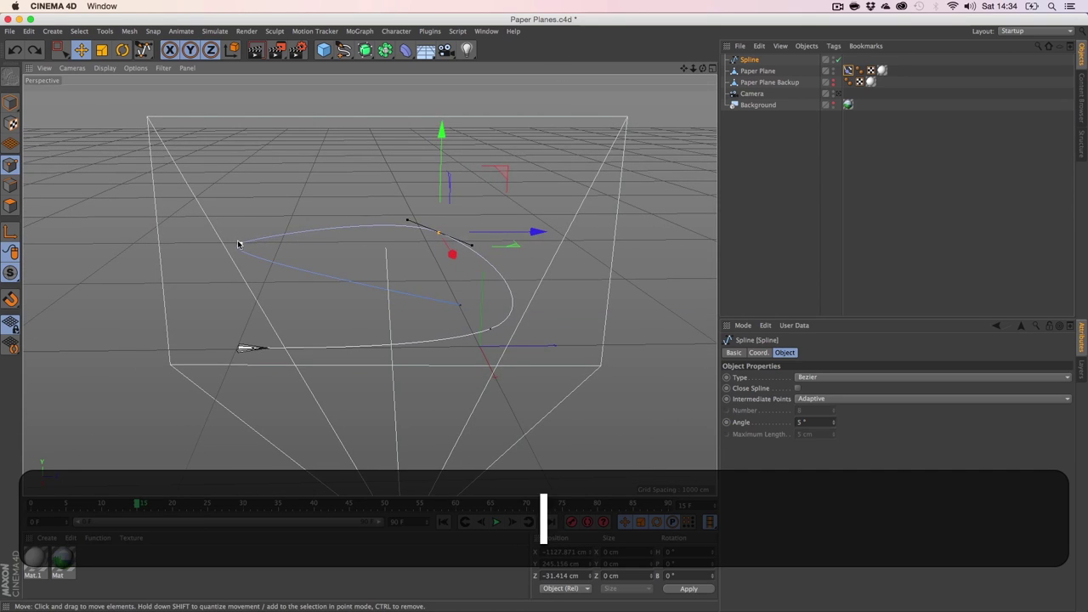
left_click(240, 243)
left_click_drag(240, 209, 239, 194)
Move the spline's end point to about X 616 cm, Y 467 cm and Z 330 cm.
left_click(460, 304)
left_click_drag(463, 265, 452, 205)
left_click_drag(560, 254, 676, 308)
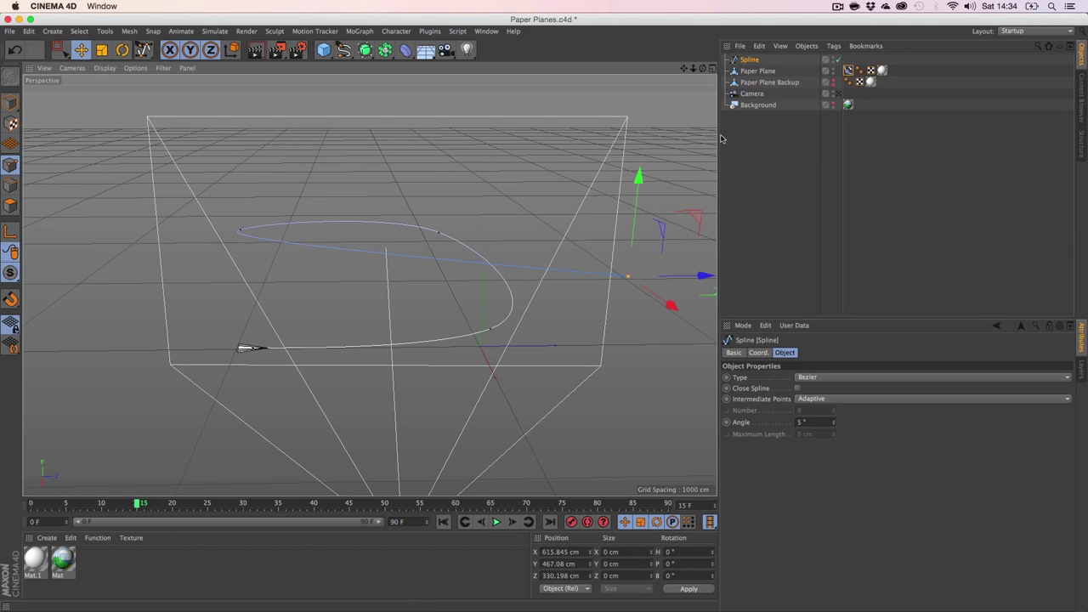
Return to the scene camera's view, show the Background object again and select the spline.
left_click(838, 94)
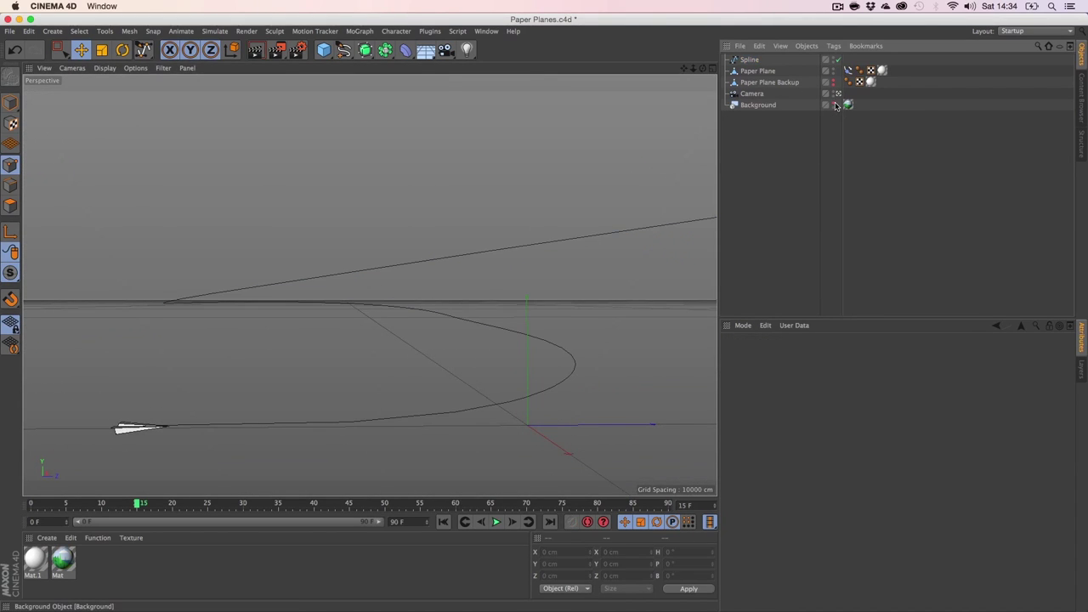
left_click(833, 105)
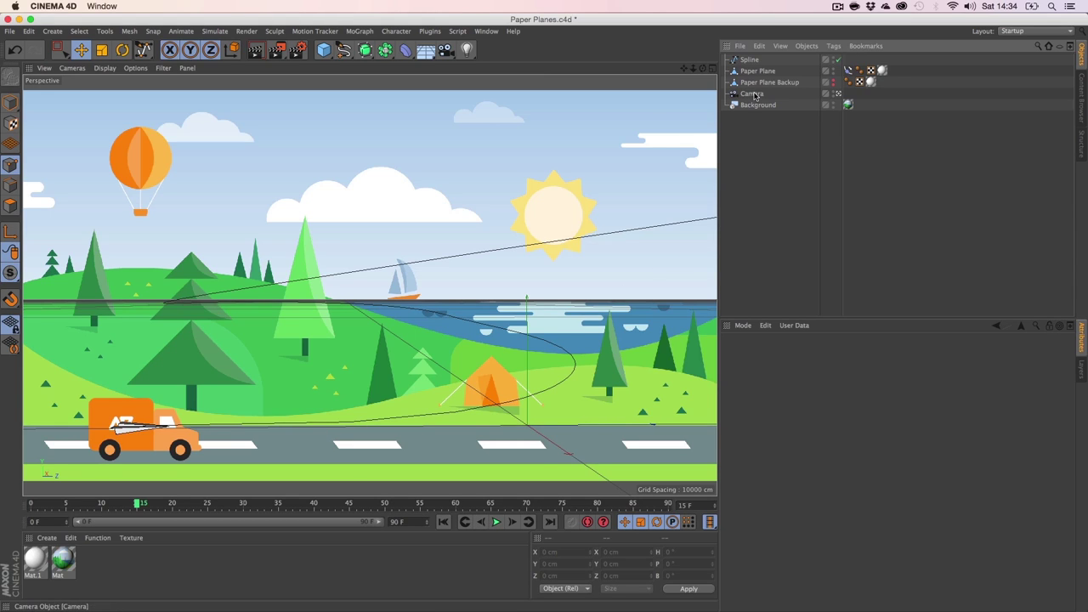
left_click(749, 59)
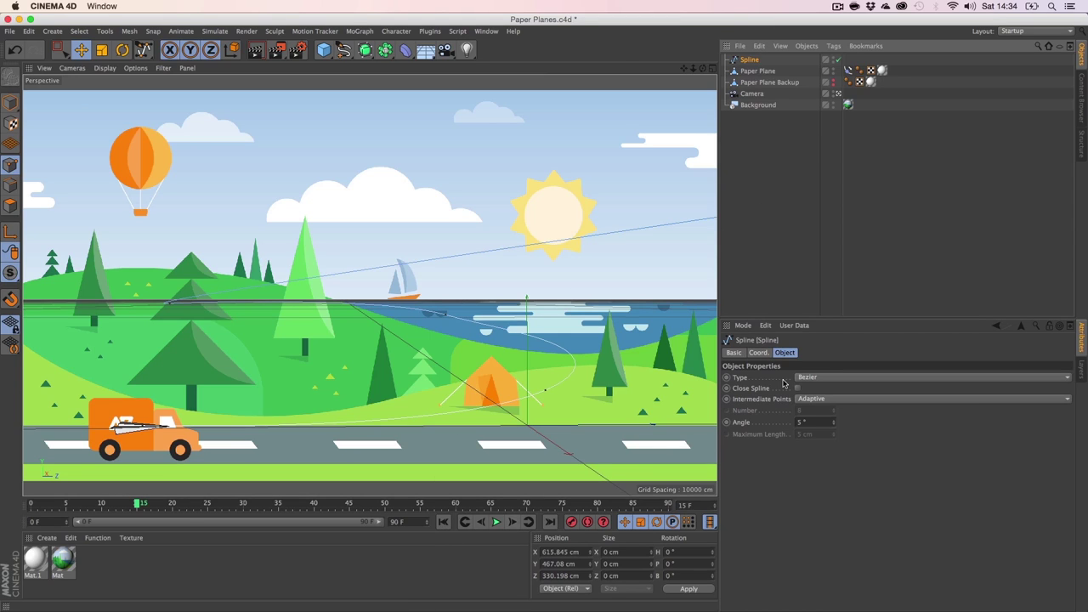
Scrub the plane's Position to 16 % and flatten the tangent handles of the spline point over the lake.
left_click(847, 71)
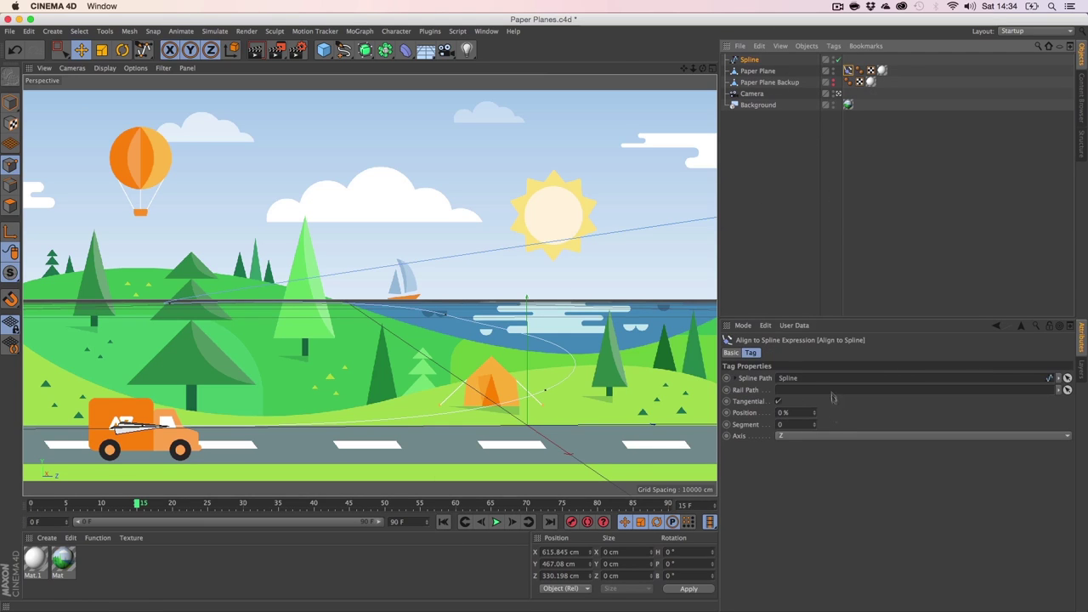
mouse_move(815, 414)
left_mouse_down()
mouse_move(906, 414)
mouse_move(829, 414)
left_mouse_up()
left_click(444, 321)
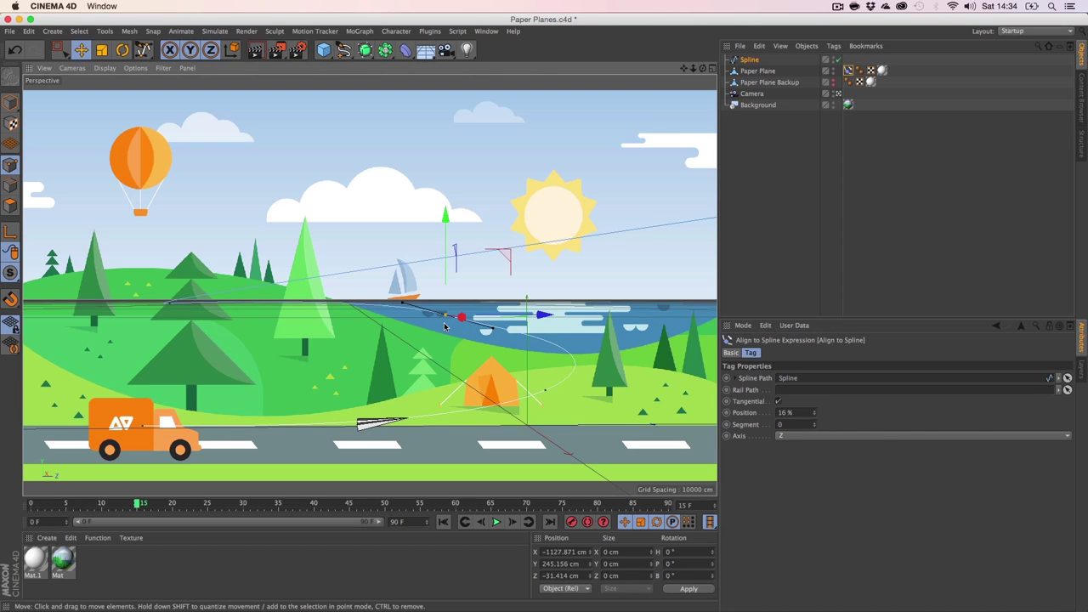
left_click_drag(493, 331, 504, 323)
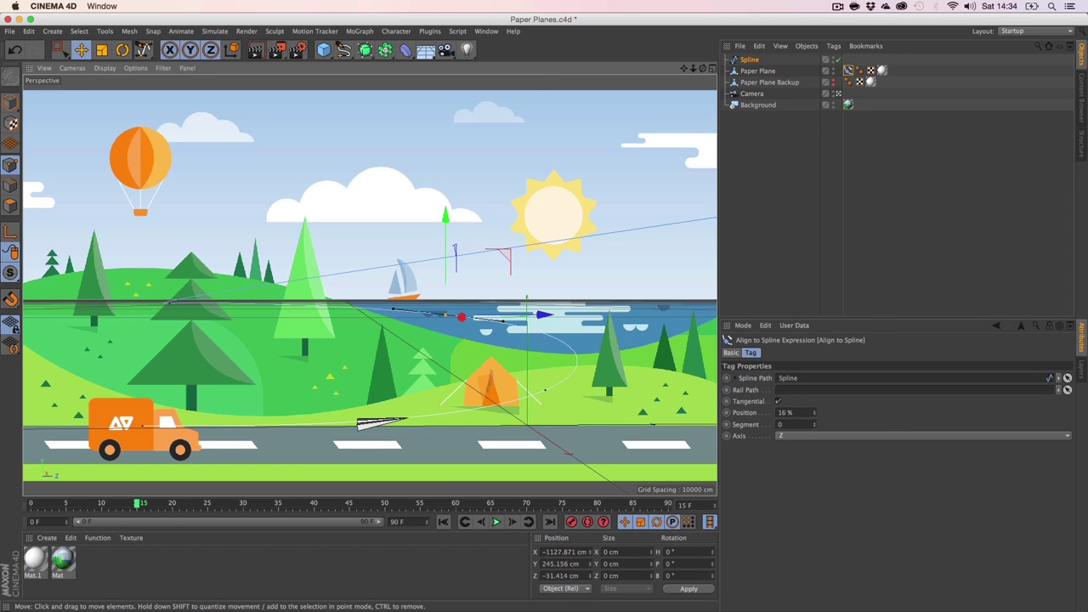
Preview the whole flight from frame 0 by scrubbing the tag's Position to 100 % and back to 0 %.
left_click(443, 521)
left_click_drag(814, 412, 814, 370)
left_click_drag(856, 412, 880, 412)
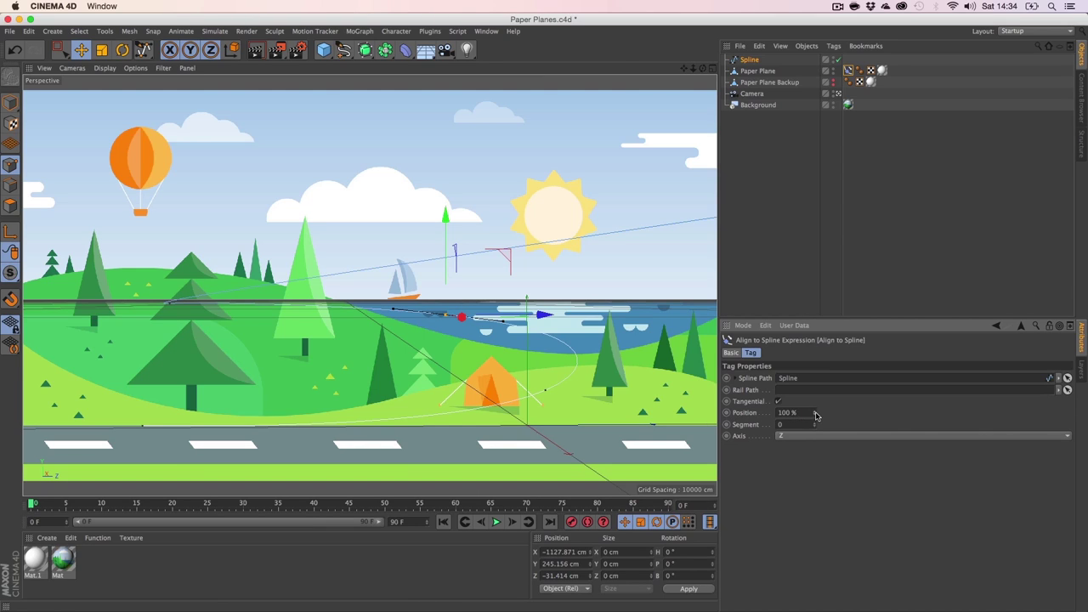
left_click_drag(814, 412, 814, 470)
Compare the plane's motion with the van at frame 15 by scrubbing the tag's Position to 11 %.
left_click_drag(209, 507, 124, 507)
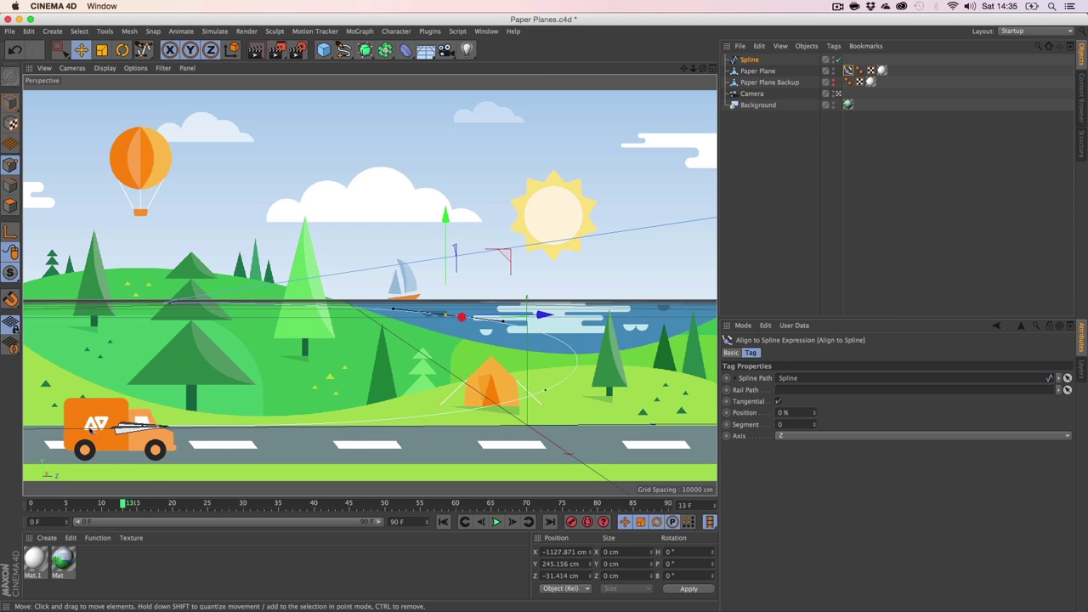
left_click_drag(128, 507, 134, 510)
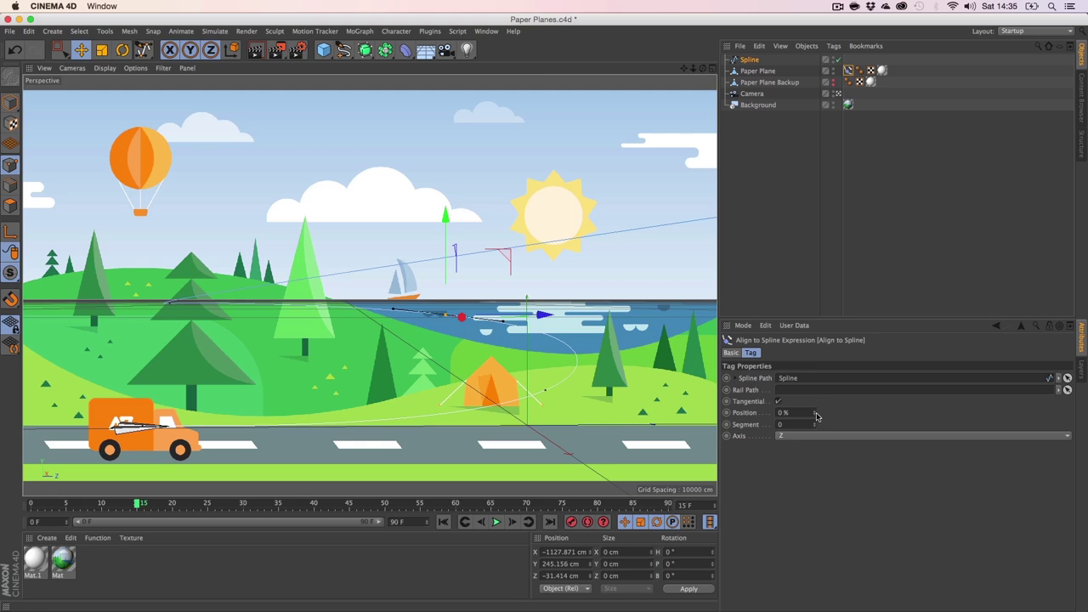
left_click_drag(815, 415, 820, 400)
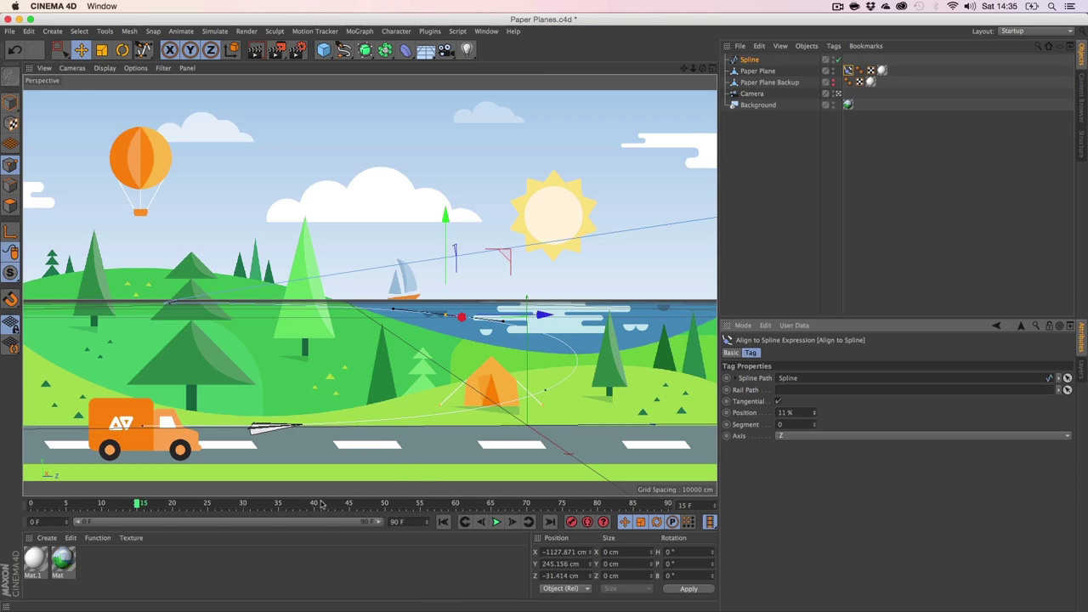
At frame 3, move the spline's start point back to about Z -1242 cm and return the tag's Position to 0 %.
left_click_drag(140, 504, 52, 504)
left_click_drag(141, 425, 95, 435)
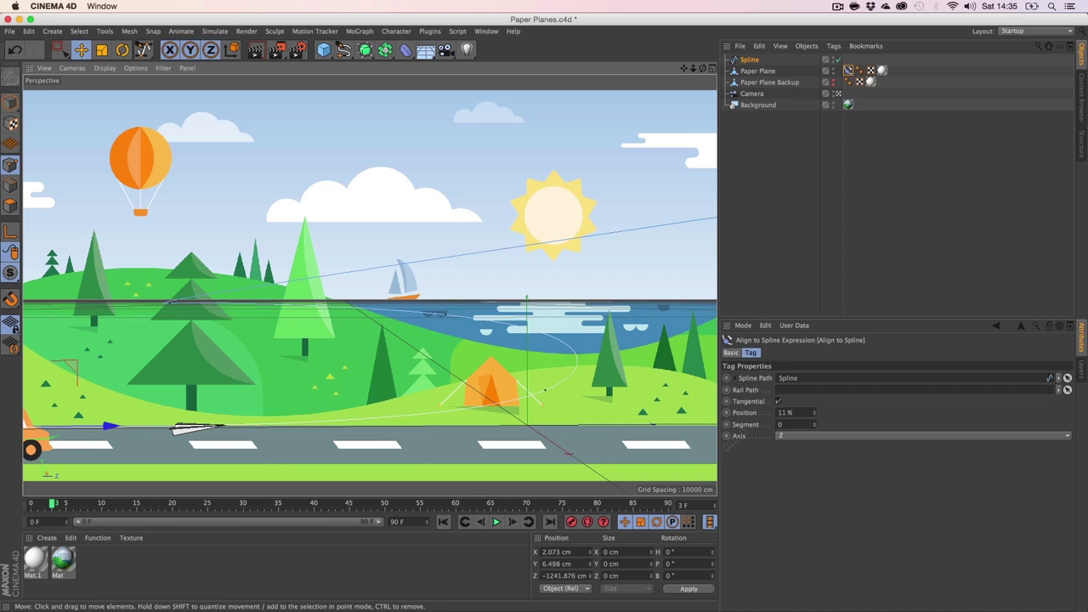
left_click_drag(814, 413, 814, 431)
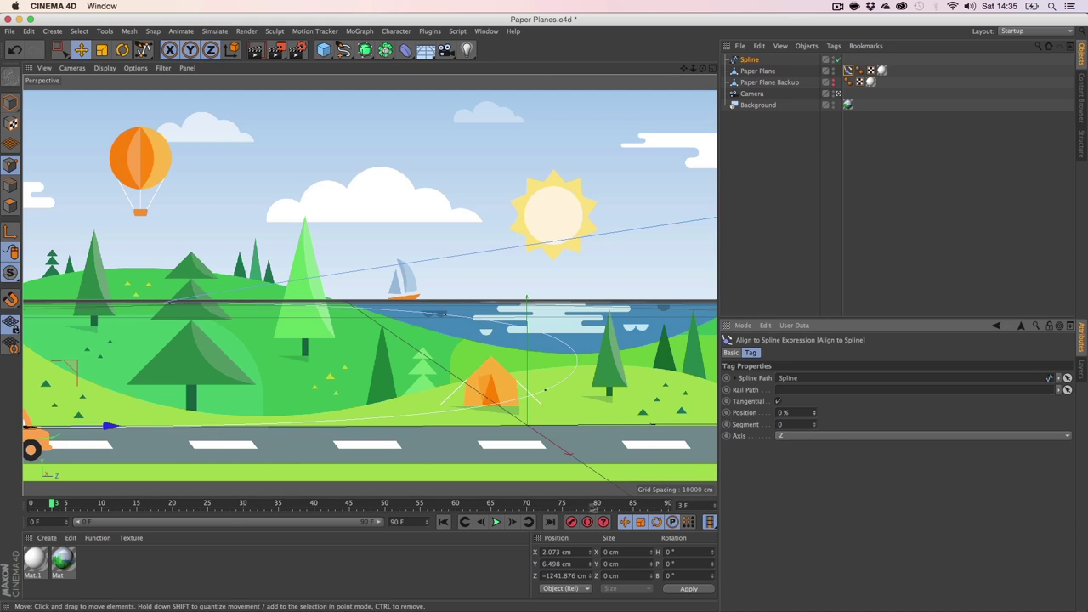
Turn on automatic keyframing and record a keyframe at frame 3.
left_click(586, 521)
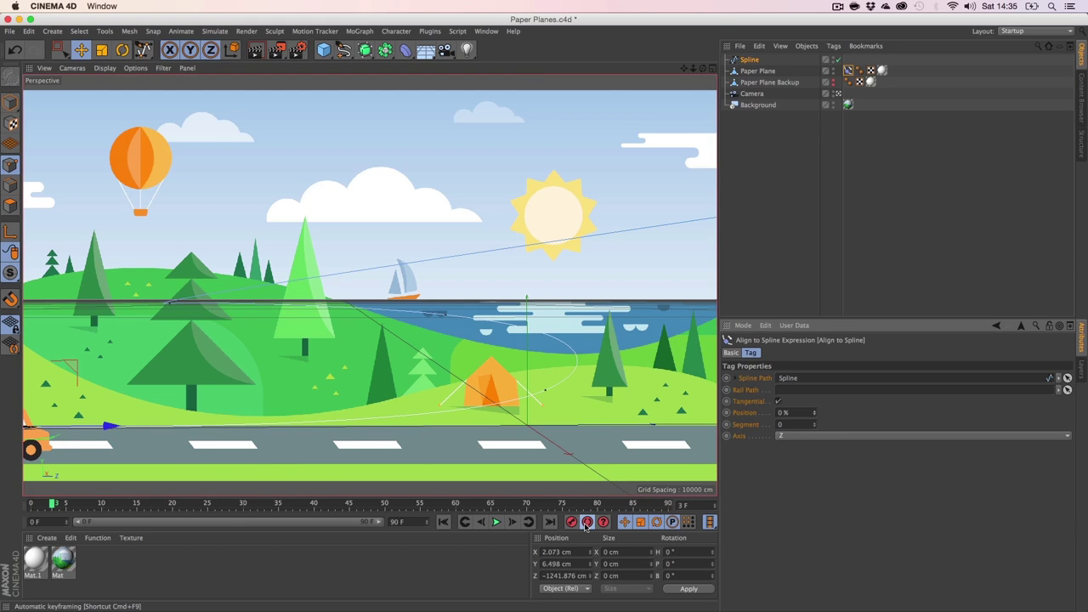
left_click(571, 522)
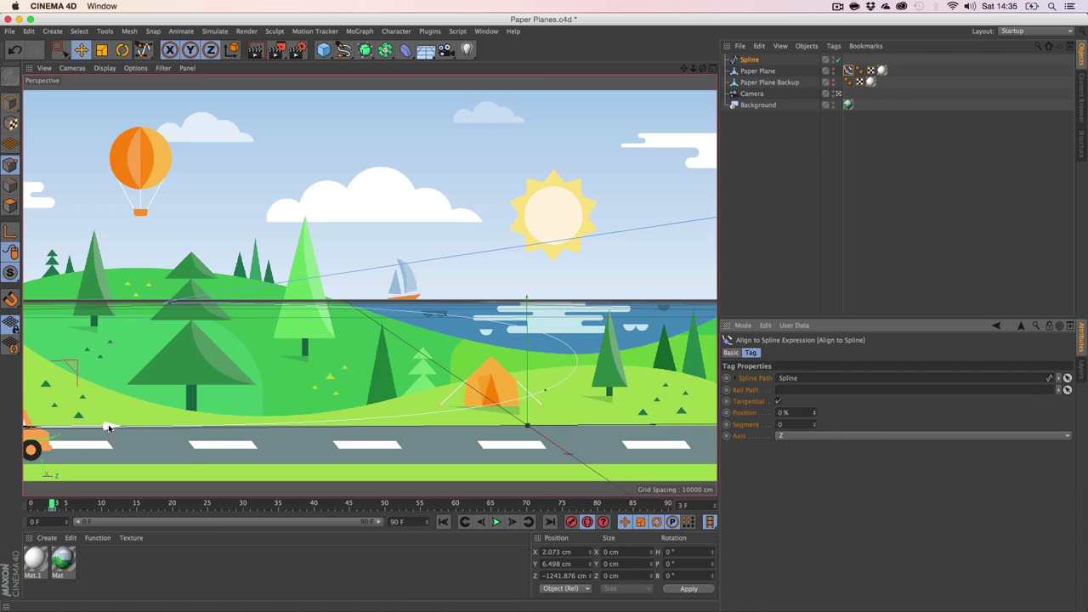
With automatic keyframing off, move the spline's start point back to about Z -1263 cm, and re-enable automatic keyframing.
left_click(587, 522)
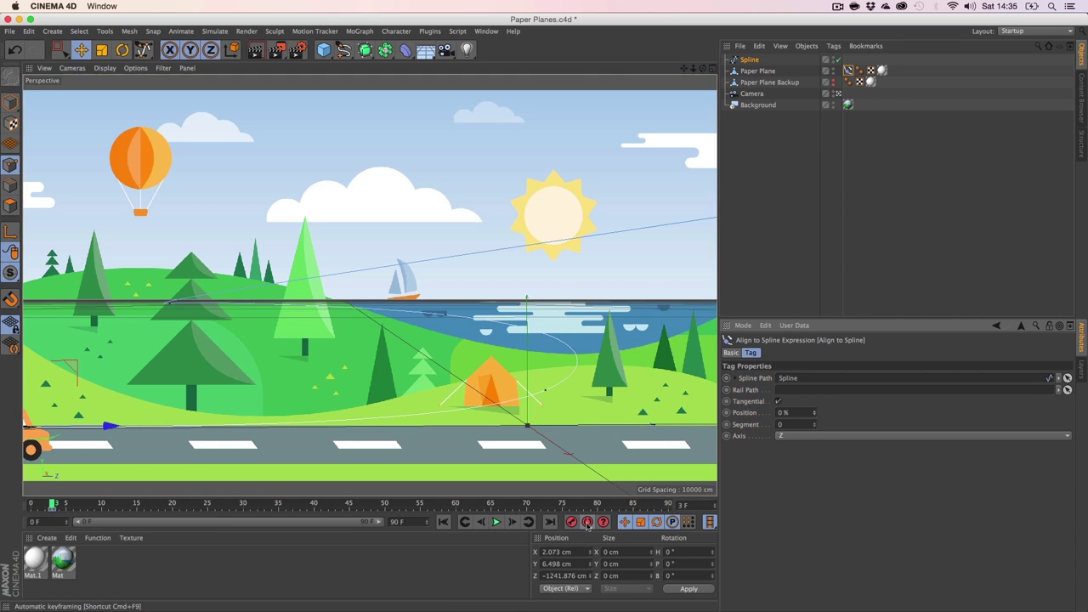
left_click(750, 60)
left_click_drag(99, 429, 100, 427)
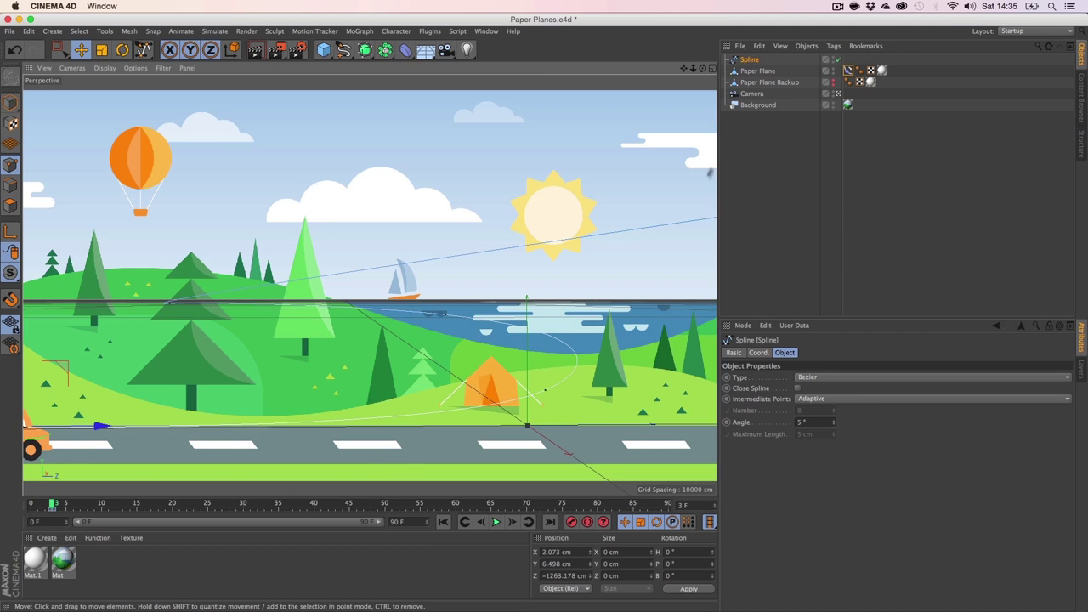
left_click(587, 521)
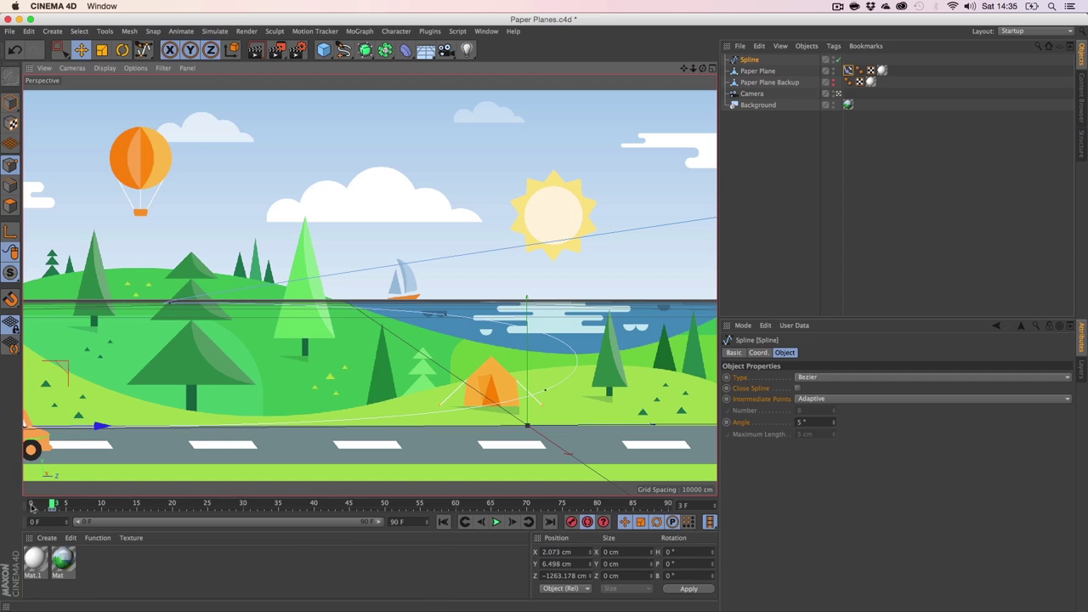
Go to frame 0 and shift the keyframe recorded at frame 3 to frame 0.
left_click_drag(51, 504, 12, 507)
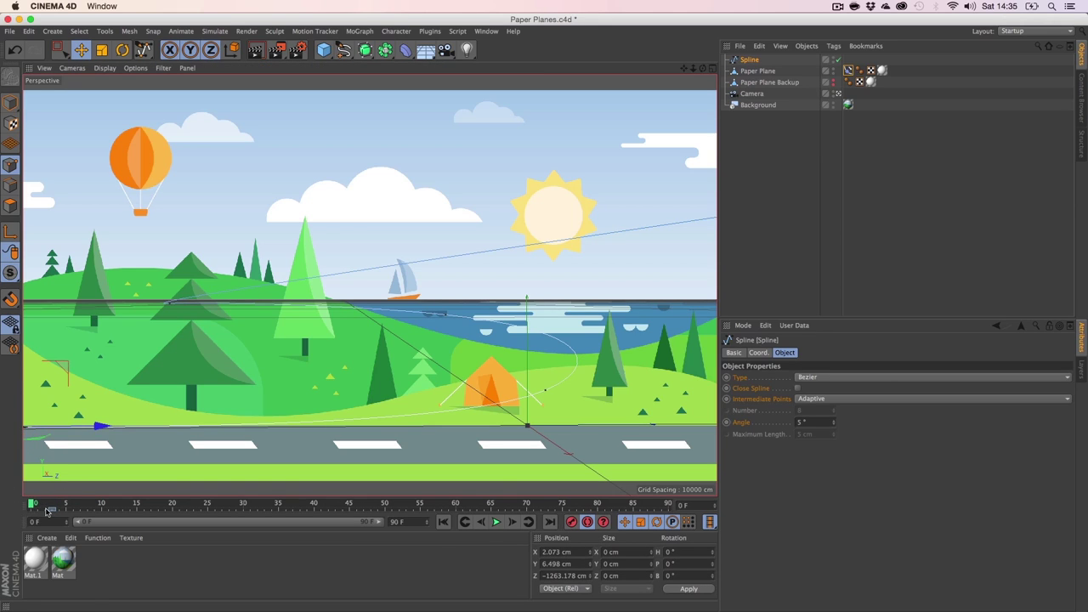
left_click(36, 512)
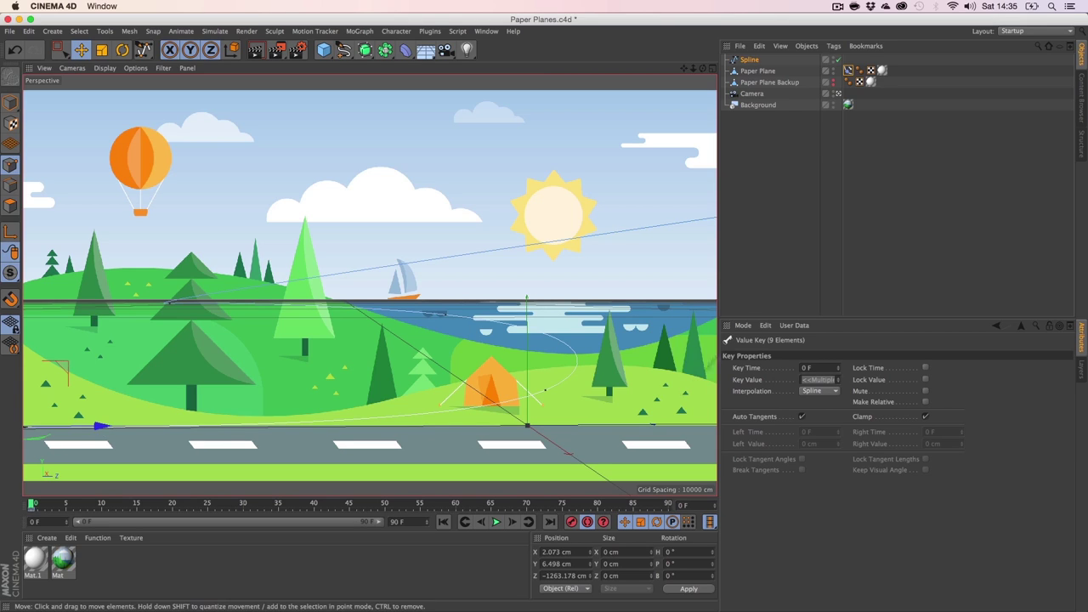
left_click(99, 428)
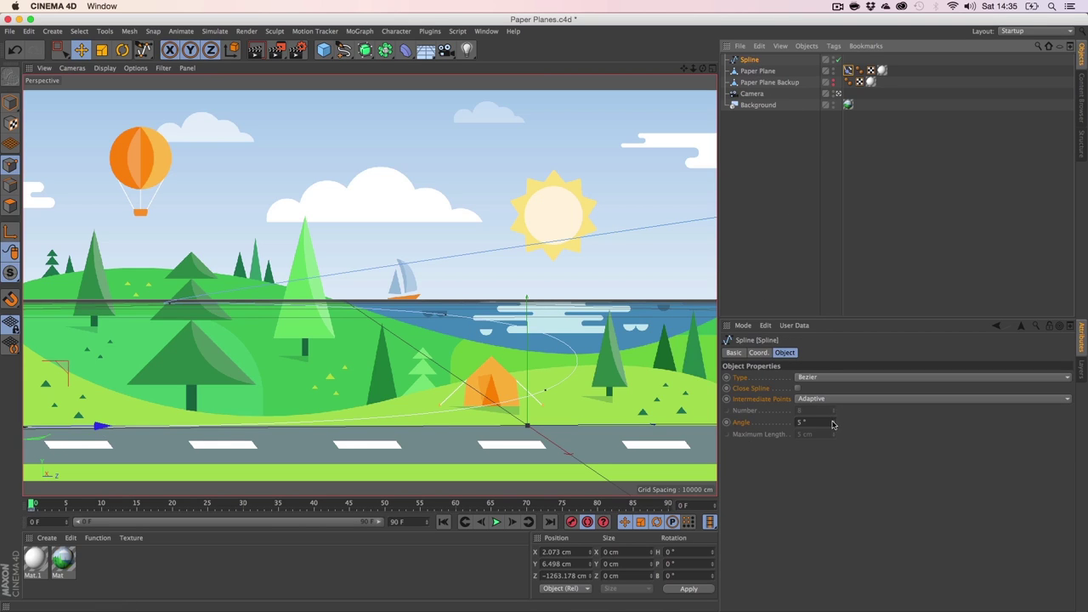
At frame 10, keyframe the Align to Spline tag's Position at 6 % so the plane sits over the van.
left_click(849, 70)
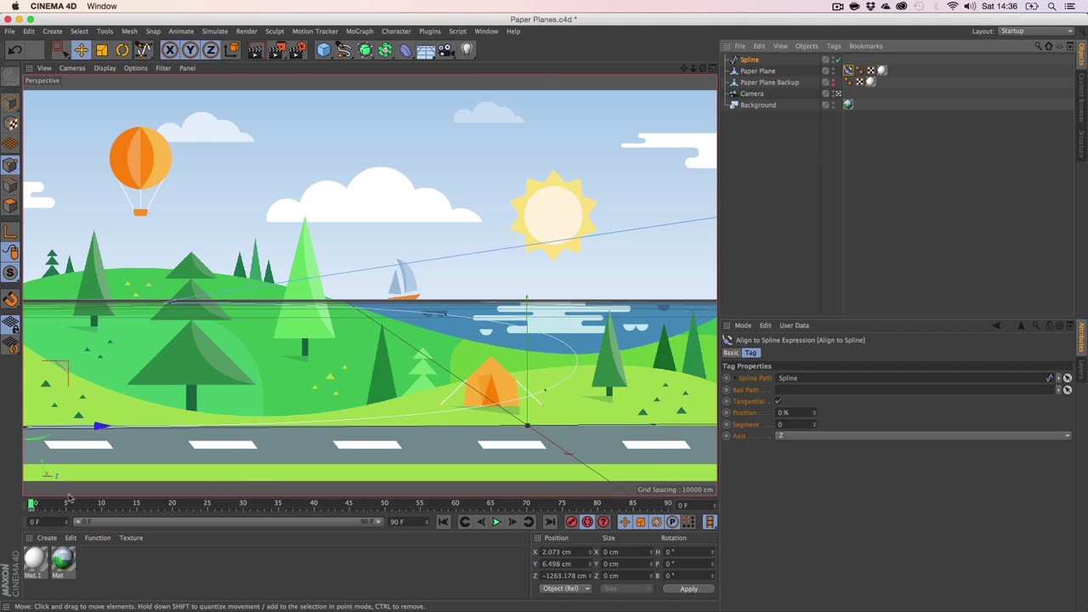
left_click_drag(32, 505, 104, 505)
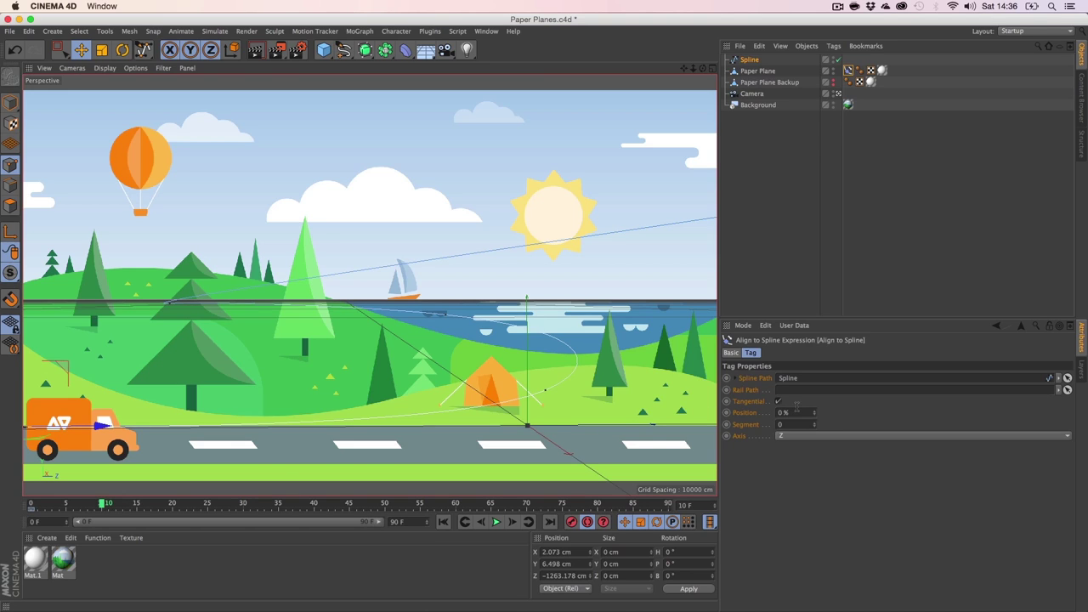
left_click_drag(814, 415, 815, 404)
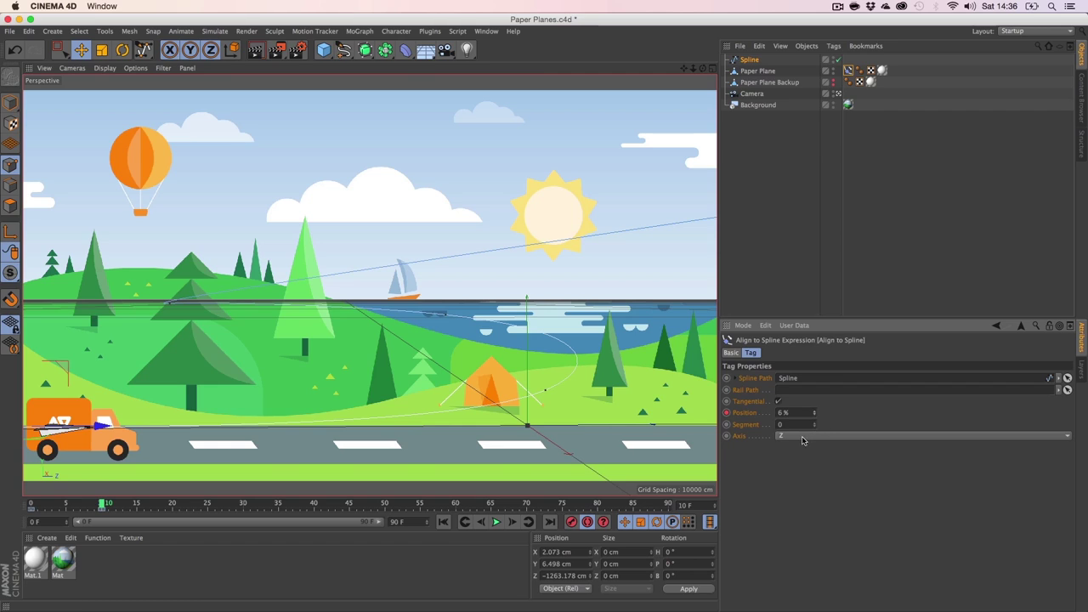
Keyframe the tag's Position at 15 % on frame 30 and at 20 % on frame 40 to follow the van.
left_click_drag(126, 505, 244, 505)
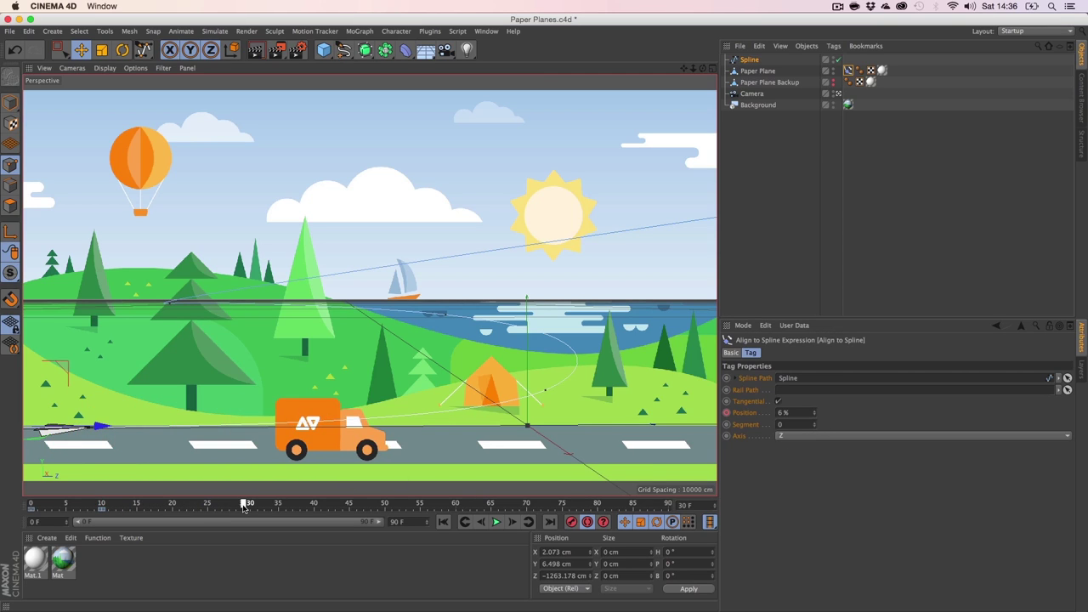
left_click_drag(815, 415, 815, 407)
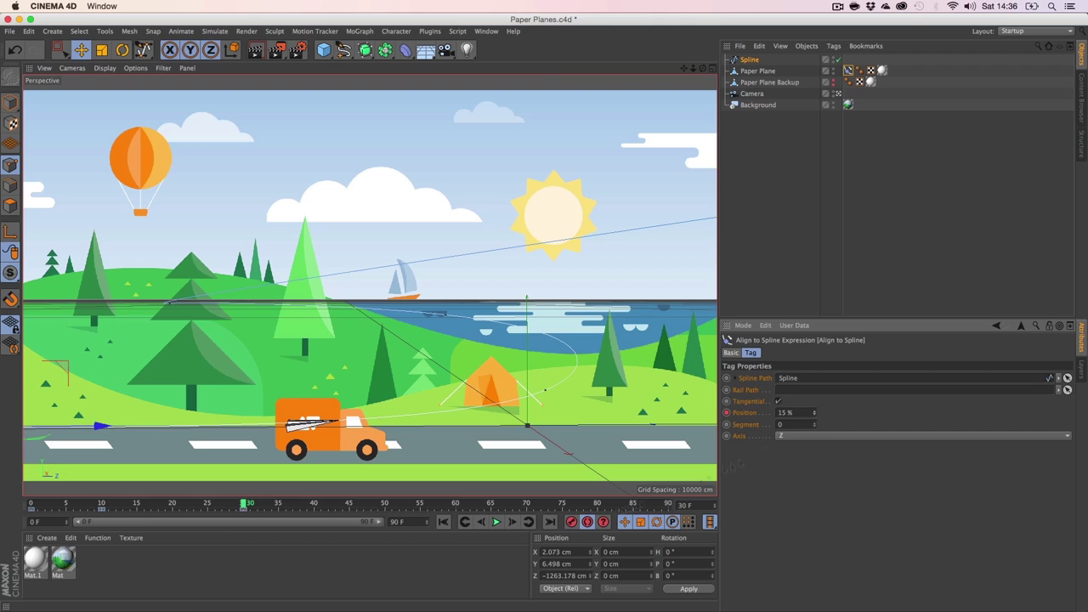
left_click_drag(244, 506, 317, 505)
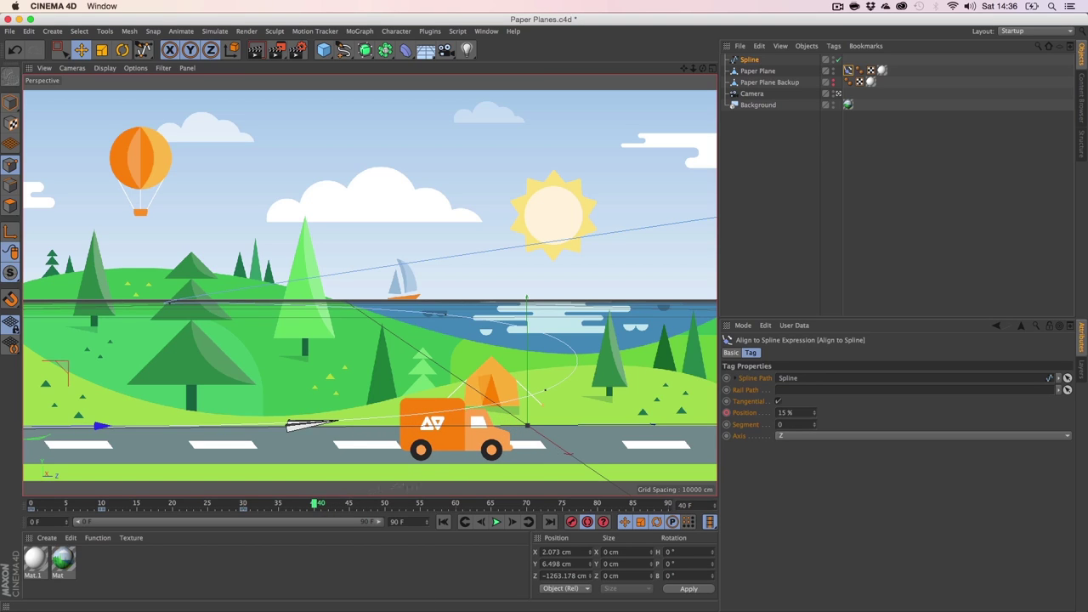
left_click_drag(817, 415, 821, 413)
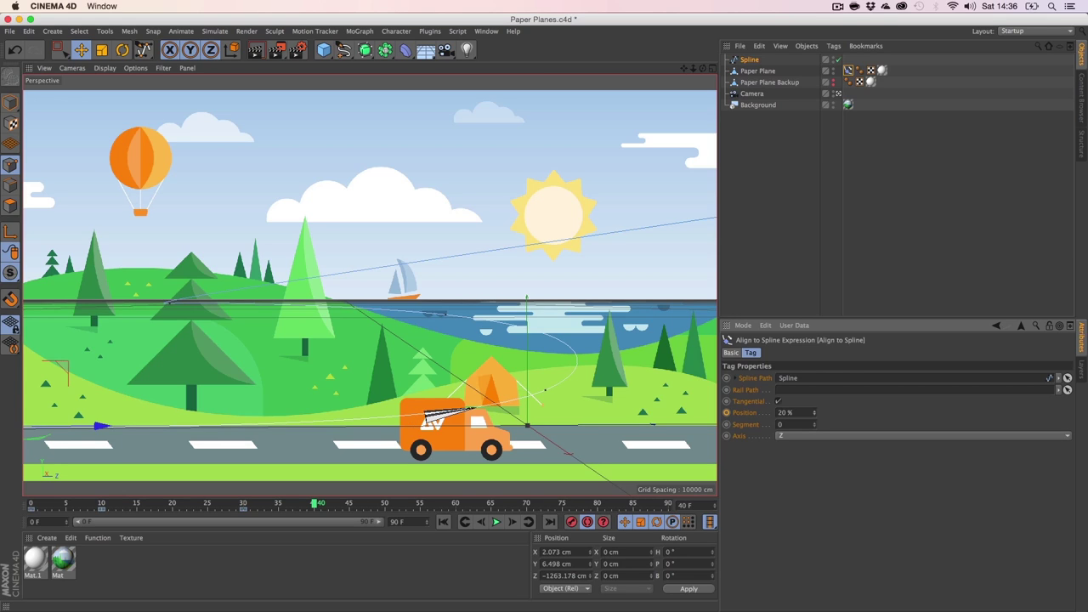
At frame 70, keyframe the tag's Position at 100 % to finish the flight.
left_click_drag(314, 504, 502, 504)
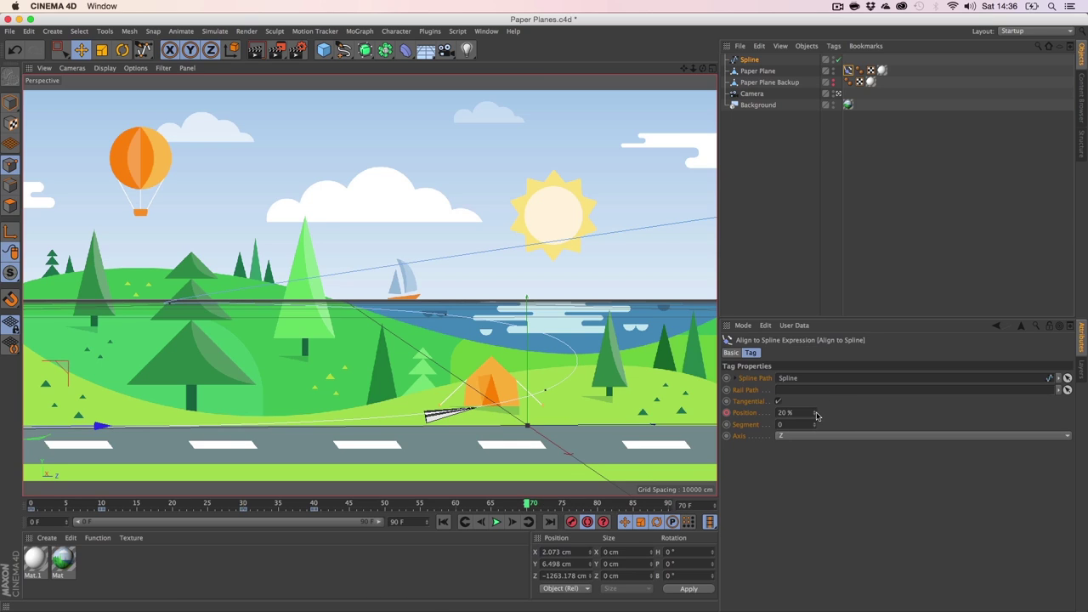
left_click_drag(817, 415, 867, 415)
left_click(725, 412, "ctrl")
Play the animation from frame 0 and check how the plane leaves the moving van between frames 30 and 60.
left_click(443, 522)
left_click(497, 522)
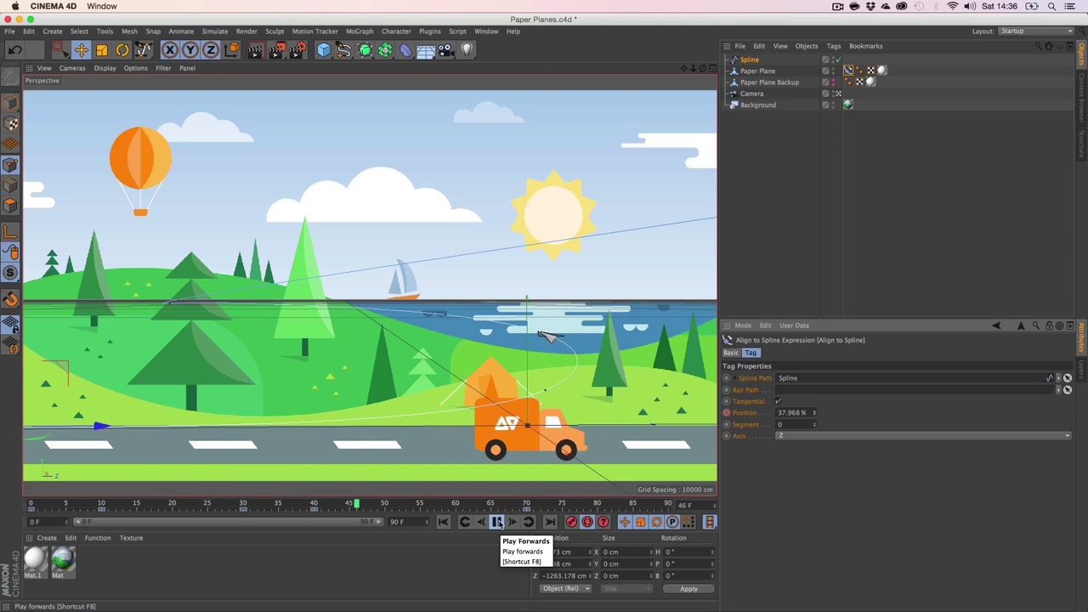
left_click_drag(383, 506, 440, 502)
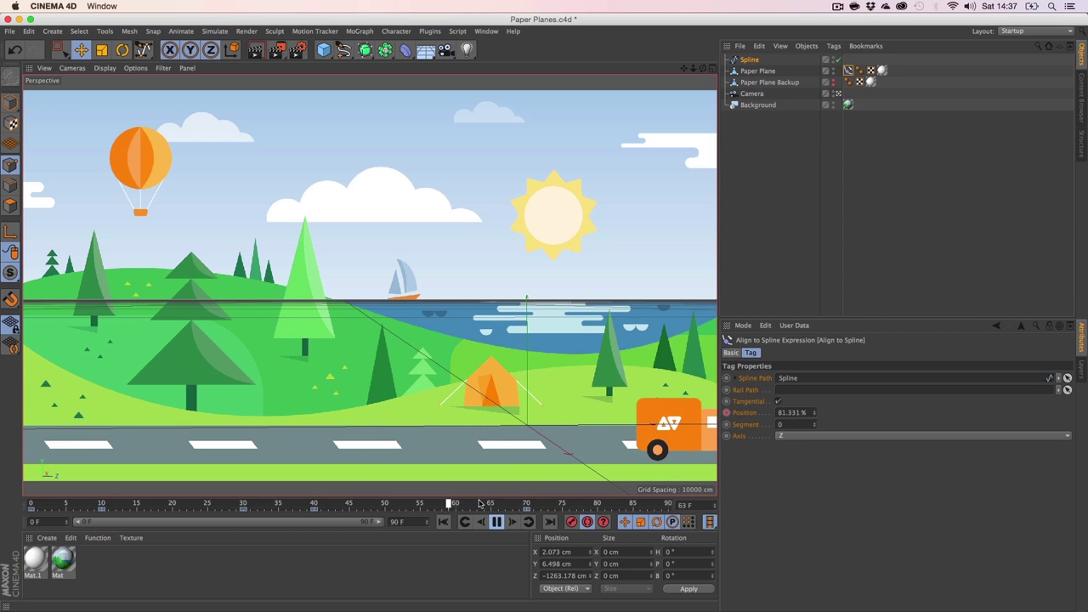
left_click(443, 522)
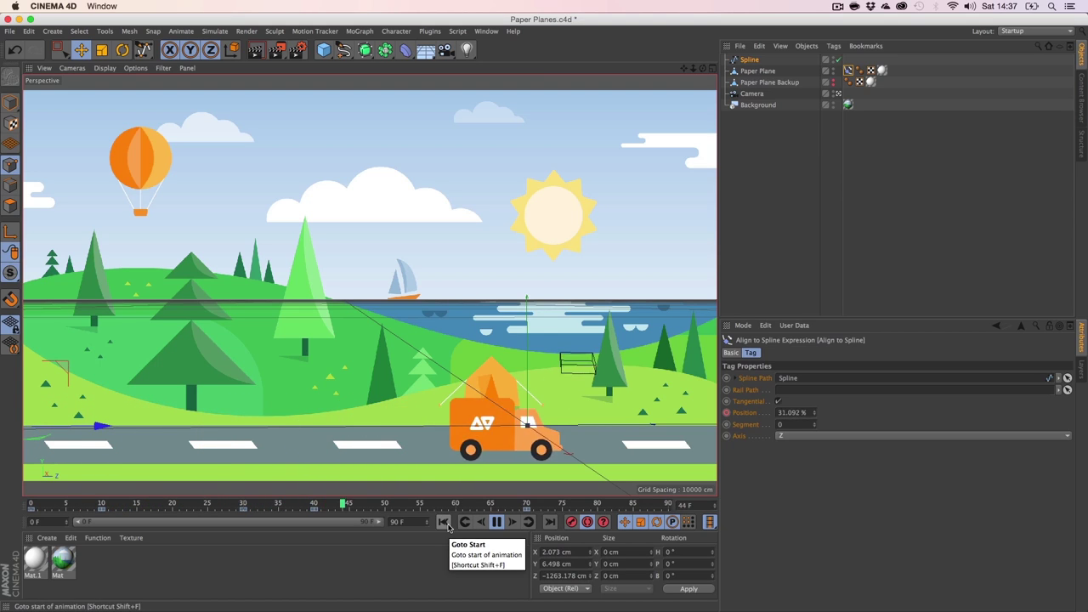
left_click_drag(253, 504, 313, 506)
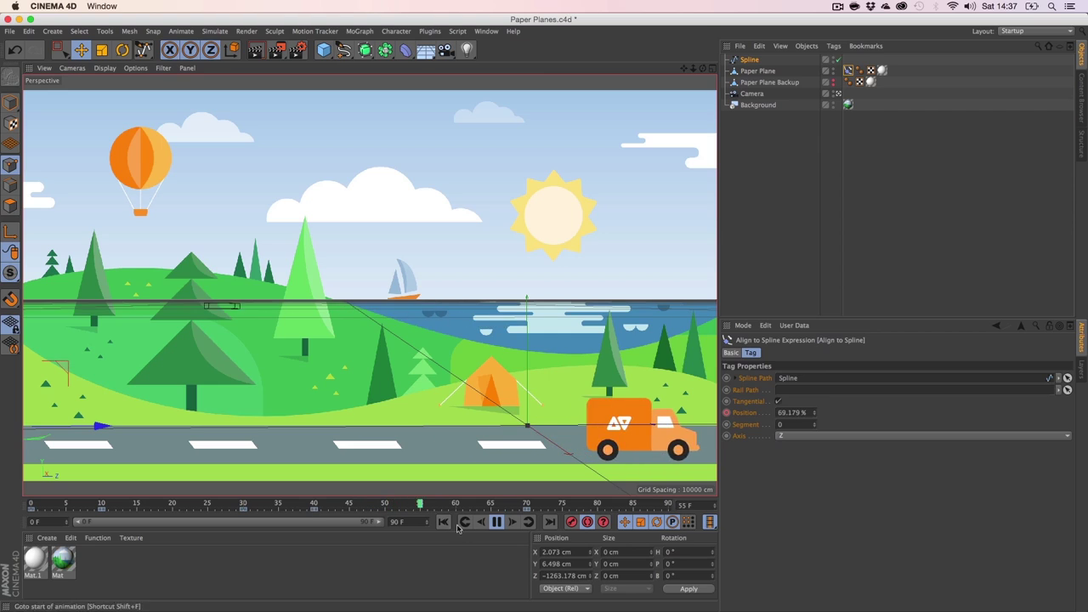
left_click(496, 522)
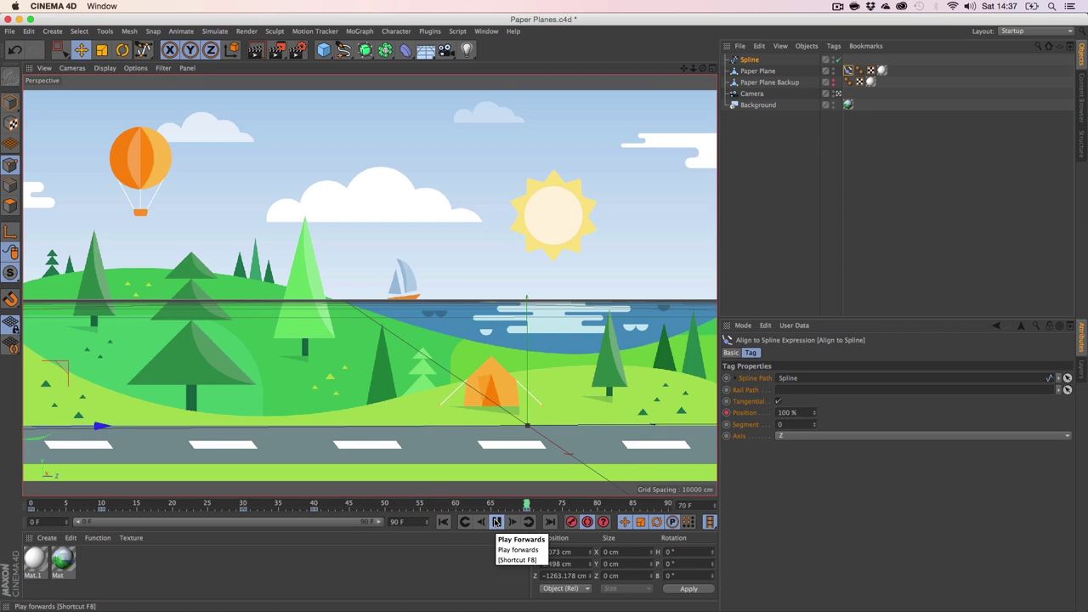
left_click(496, 522)
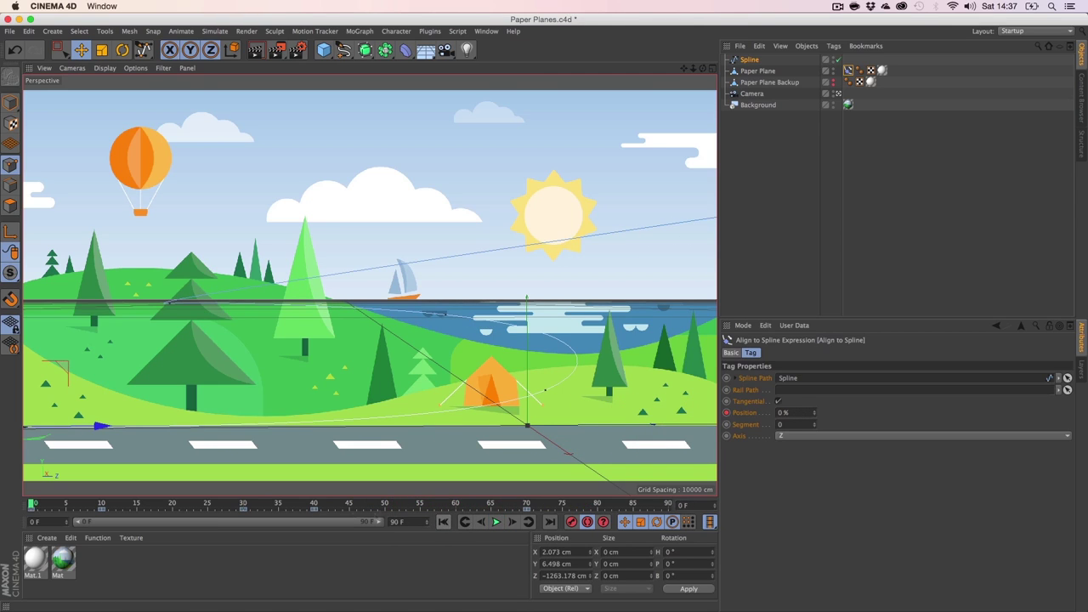
Open the Timeline and show the animation curve of the Align to Spline tag's Position track.
left_click(486, 31)
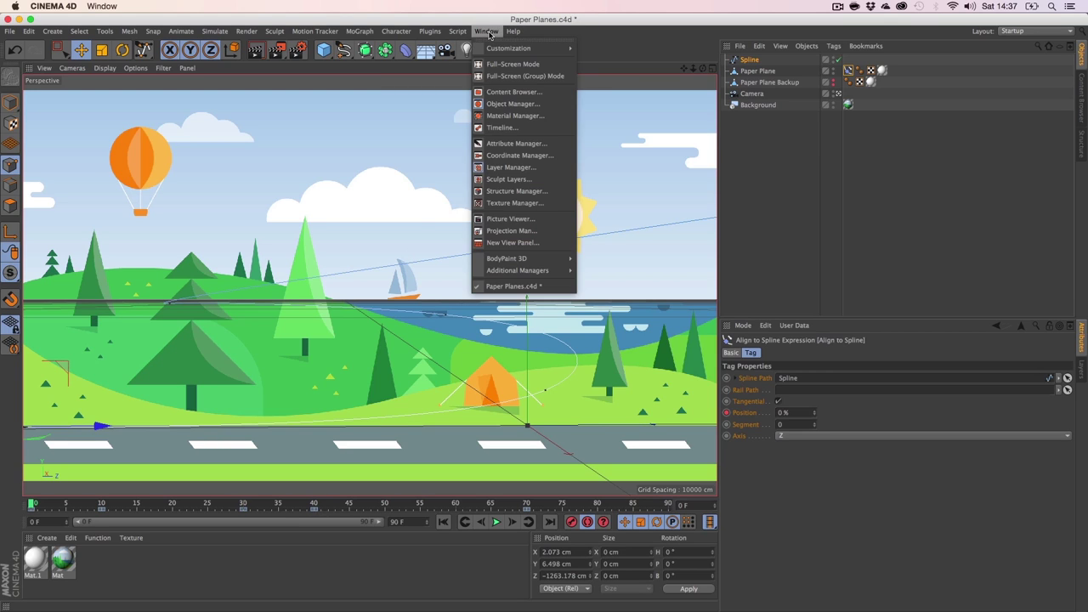
left_click(506, 129)
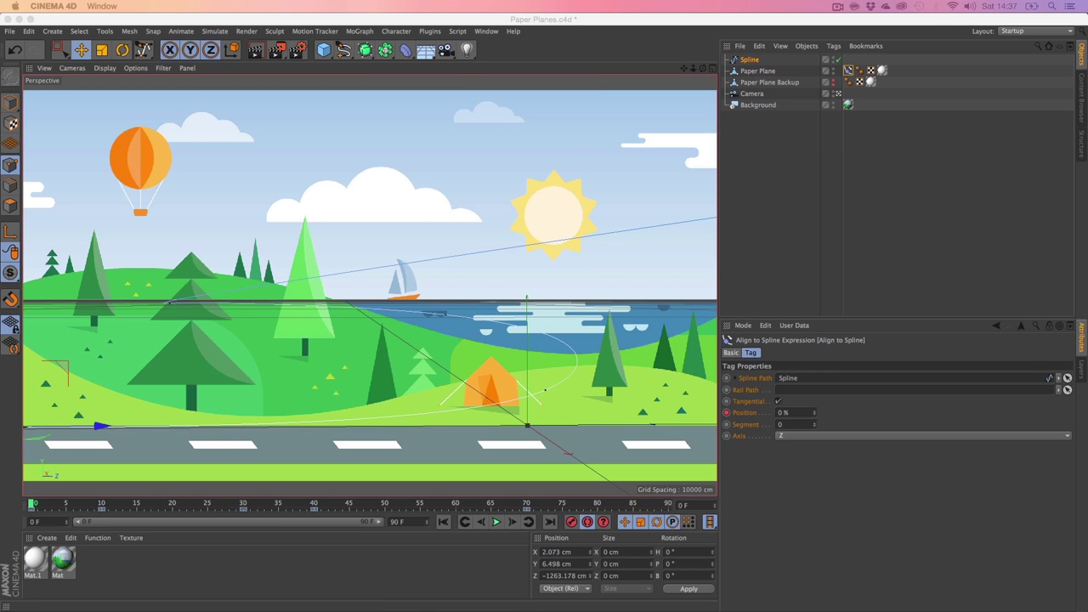
left_click(343, 188)
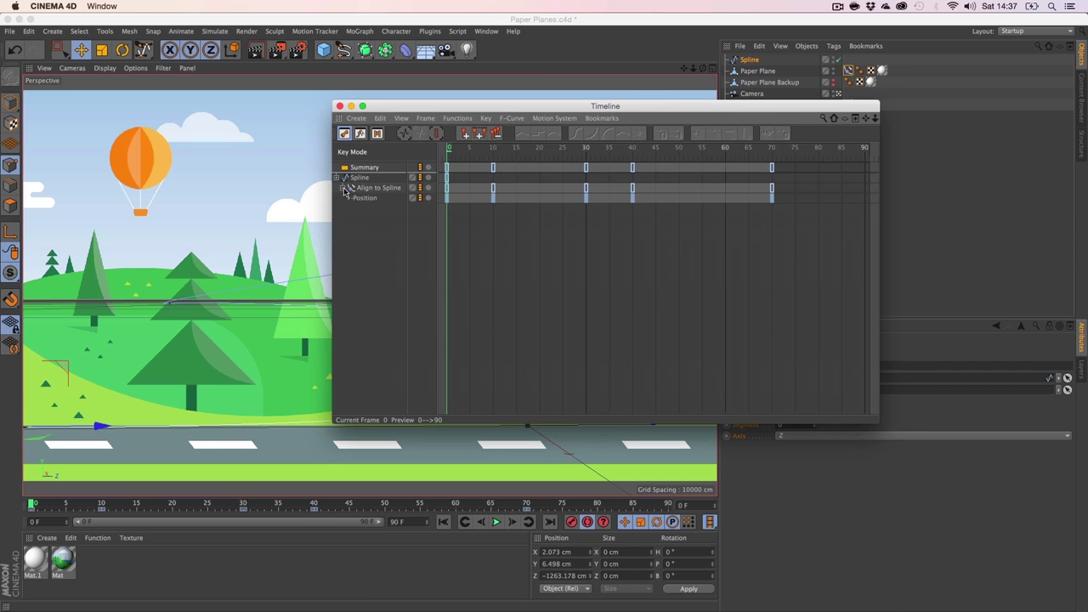
left_click(350, 199)
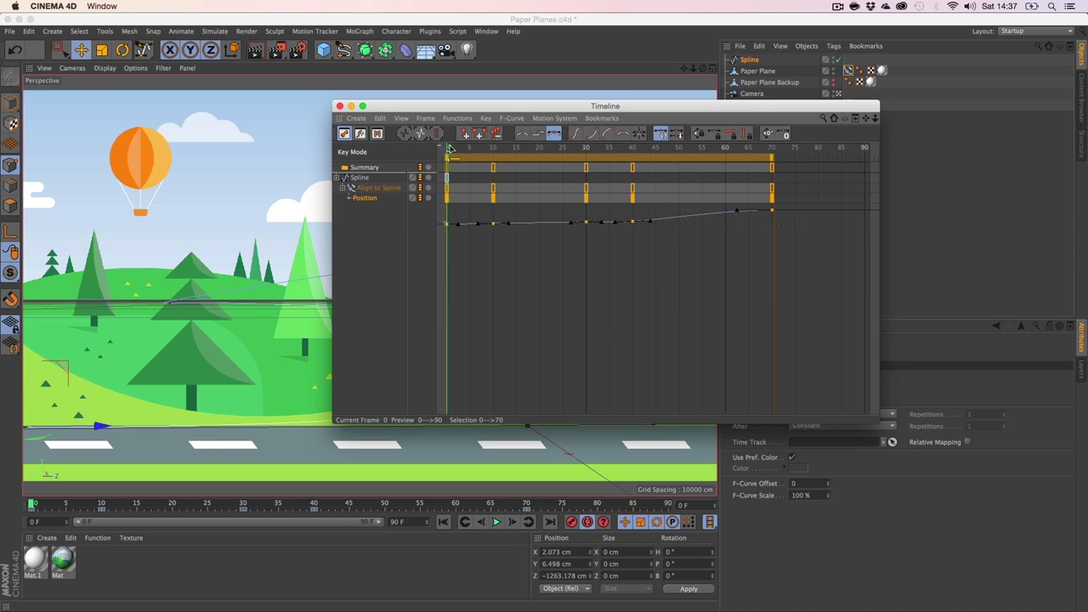
Move the Timeline window clear of the van and scrub to frame 35 to examine the plane's motion against it.
mouse_move(451, 147)
left_mouse_down()
mouse_move(484, 149)
mouse_move(448, 149)
left_mouse_up()
left_click(474, 151)
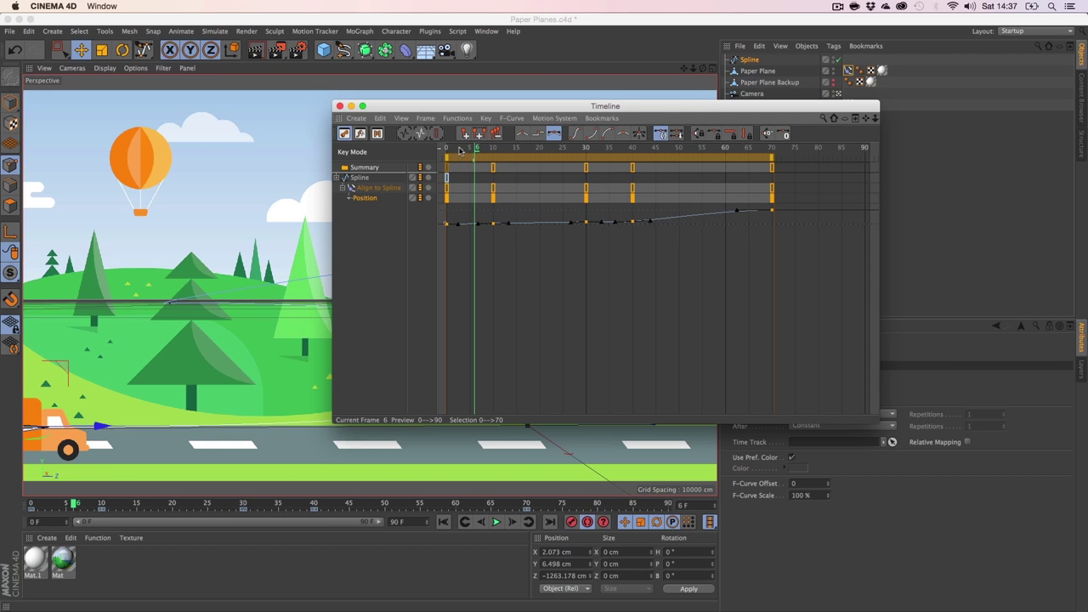
mouse_move(477, 150)
left_mouse_down()
mouse_move(443, 150)
mouse_move(559, 160)
left_mouse_up()
left_click_drag(537, 111, 546, 53)
mouse_move(571, 93)
left_mouse_down()
mouse_move(620, 91)
mouse_move(599, 95)
mouse_move(613, 95)
left_mouse_up()
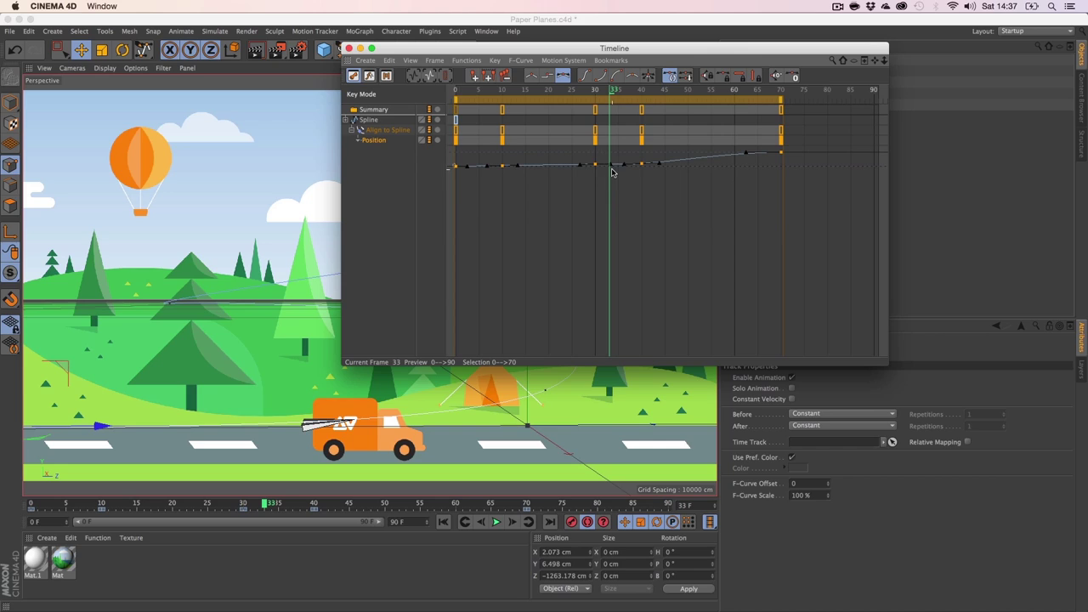
left_click(617, 181)
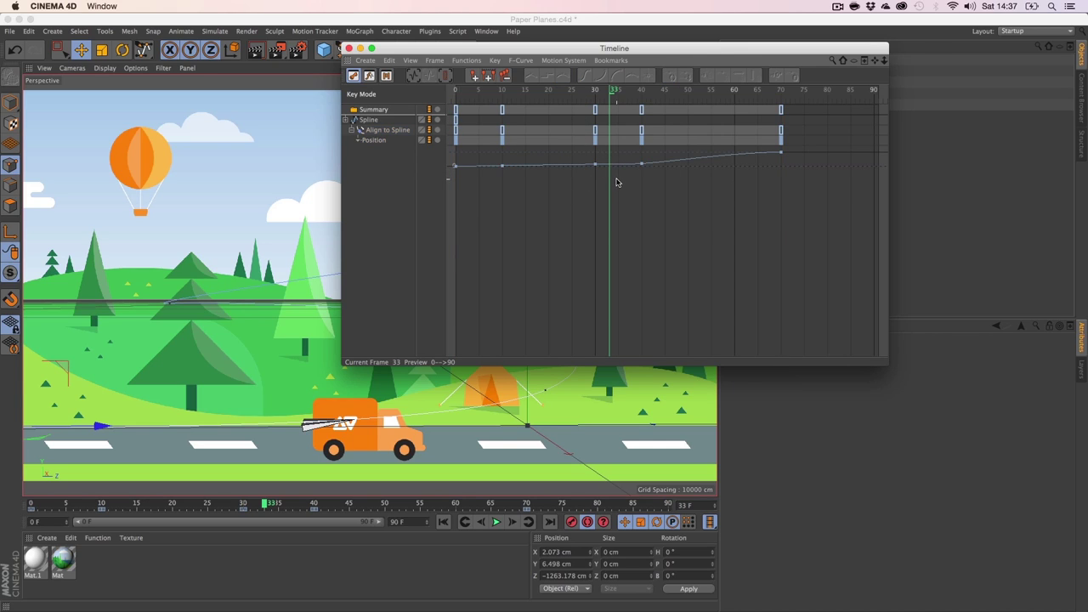
left_click(618, 92)
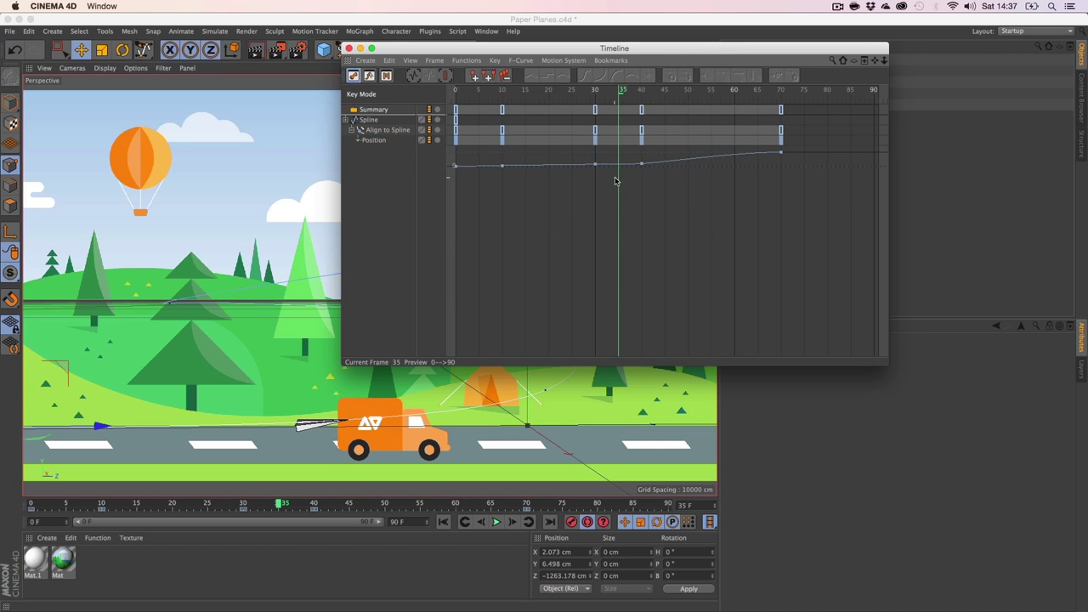
Show the Position track in F-Curve mode and enlarge the curve around the dip between frames 30 and 40.
left_click(369, 76)
left_click(380, 129)
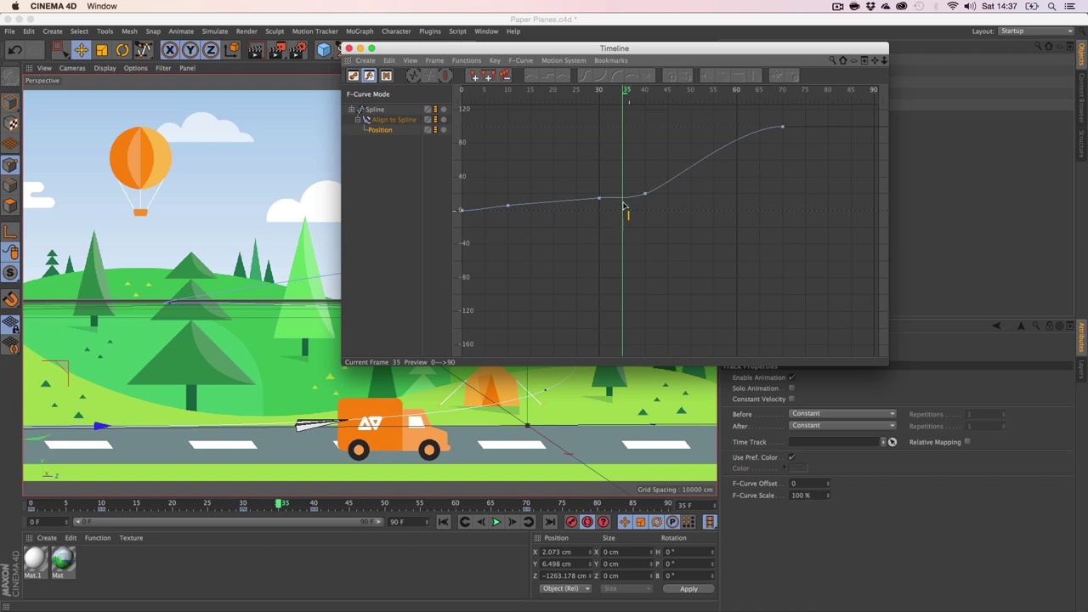
mouse_move(625, 92)
left_mouse_down()
mouse_move(583, 91)
mouse_move(631, 100)
left_mouse_up()
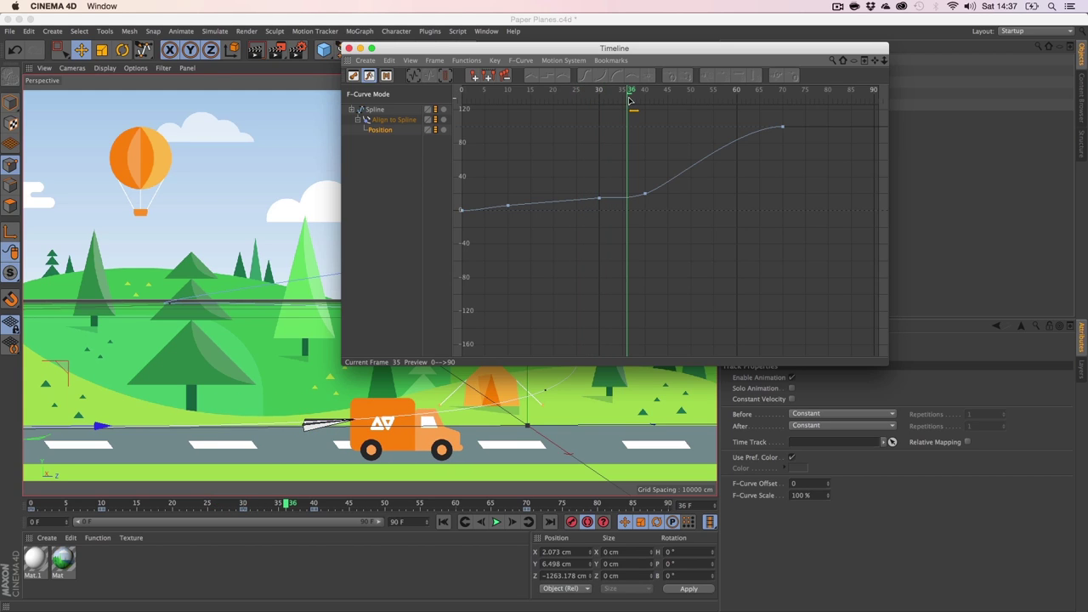
left_click_drag(623, 218, 632, 267)
key("1")
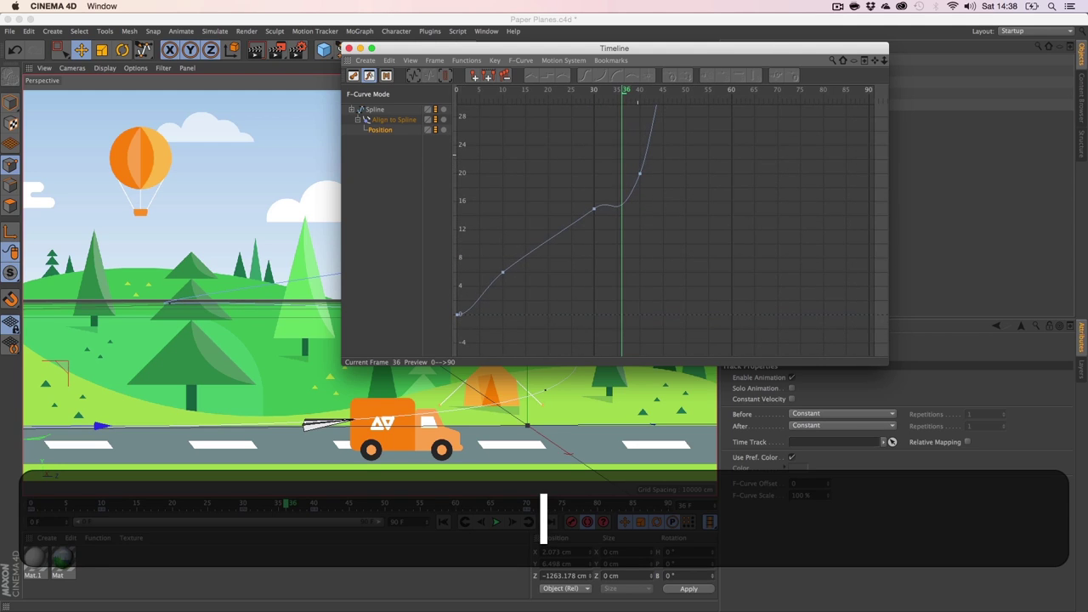
Try reshaping the tangents of the frame 30 Position key to flatten the dip, and undo the changes.
left_click(618, 211)
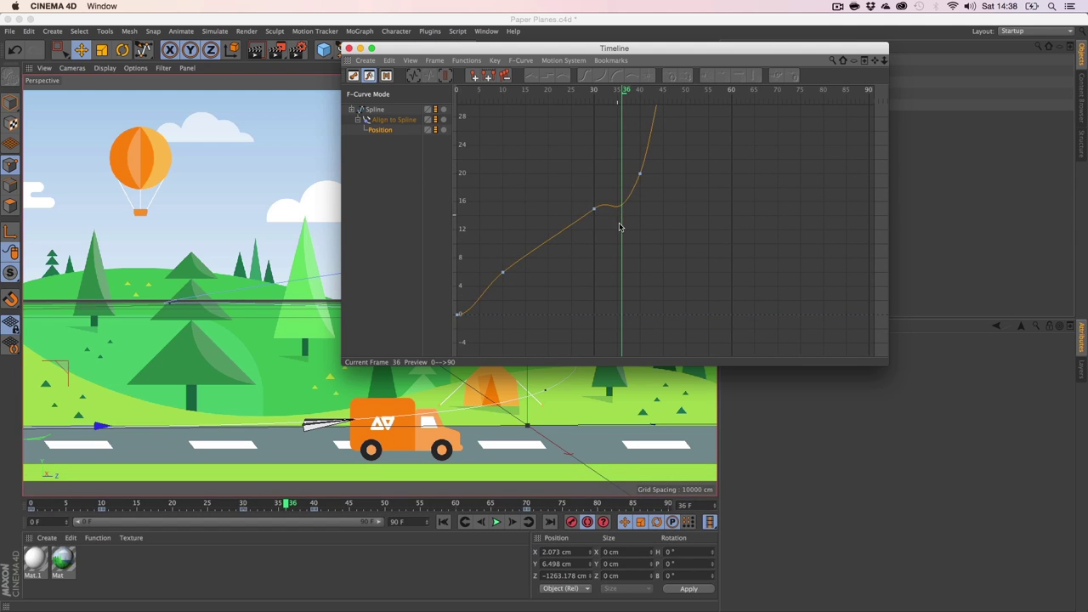
left_click(595, 210)
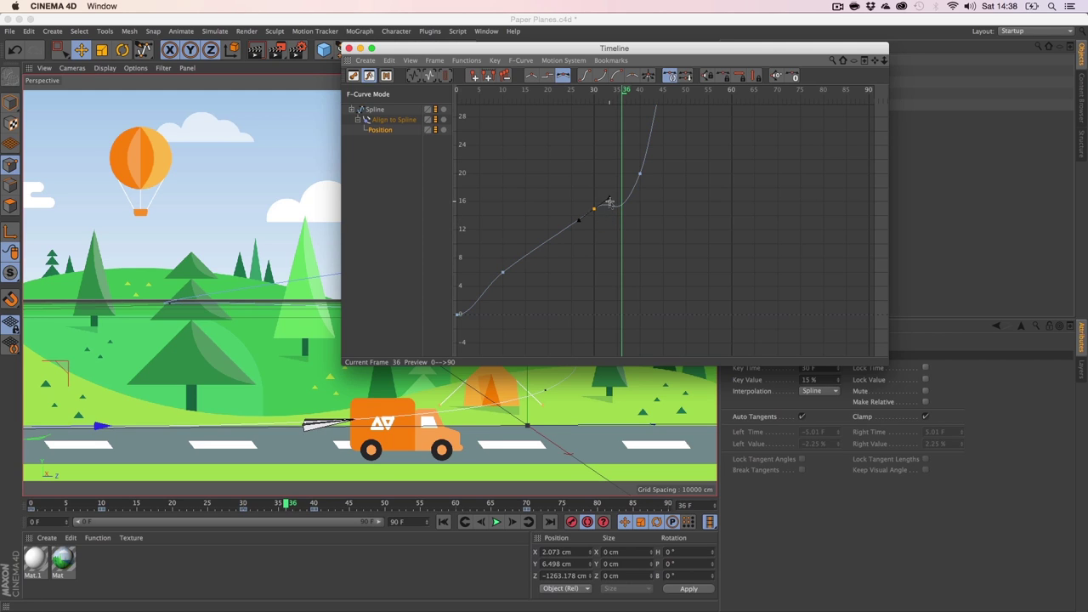
left_click(611, 203)
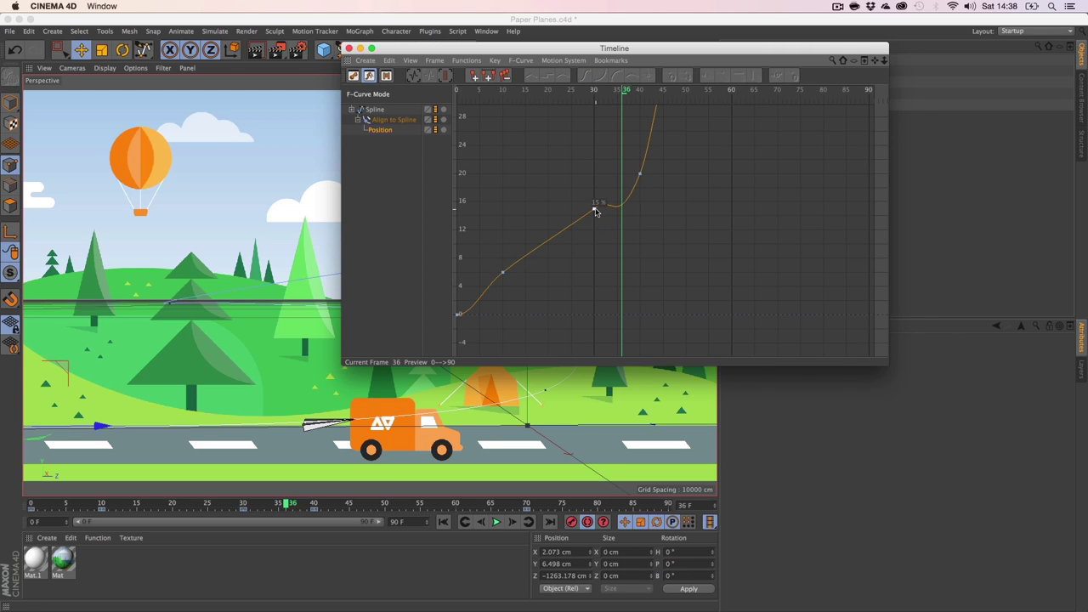
left_click(594, 210)
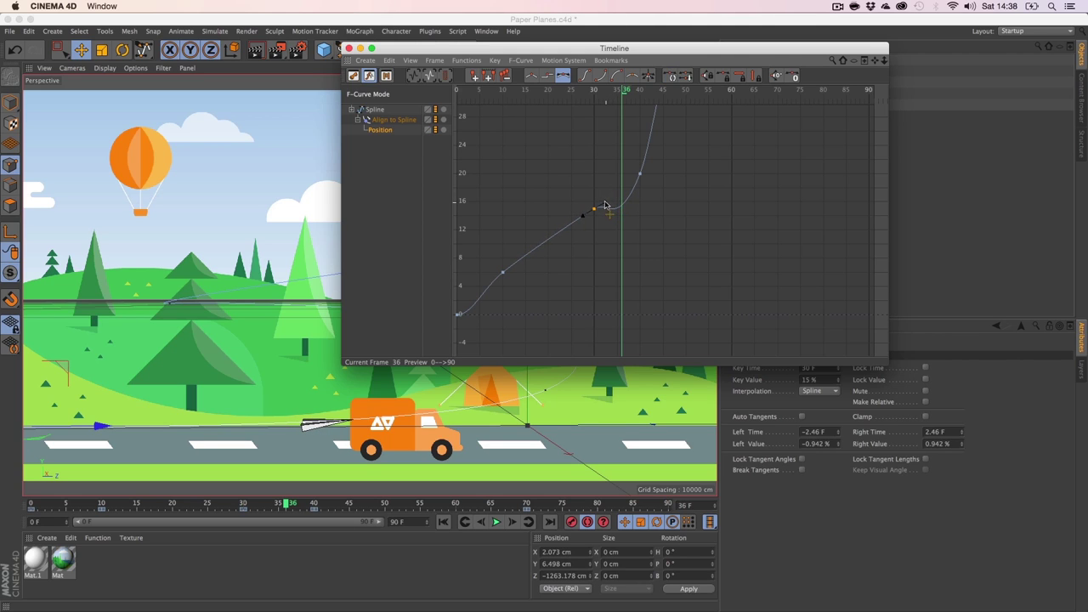
key("super+z")
key("super+z")
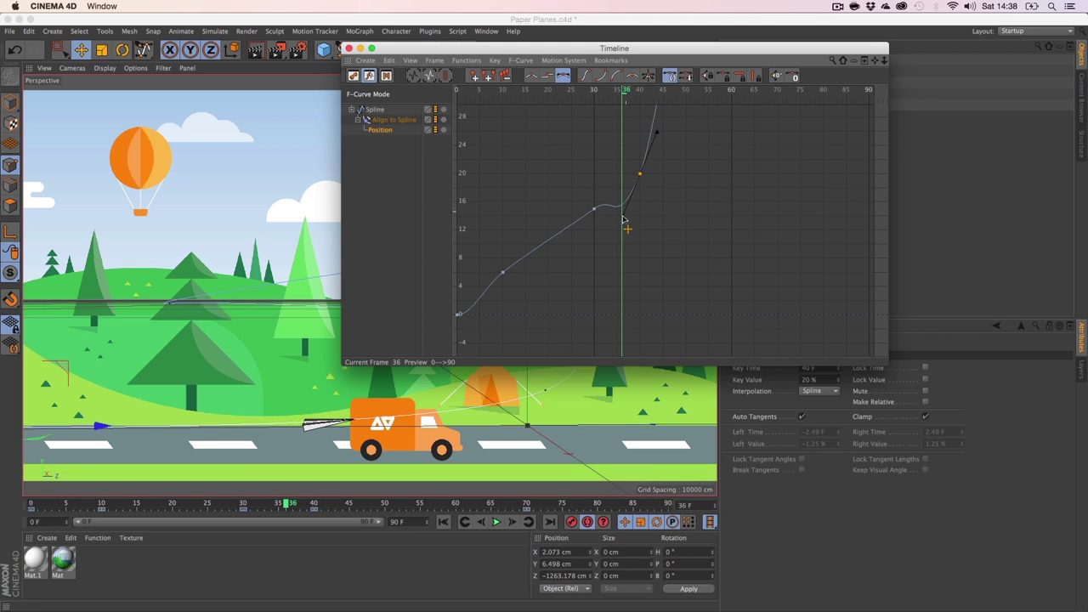
Smooth the dip by adjusting the left tangent of the frame 40 Position key to about -3.15 F and -2.408 %, and play from frame 0.
left_click_drag(627, 207, 625, 206)
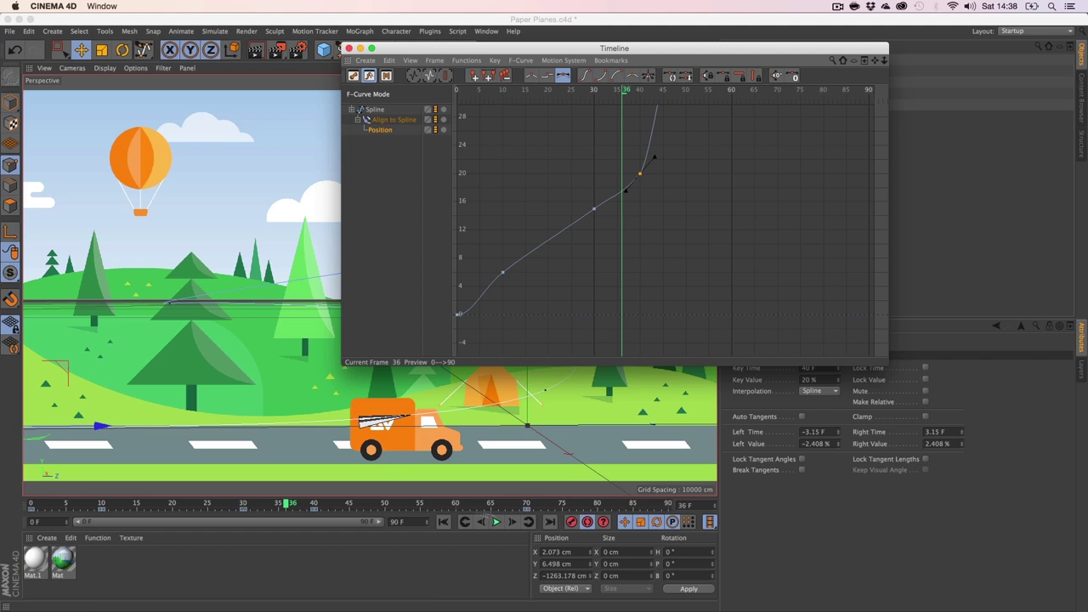
left_click(444, 522)
left_click(497, 522)
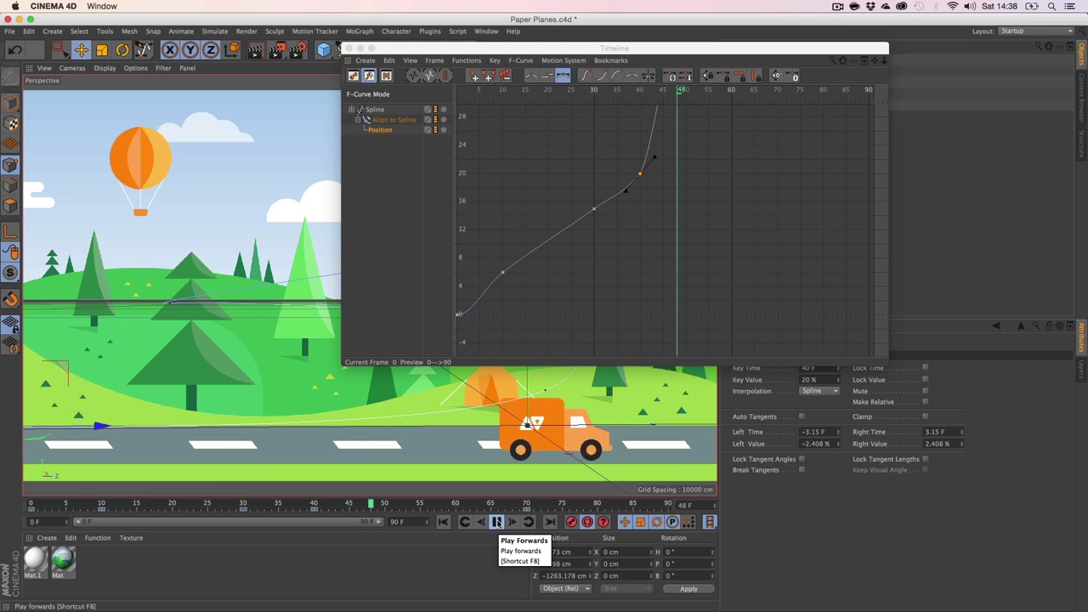
left_click(497, 521)
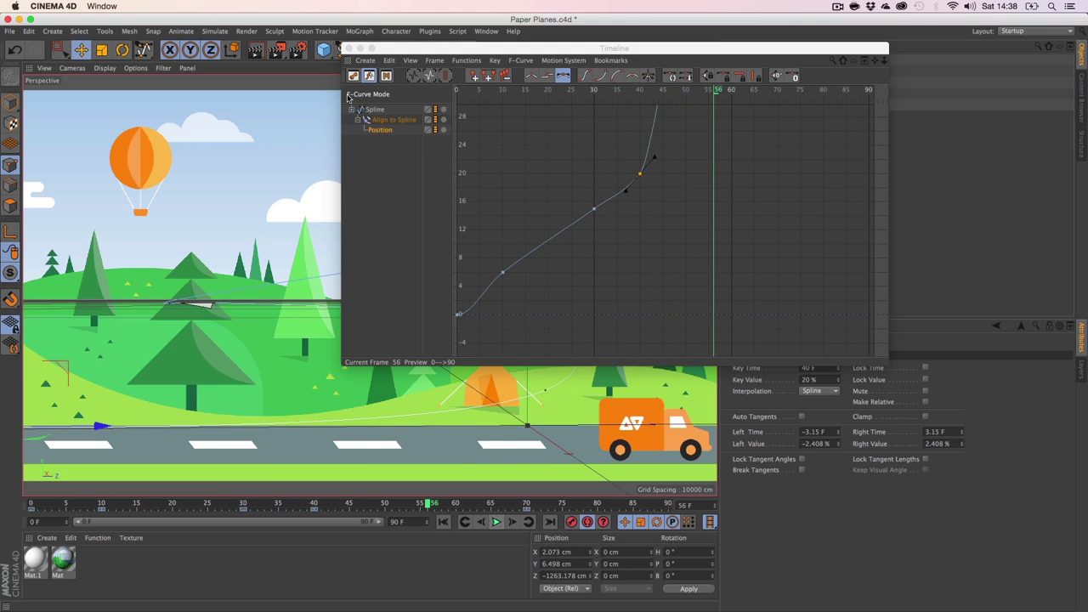
Close the Timeline window, play the animation, and move the final 100 % Position key to frame 80.
left_click(348, 48)
key("shift+f")
key("F8")
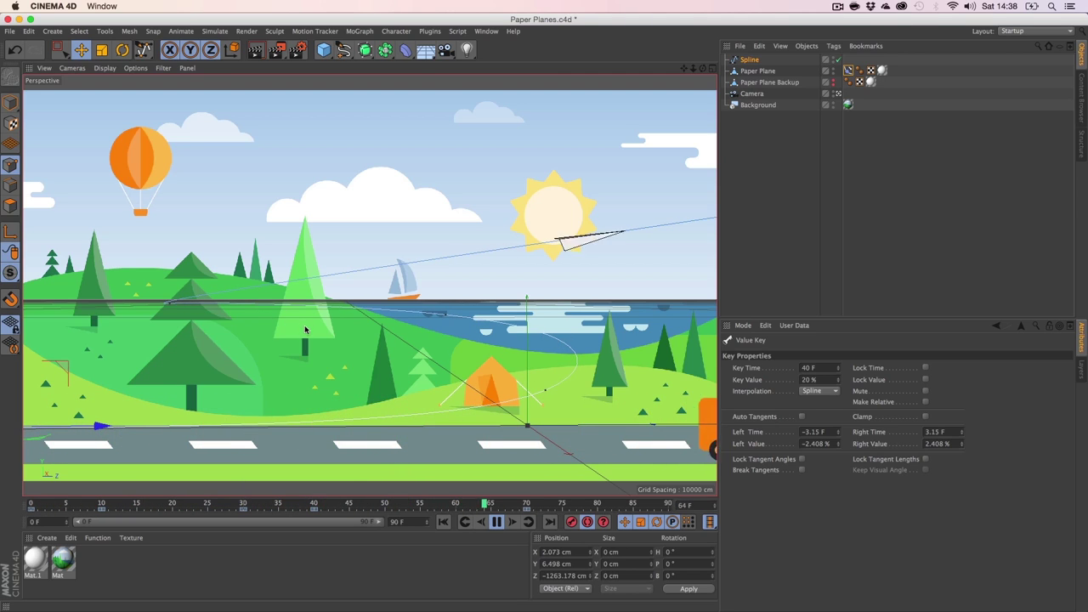
left_click(590, 509)
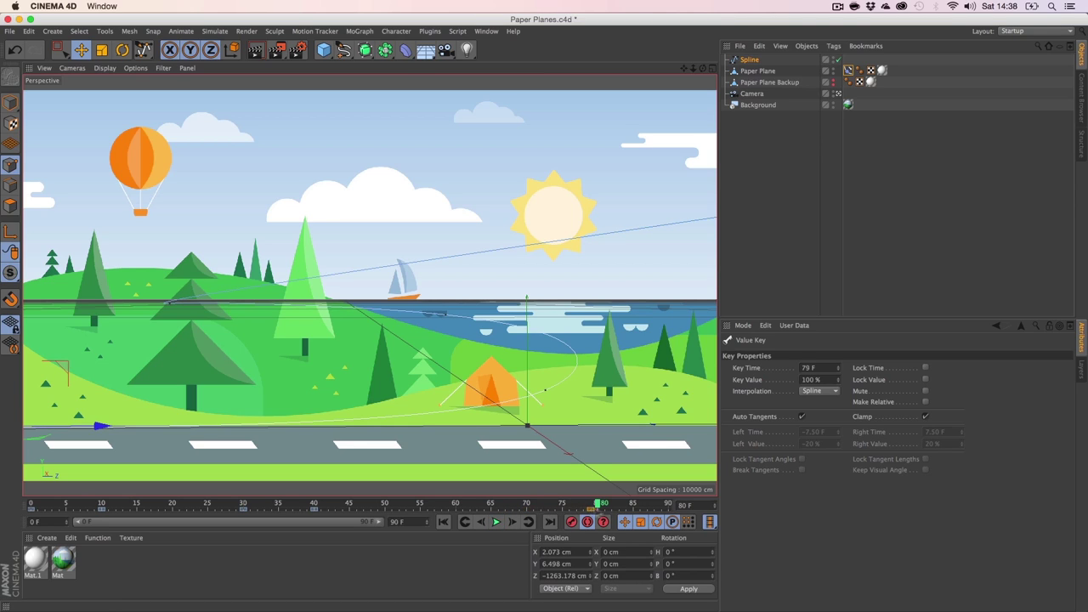
left_click_drag(661, 508, 669, 511)
Play the animation from frame 0 and scrub through to frame 70 to check the plane's timing against the van.
left_click(443, 522)
left_click(496, 522)
left_click(496, 522)
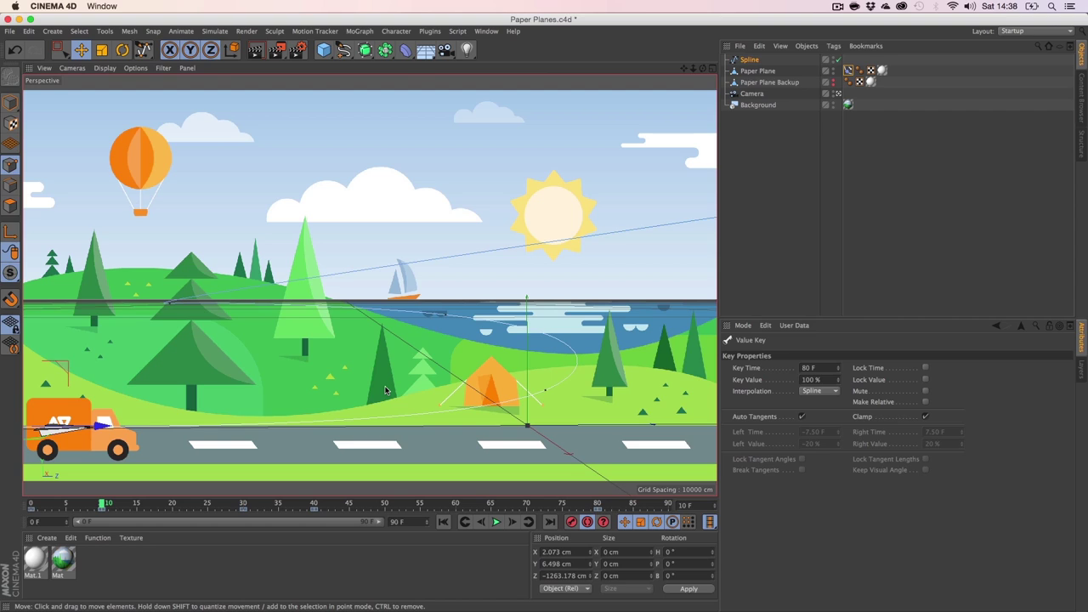
left_click(443, 522)
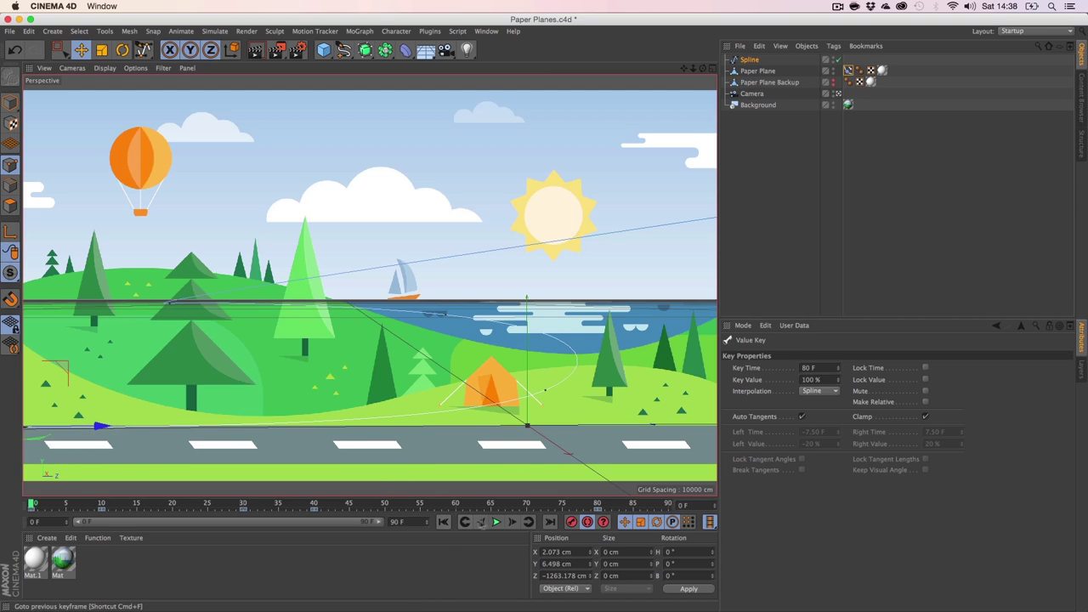
left_click(497, 523)
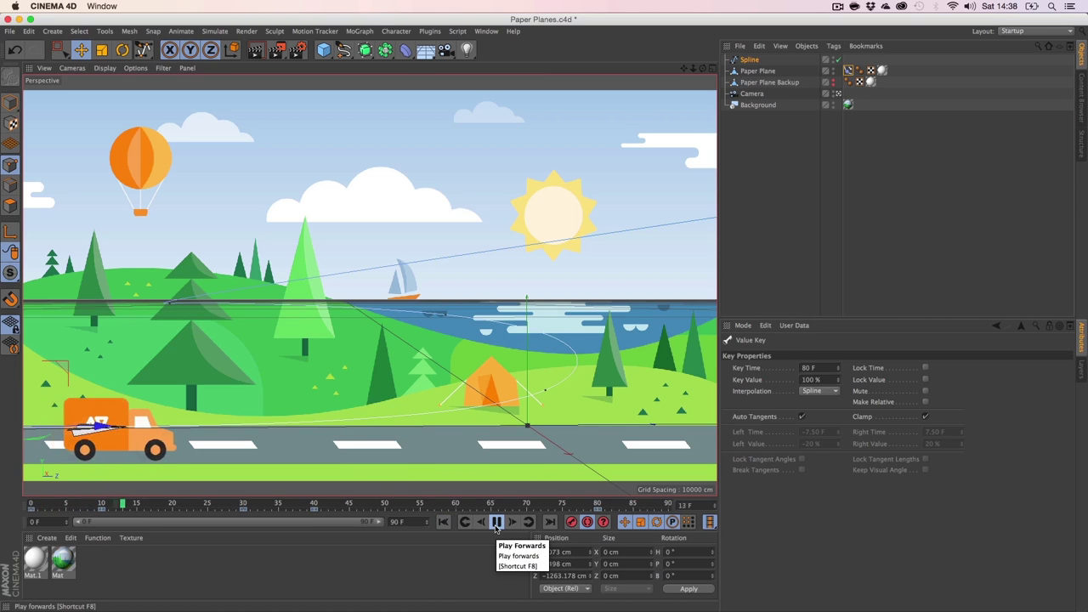
left_click(496, 524)
mouse_move(352, 505)
left_mouse_down()
mouse_move(315, 505)
mouse_move(431, 505)
mouse_move(349, 503)
left_mouse_up()
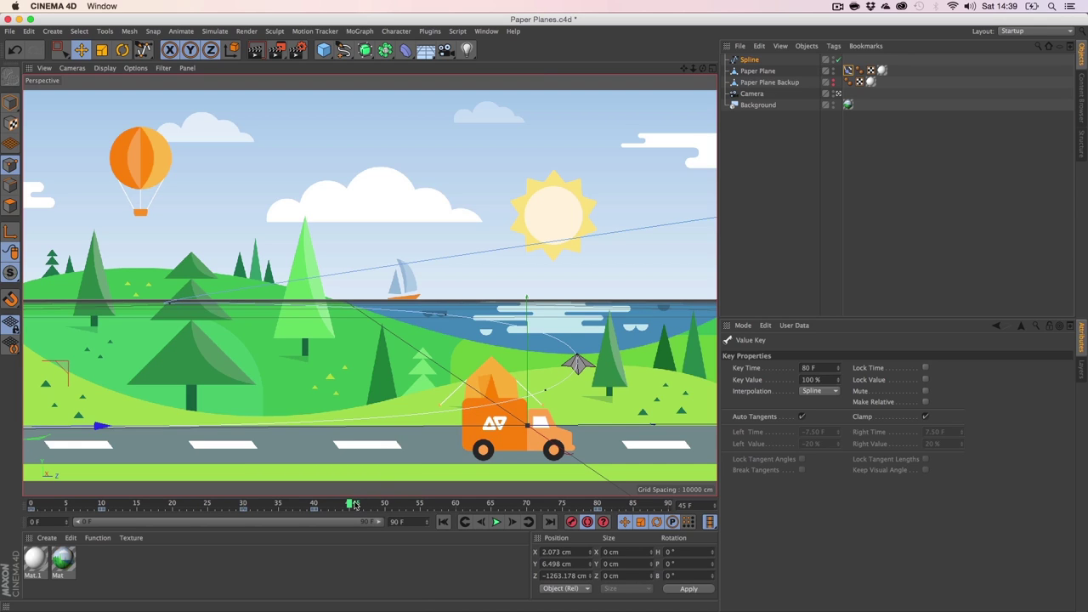
left_click_drag(357, 503, 529, 503)
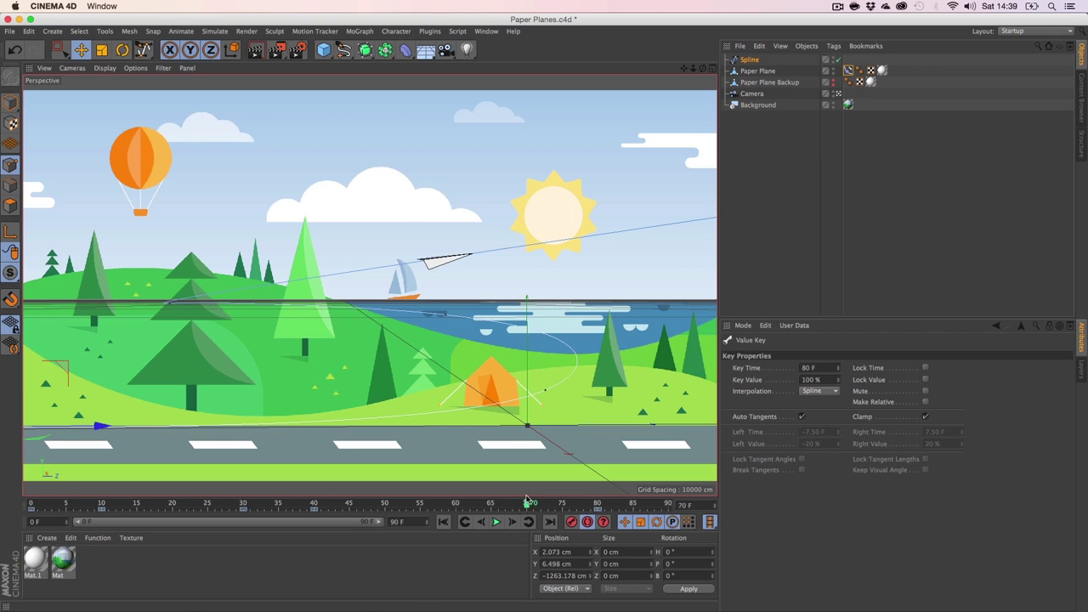
At frame 65, rotate the Paper Plane object in Model mode to a bank of about 317.4° with automatic keyframing on.
left_click(756, 72)
left_click_drag(532, 508, 492, 502)
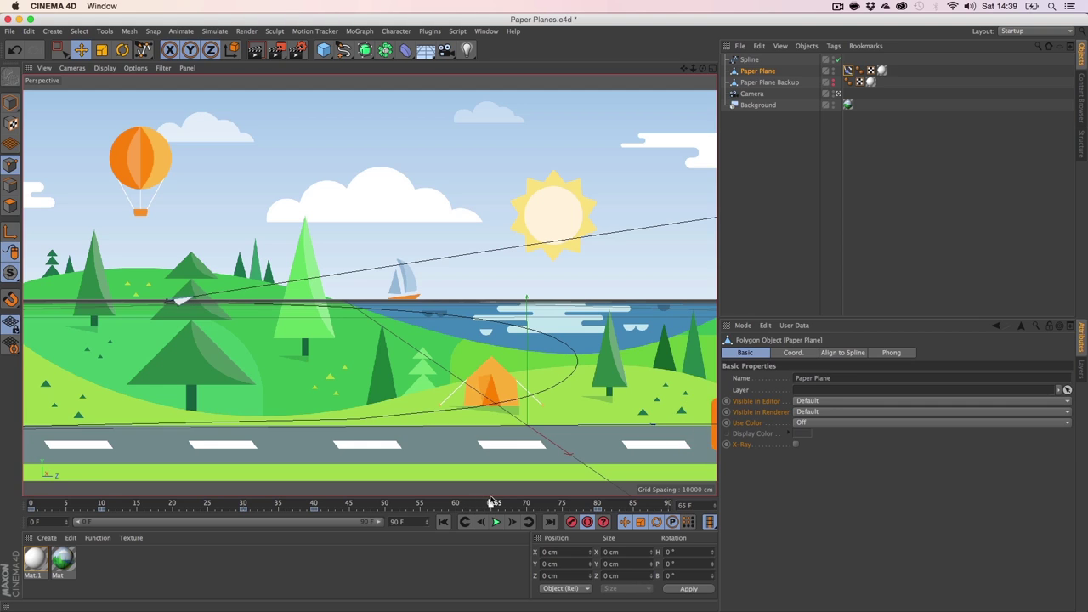
key("r")
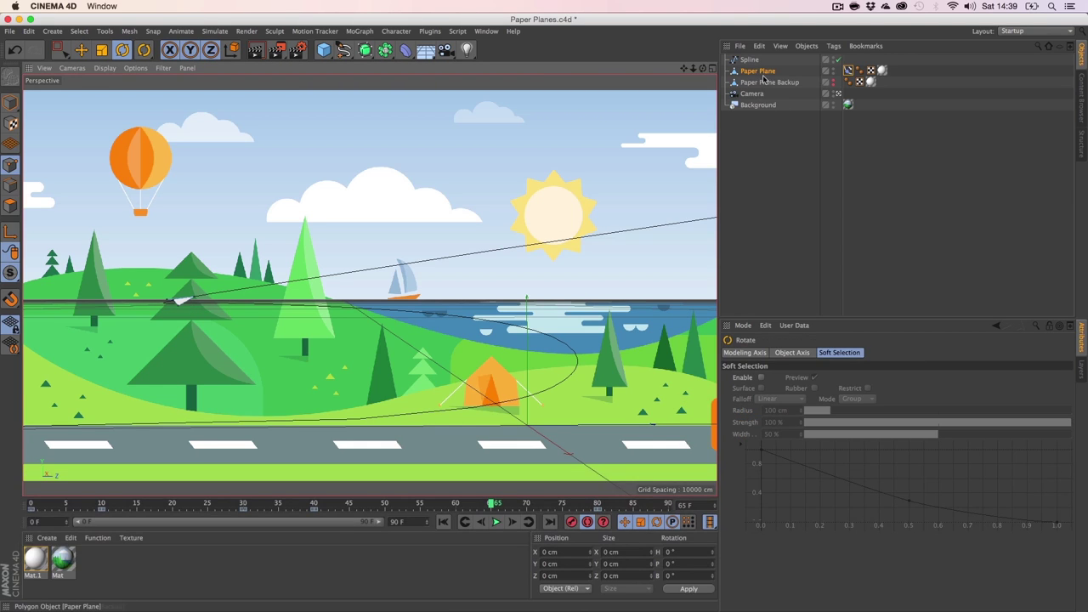
left_click(762, 71)
key("r")
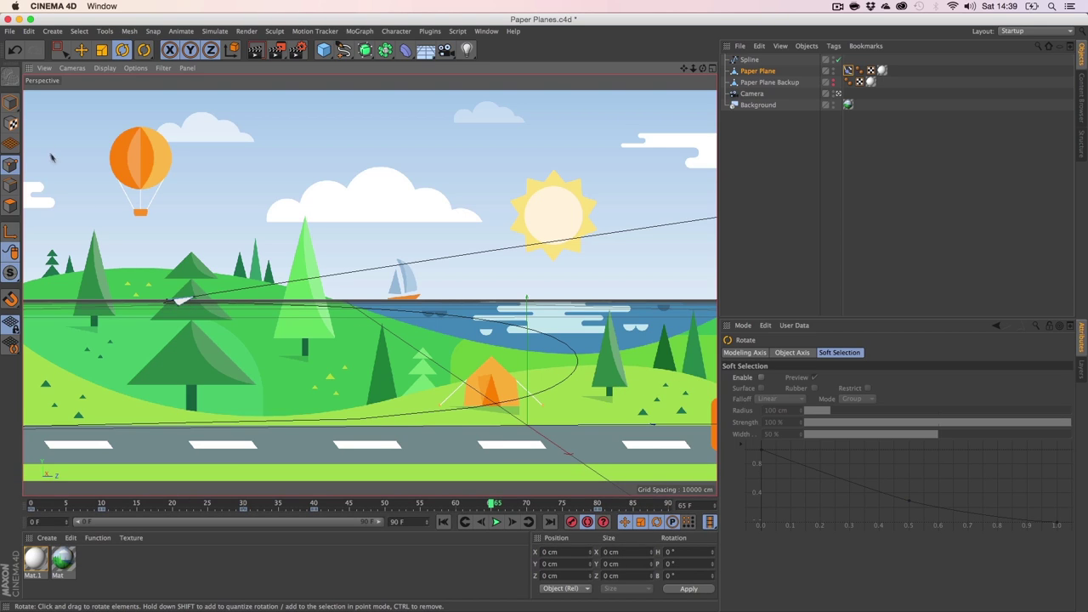
left_click(9, 103)
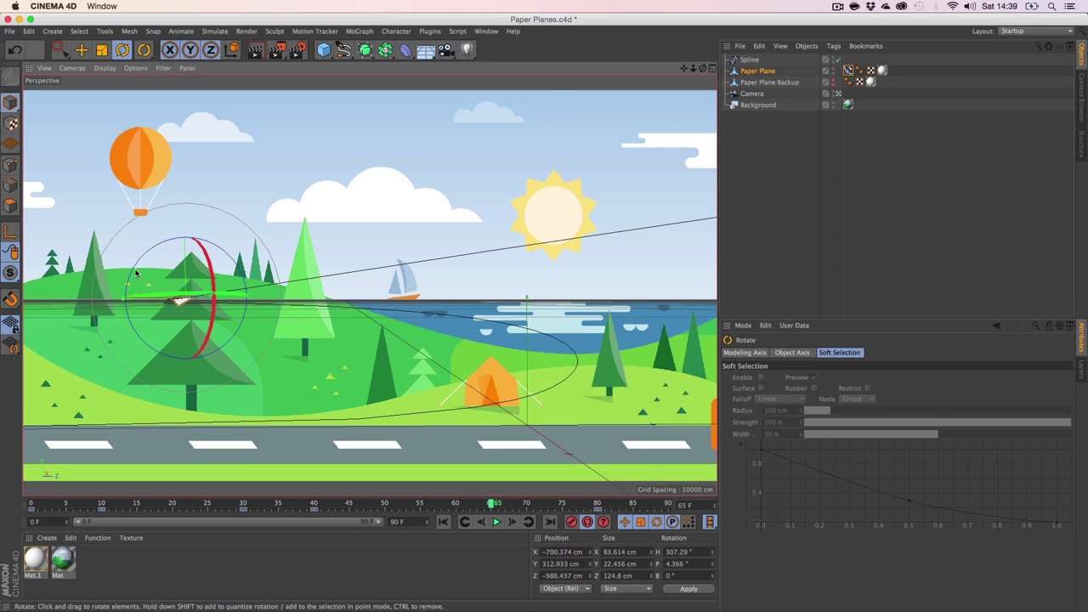
left_click_drag(133, 273, 166, 245)
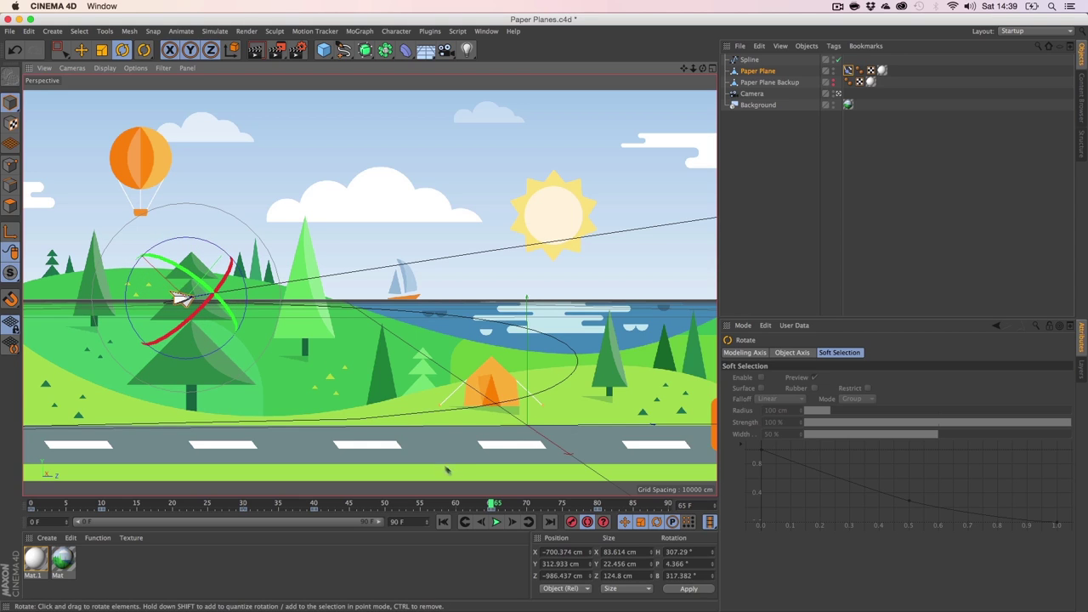
At frame 10, keyframe the Paper Plane's bank at about 352.4°, scrub ahead to check the rotation, and save the project.
left_click_drag(492, 503, 487, 504)
left_click_drag(402, 503, 102, 503)
left_click_drag(44, 417, 51, 395)
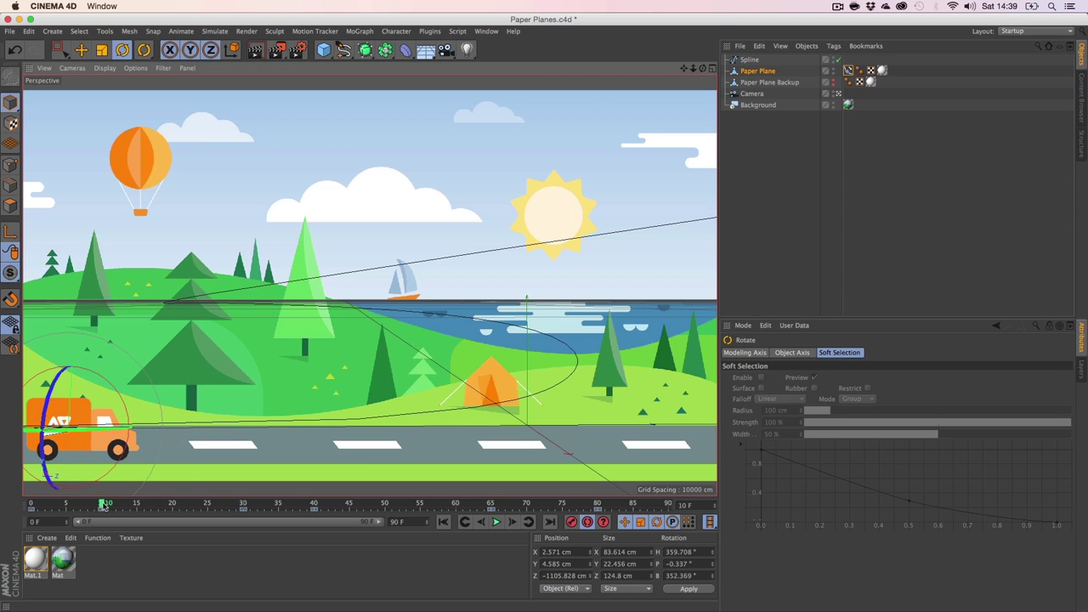
left_click_drag(102, 503, 578, 507)
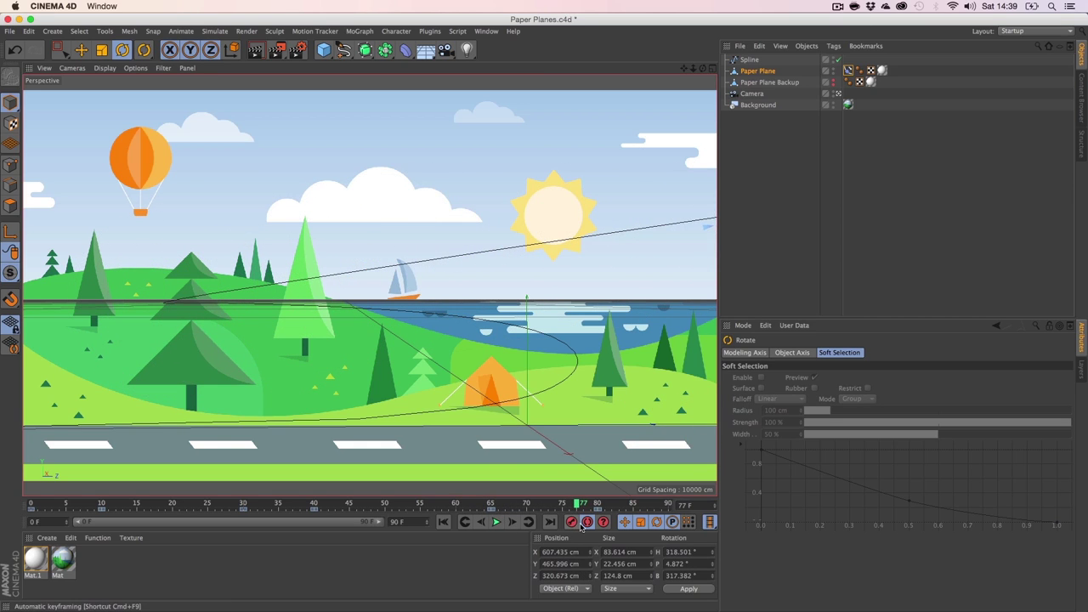
key("super+s")
Play the animation from frame 0 and scrub through to frame 76 to examine the plane's banking along the path.
left_click(443, 522)
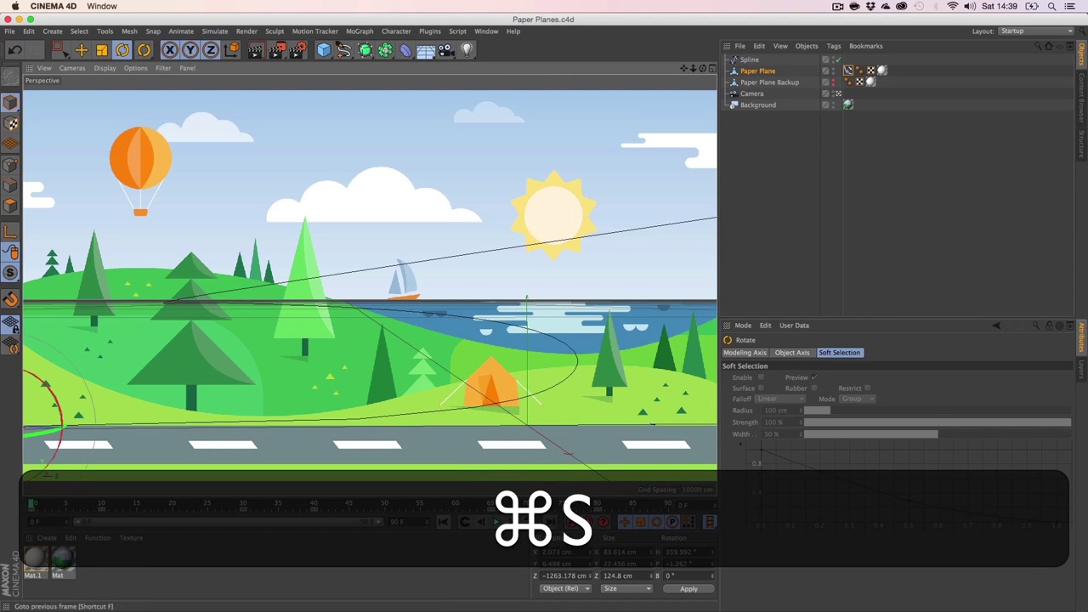
left_click(496, 522)
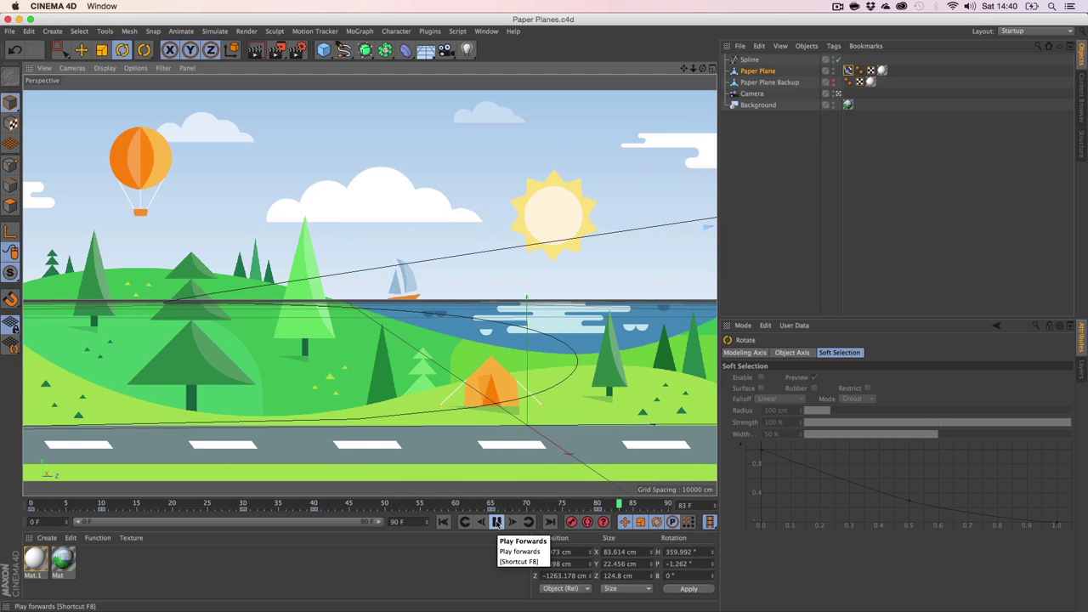
left_click(496, 522)
left_click(443, 522)
left_click(497, 522)
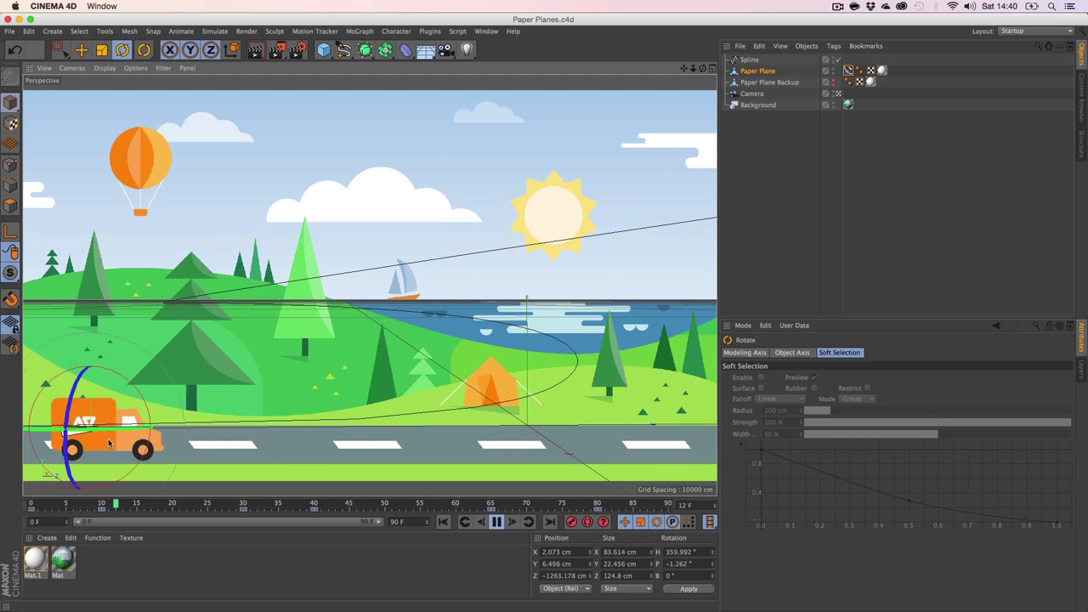
left_click(496, 522)
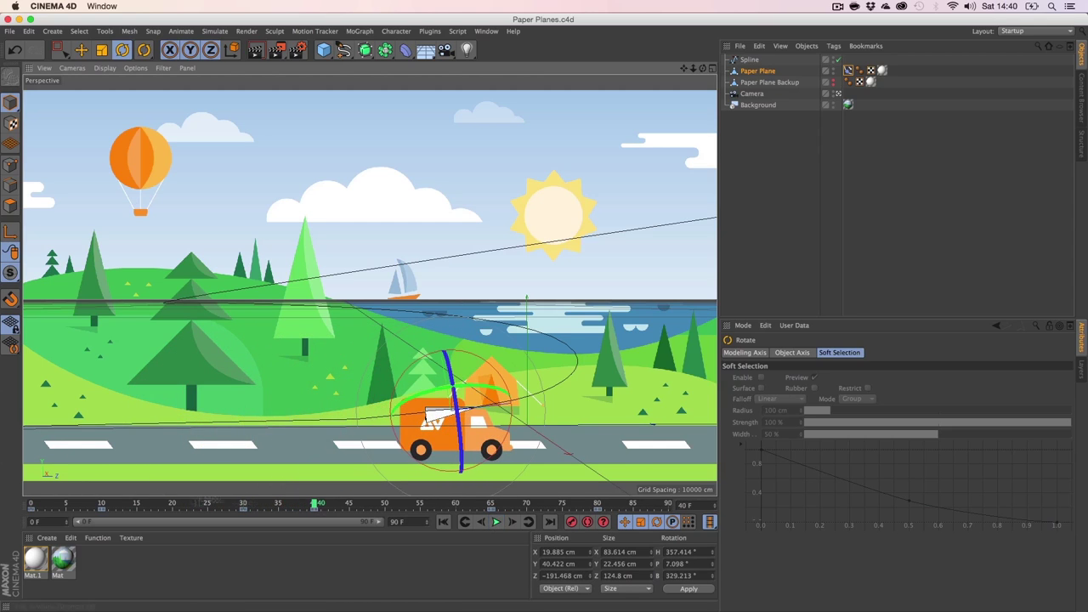
left_click_drag(34, 505, 571, 504)
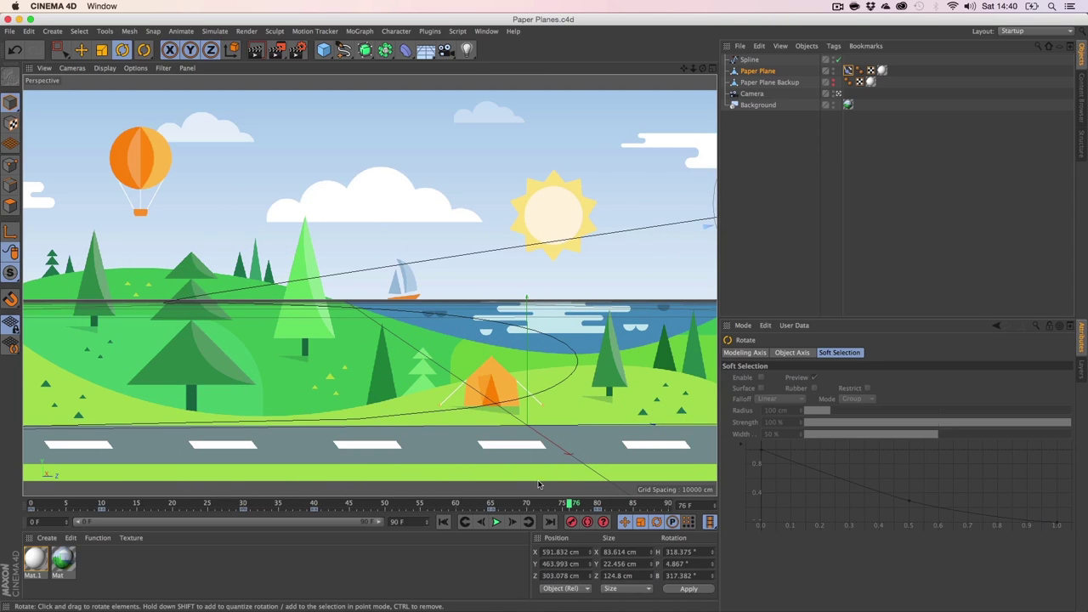
Play the complete animation once more from frame 0 with nothing selected, and save the project.
key("super+s")
left_click(443, 522)
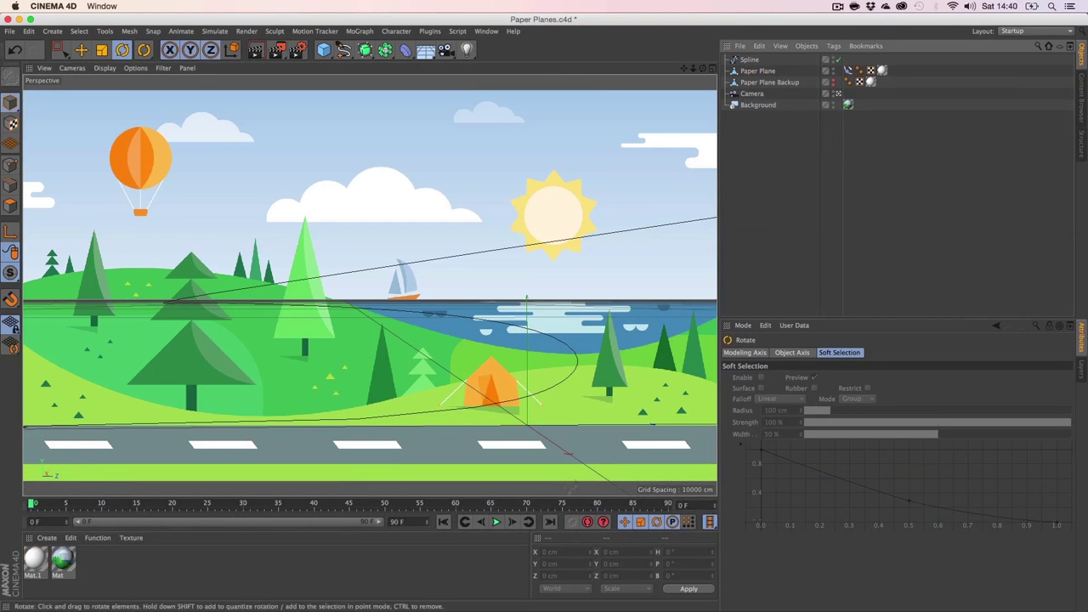
left_click(497, 522)
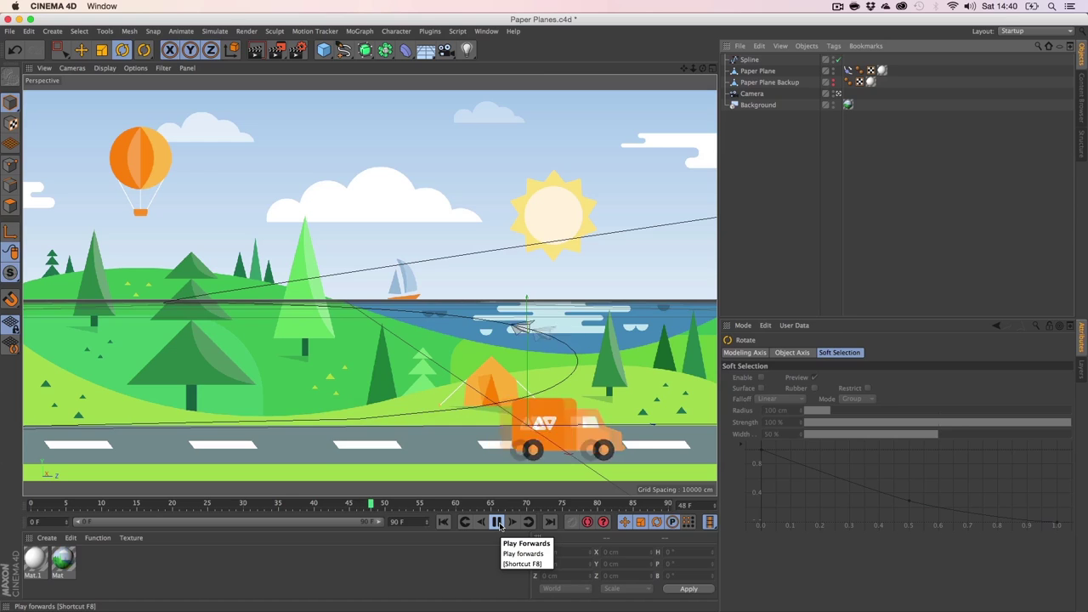
left_click(497, 522)
key("super+s")
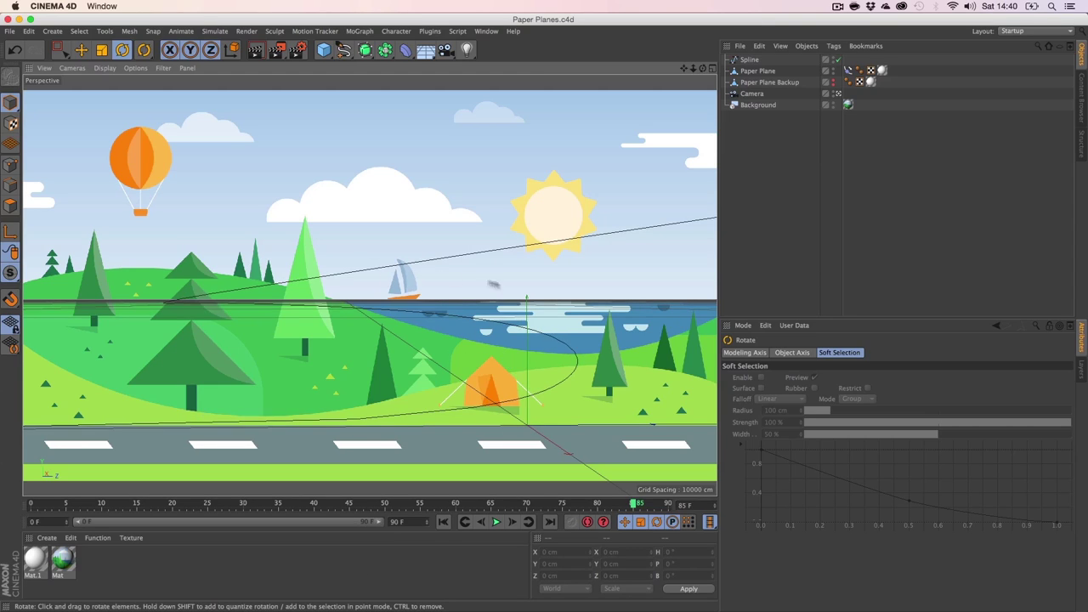
Scrub back to frame 72, hide the Background object in both the editor and the renderer, and save the project.
left_click_drag(636, 503, 542, 490)
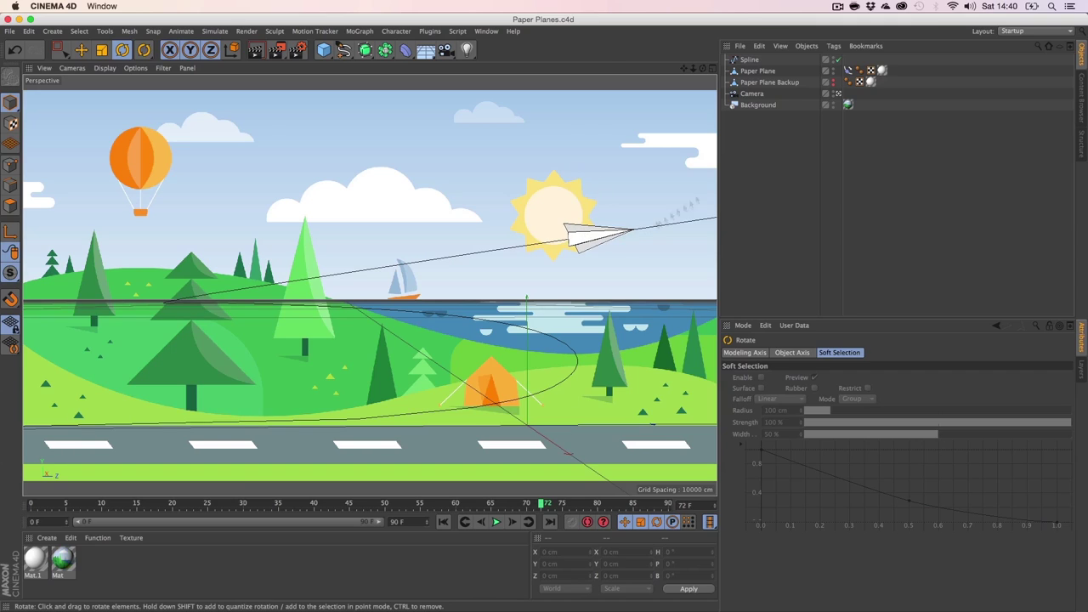
left_click(750, 60)
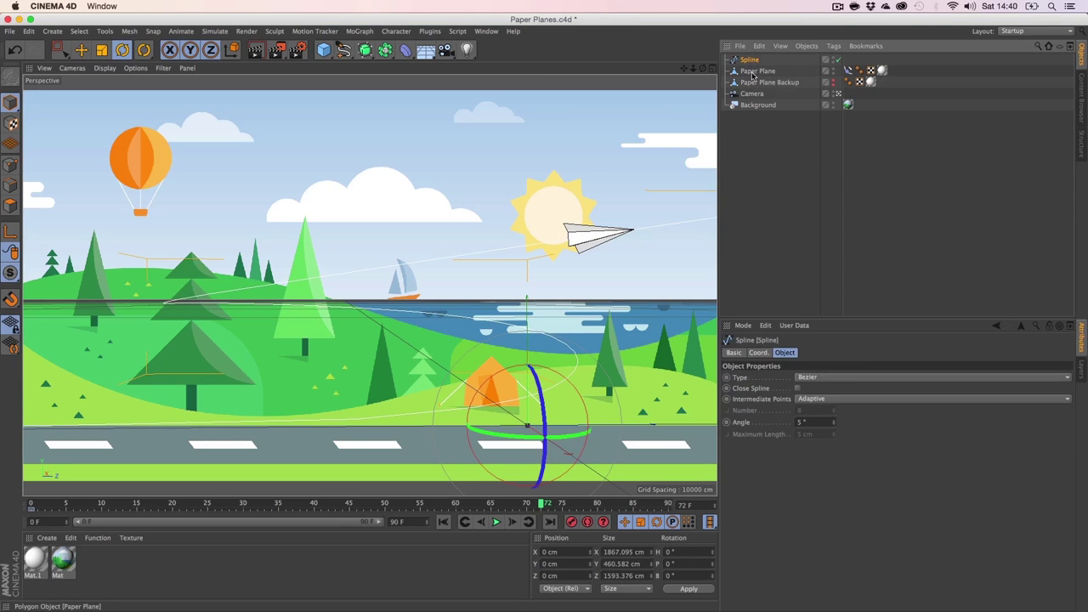
left_click(753, 71)
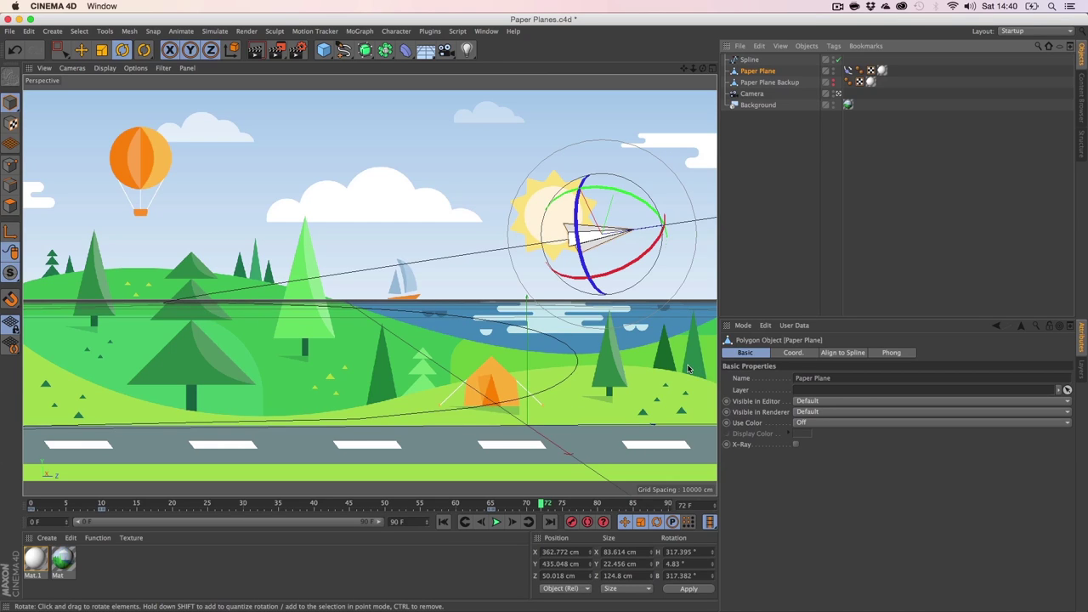
left_click(753, 230)
key("super+s")
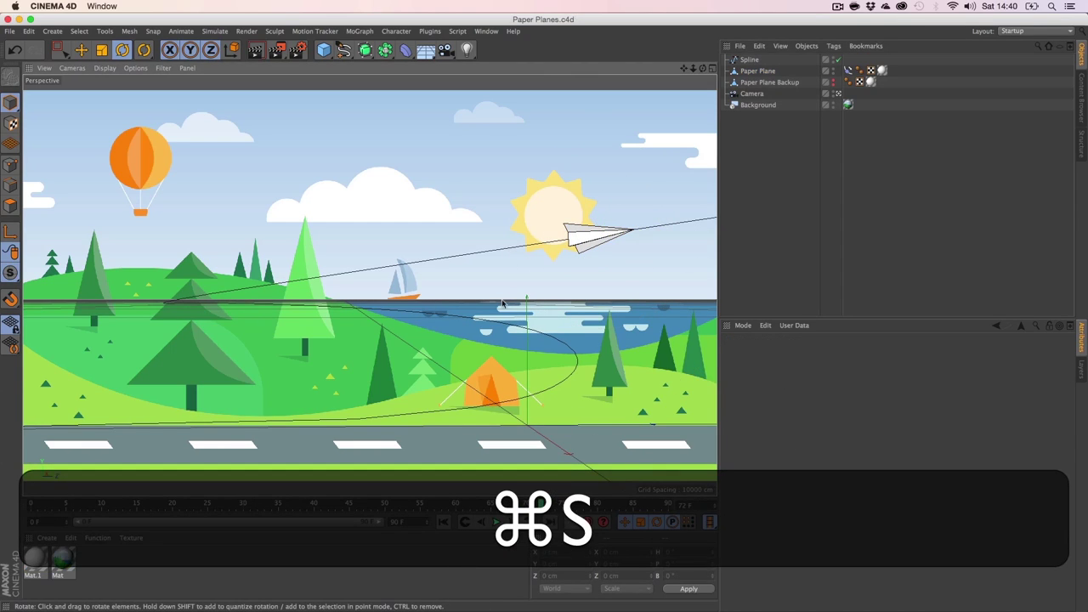
left_click(833, 108)
key("super+s")
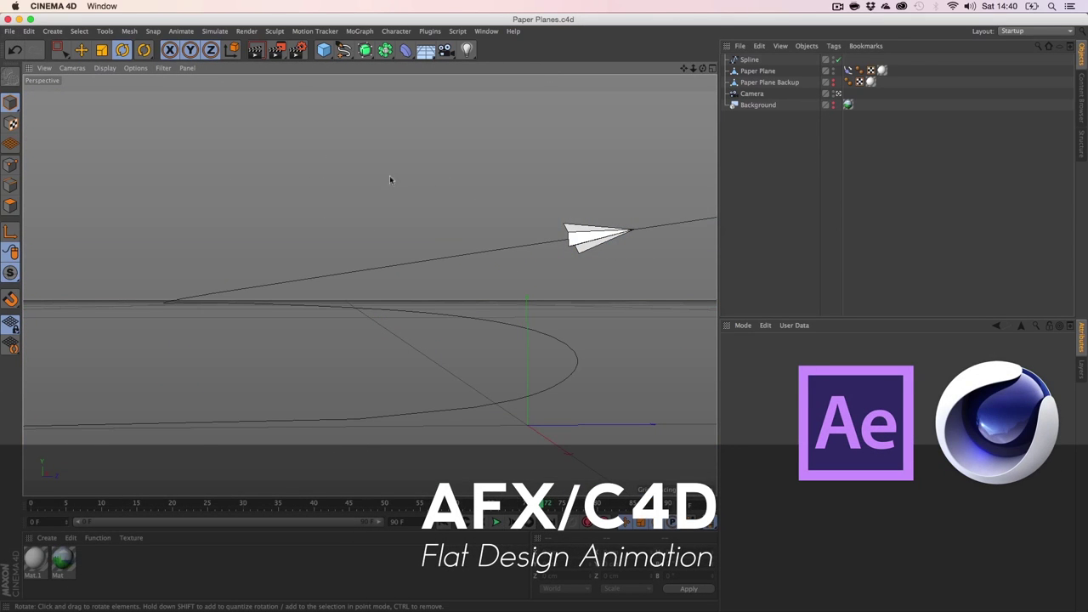
Switch to After Effects, import Paper Planes.c4d into the project, and save the project.
left_click(19, 17)
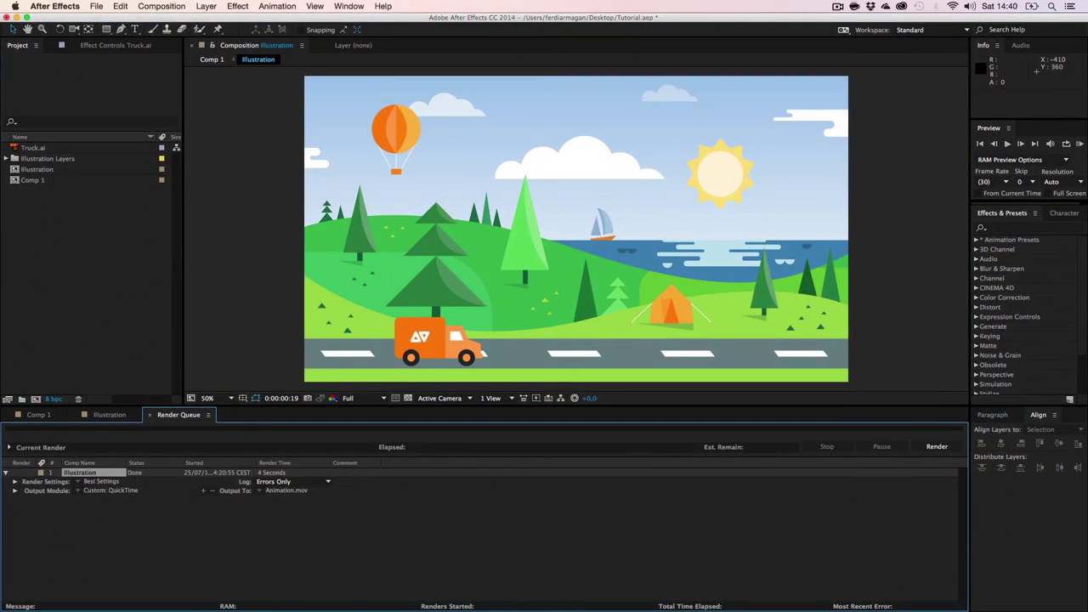
key("super+Tab")
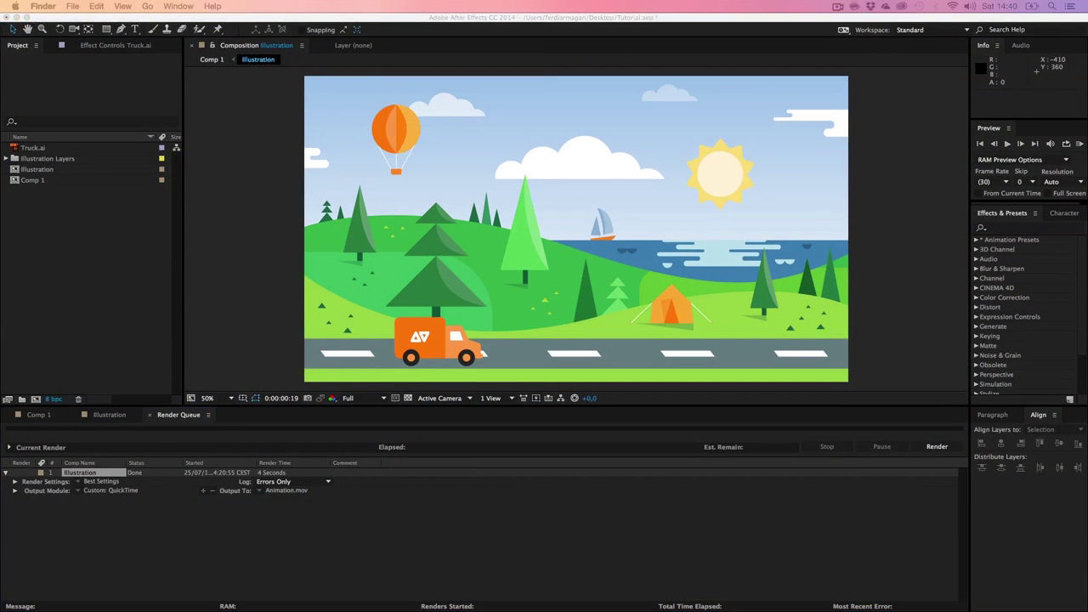
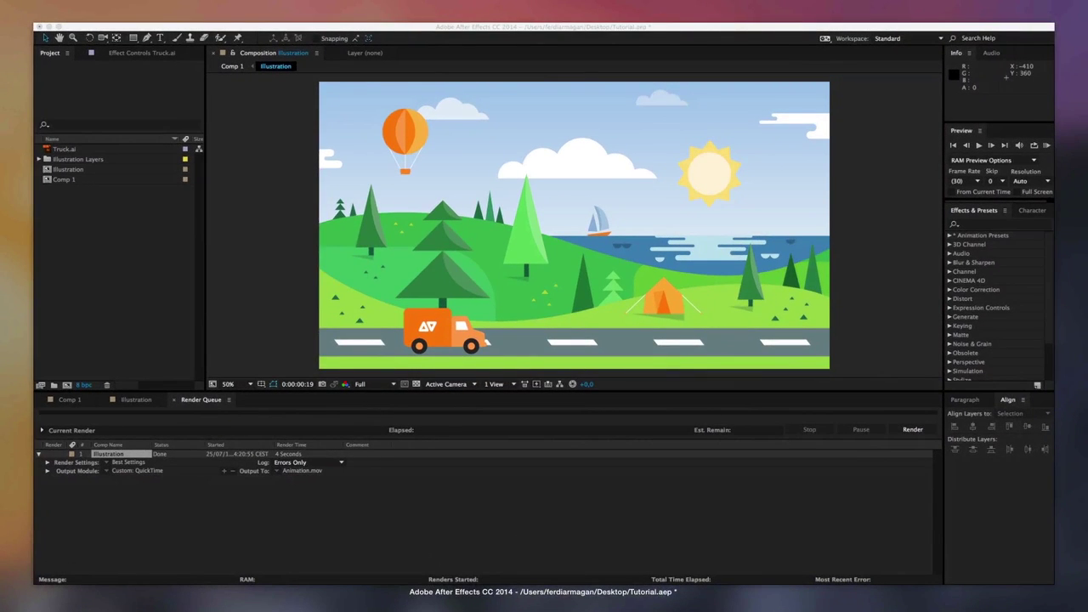
left_click_drag(247, 402, 114, 252)
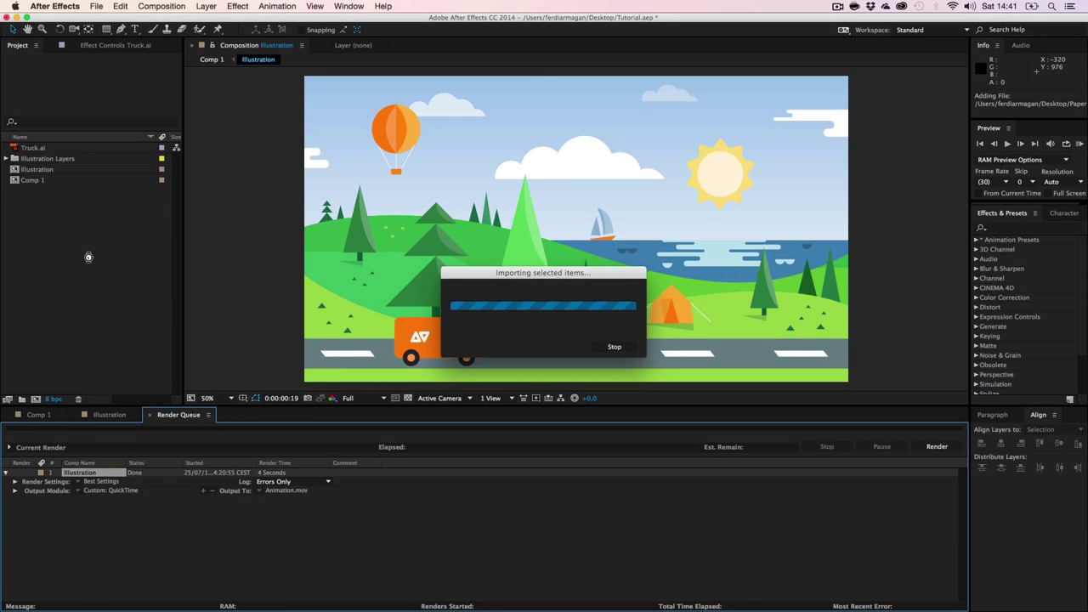
left_click(151, 415)
key("super+s")
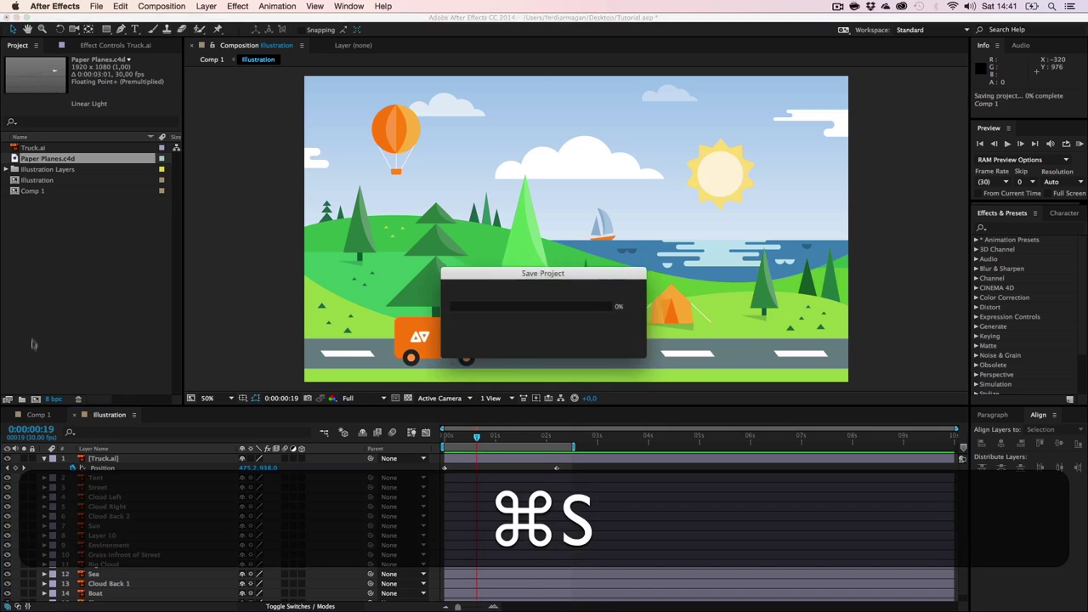
In the Illustration composition, collapse the Truck.ai layer and place Paper Planes.c4d directly beneath it.
left_click(38, 415)
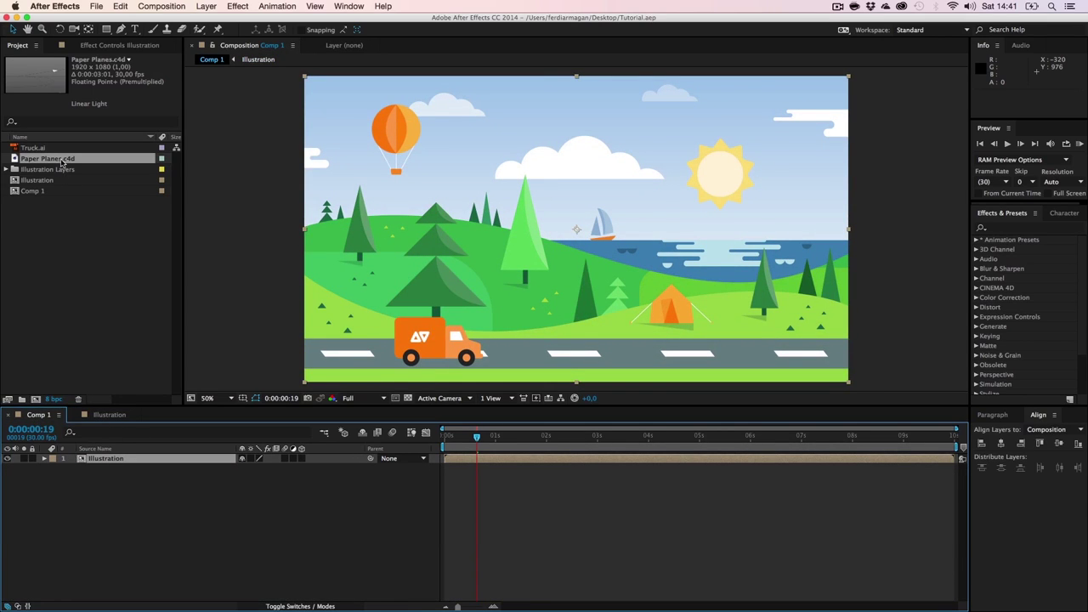
double_click(102, 459)
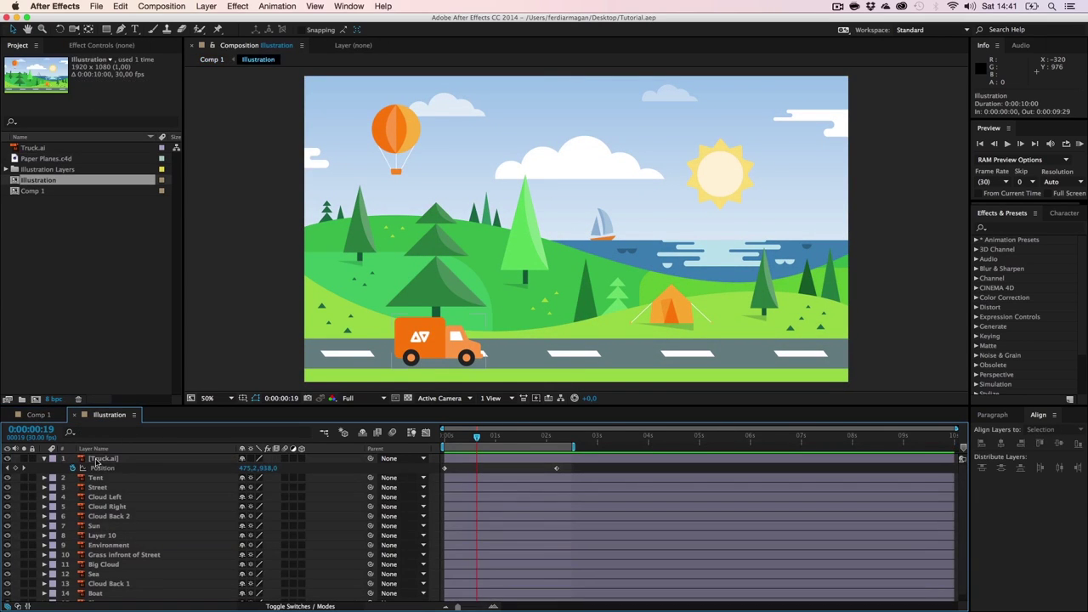
left_click(90, 478)
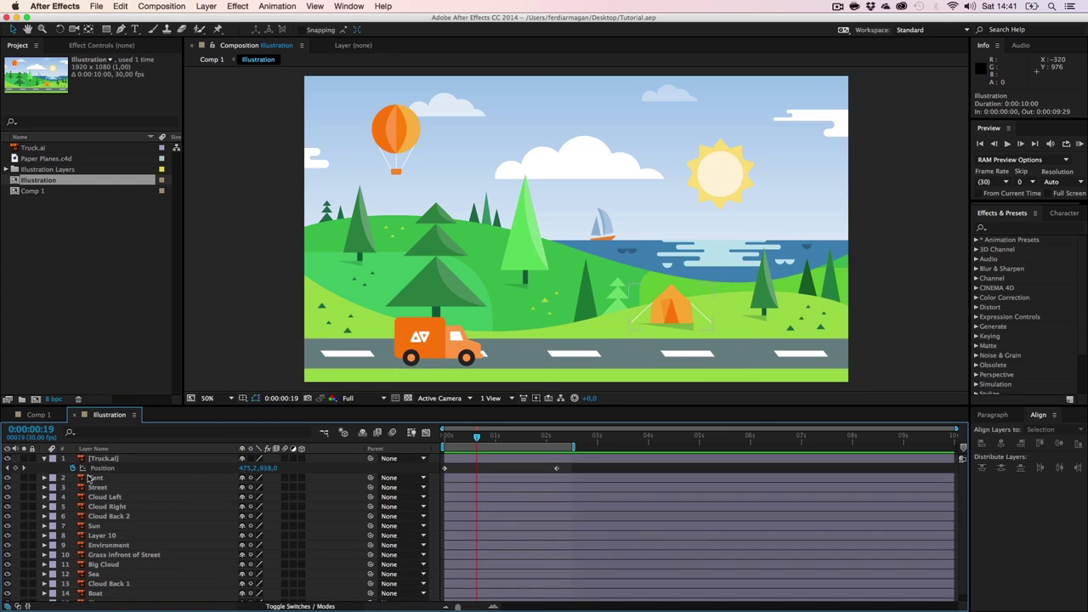
left_click(44, 459)
left_click_drag(36, 163, 120, 467)
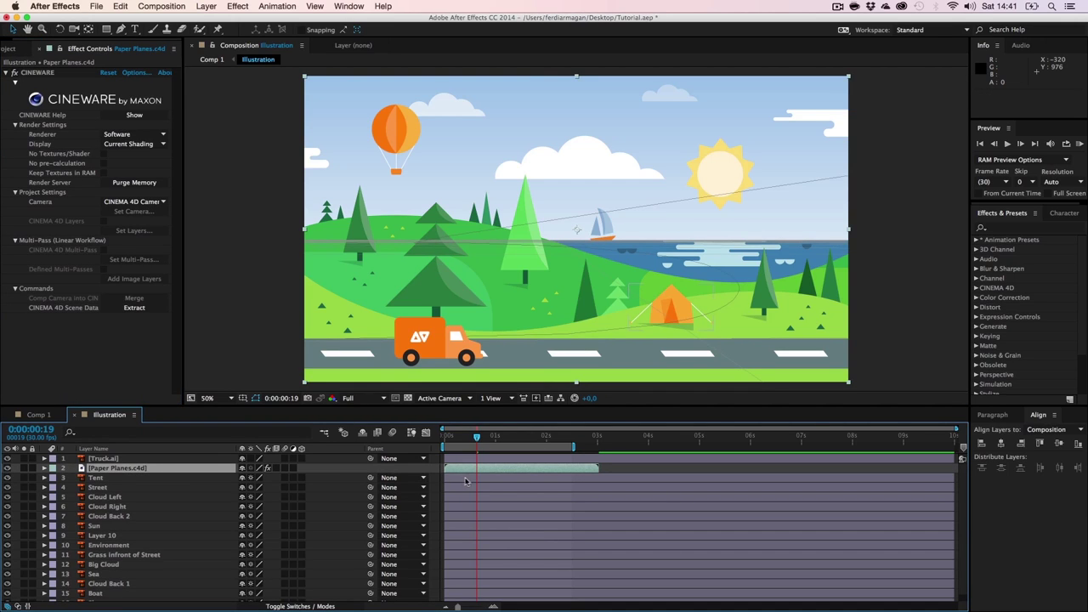
Scrub to 0:00:01:15 and set the Cineware renderer of the Paper Planes.c4d layer to Standard (Final).
left_click_drag(477, 438, 527, 443)
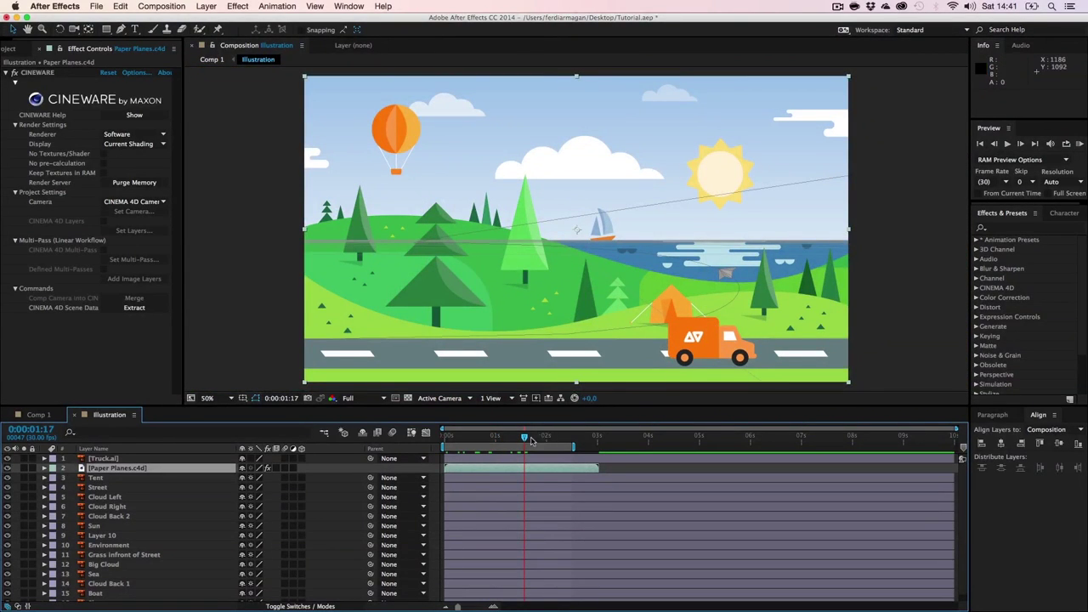
left_click_drag(512, 438, 522, 441)
key(".")
key("h")
left_click_drag(808, 303, 587, 240)
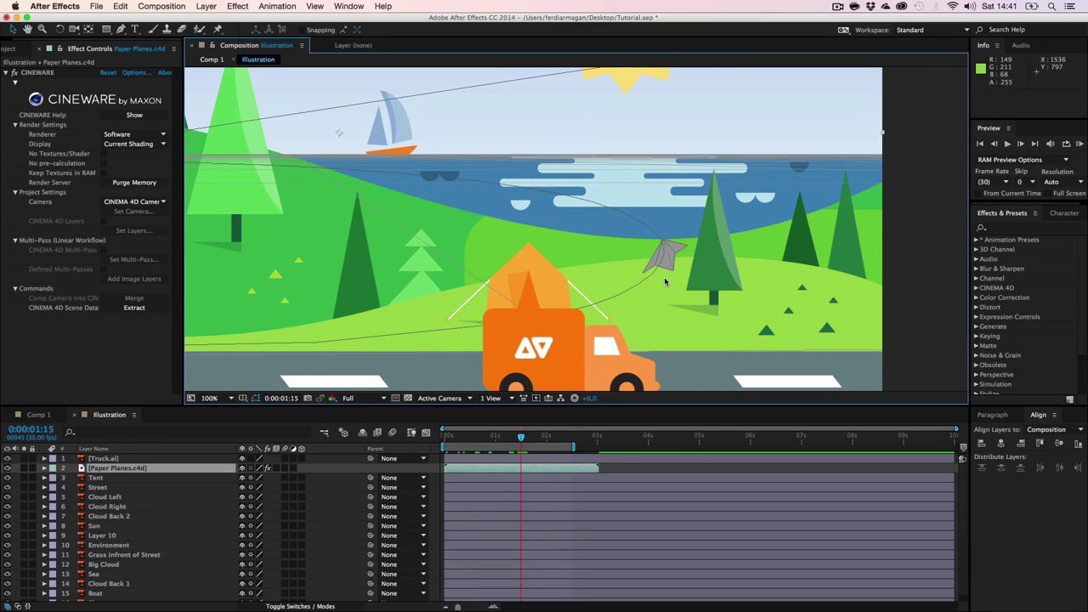
scroll(665, 281, "left", 5)
scroll(665, 281, "down", 2)
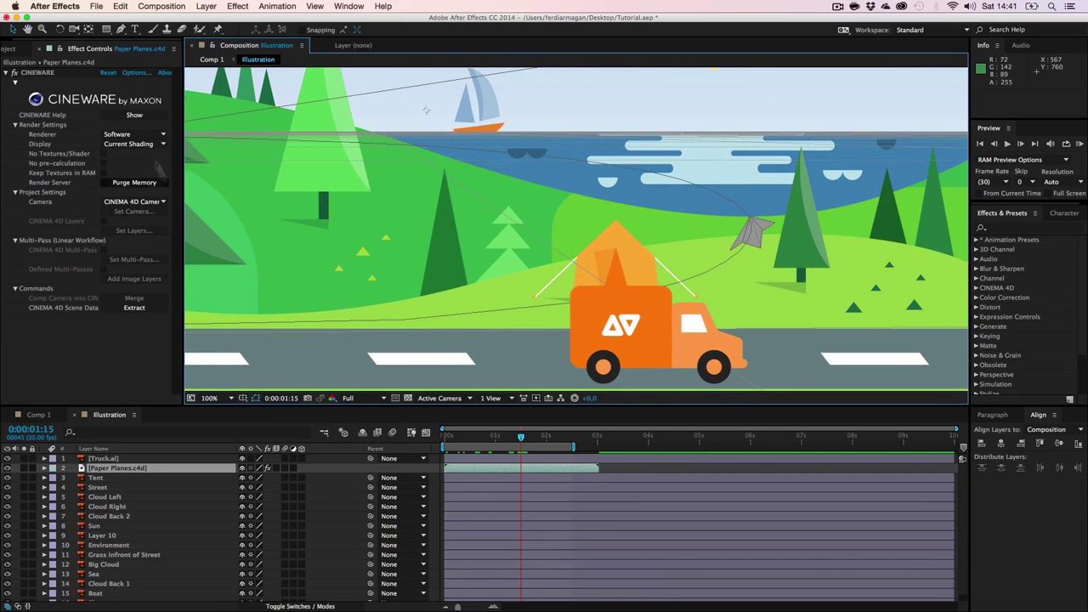
left_click(121, 135)
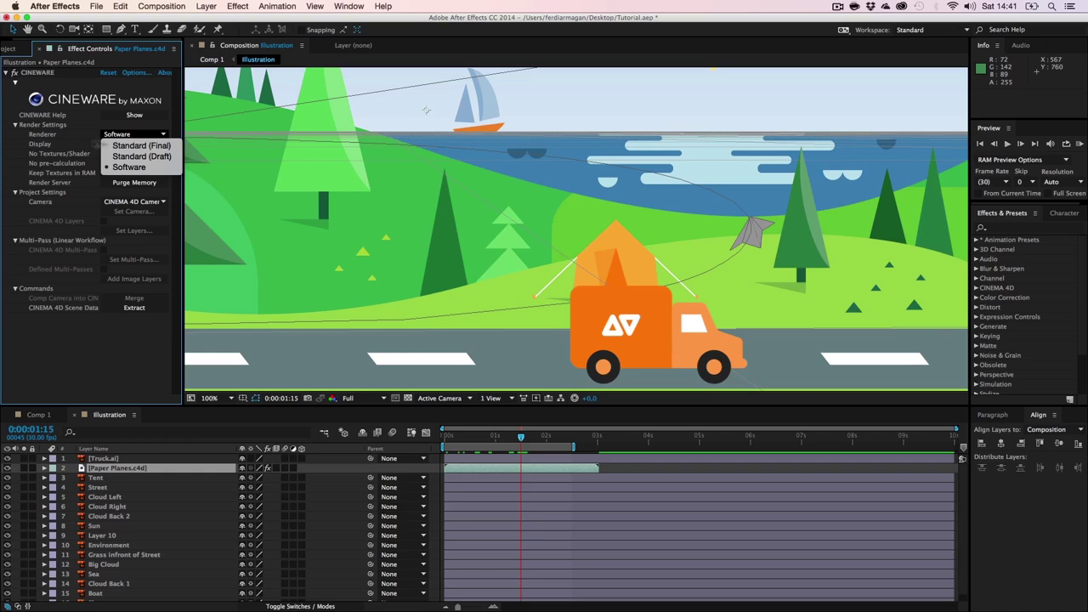
left_click(141, 145)
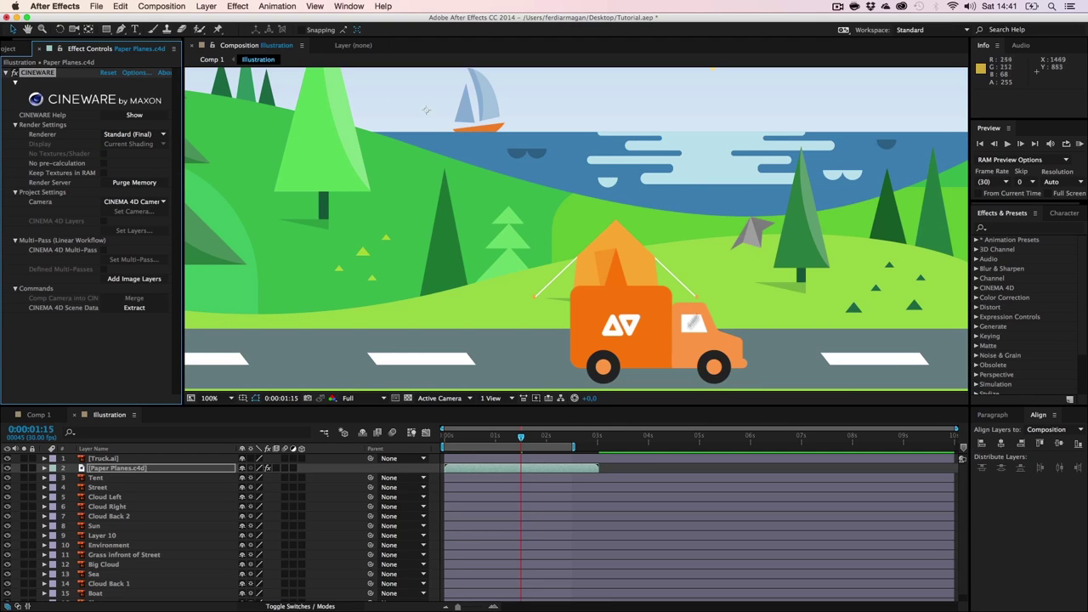
Scrub to 0:00:01:21 to check the rendered plane, and extend the work area's end to 0:00:03:00.
mouse_move(529, 439)
left_mouse_down()
mouse_move(548, 441)
mouse_move(522, 438)
mouse_move(529, 443)
left_mouse_up()
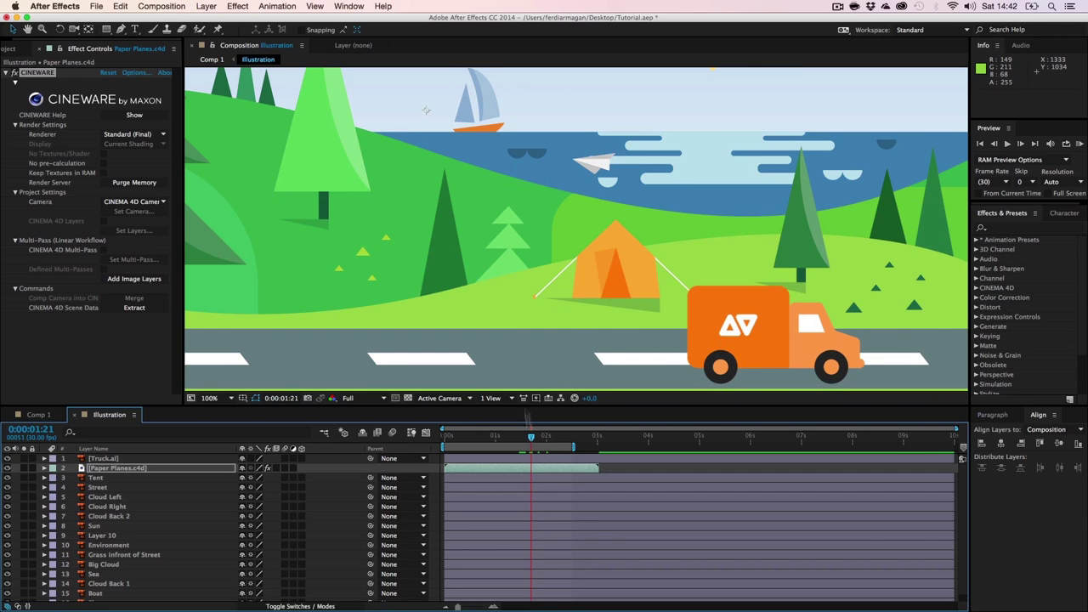
scroll(517, 333, "down", 1)
left_click_drag(477, 255, 516, 313)
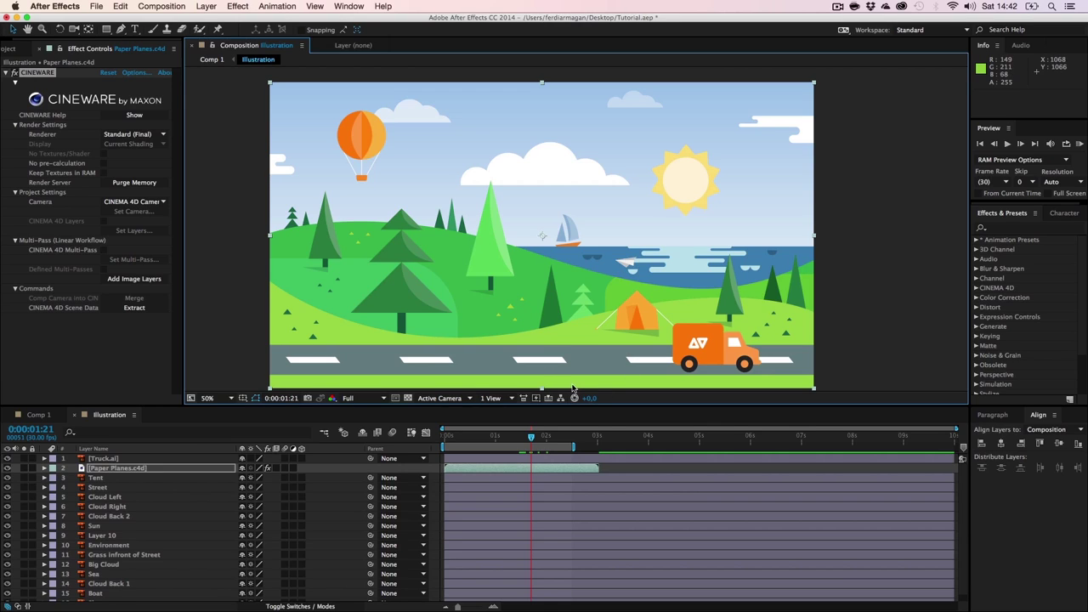
left_click_drag(574, 446, 585, 446)
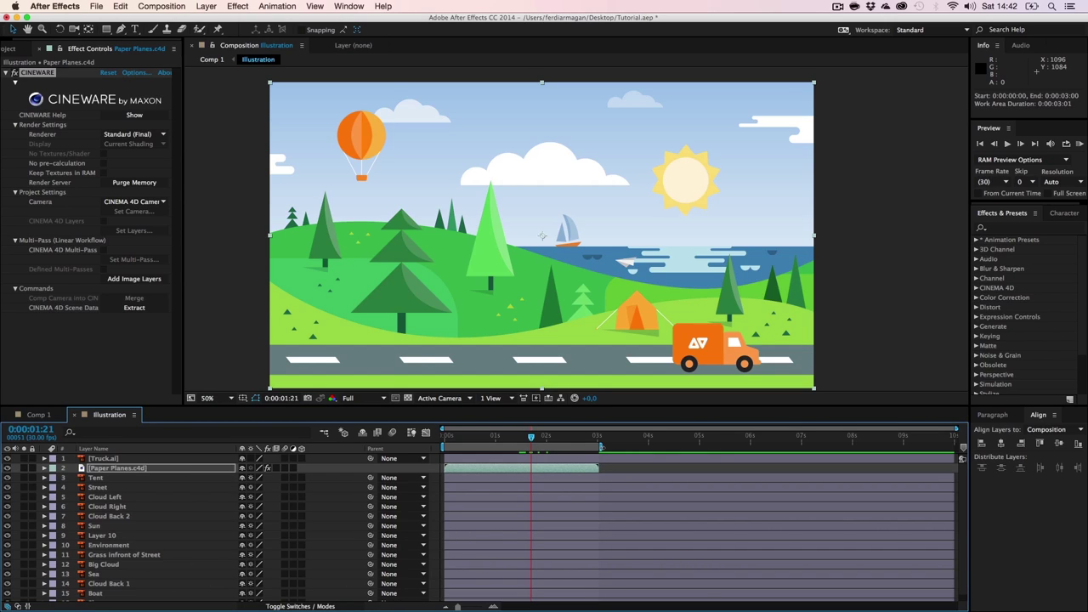
Scrub to 0:00:02:10 and preview the paper plane and truck animation across the work area.
left_click_drag(540, 438, 562, 437)
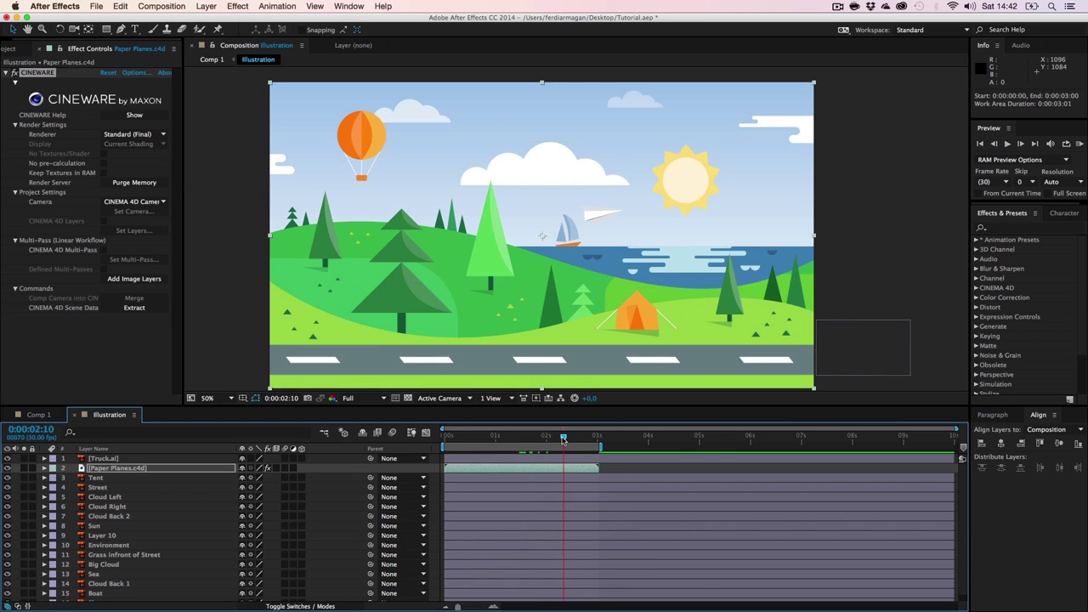
left_click(1007, 144)
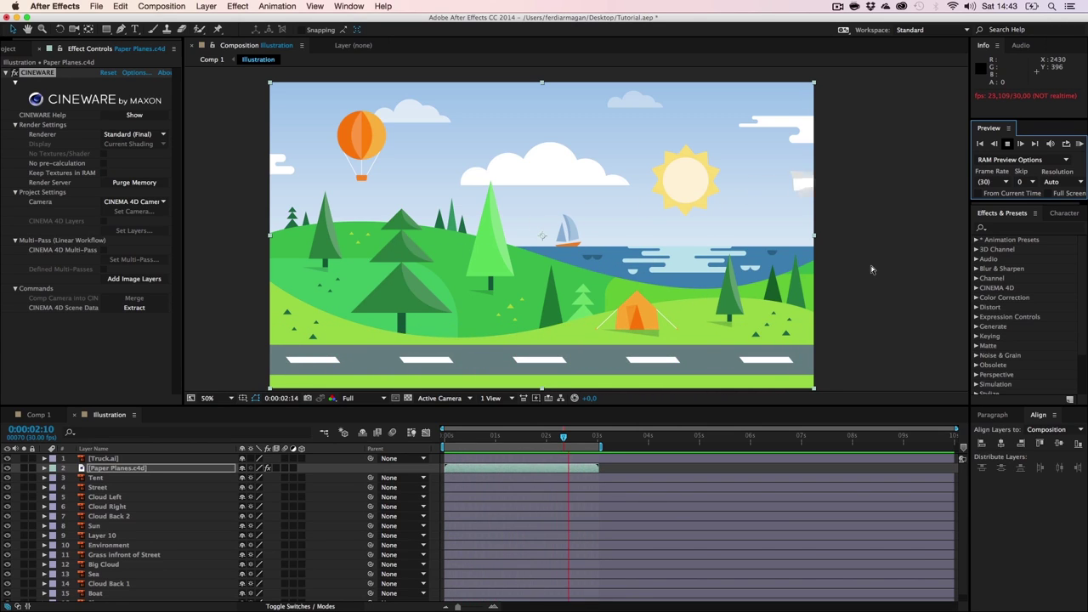
key("space")
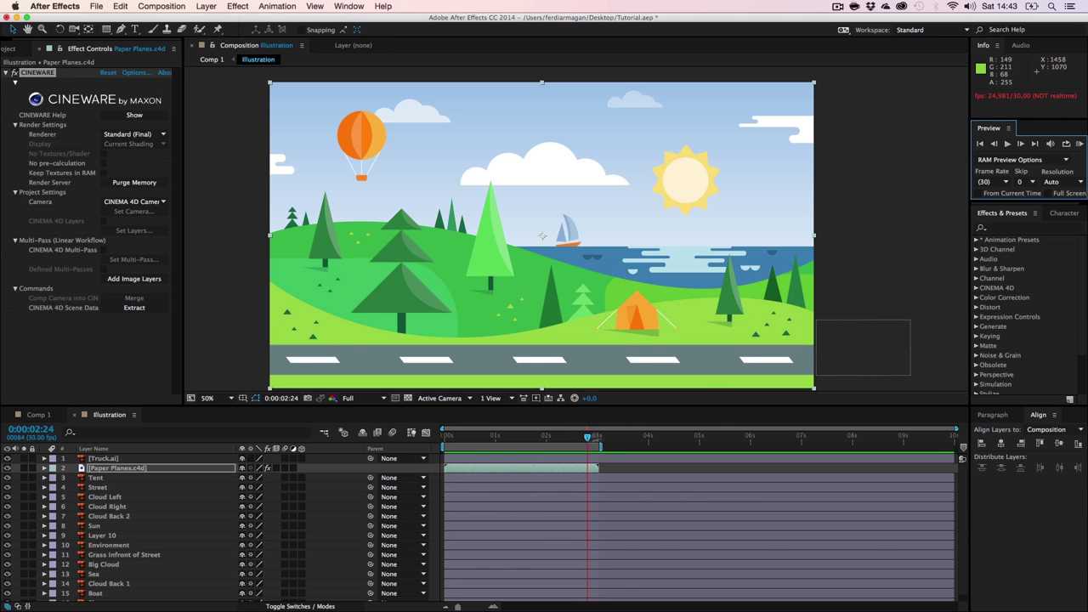
Return to frame 0, examine the start of the plane's path at the road's edge, and scrub through to 0:00:02:17.
left_click_drag(541, 439, 442, 447)
scroll(270, 346, "up", 4)
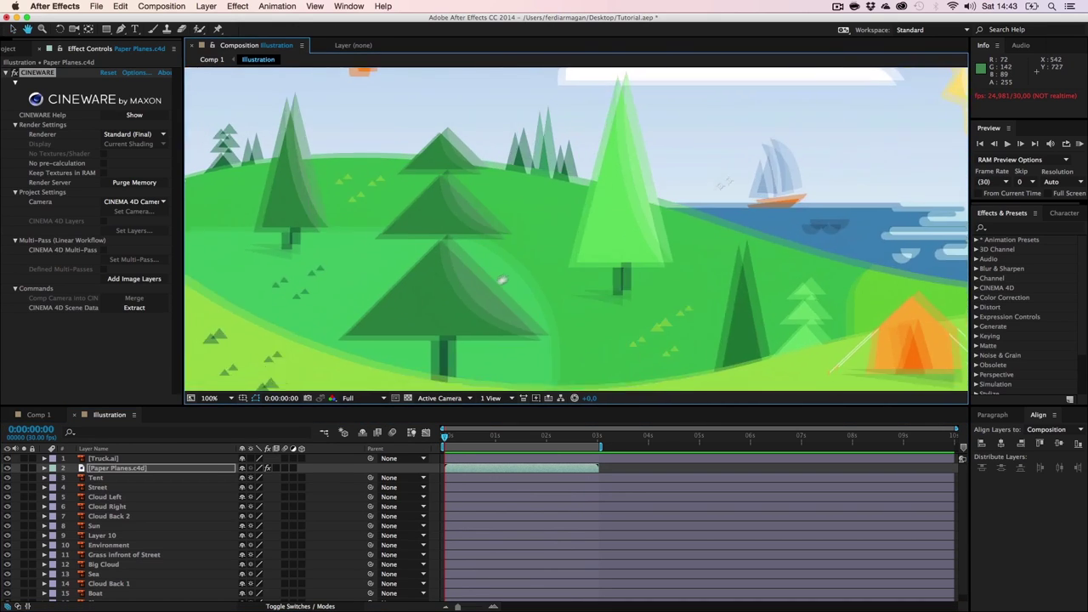
scroll(258, 339, "down", 5)
scroll(258, 339, "left", 4)
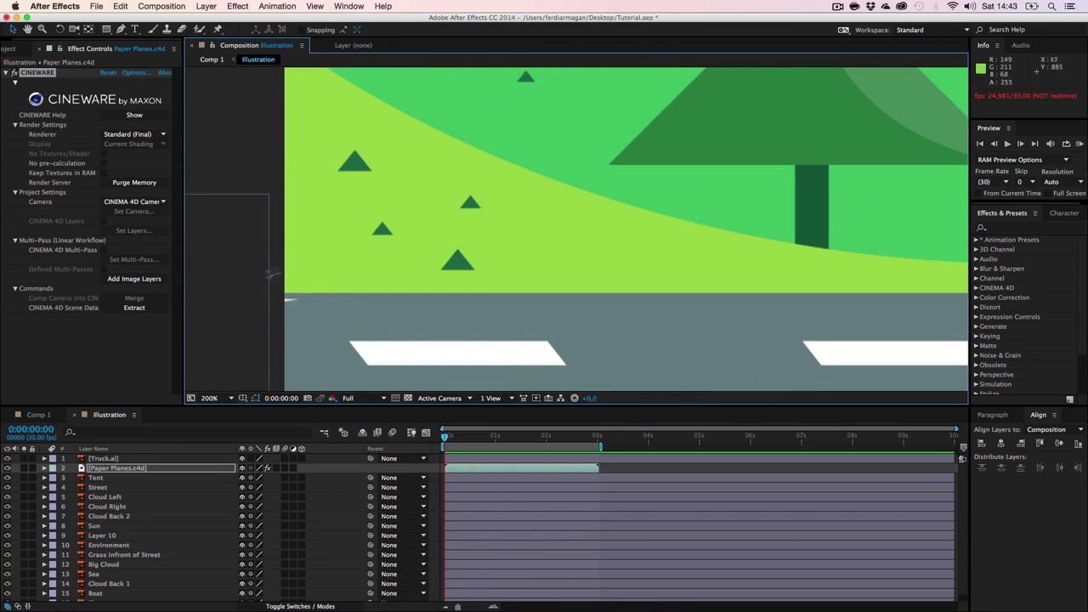
key("comma")
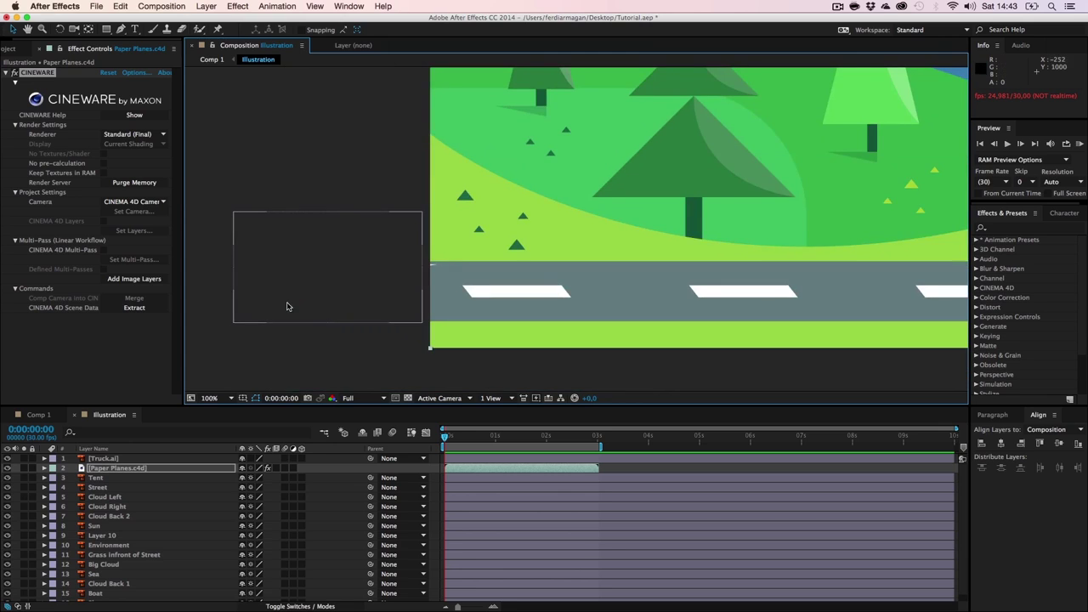
key("comma")
left_click_drag(714, 253, 518, 339)
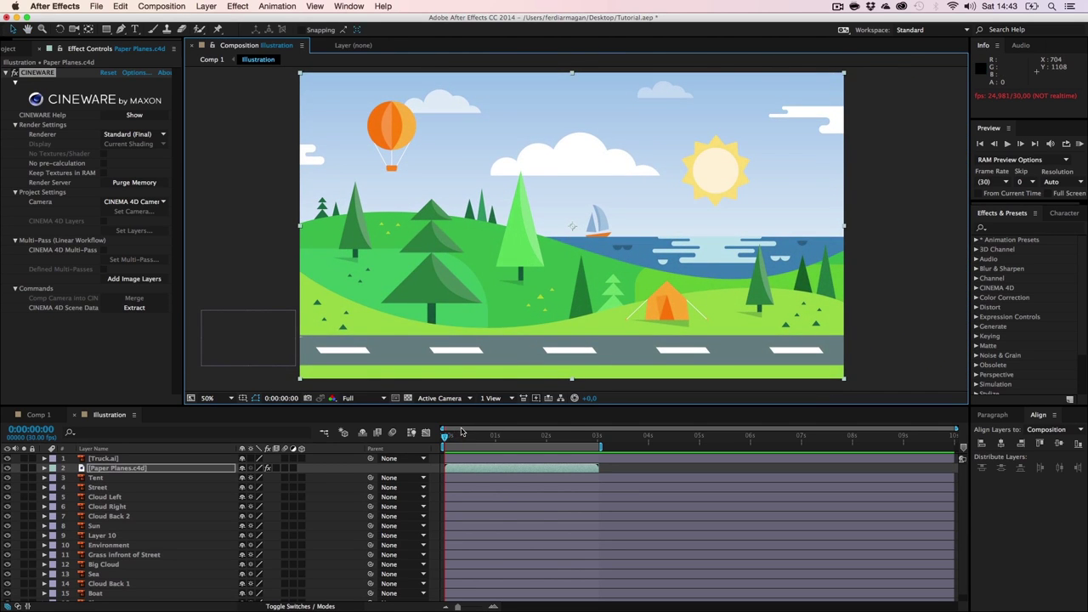
left_click_drag(445, 436, 575, 442)
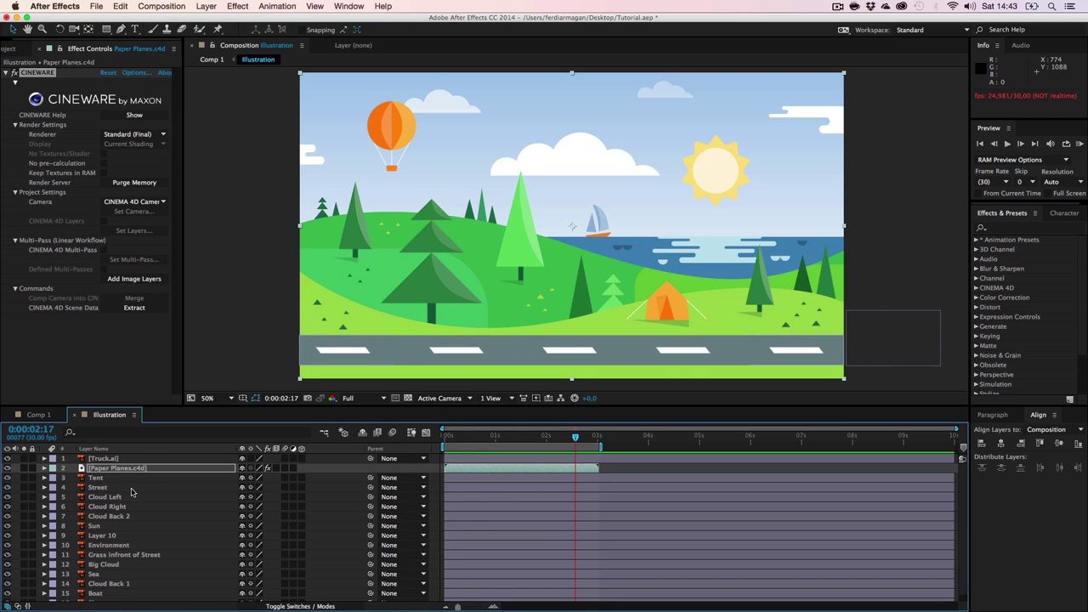
Reveal the Sun layer's Rotation property and set its first keyframe at frame 0.
scroll(211, 453, "down", 1)
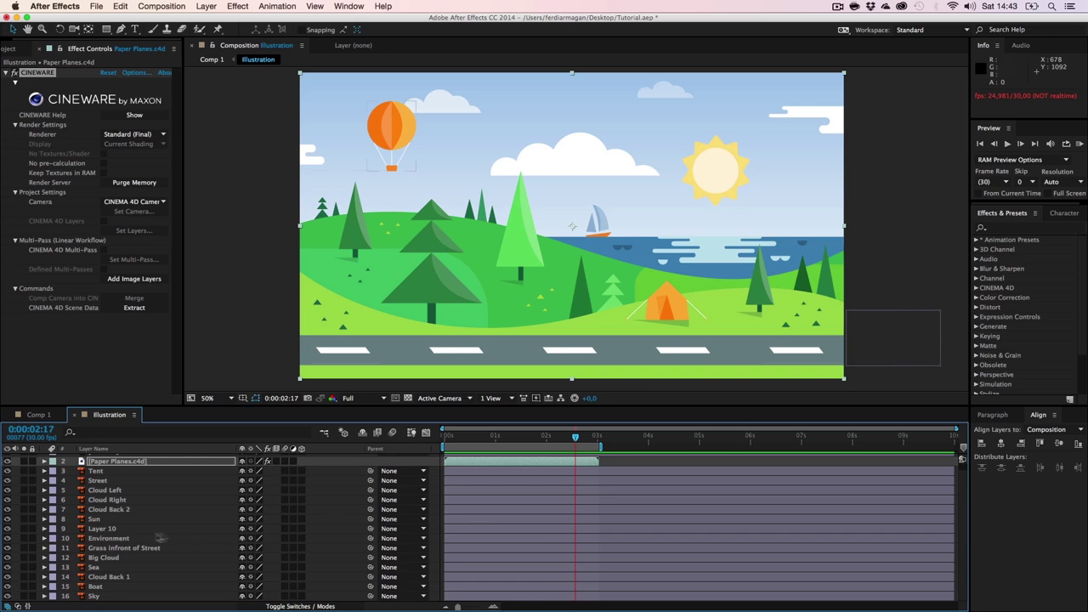
left_click(118, 519)
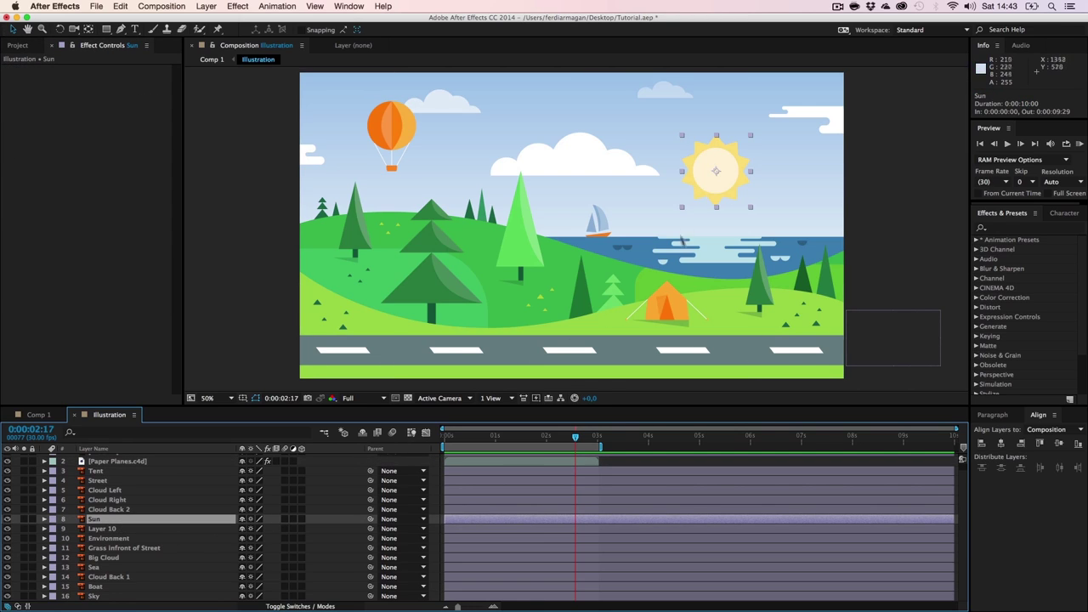
key("r")
key("Home")
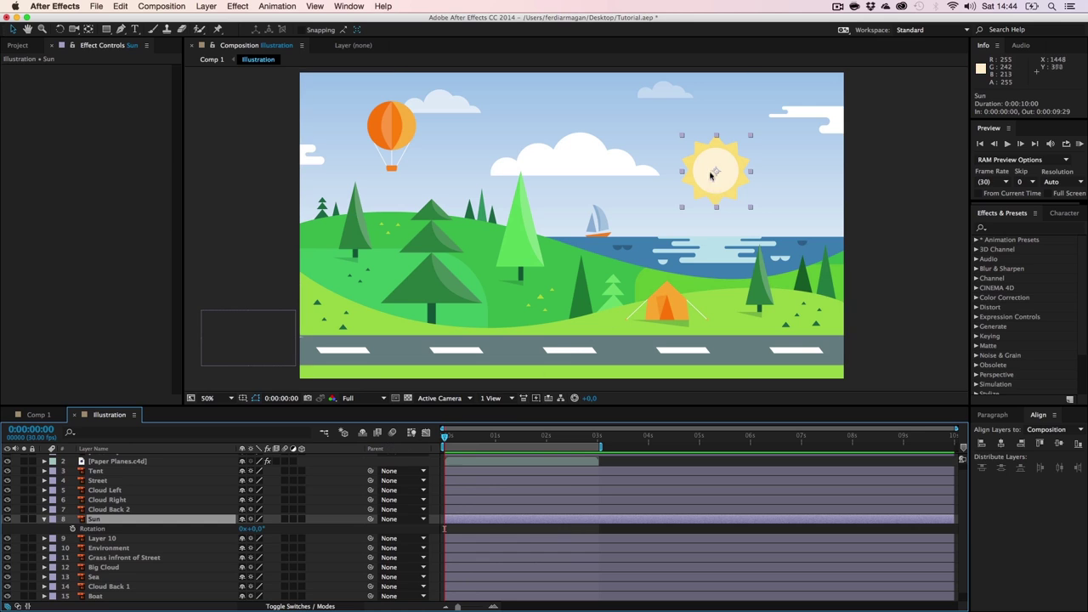
scroll(712, 174, "up", 4)
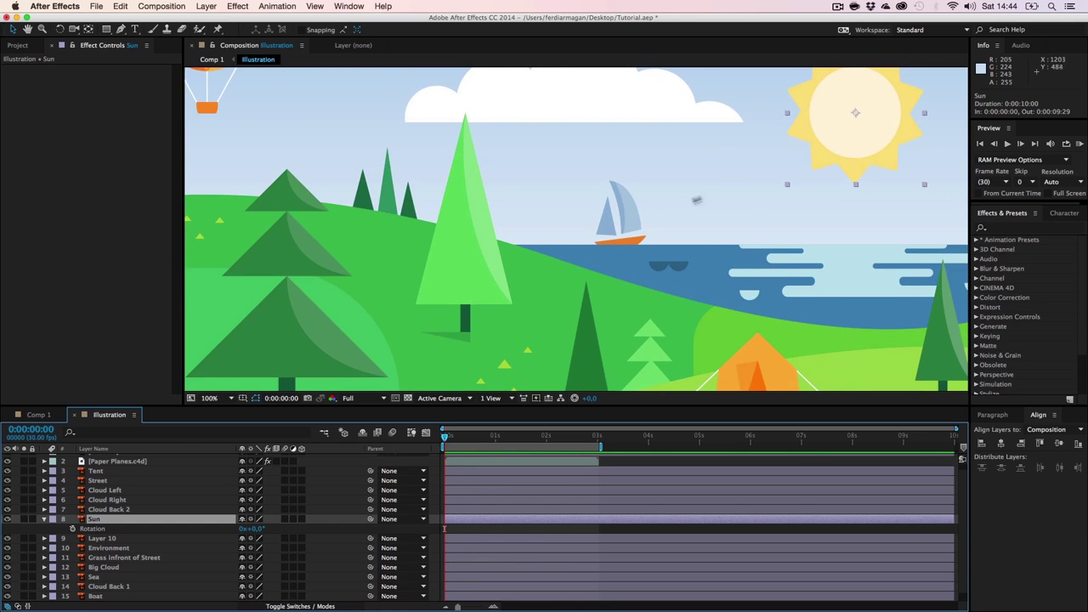
left_click_drag(498, 229, 531, 286)
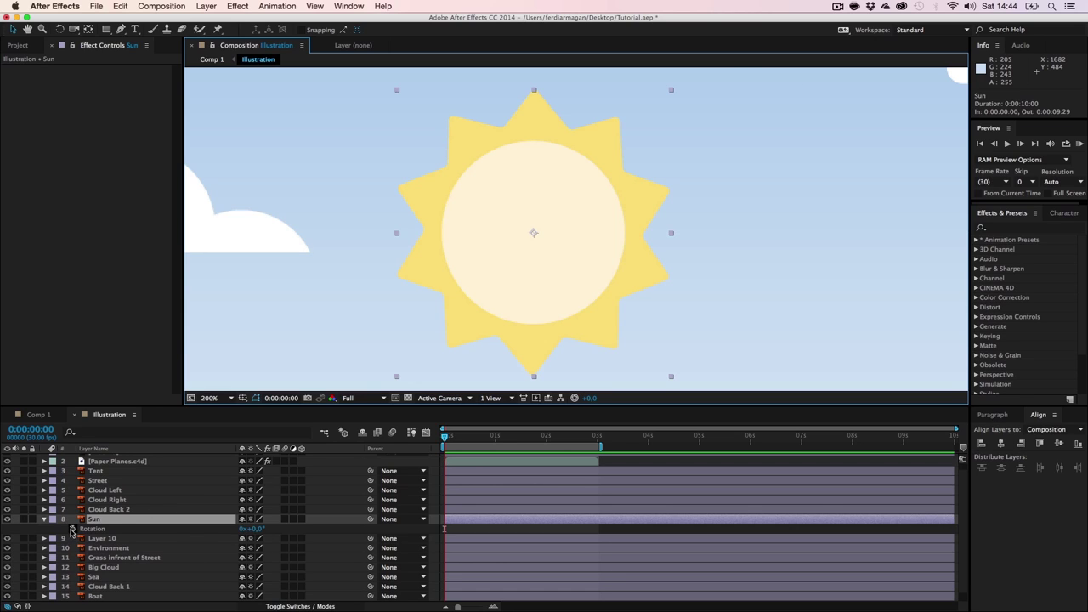
left_click(71, 529)
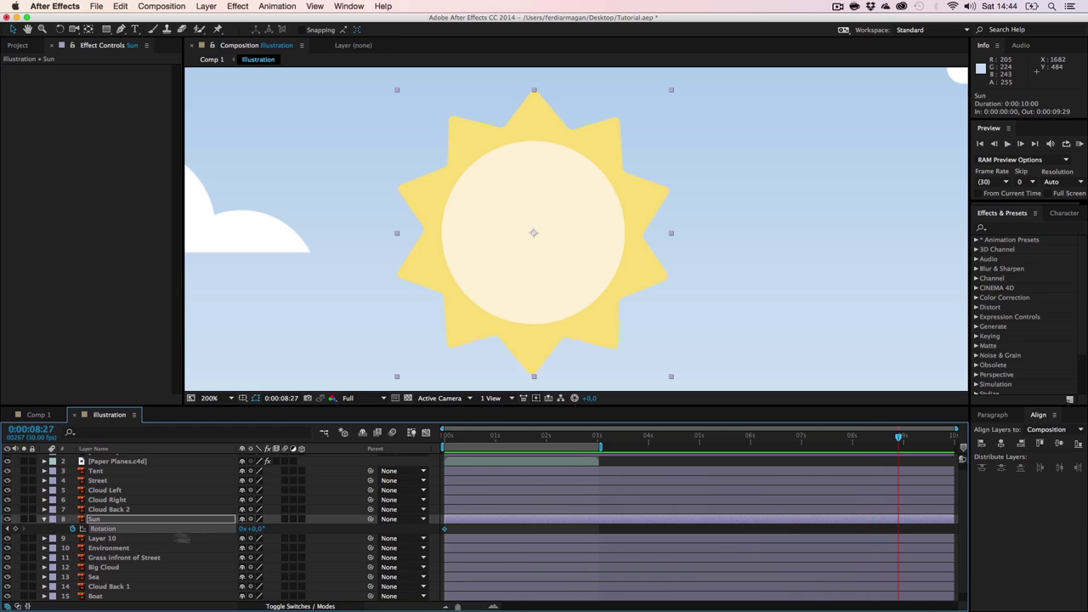
Keyframe the Sun's Rotation at 360° at 0:00:08:27, move that keyframe to 0:00:02:08, and scrub to 0:00:02:18.
type("360")
key("Return")
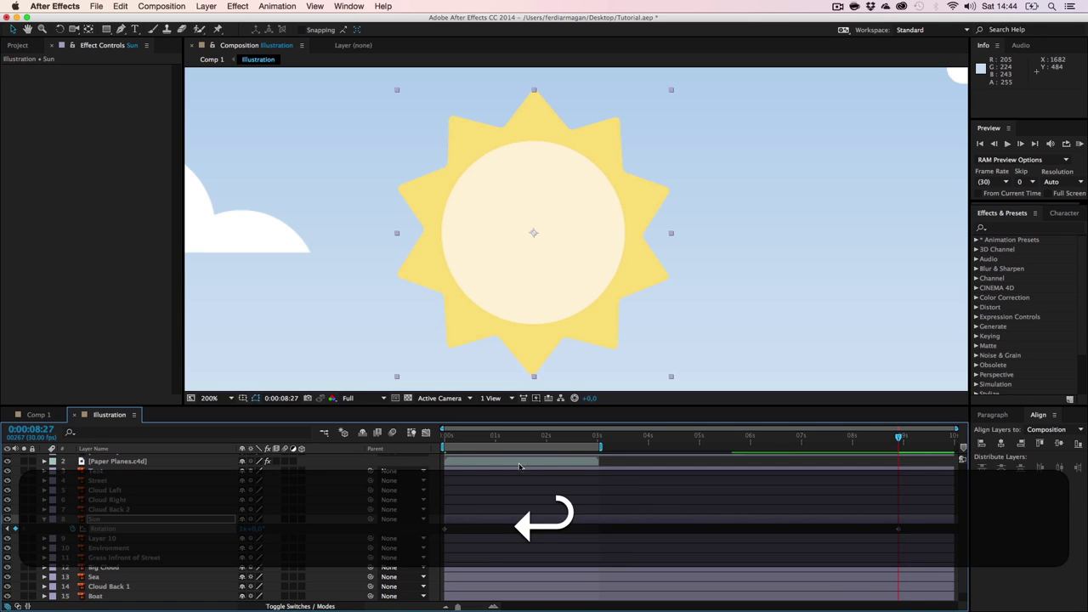
left_click_drag(898, 531, 894, 530)
left_click_drag(563, 531, 559, 531)
left_click_drag(510, 438, 578, 442)
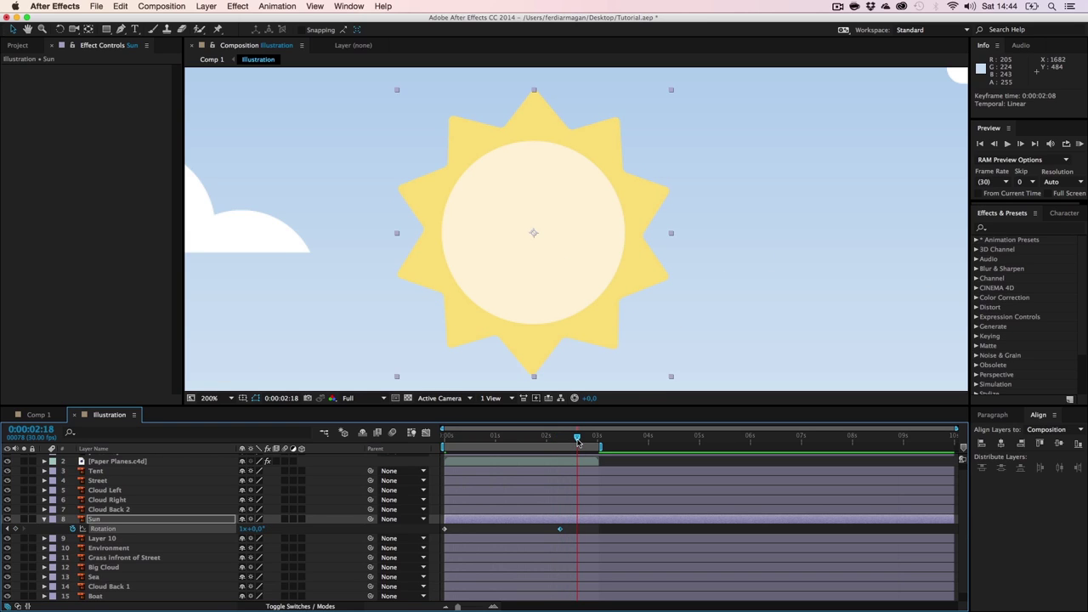
Slow the Sun's spin by moving its ending Rotation keyframe to just past 9 seconds, and preview the motion.
left_click_drag(561, 530, 916, 531)
left_click(1007, 143)
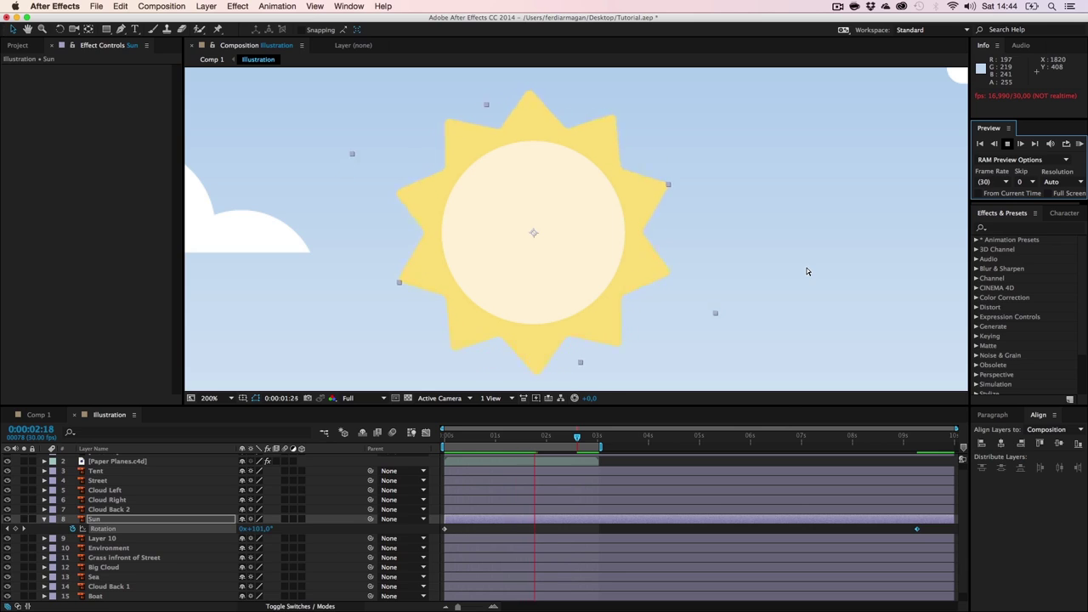
key("space")
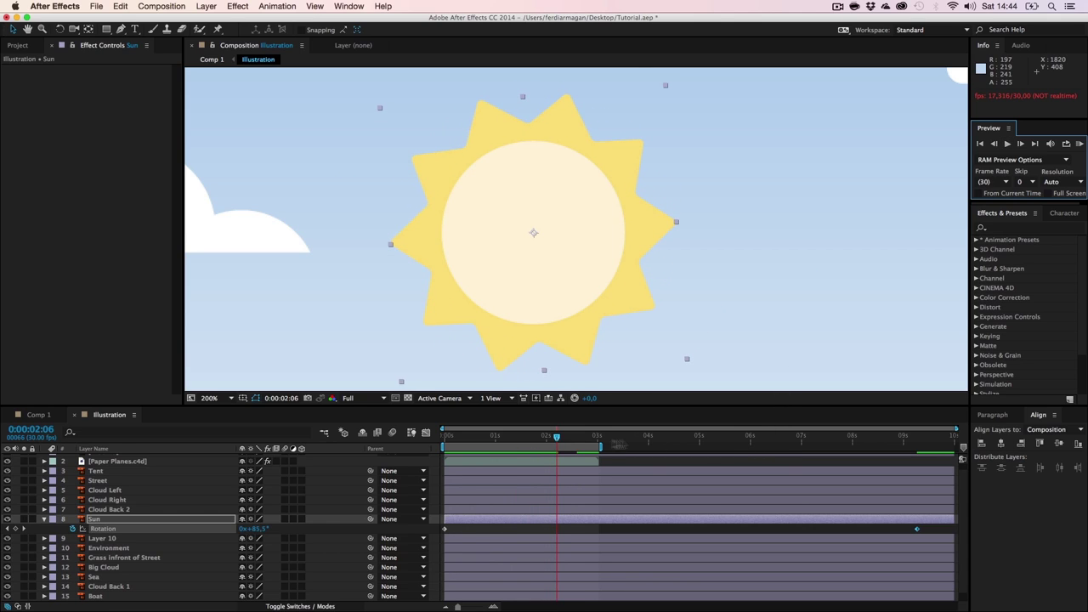
Slow the Sun's spin further by moving its ending Rotation keyframe to 0:00:12:18, preview it, and scrub the full scene to 0:00:00:22.
left_click(955, 431)
left_click_drag(919, 530, 1087, 525)
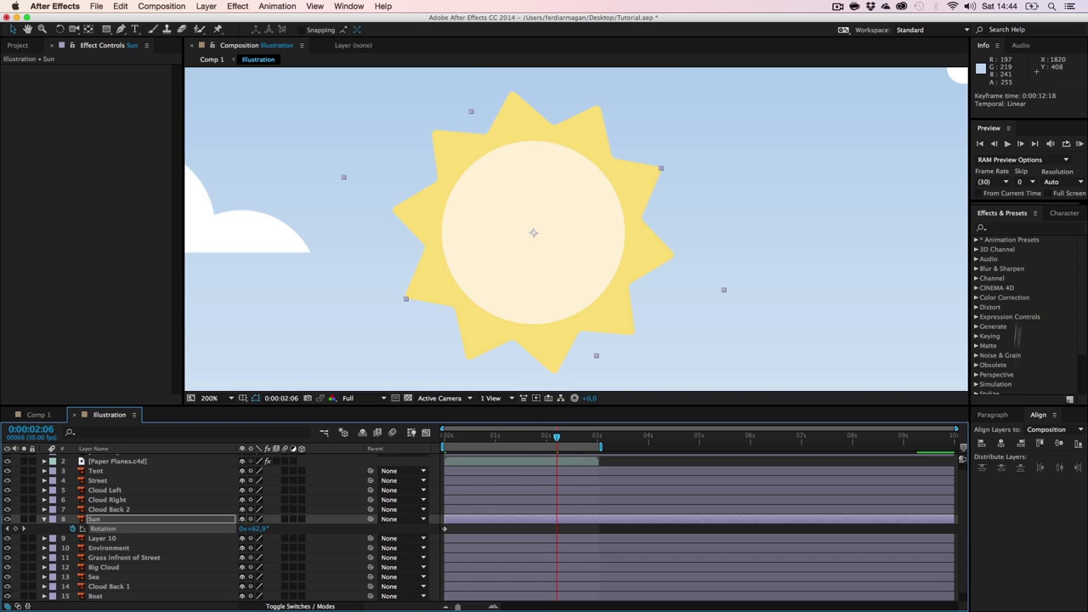
left_click(1007, 145)
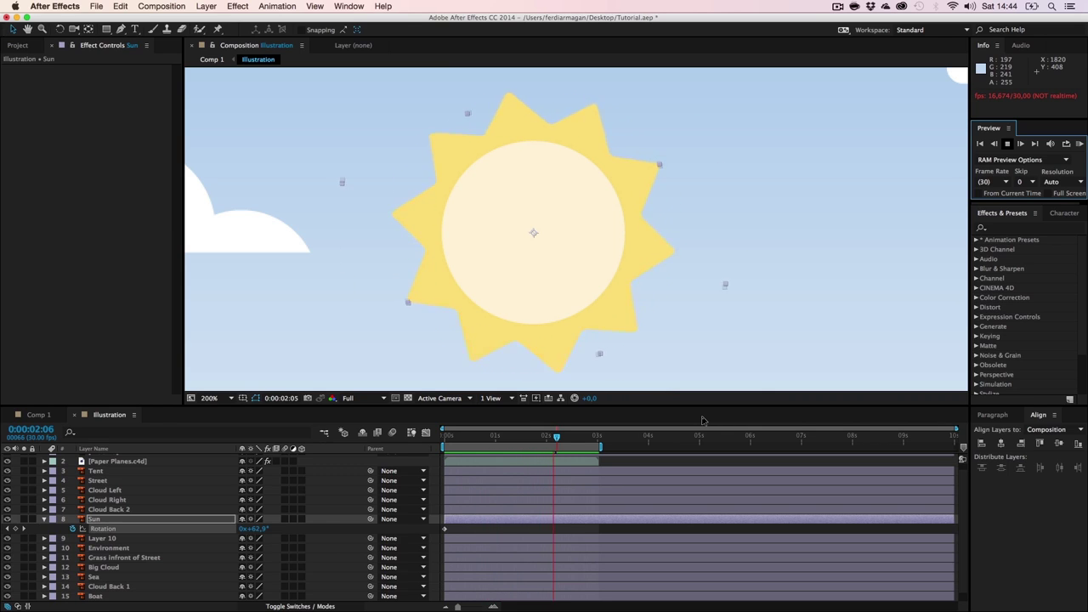
left_click(448, 436)
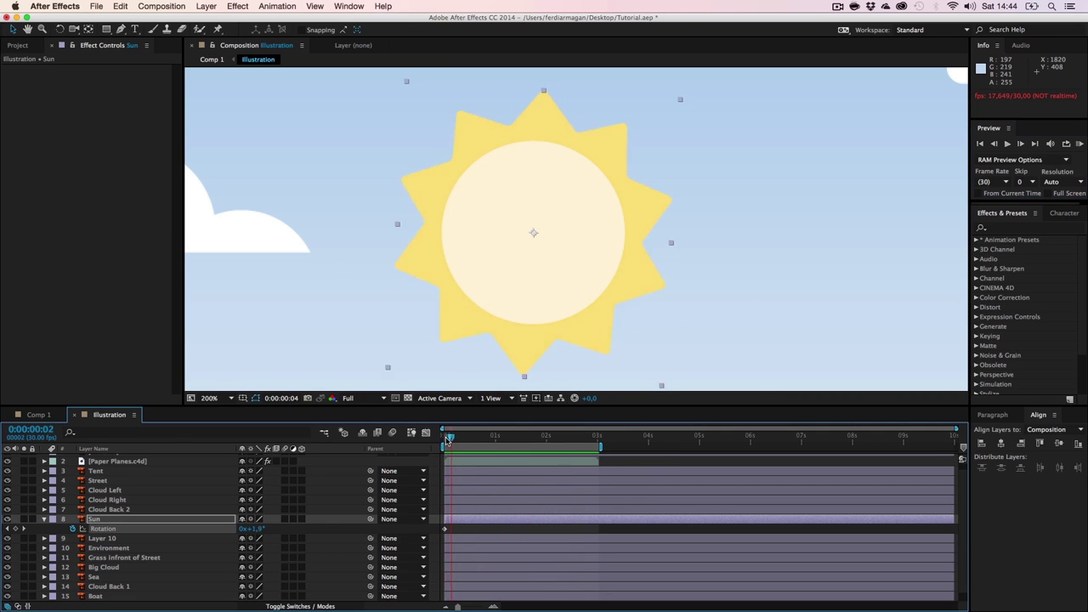
scroll(489, 327, "down", 3)
left_click_drag(494, 316, 620, 259)
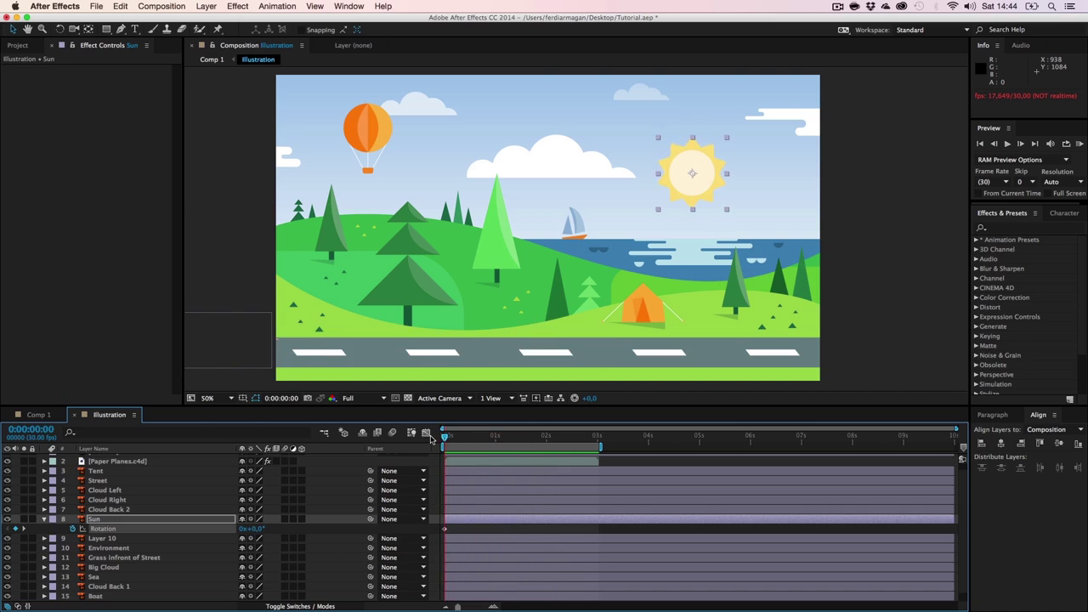
left_click_drag(443, 436, 481, 436)
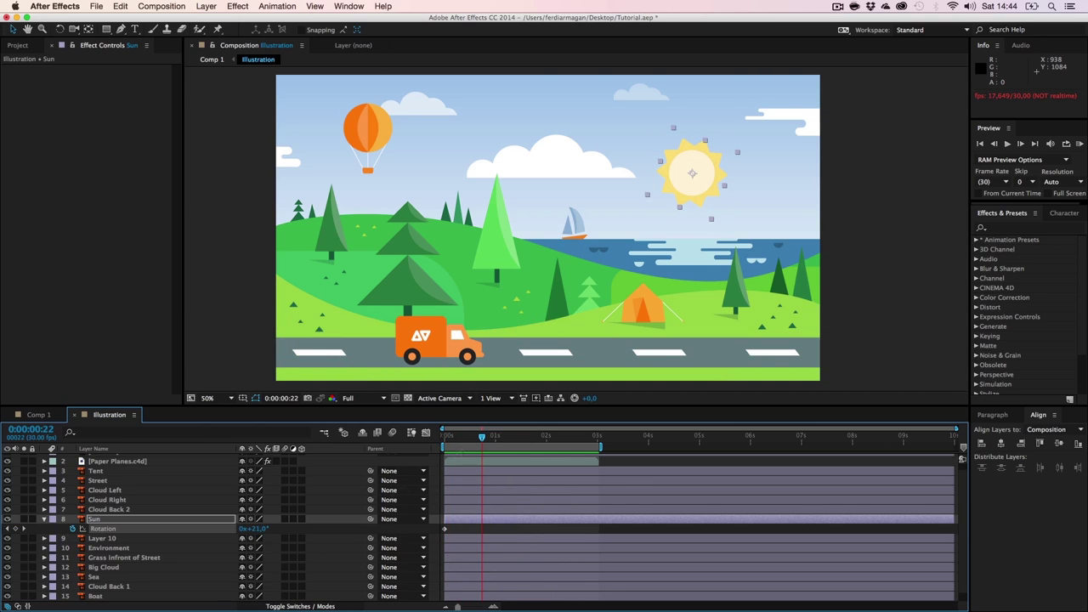
left_click(73, 528, "alt")
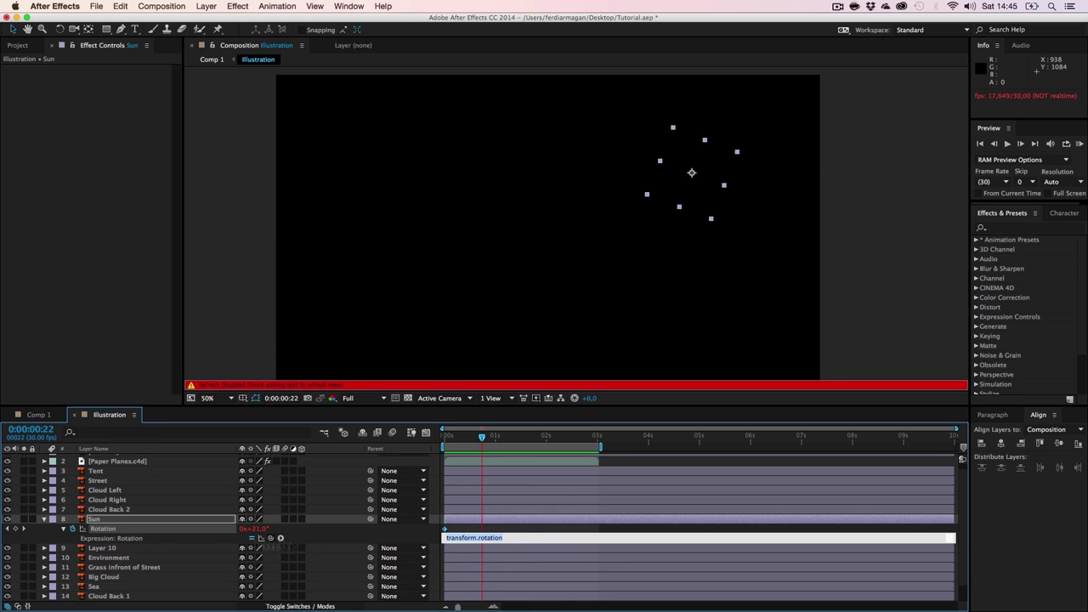
key("BackSpace")
type("loopOut(")
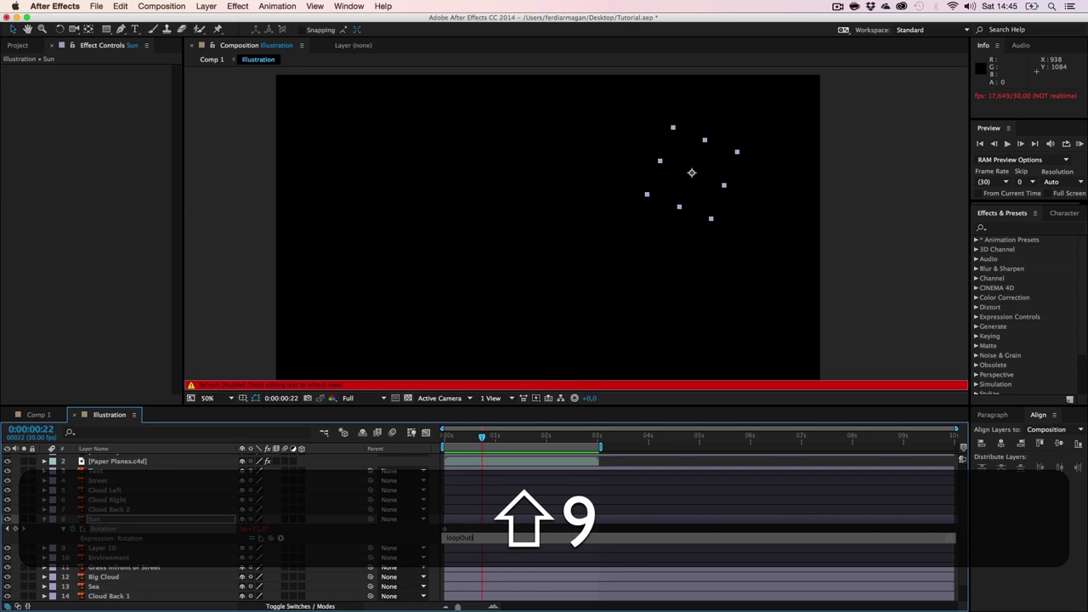
key("shift+BackSpace")
type("(\"")
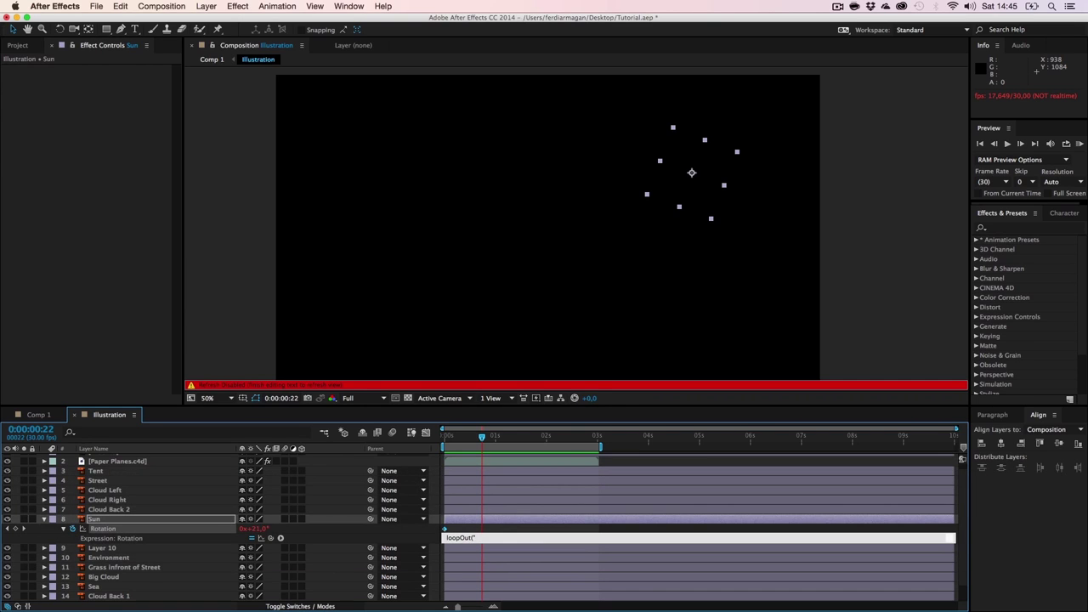
type("cycled")
key("BackSpace")
type("\");")
key("Return")
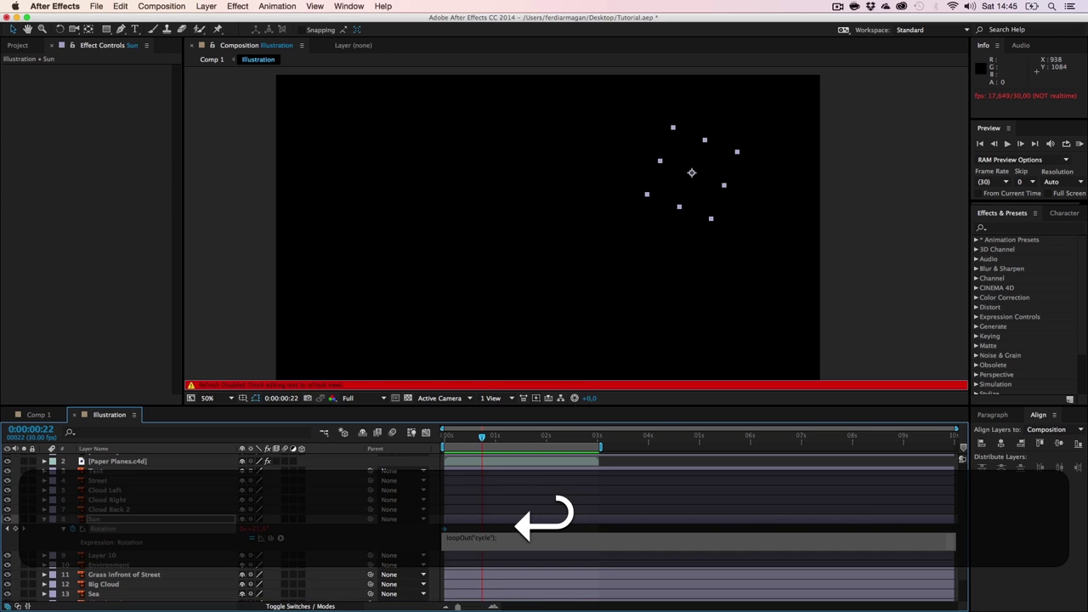
key("Escape")
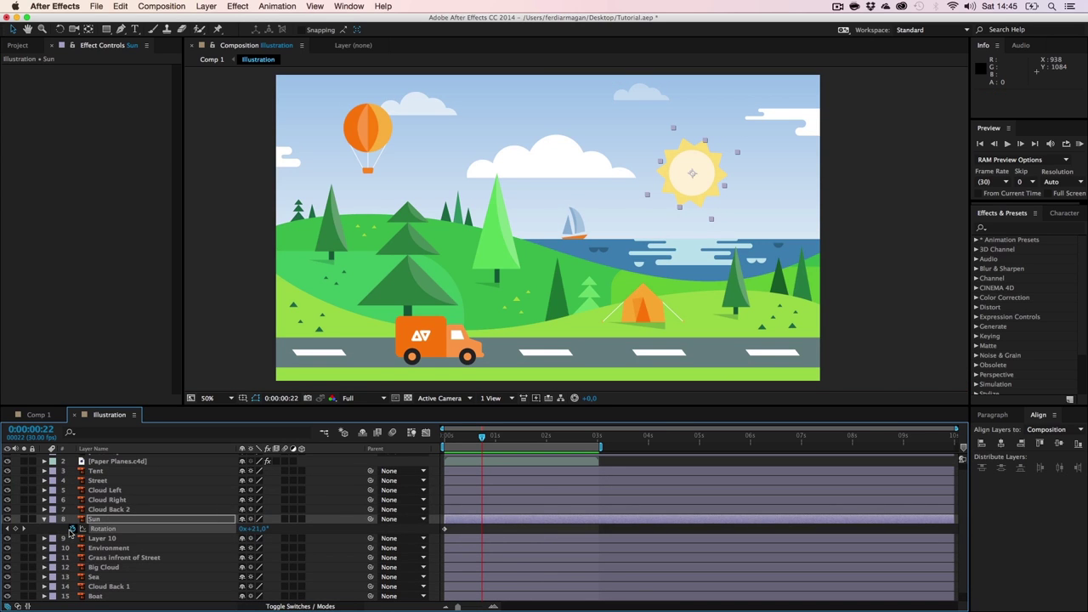
Add the expression loopOut("cycle"); to the Sun layer's Rotation property.
left_click(71, 528, "alt")
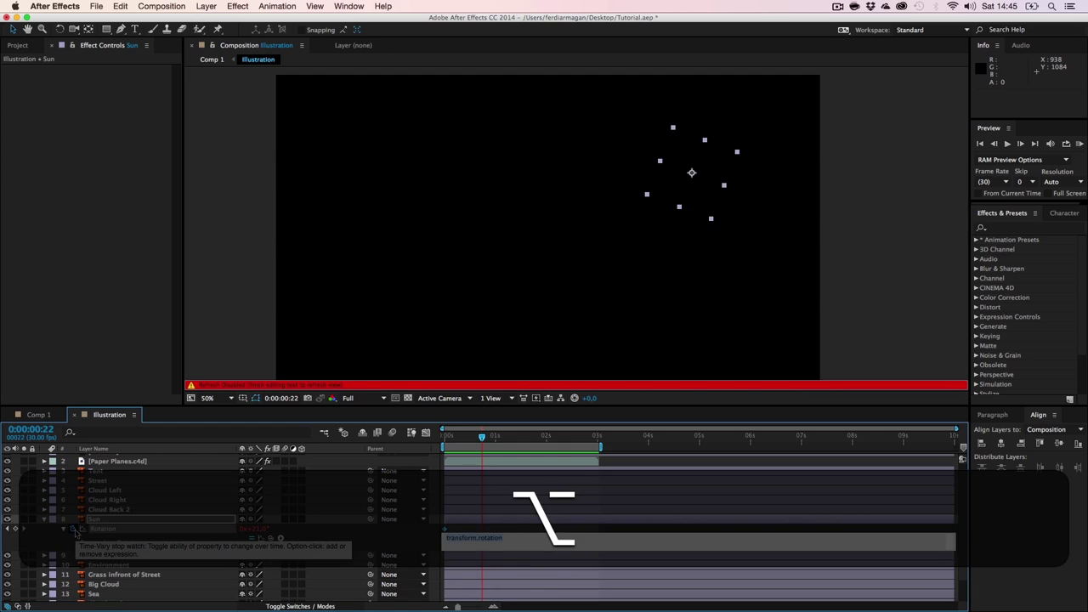
type("loopOut(\"cycle\");")
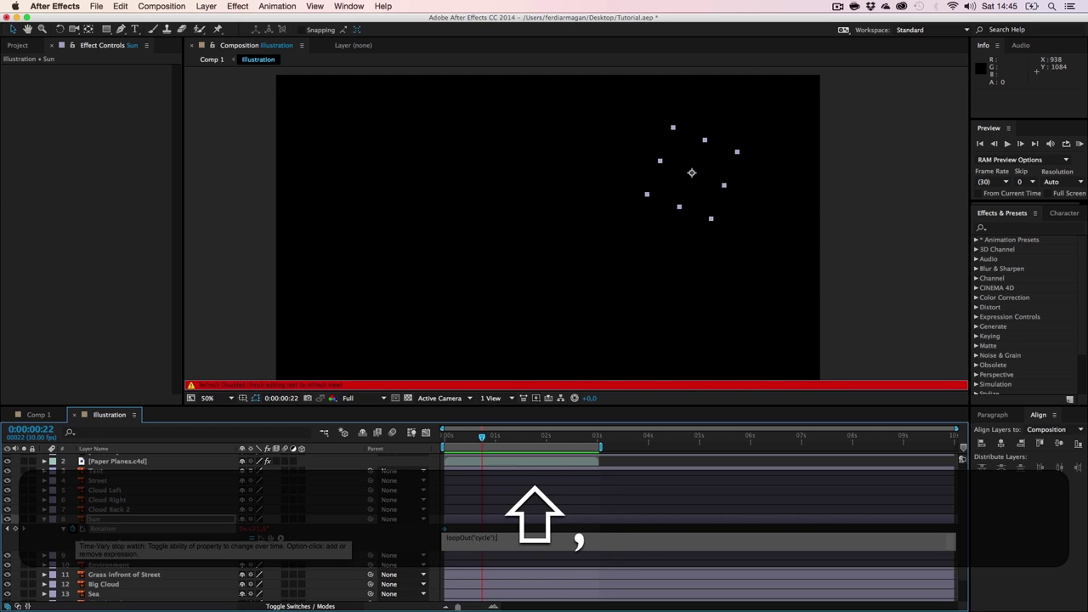
left_click(397, 545)
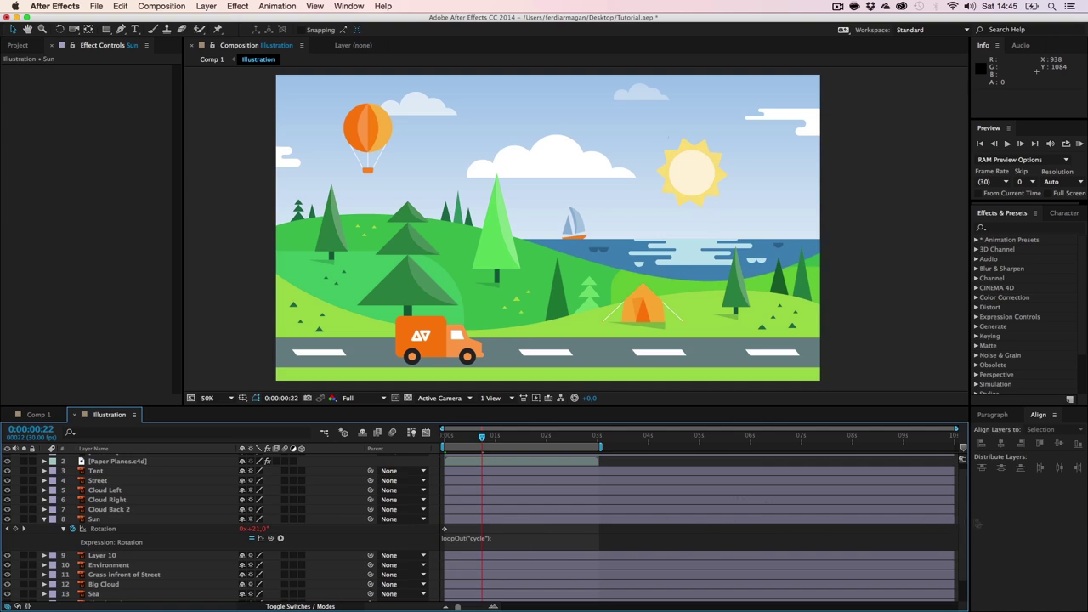
Extend the work area's end to 0:00:09:29, scrub through the timeline to check the motion, and return to frame 0.
left_click_drag(604, 447, 993, 456)
left_click_drag(745, 439, 678, 440)
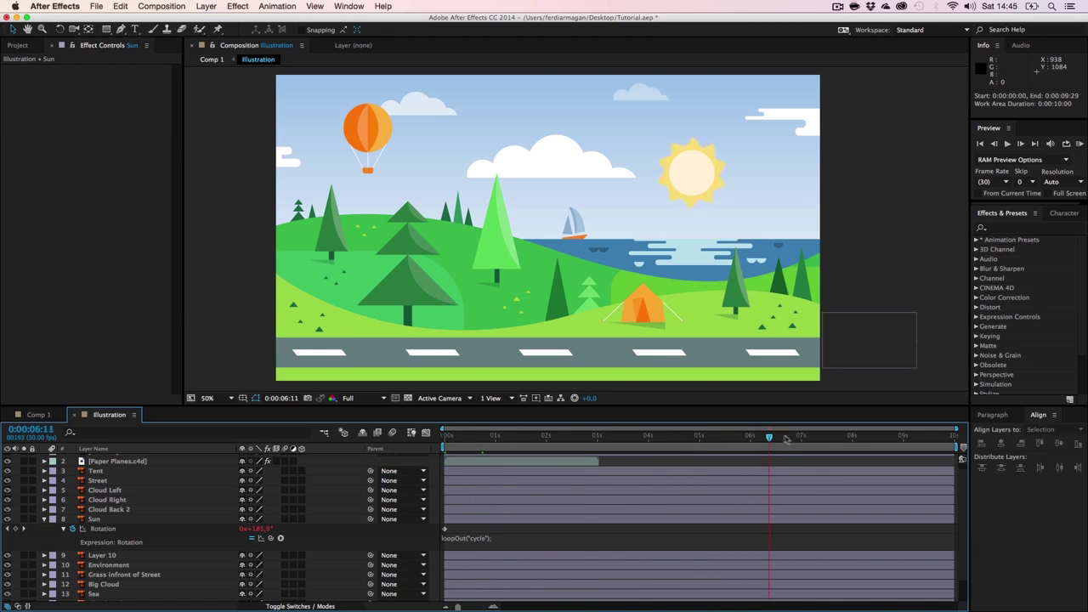
left_click_drag(611, 437, 685, 440)
left_click_drag(767, 439, 841, 442)
left_click_drag(740, 436, 422, 454)
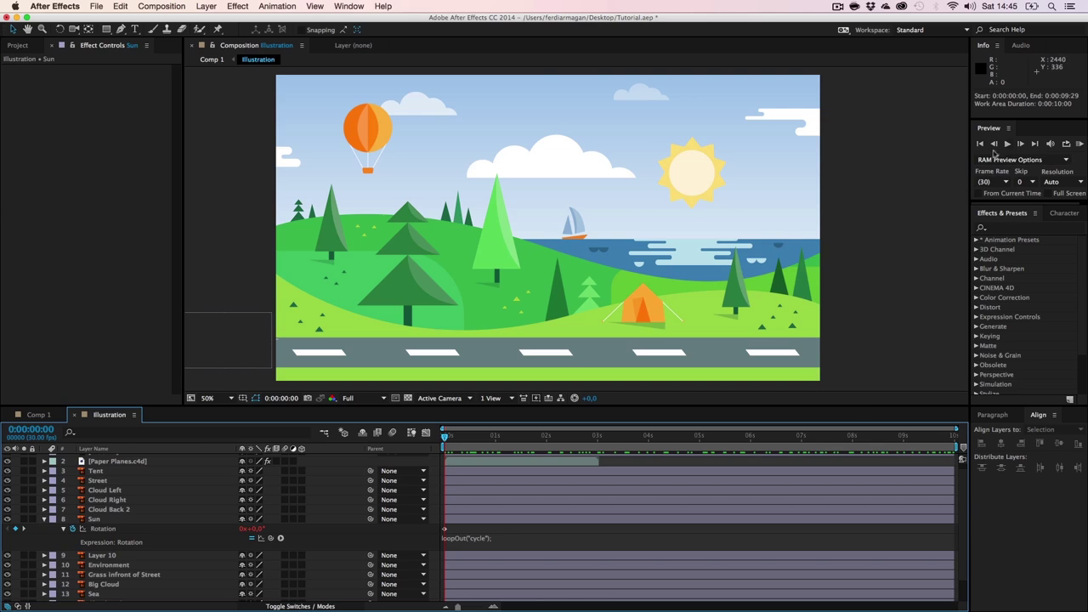
Preview the scene with the moving truck, paper plane and rotating sun, replaying it from frame 0.
left_click(1008, 143)
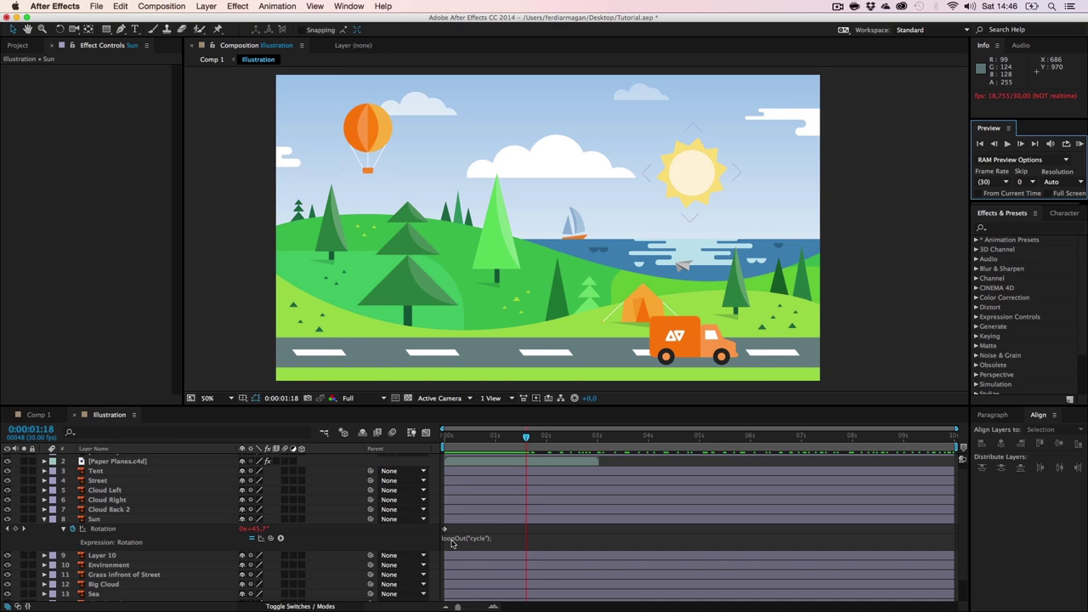
left_click(371, 304)
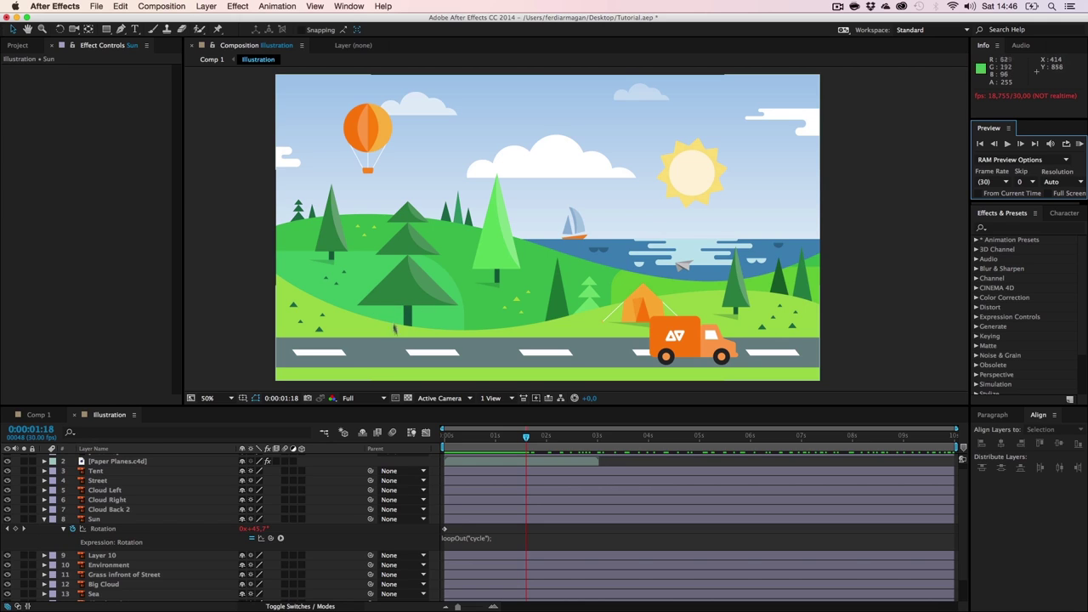
left_click_drag(483, 440, 438, 443)
key("space")
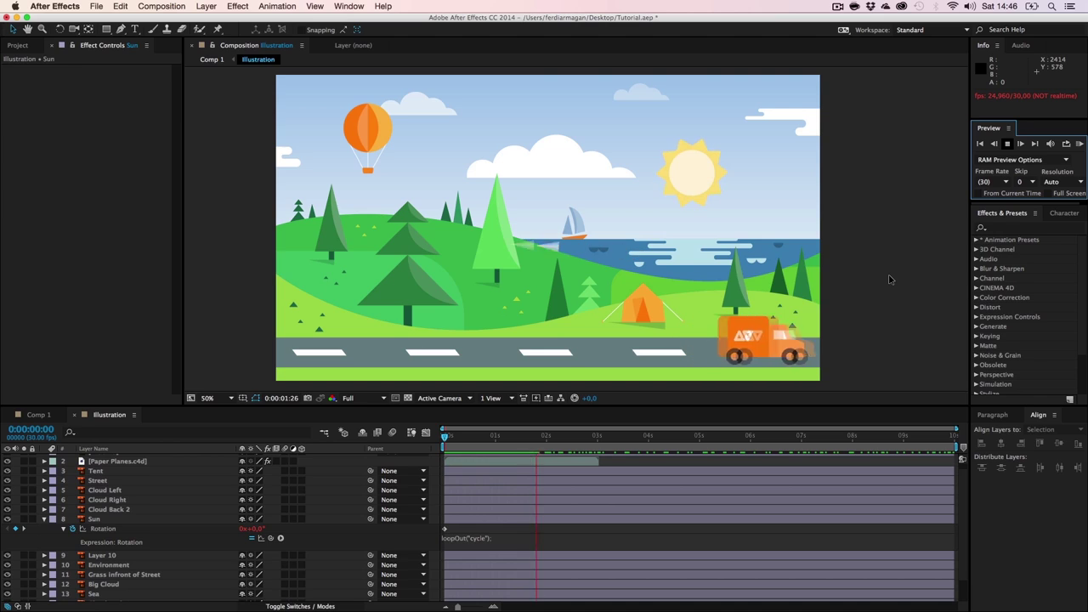
key("space")
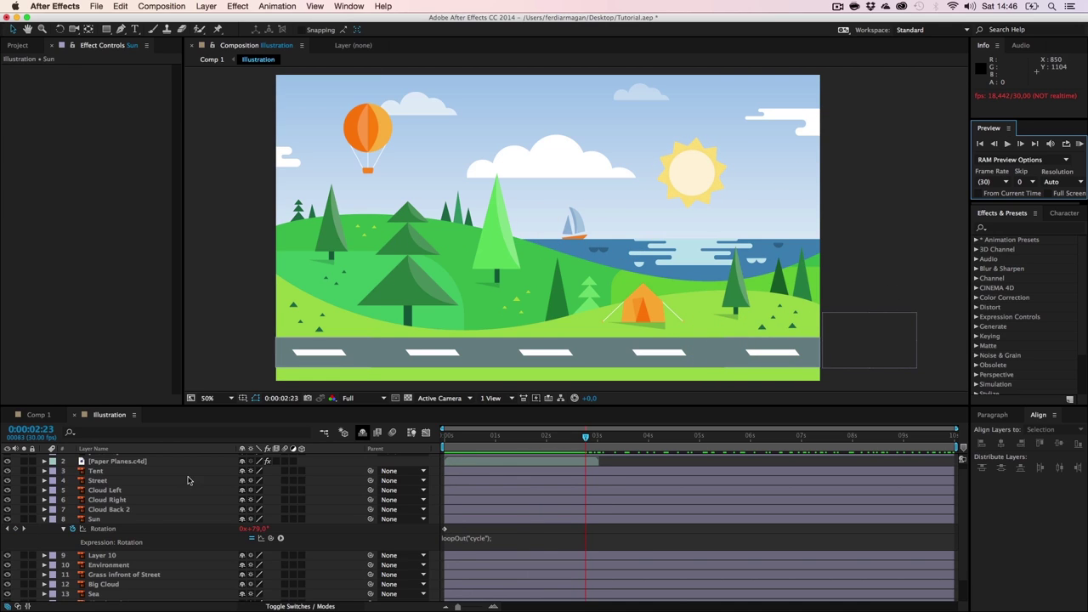
Collapse the Sun layer and animate the Boat's Position from just before frame 0 to 1077.9, 530.3 at 0:00:10:02.
left_click(44, 519)
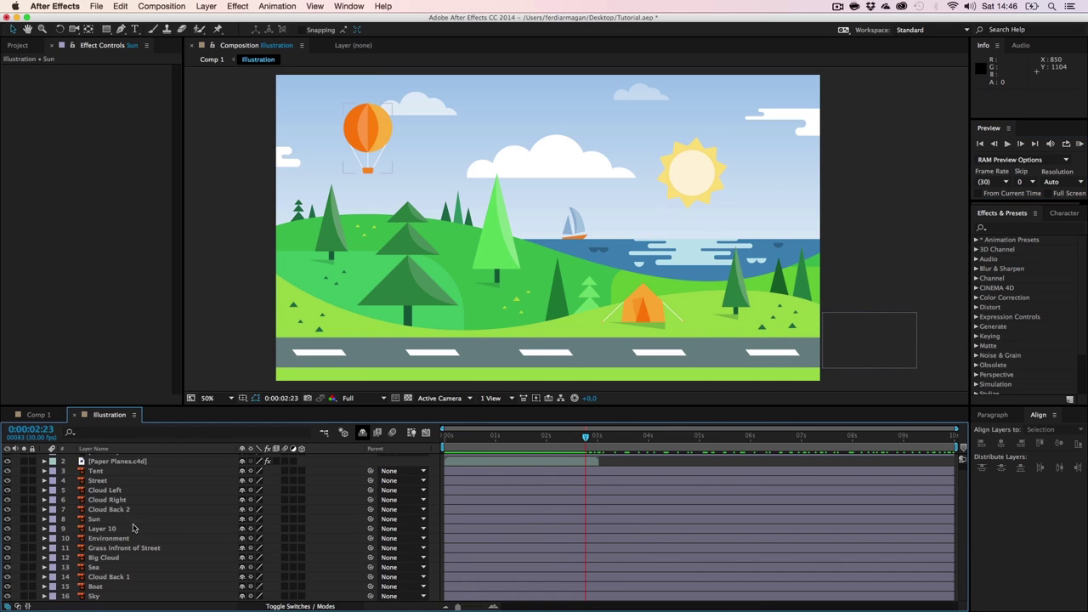
left_click(110, 568)
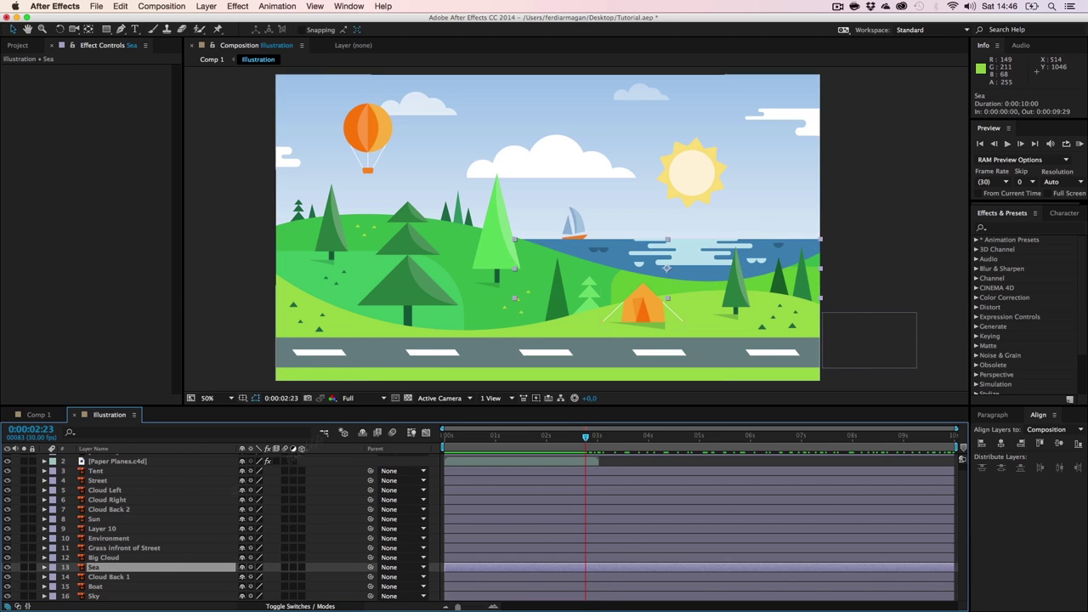
scroll(108, 527, "up", 1)
scroll(110, 526, "down", 1)
left_click(103, 529)
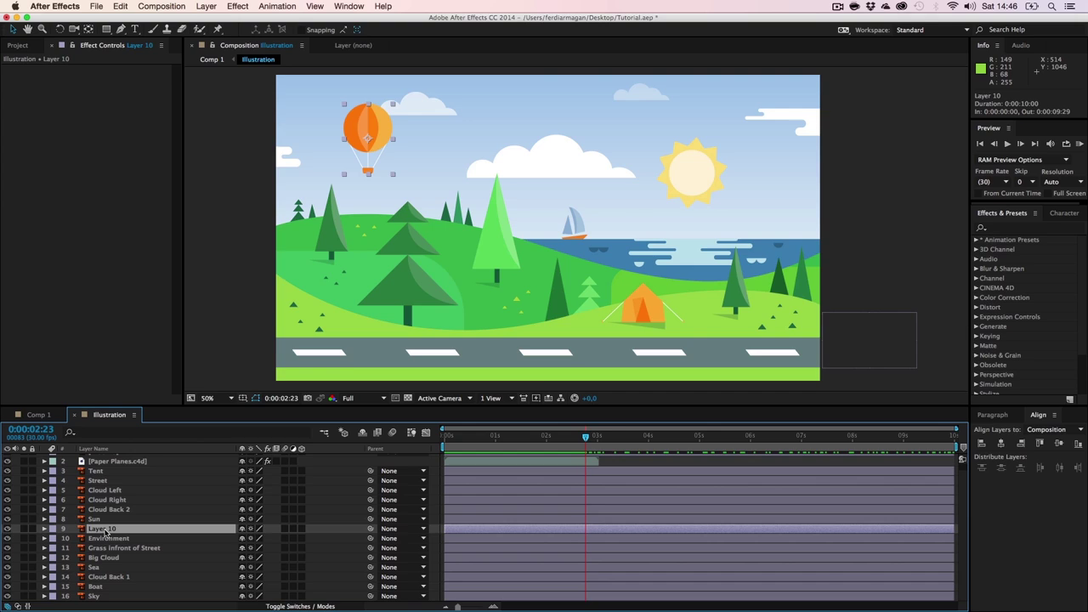
left_click(101, 569)
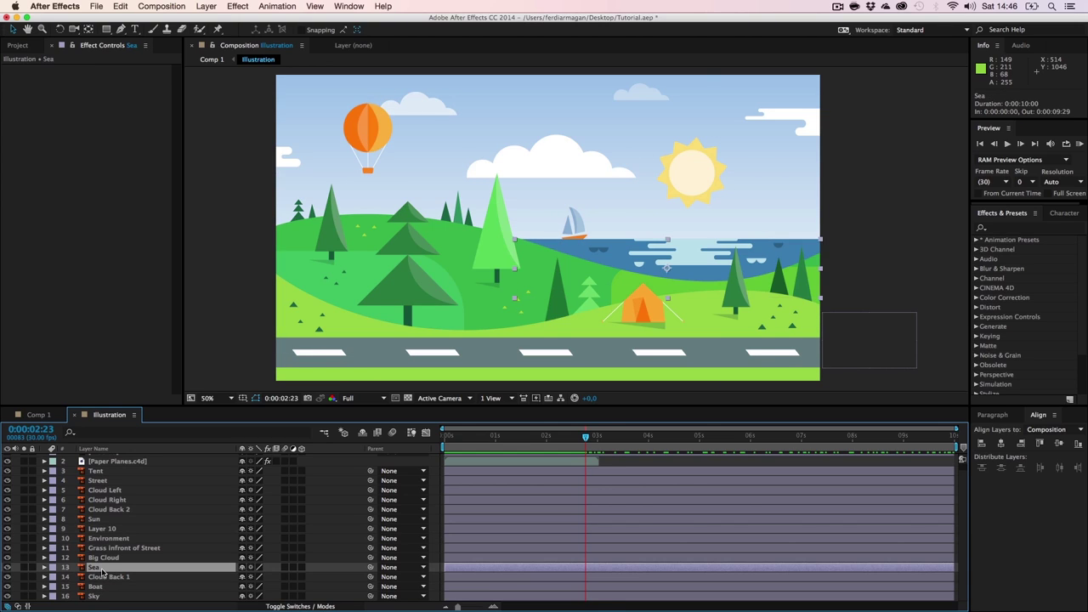
left_click(99, 587)
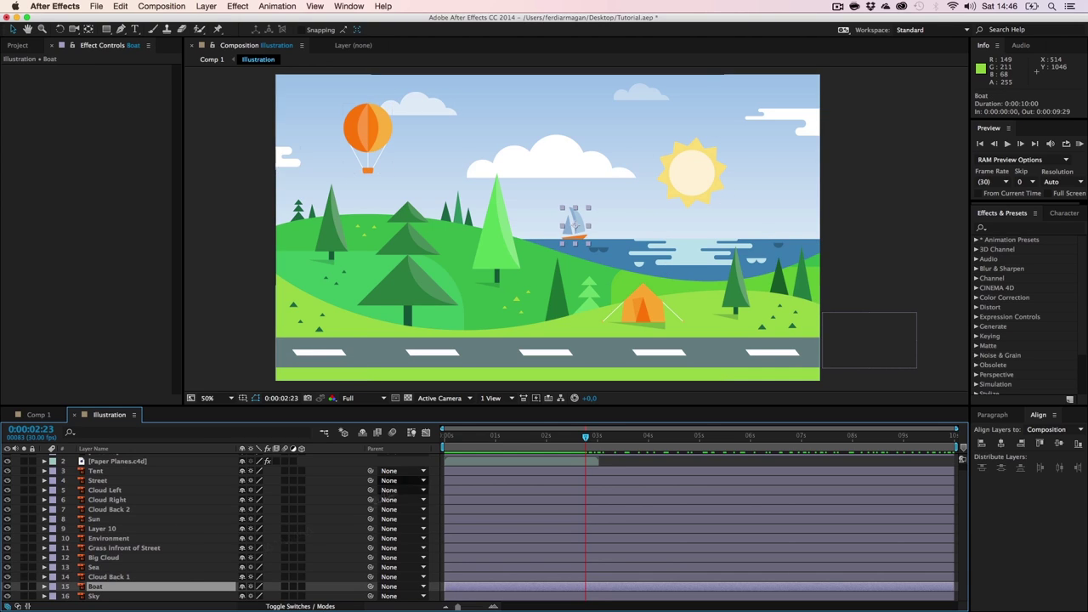
left_click(44, 588)
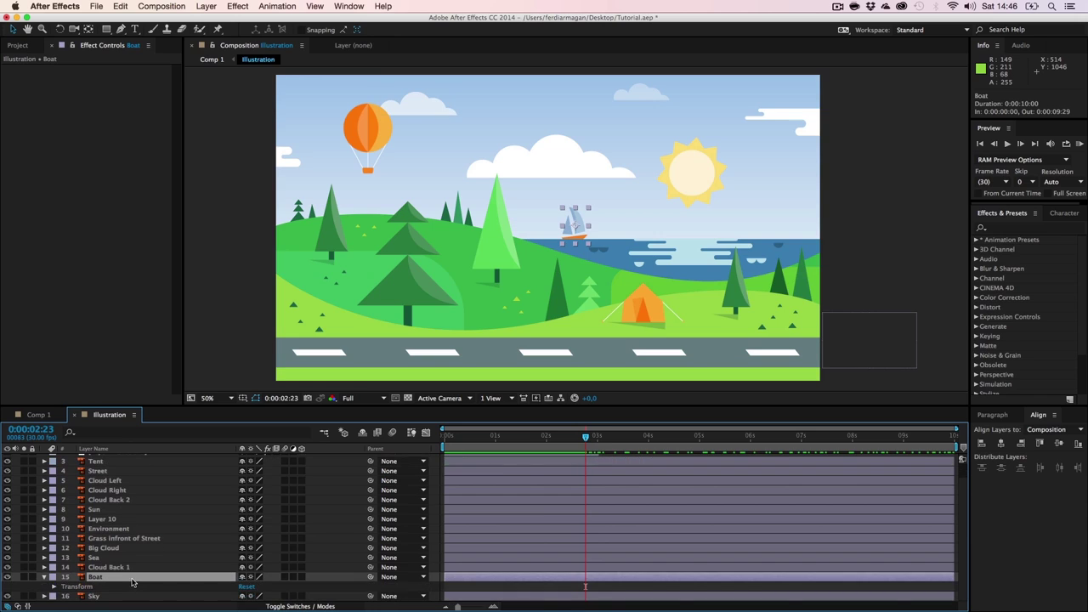
key("p")
left_click_drag(586, 587, 445, 589)
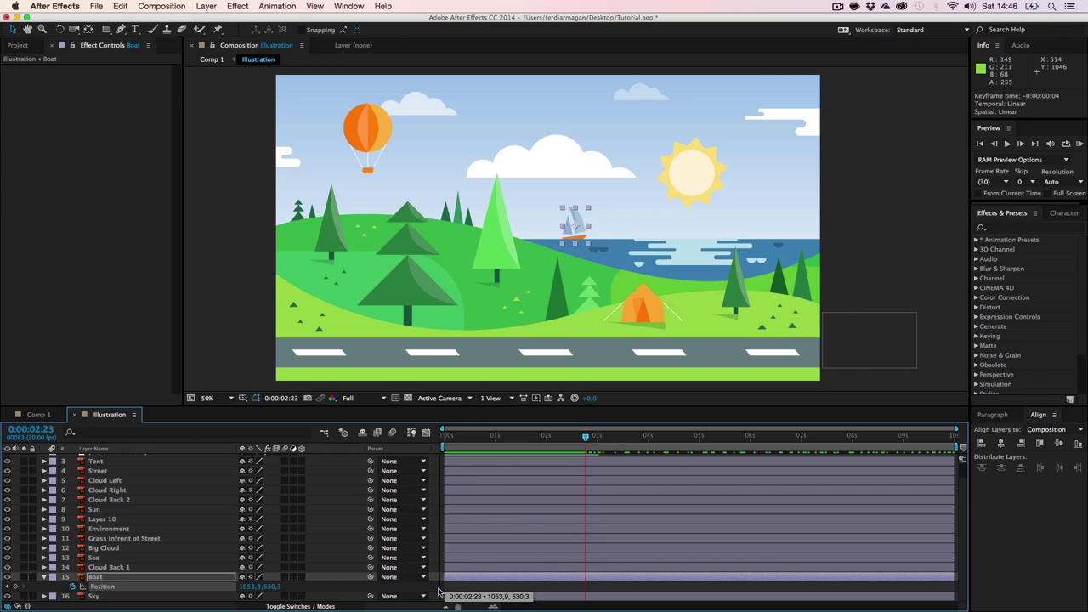
left_click_drag(250, 587, 265, 586)
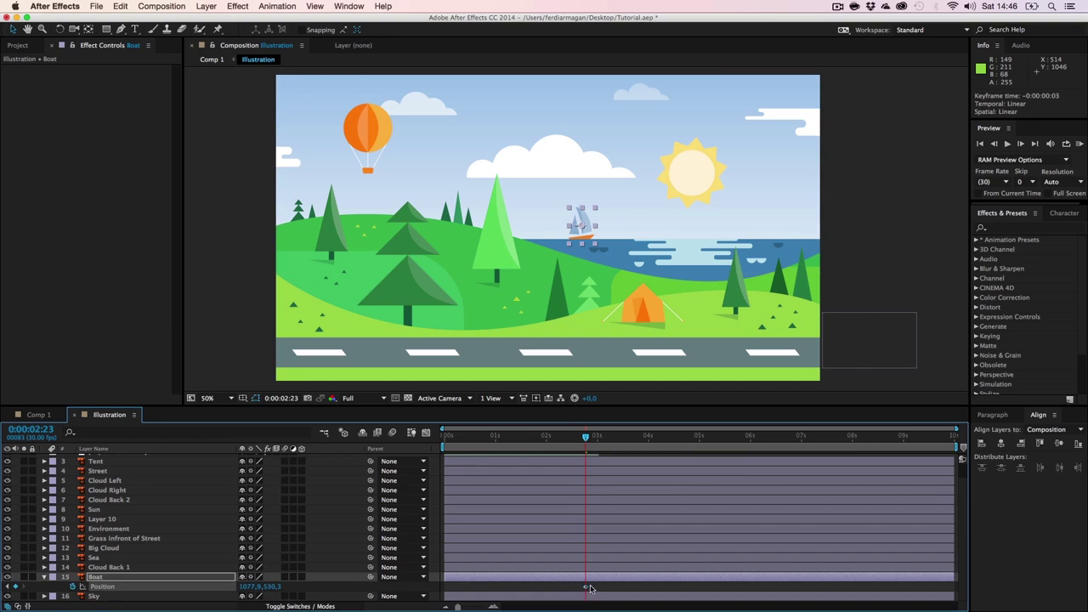
left_click_drag(586, 589, 957, 587)
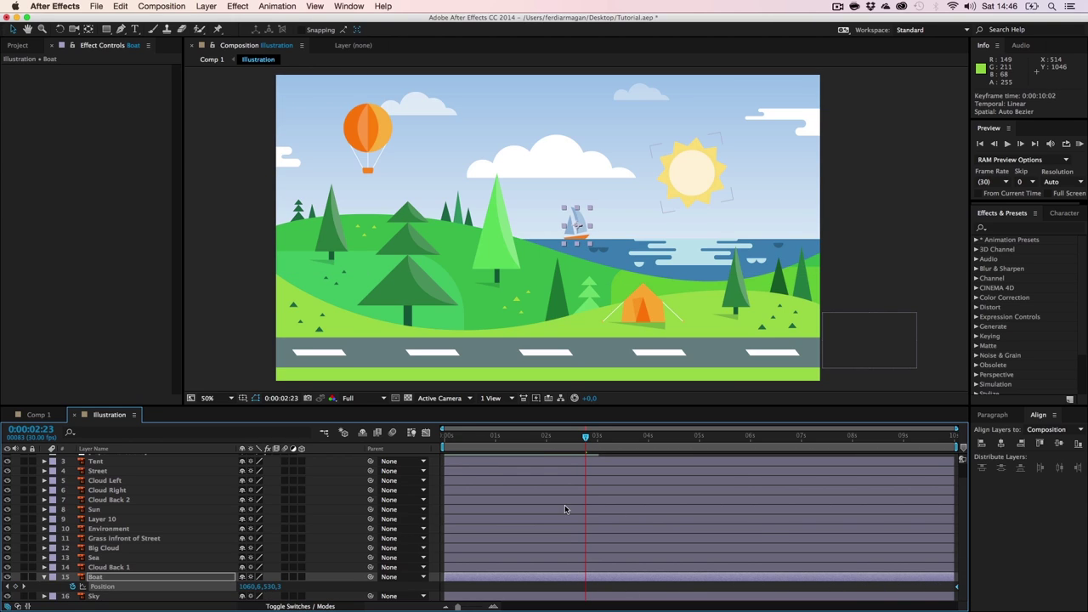
Keyframe the Big Cloud's Position at frame 0 and shift the cloud to 884.3, 287.5 at 0:00:09:29.
left_click(108, 549)
key("p")
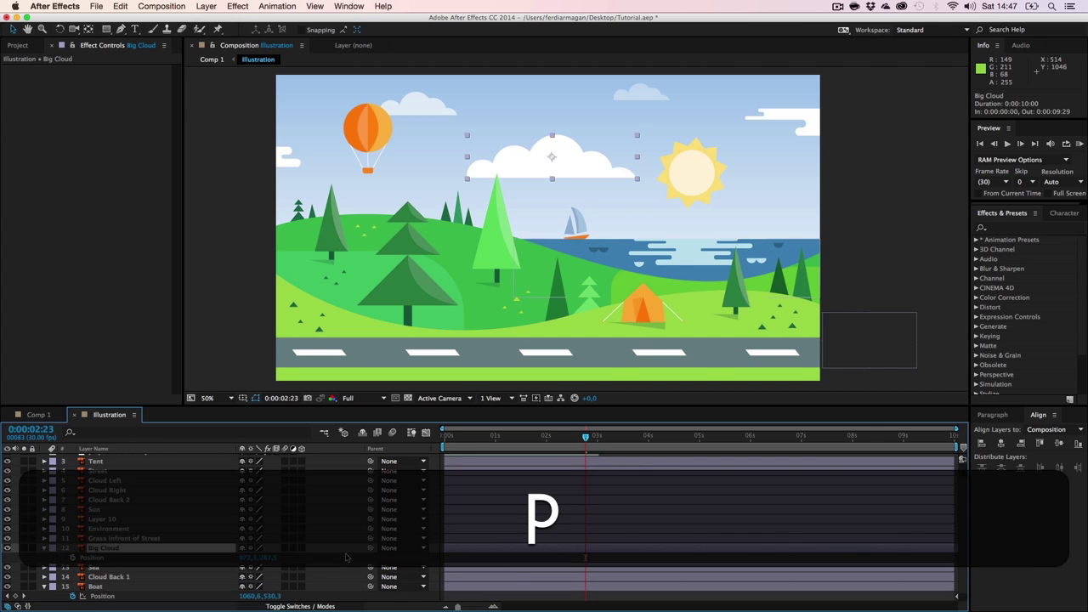
key("Home")
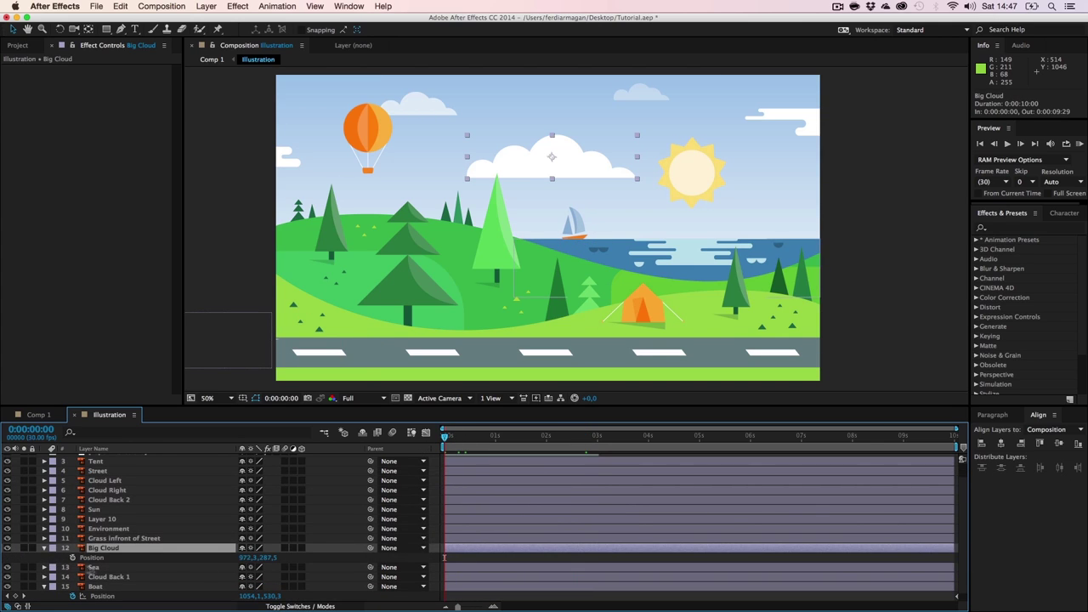
left_click(72, 557)
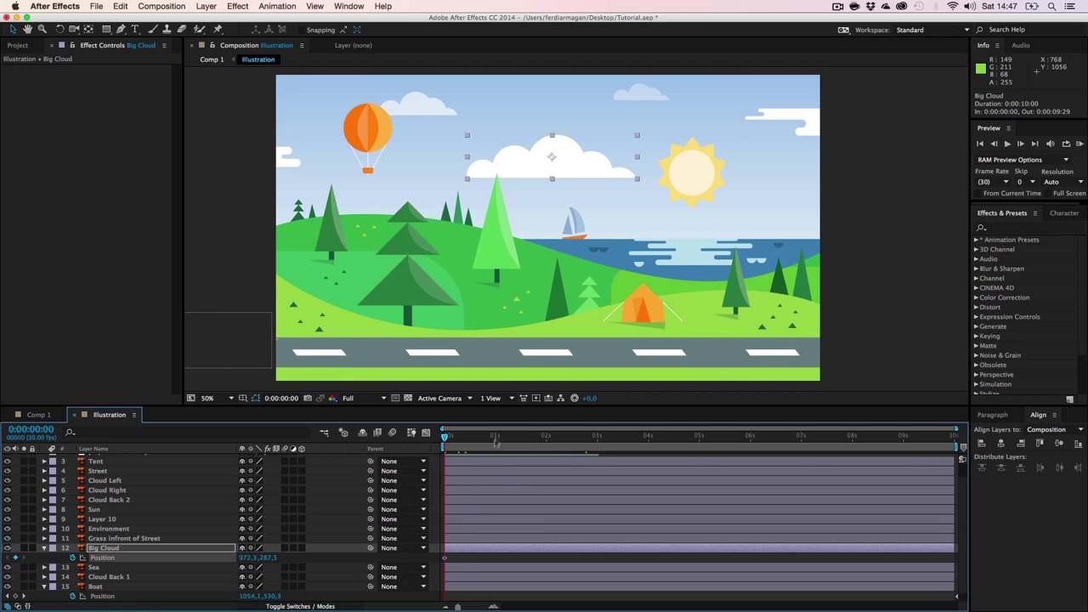
left_click_drag(527, 438, 953, 437)
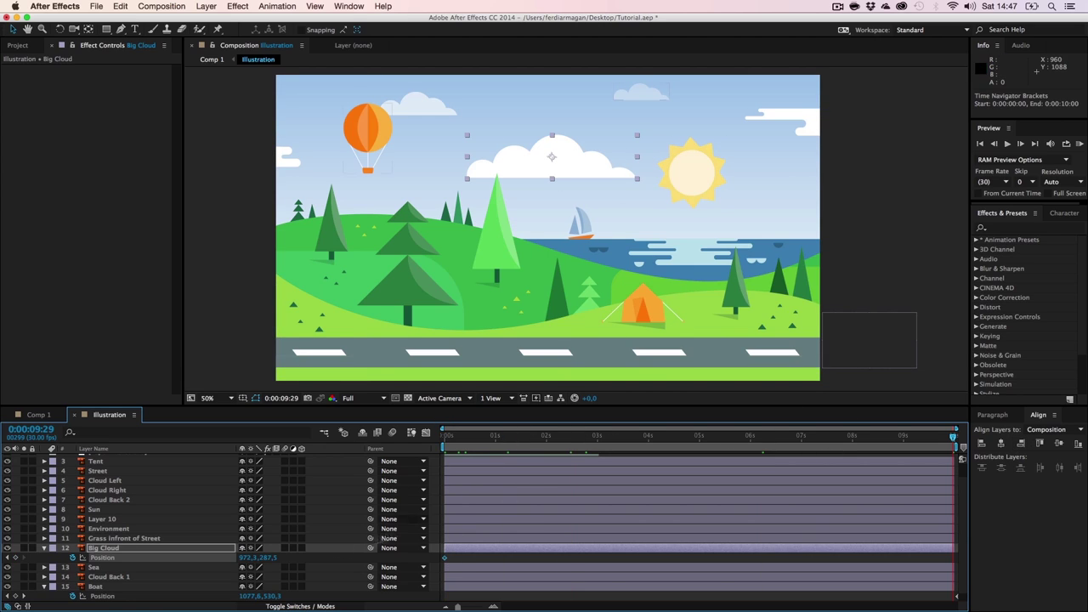
mouse_move(250, 559)
left_mouse_down()
mouse_move(285, 563)
mouse_move(244, 559)
left_mouse_up()
left_click_drag(553, 157, 527, 156)
Keyframe Cloud Back 2's Position at frame 0 and shift the cloud to 1267.5, 60.0 at 0:00:02:08.
left_click(140, 538)
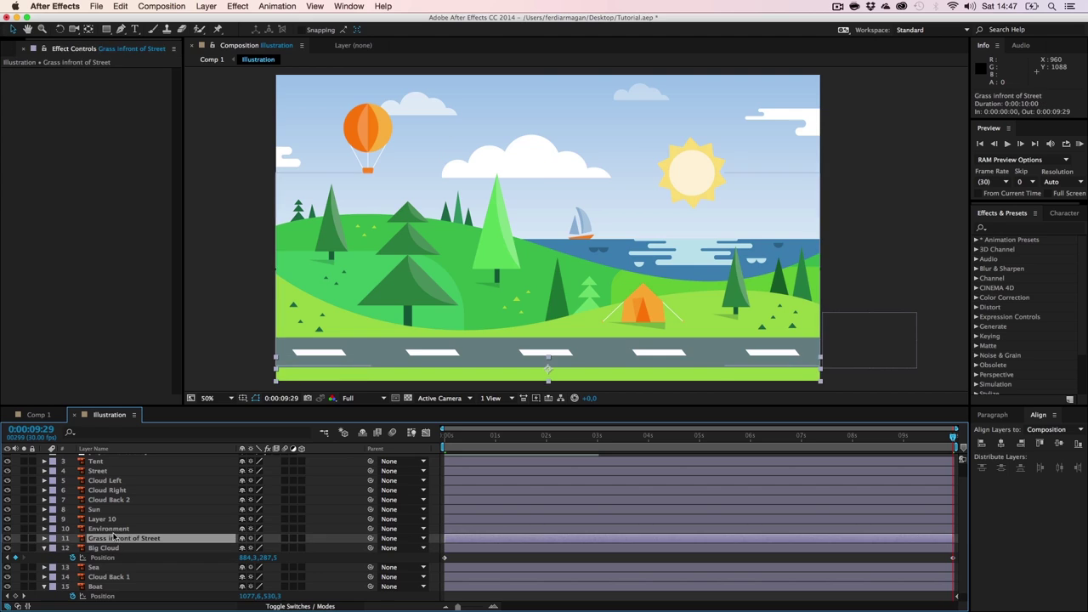
left_click(112, 529)
left_click(104, 481)
left_click(113, 491)
left_click(112, 501)
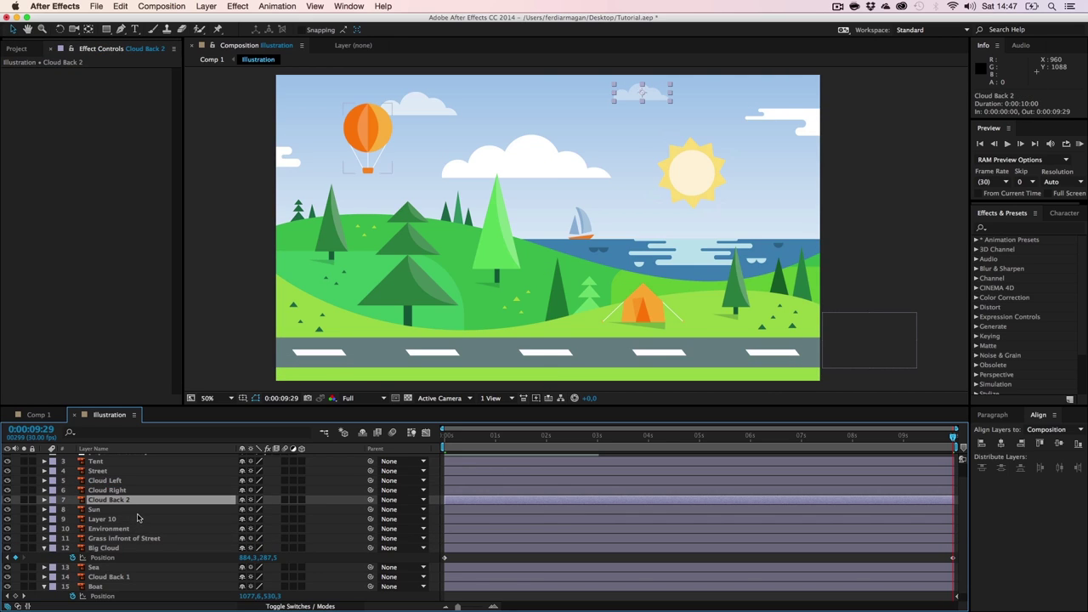
key("p")
key("Home")
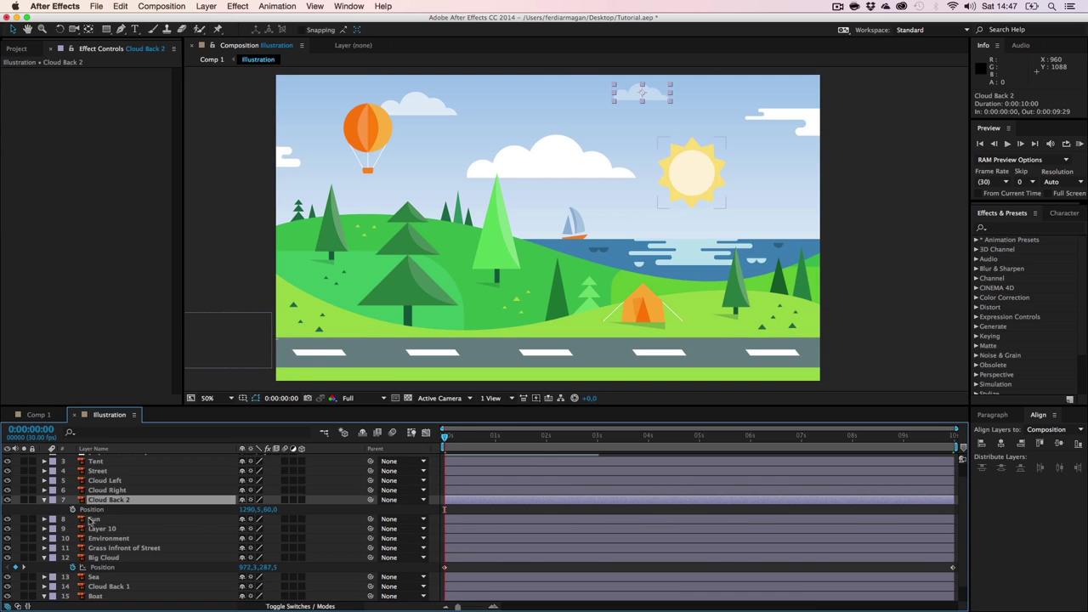
key("alt+shift+p")
key("space")
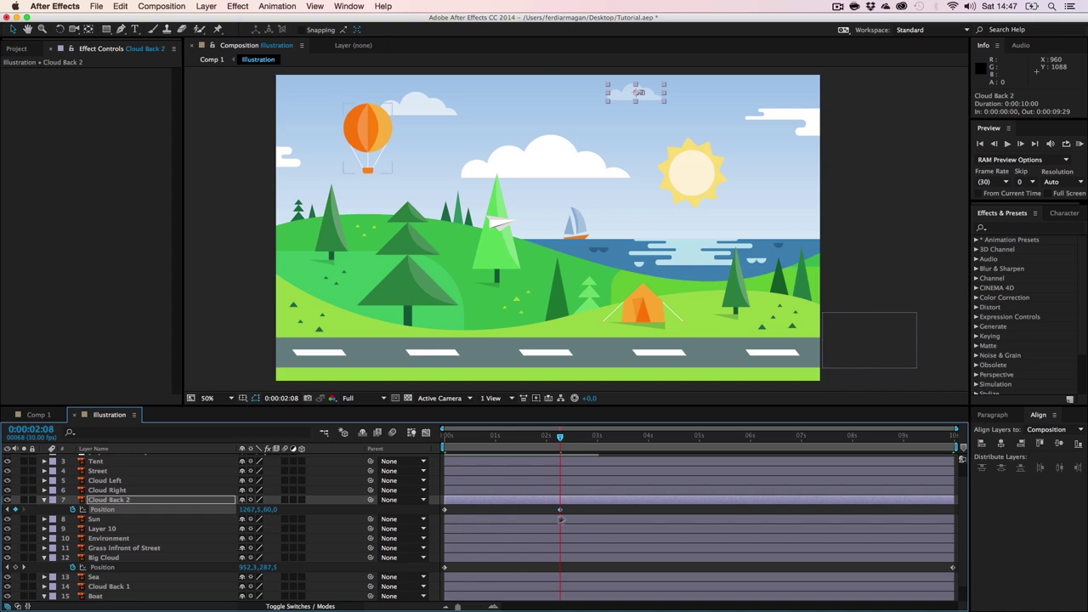
Move Cloud Back 2's second Position keyframe to 0:00:10:01.
left_click_drag(561, 514, 862, 507)
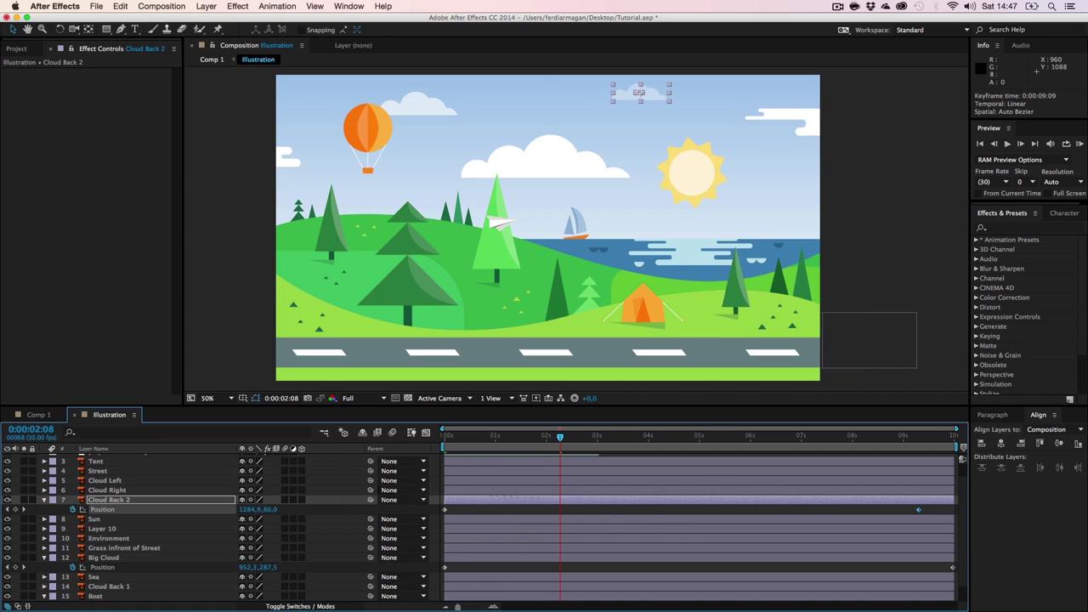
left_click(949, 512)
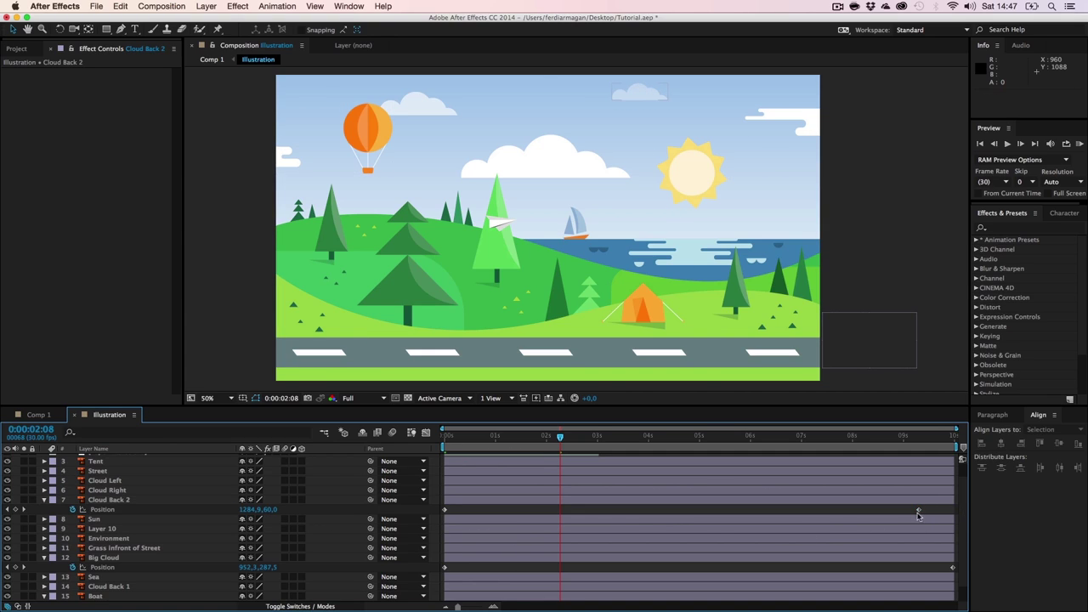
left_click_drag(919, 510, 944, 512)
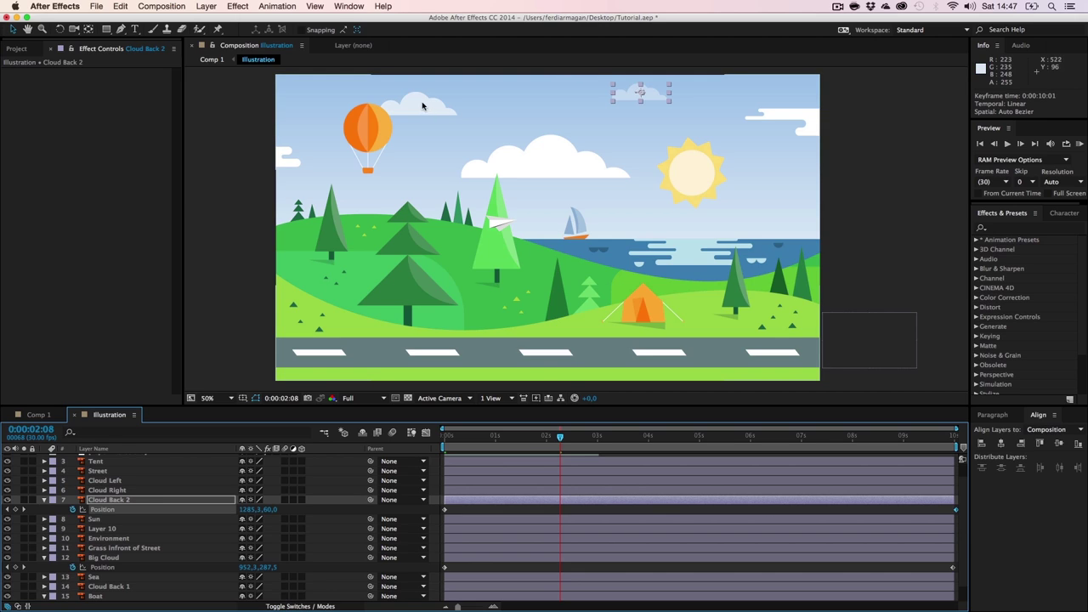
Keyframe Cloud Back 1's Position at frame 0 and shift the cloud to 483.7, 101.4 at 0:00:09:29.
left_click(113, 492)
left_click(106, 481)
scroll(115, 493, "down", 1)
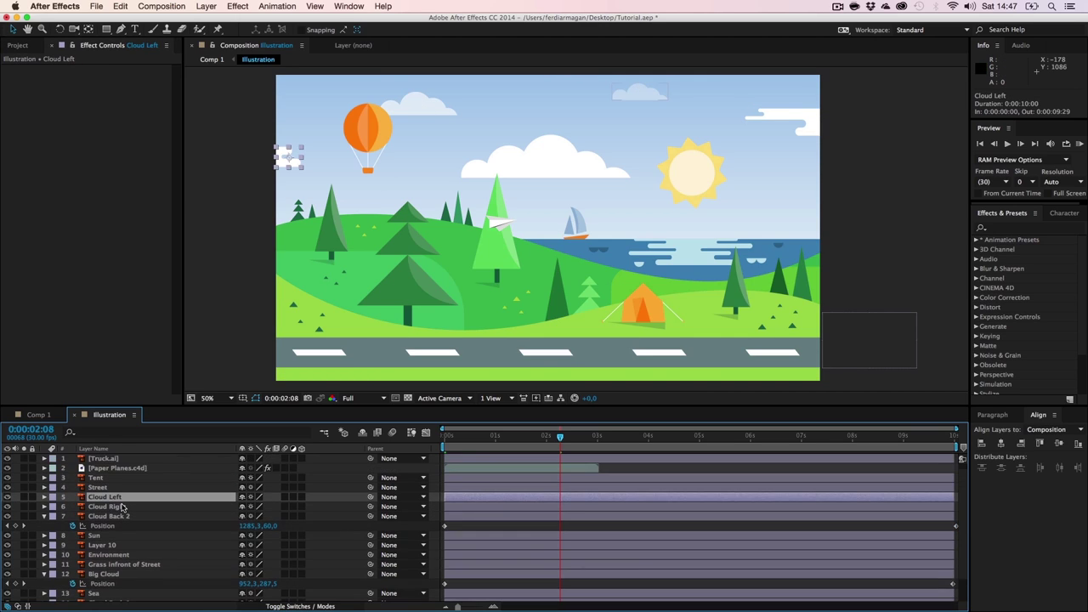
scroll(117, 506, "down", 1)
left_click(109, 540)
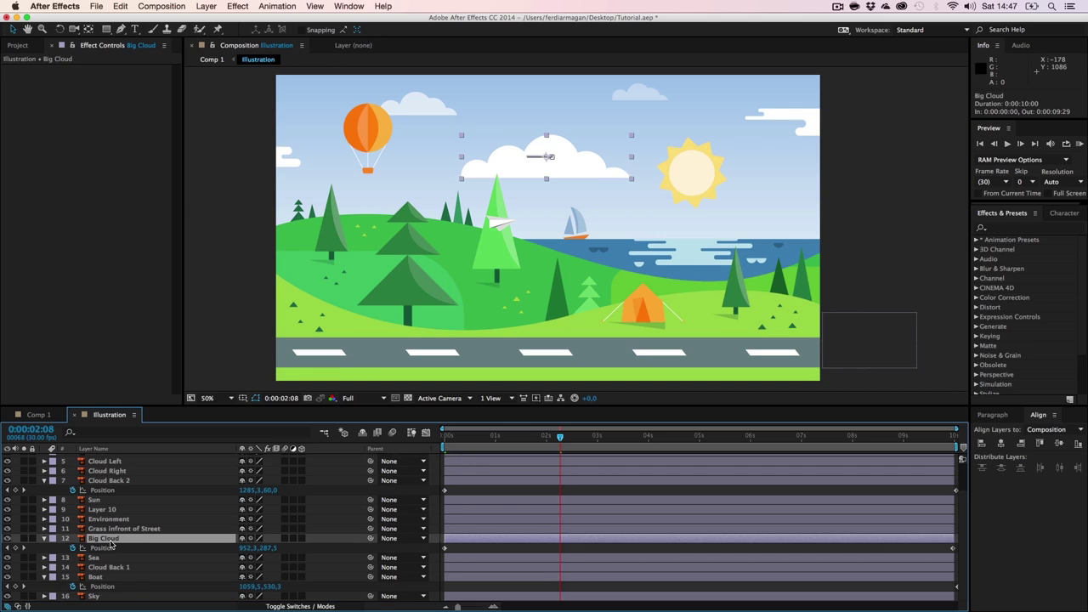
left_click(108, 567)
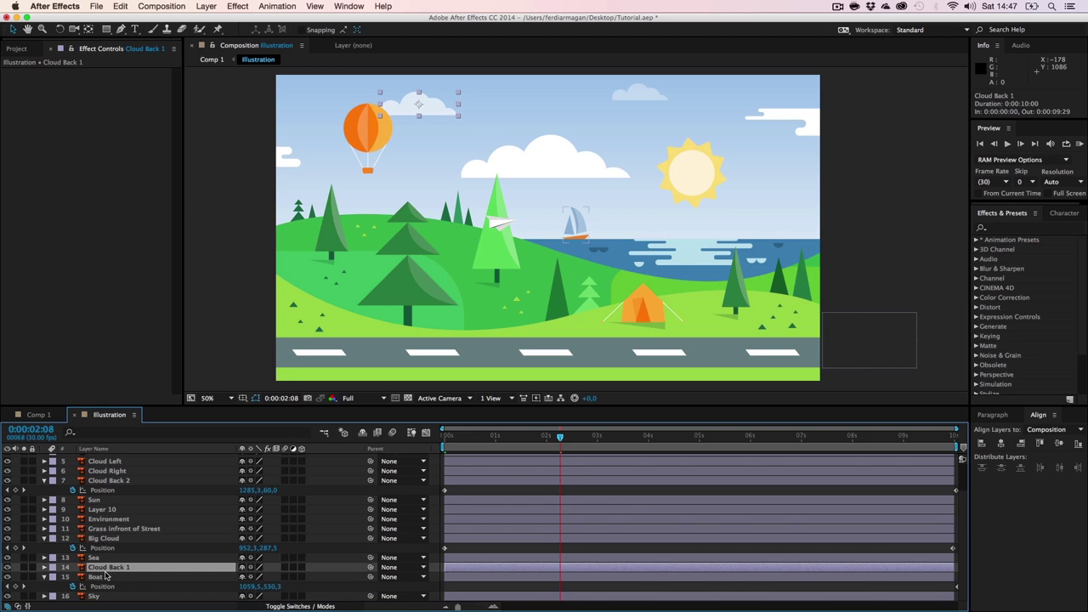
left_click(102, 577, "shift")
key("p")
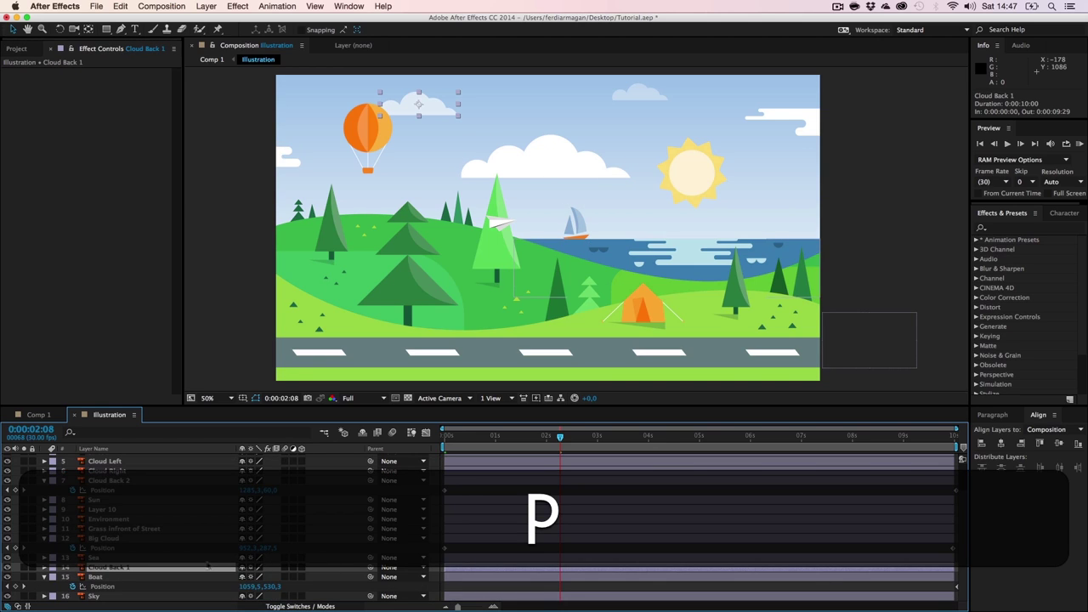
key("Home")
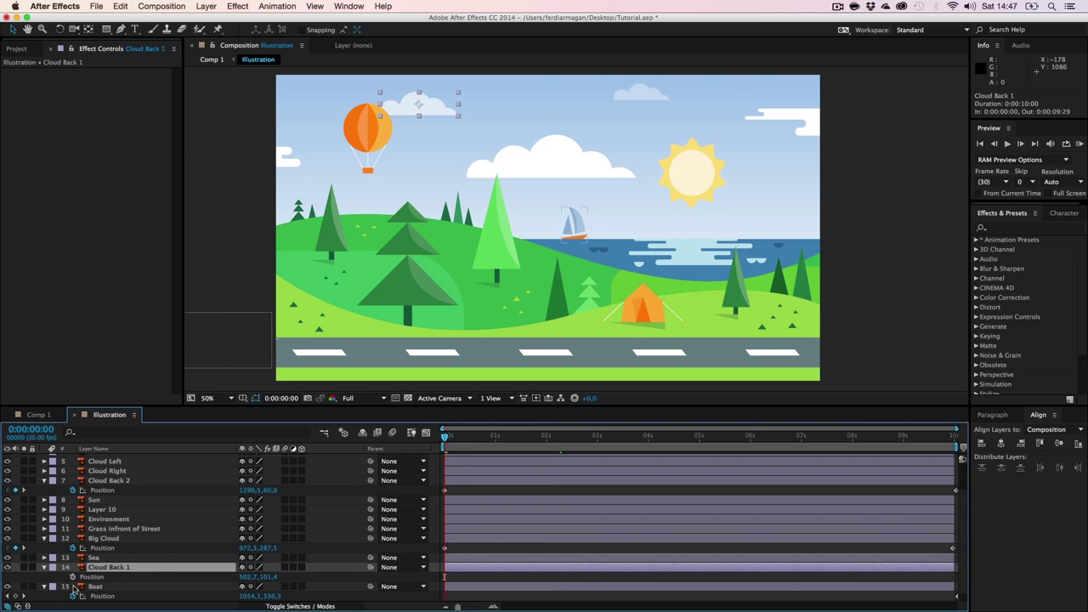
left_click_drag(475, 439, 972, 459)
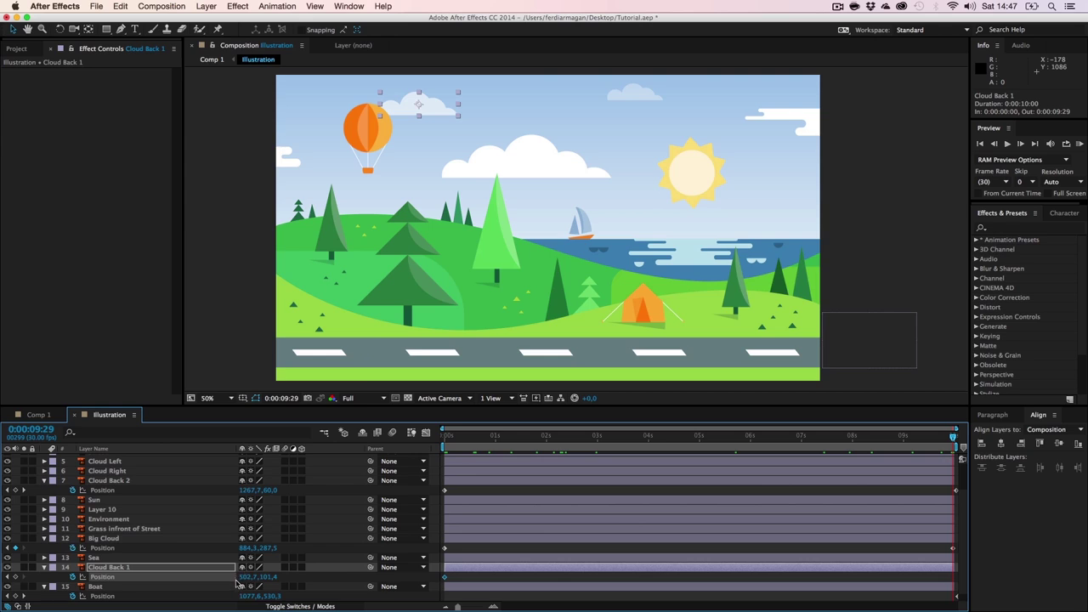
left_click_drag(238, 576, 232, 577)
scroll(108, 467, "up", 3)
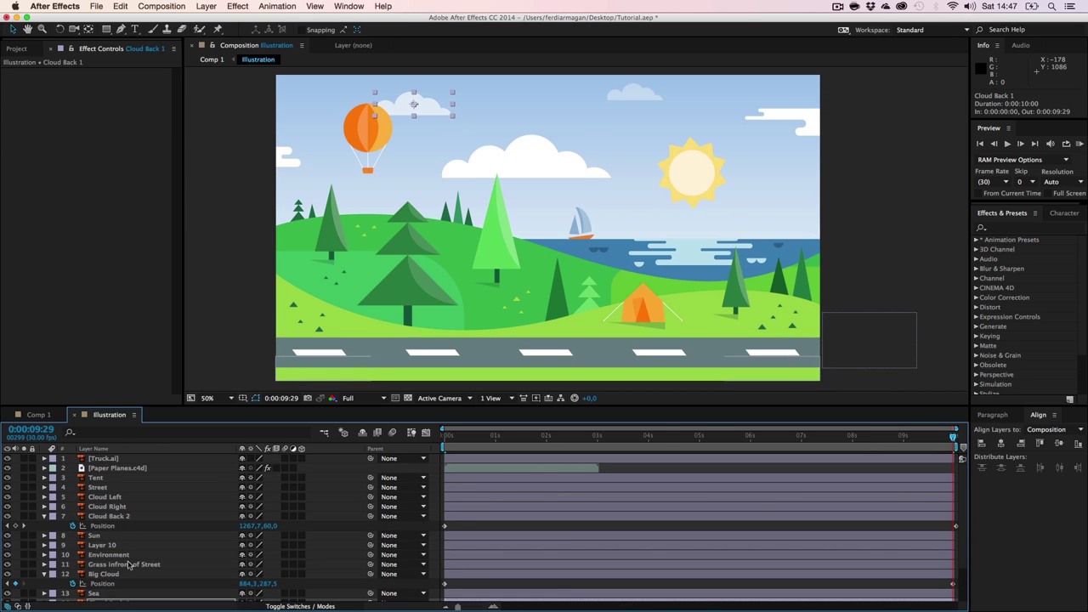
scroll(123, 556, "down", 2)
scroll(133, 569, "down", 2)
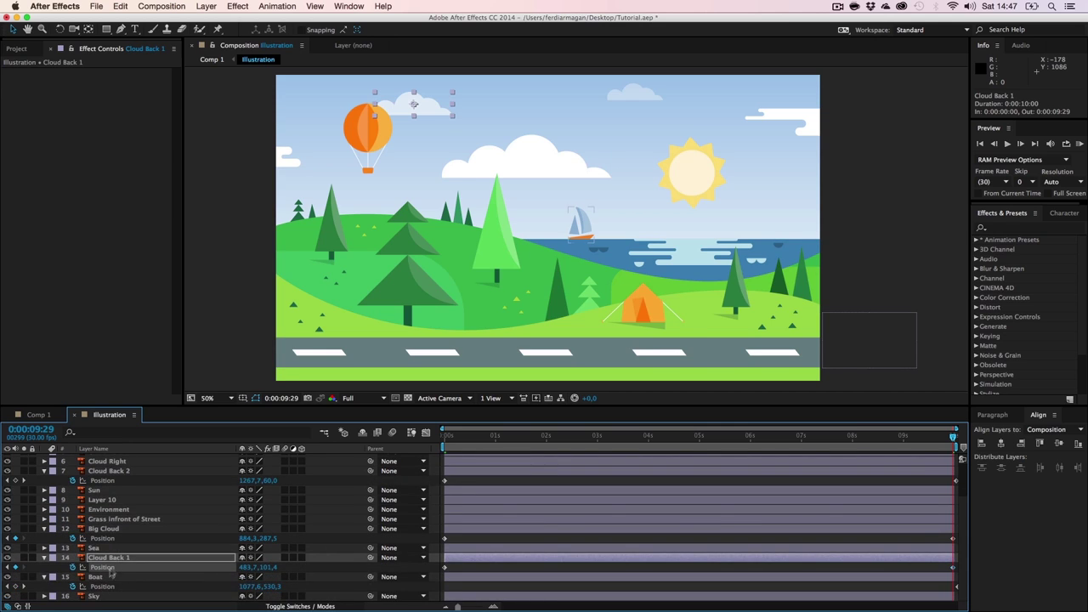
Animate the hot-air balloon on Layer 10 with Position keyframes from frame 0 to 0:00:03:07, drifting it gently up and down towards the sun.
scroll(109, 576, "up", 3)
left_click(102, 538)
key("p")
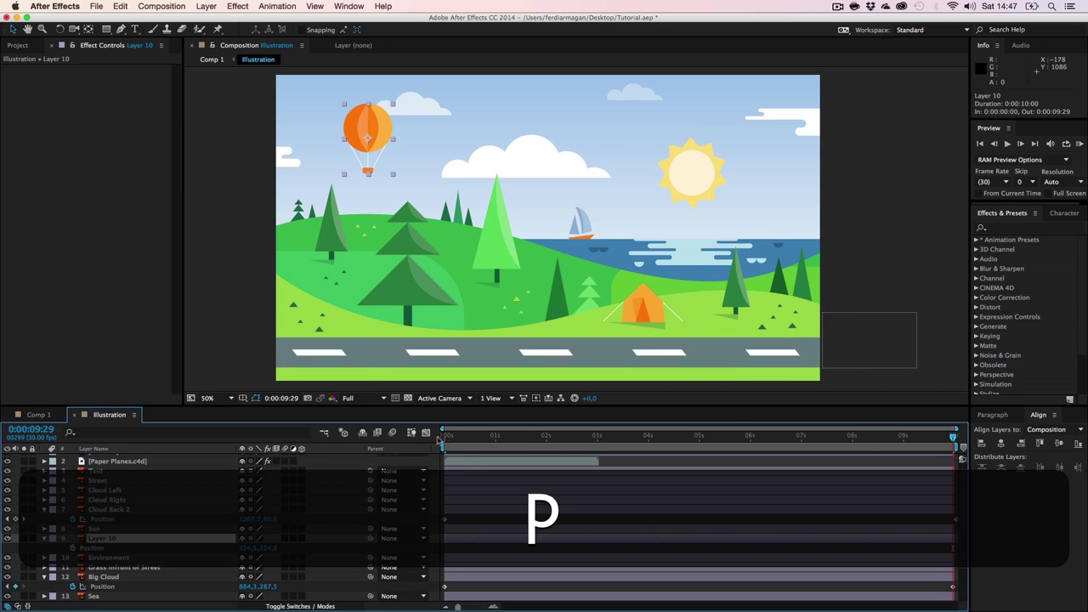
left_click(444, 435)
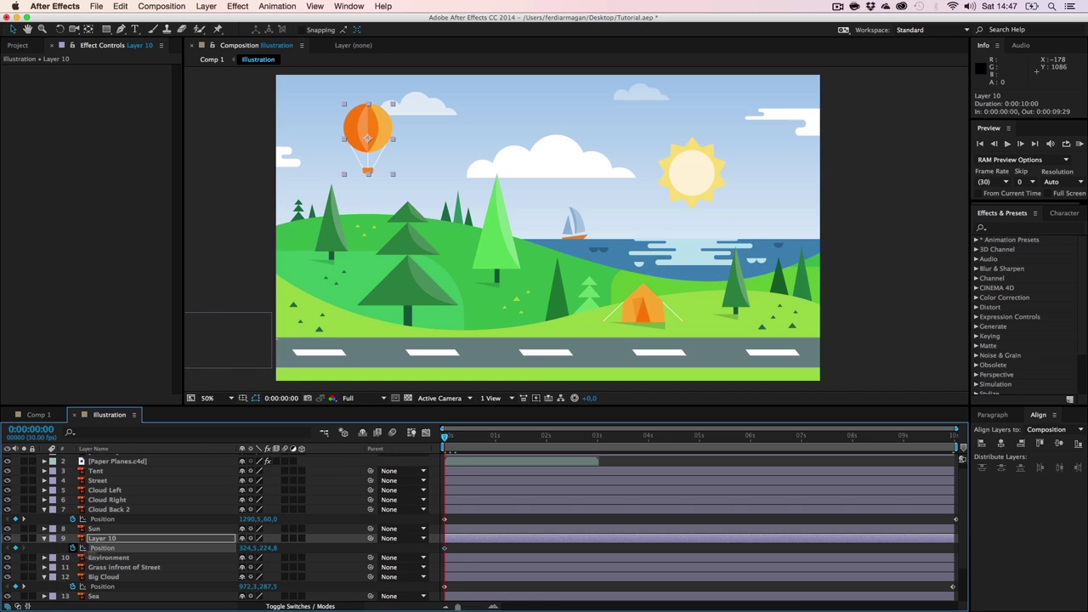
left_click_drag(462, 441, 487, 441)
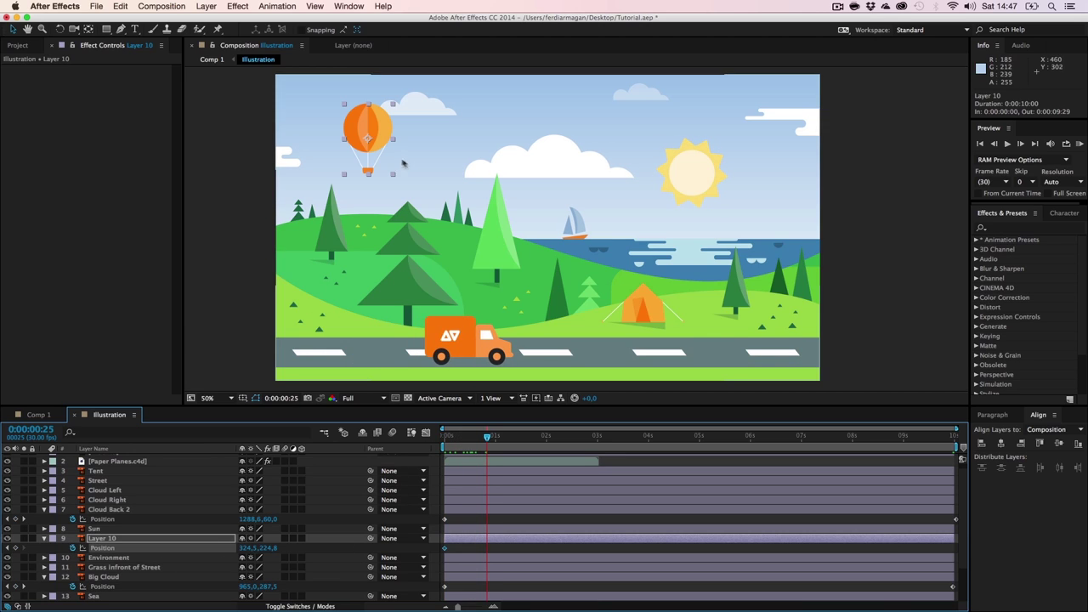
left_click_drag(366, 136, 372, 132)
left_click_drag(487, 437, 534, 437)
left_click_drag(372, 134, 380, 142)
left_click_drag(546, 438, 580, 438)
left_click_drag(380, 138, 388, 131)
left_click_drag(582, 438, 606, 440)
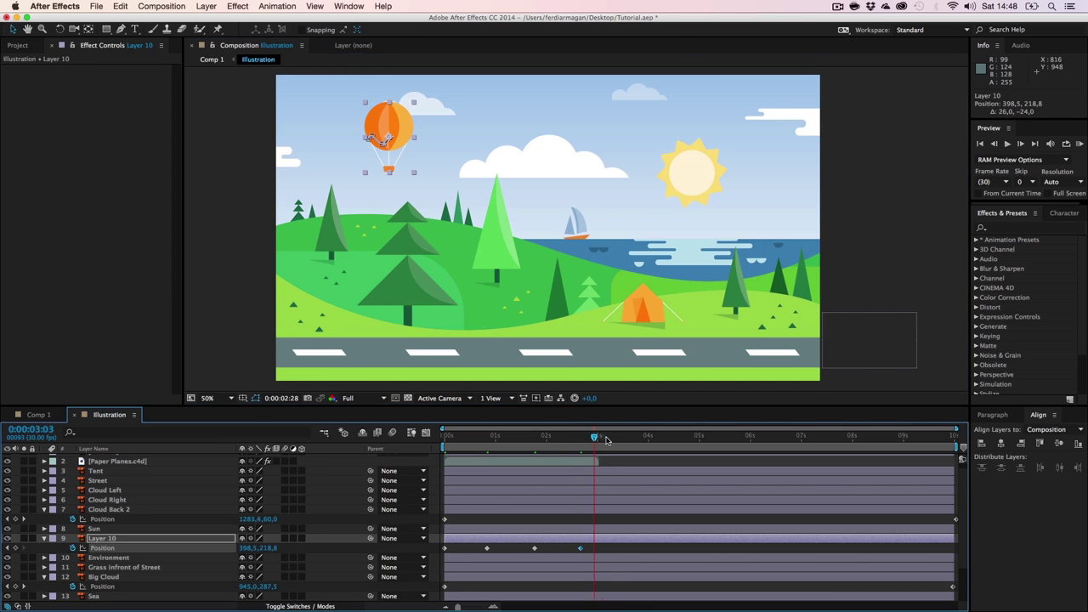
left_click_drag(401, 135, 415, 142)
Spread the balloon's Position keyframes along the timeline, placing the last one at about 8.7 seconds, to slow its drift.
left_click_drag(610, 550, 887, 548)
left_click_drag(582, 550, 741, 552)
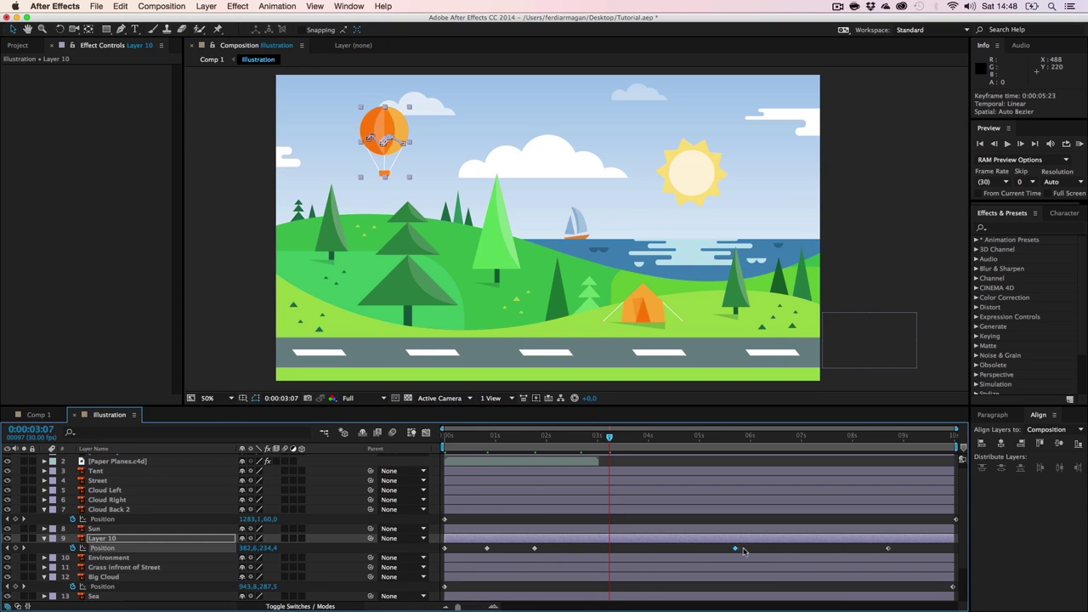
left_click_drag(536, 551, 619, 549)
left_click(905, 355)
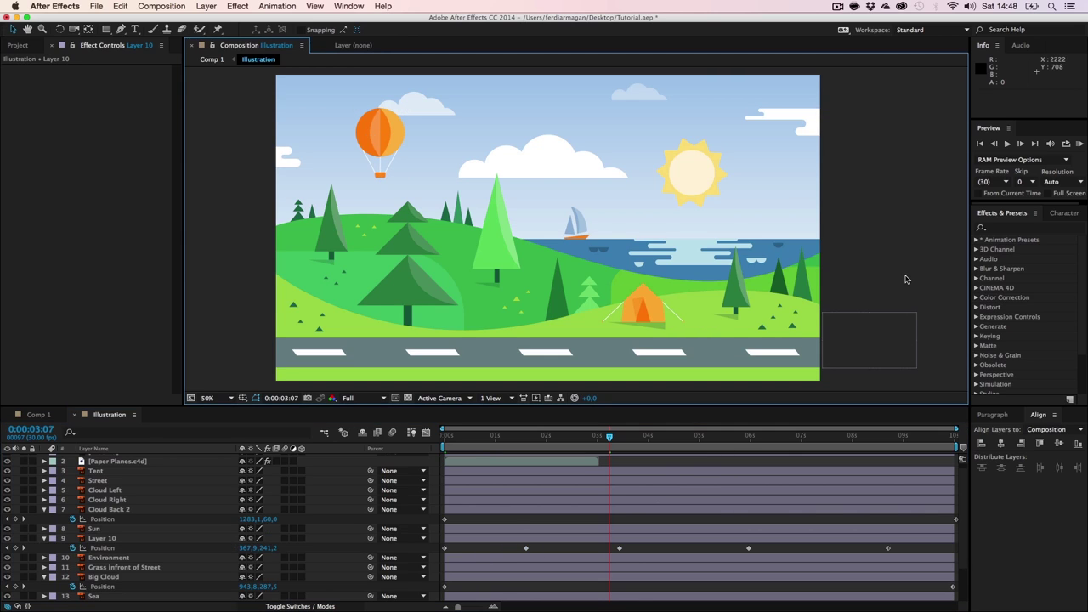
Preview the animated clouds, boat and balloon several times, and scrub to 0:00:05:21 to check the motion.
left_click(1007, 145)
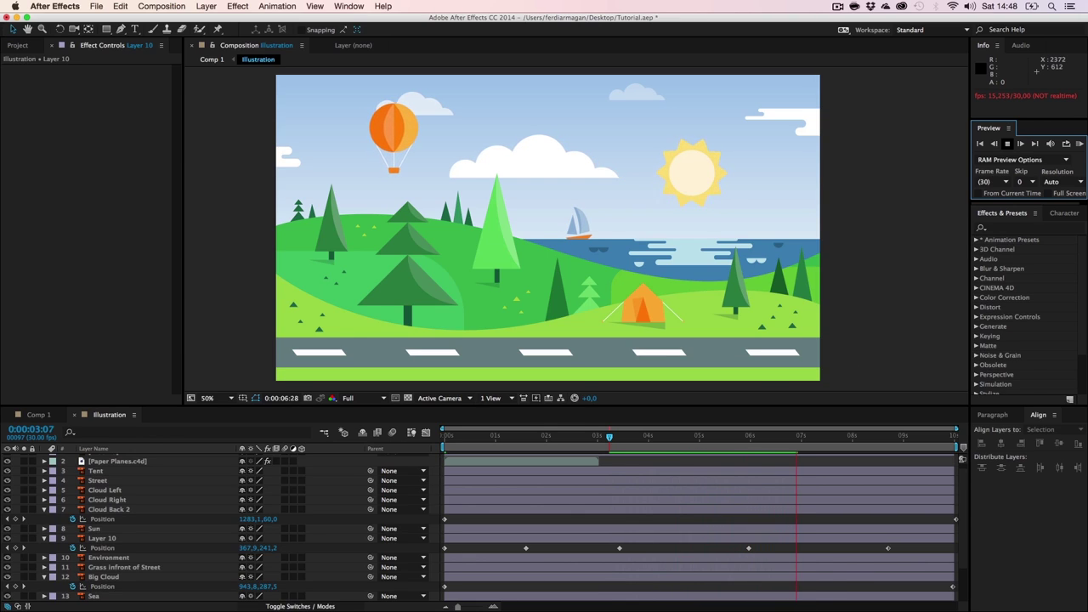
key("super+Tab")
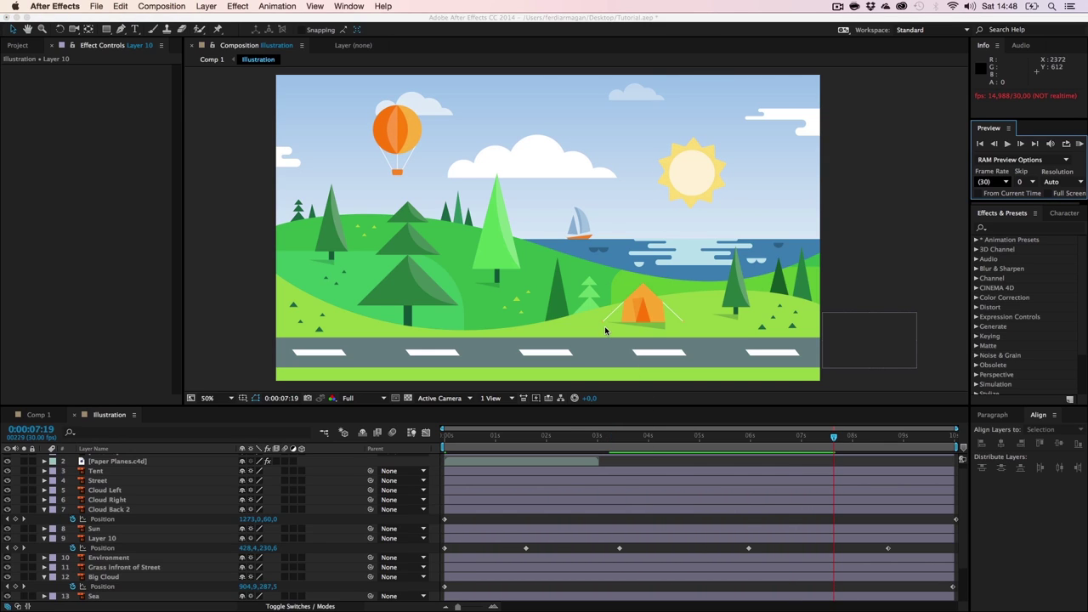
left_click(1011, 142)
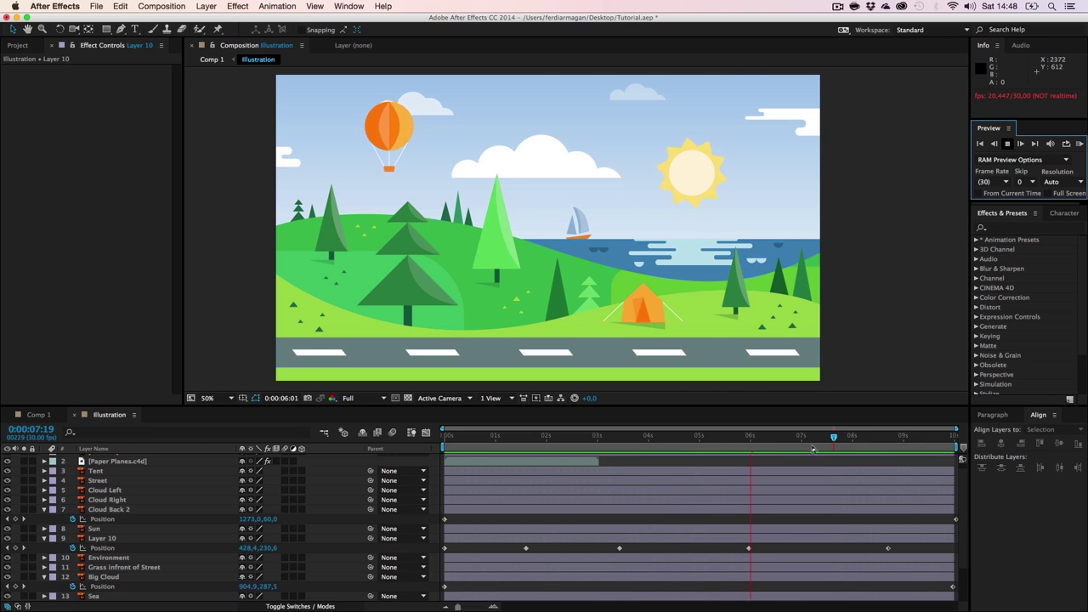
left_click(941, 435)
left_click(1009, 145)
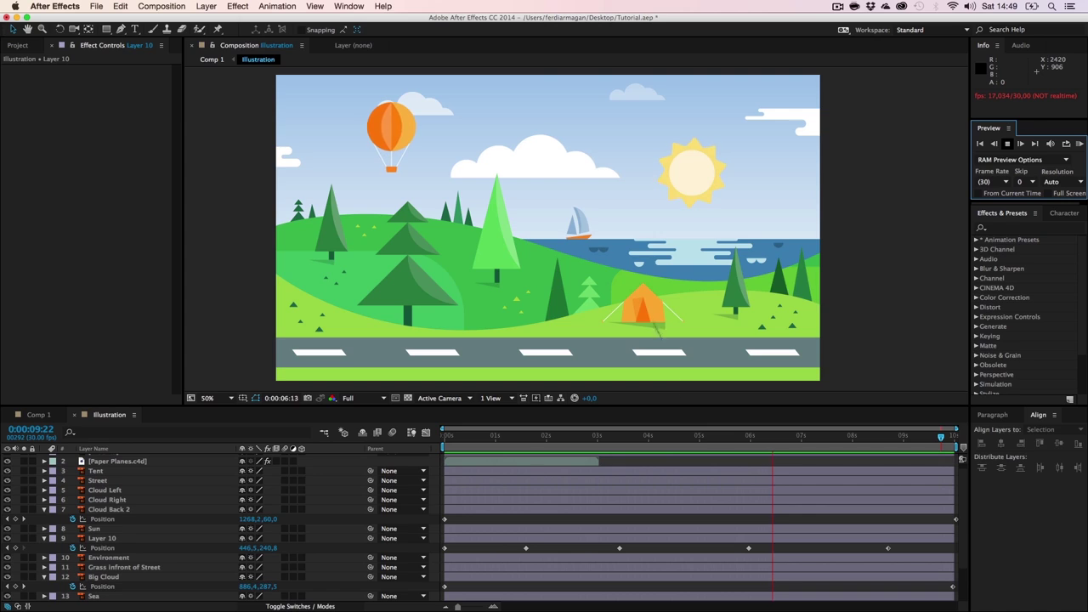
key("space")
left_click_drag(711, 438, 736, 437)
Replace the Boat's end Position keyframe with one at 0:00:09:29 set to 1161.9, 530.3, and scrub through the faster motion.
scroll(100, 551, "down", 5)
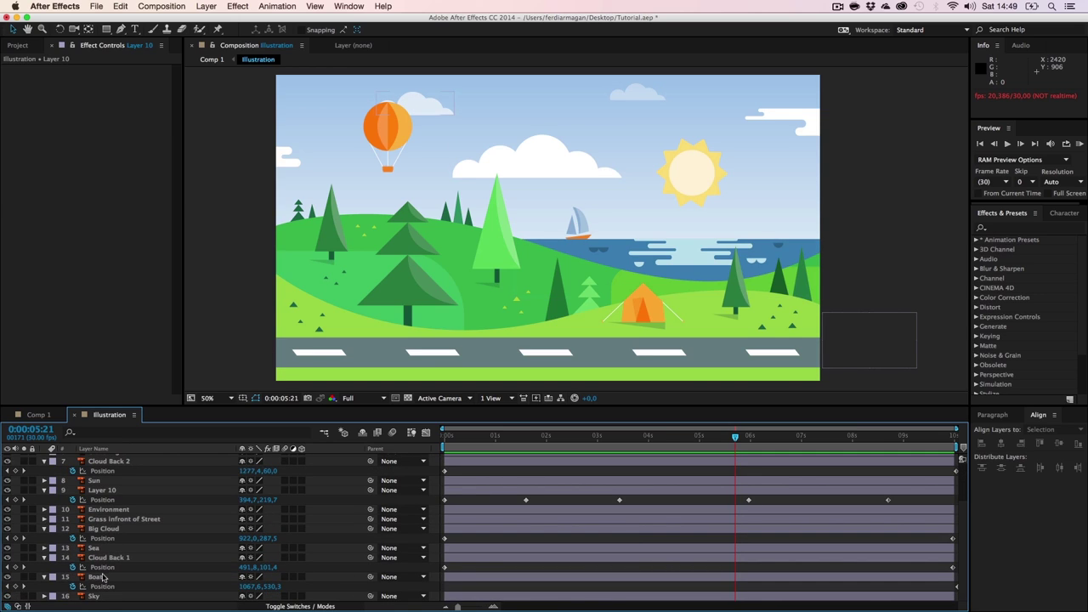
left_click(97, 577)
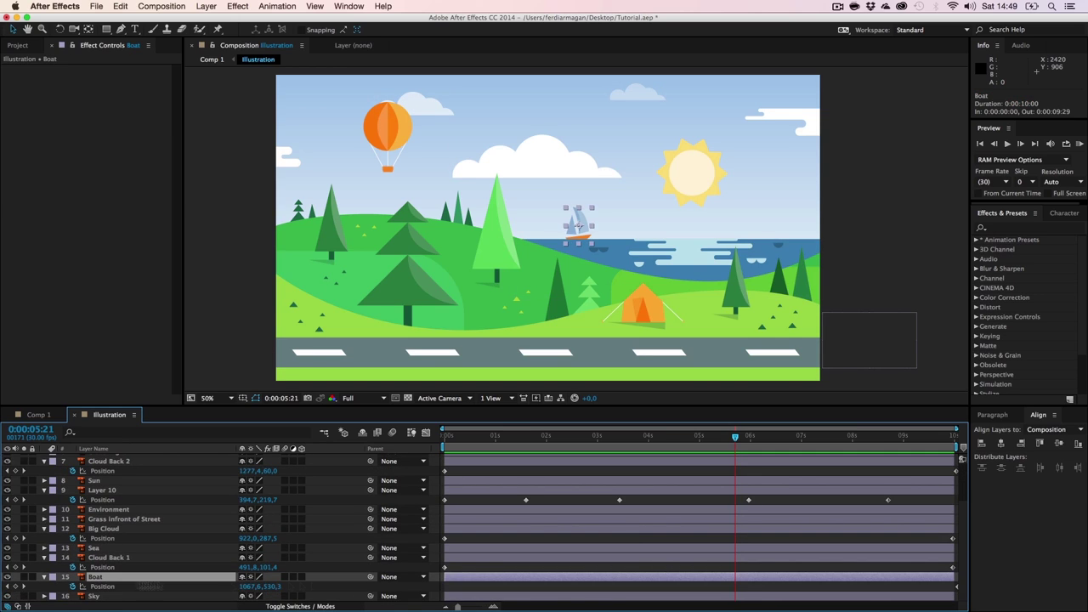
left_click(957, 588)
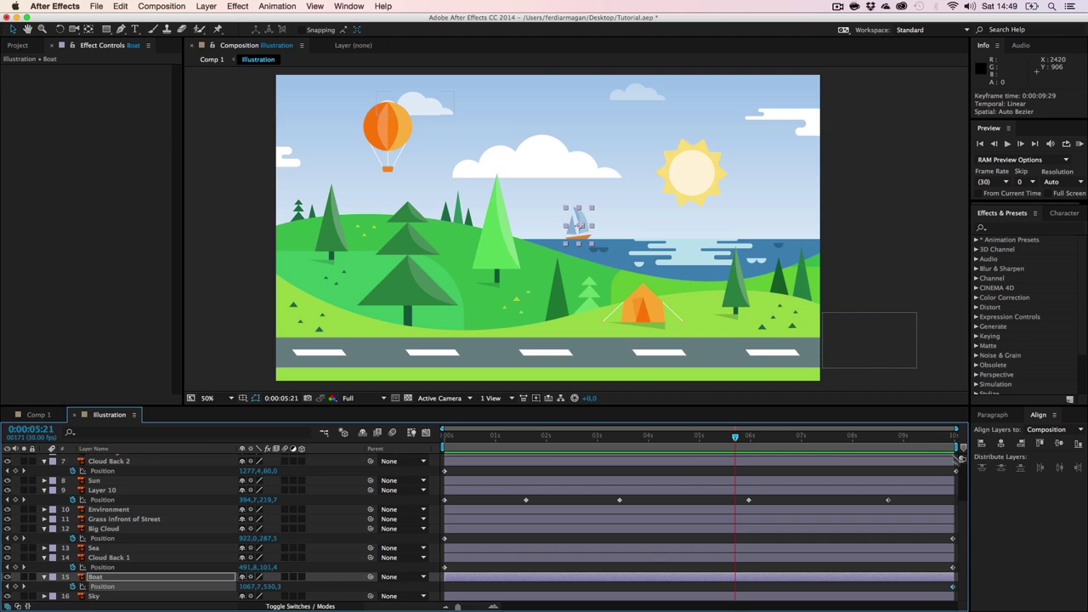
left_click(955, 438)
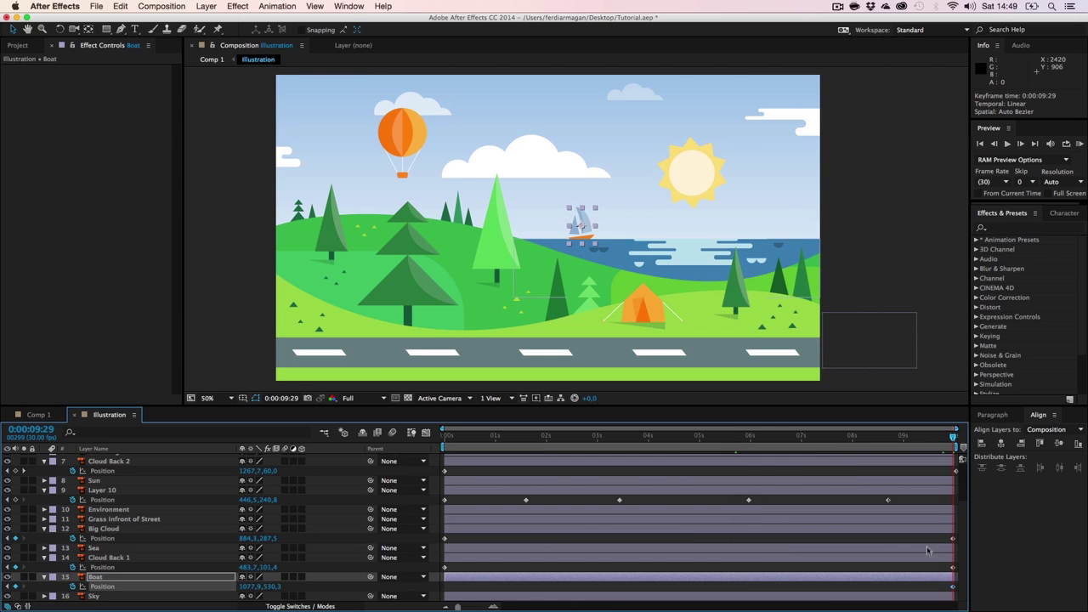
key("BackSpace")
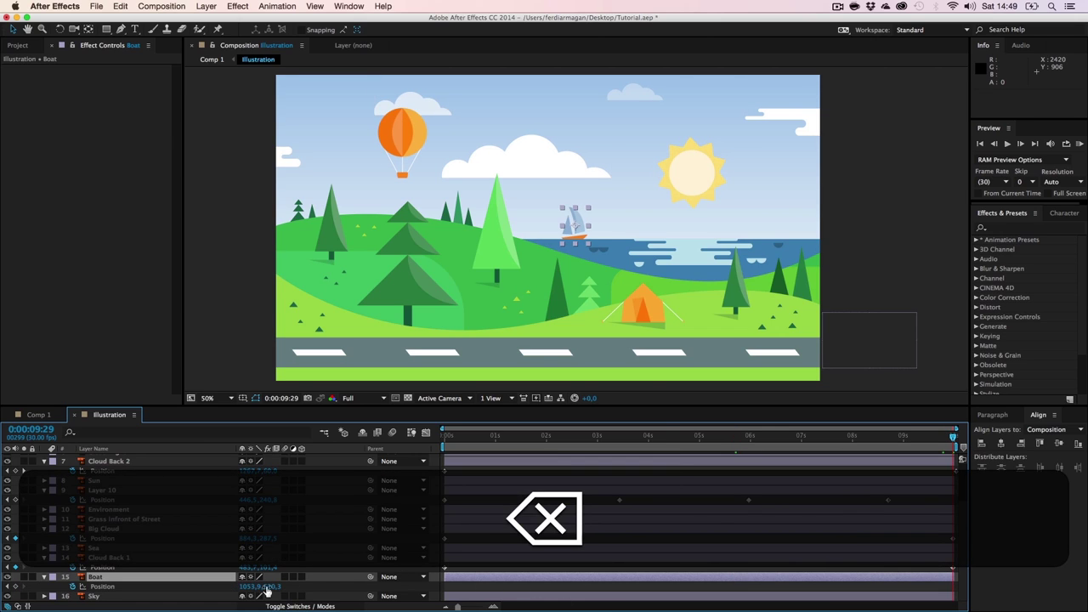
left_click_drag(251, 587, 366, 563)
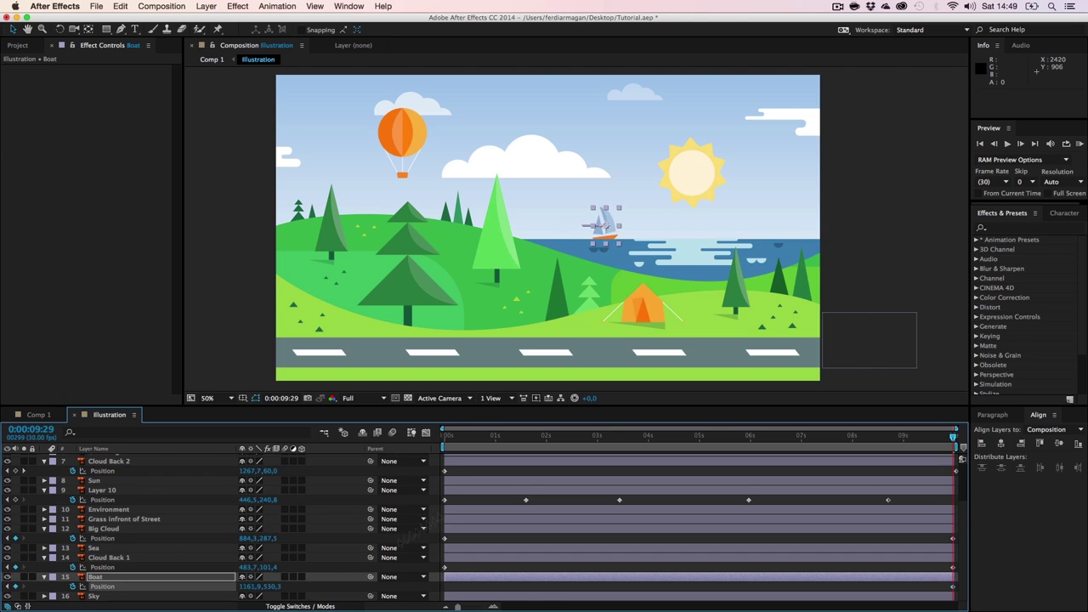
left_click(917, 234)
left_click_drag(455, 437, 495, 443)
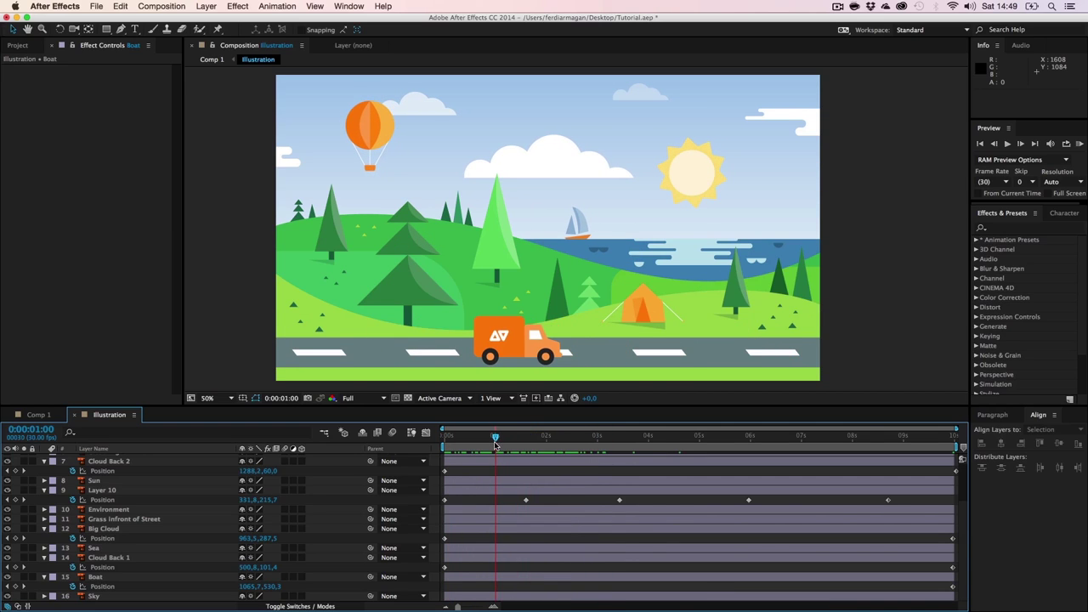
Save the project and collapse the revealed properties of all layers in the Illustration composition.
key("super+s")
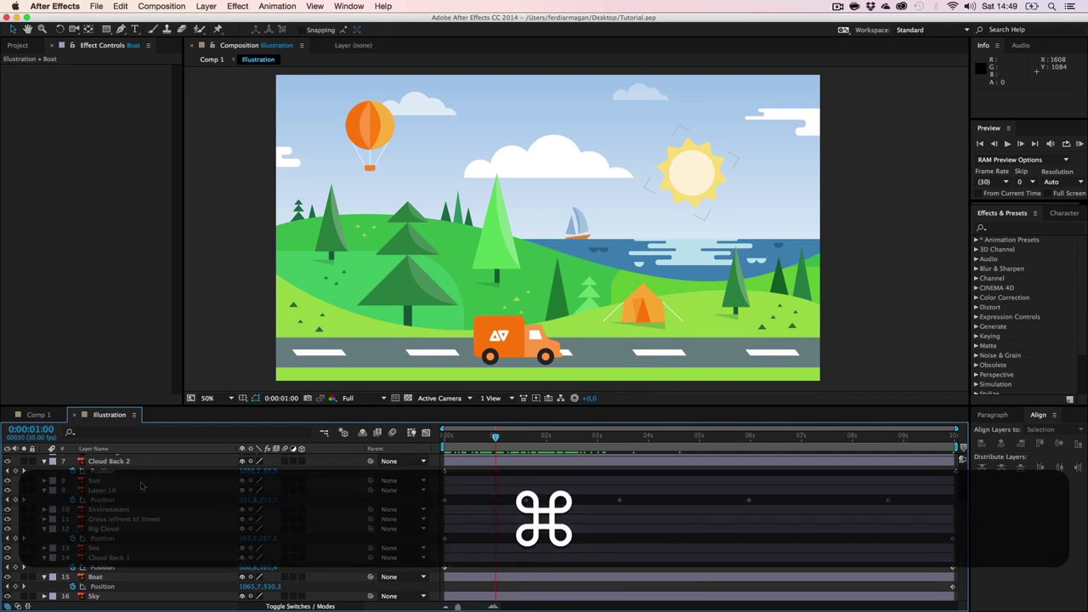
key("super+a")
key("super+u")
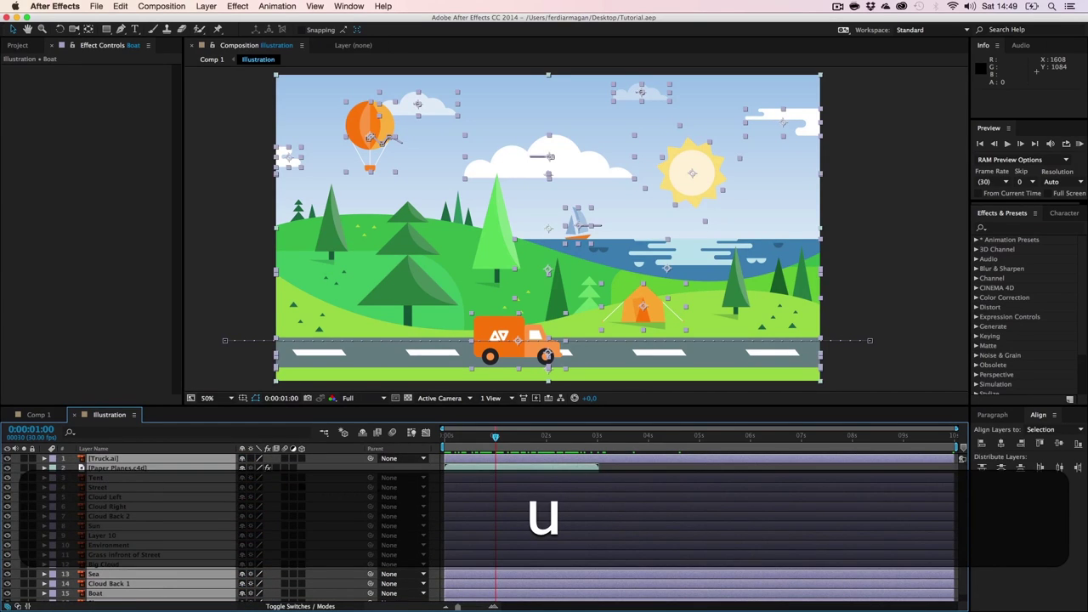
left_click(615, 468)
scroll(222, 491, "down", 1)
scroll(195, 499, "up", 1)
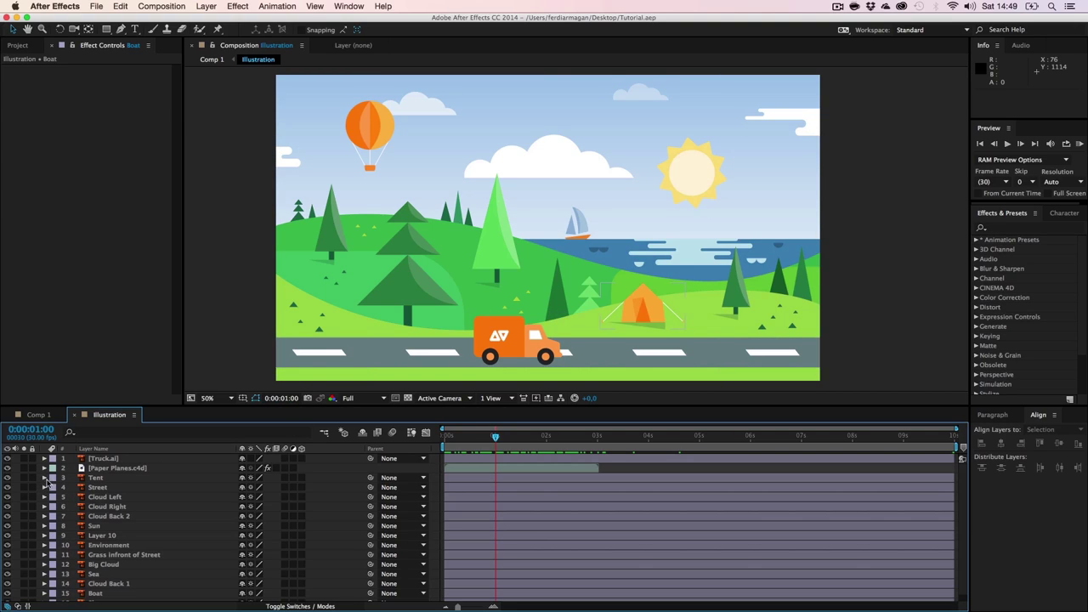
Add an adjustment layer above all layers in the Illustration composition.
left_click_drag(184, 406, 184, 364)
right_click(120, 489)
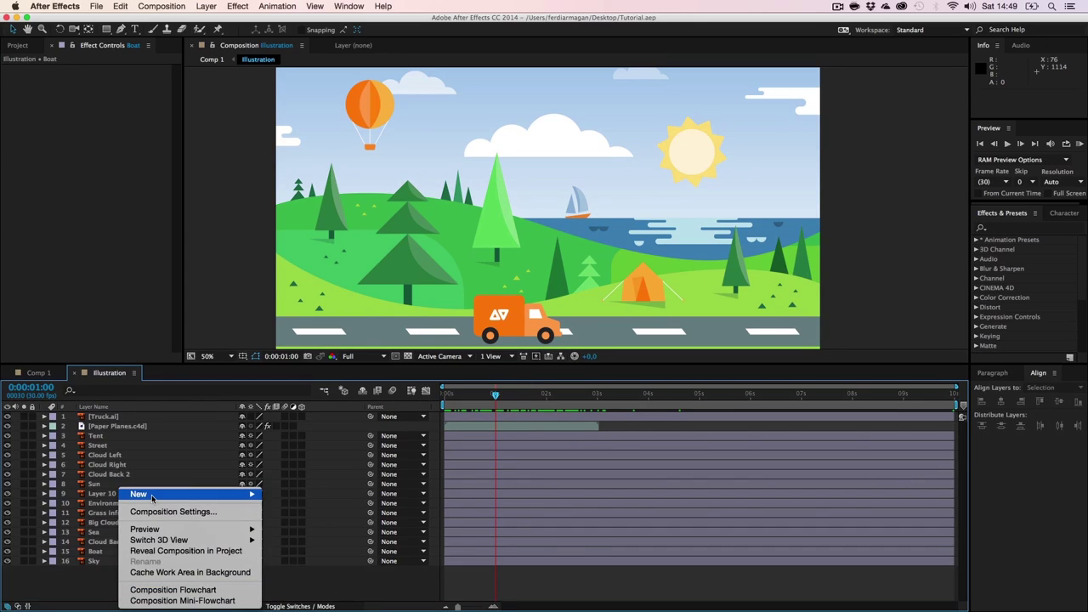
mouse_move(152, 497)
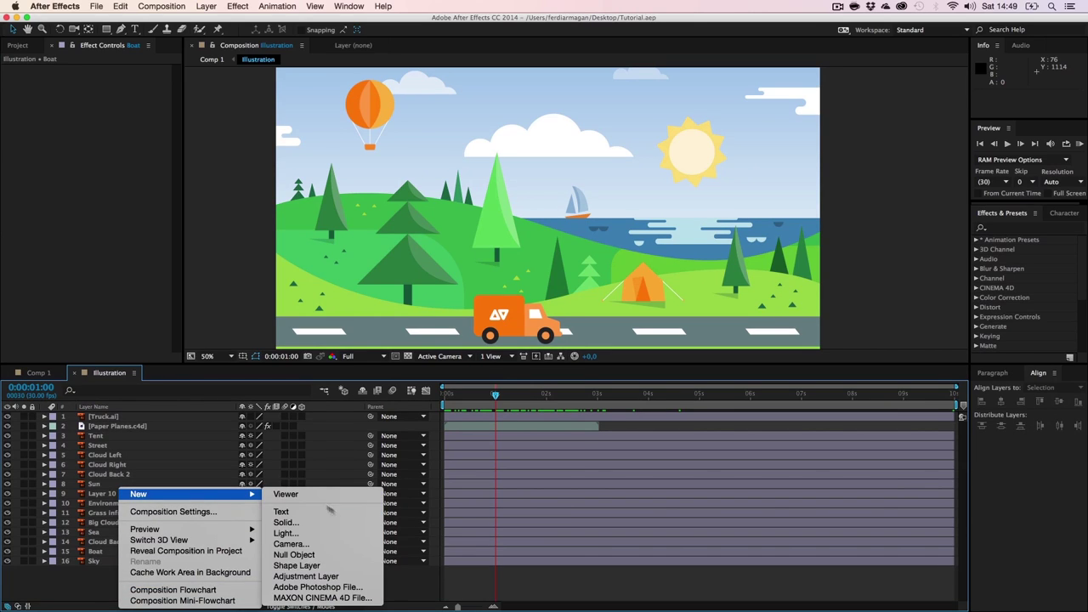
left_click(324, 577)
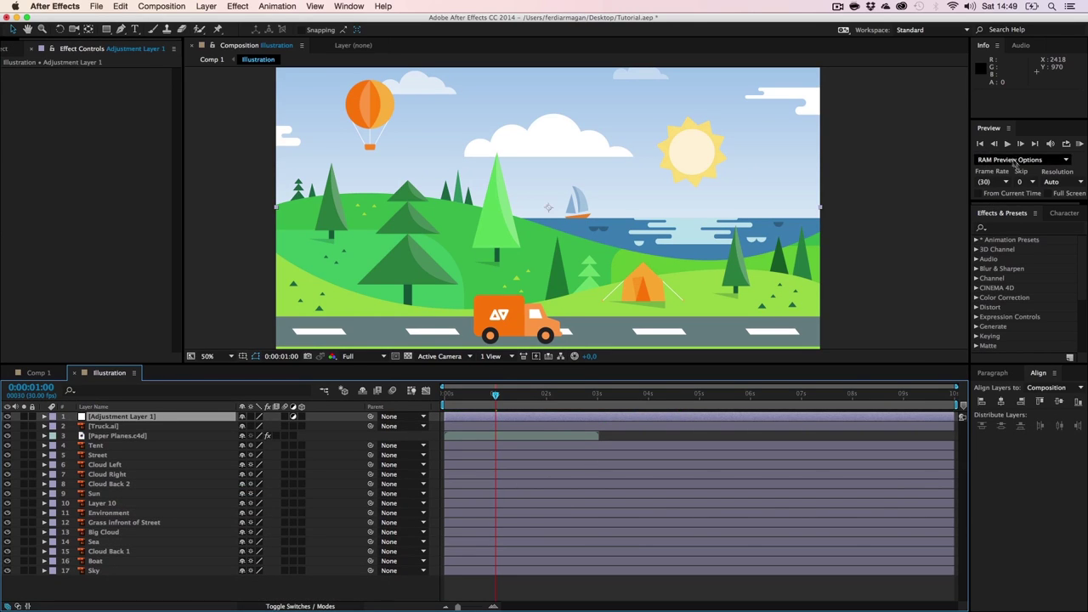
Find the Noise effect by searching for "noise" and apply it to the adjustment layer.
left_click(1004, 227)
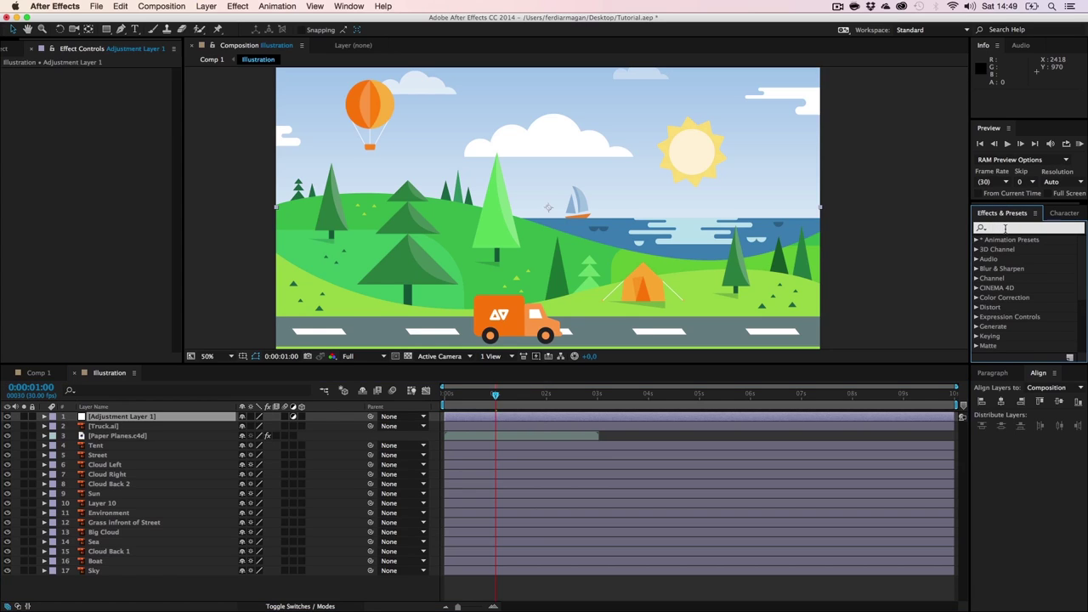
type("noise")
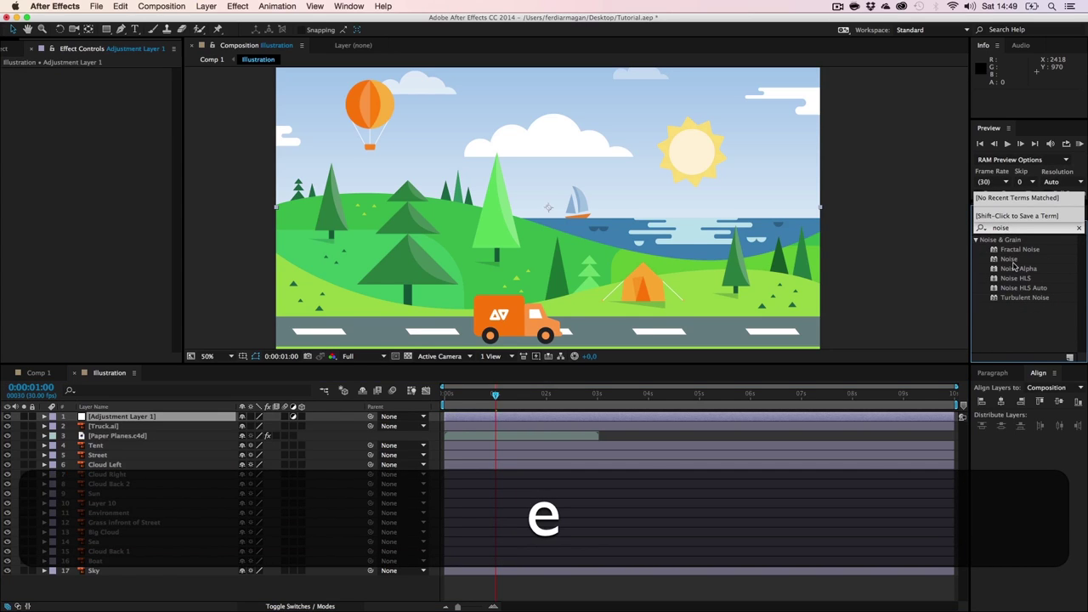
left_click_drag(1008, 259, 935, 321)
left_click_drag(1008, 259, 1010, 266)
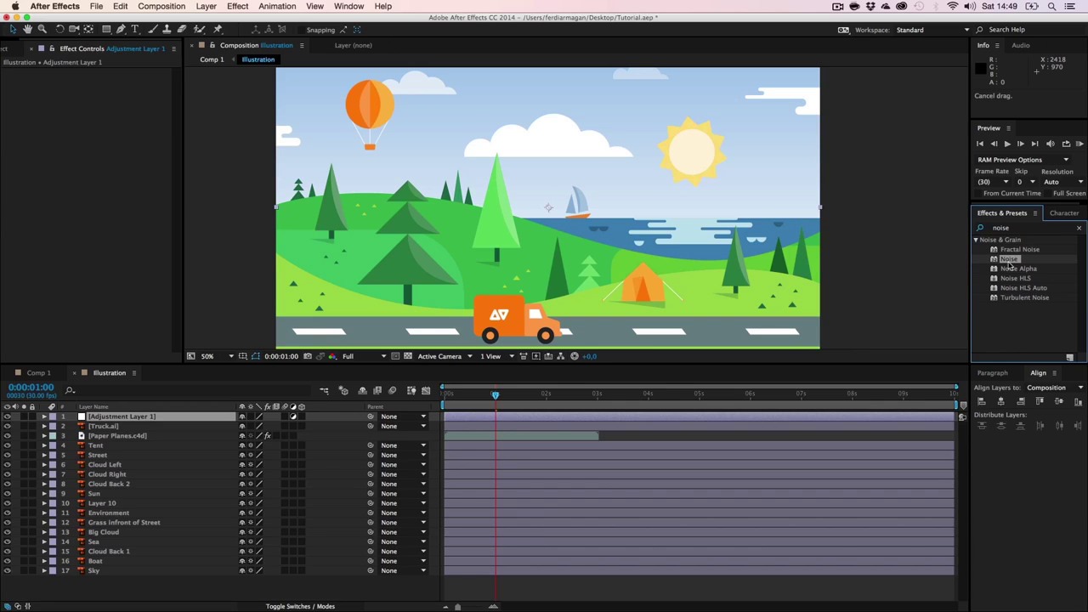
left_click_drag(340, 425, 100, 419)
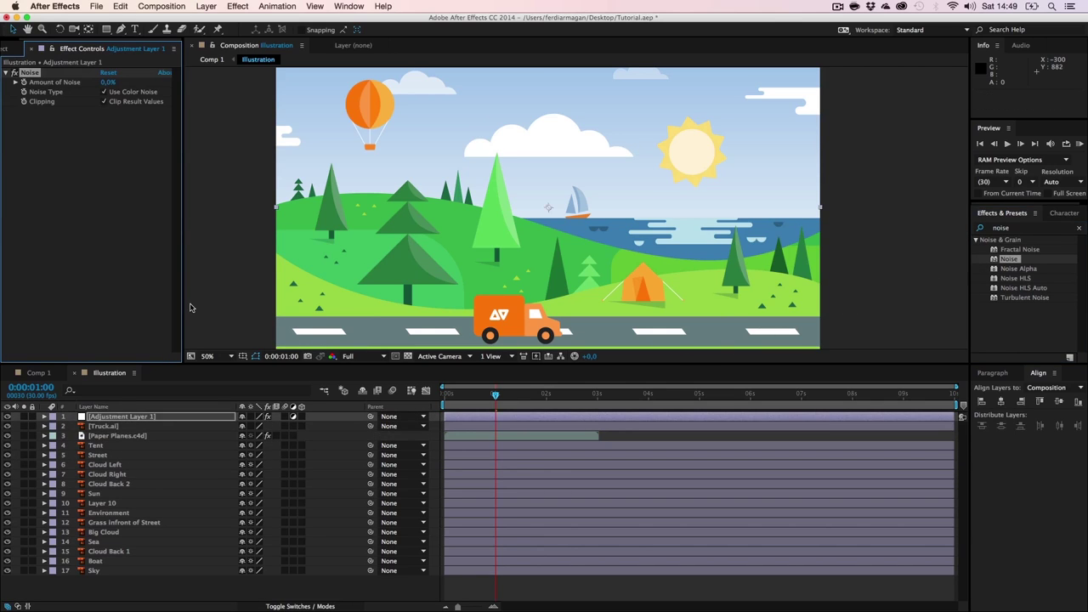
Set the adjustment layer's Amount of Noise to 2%, turn off Use Color Noise and inspect the grain up close.
left_click_drag(116, 82, 114, 82)
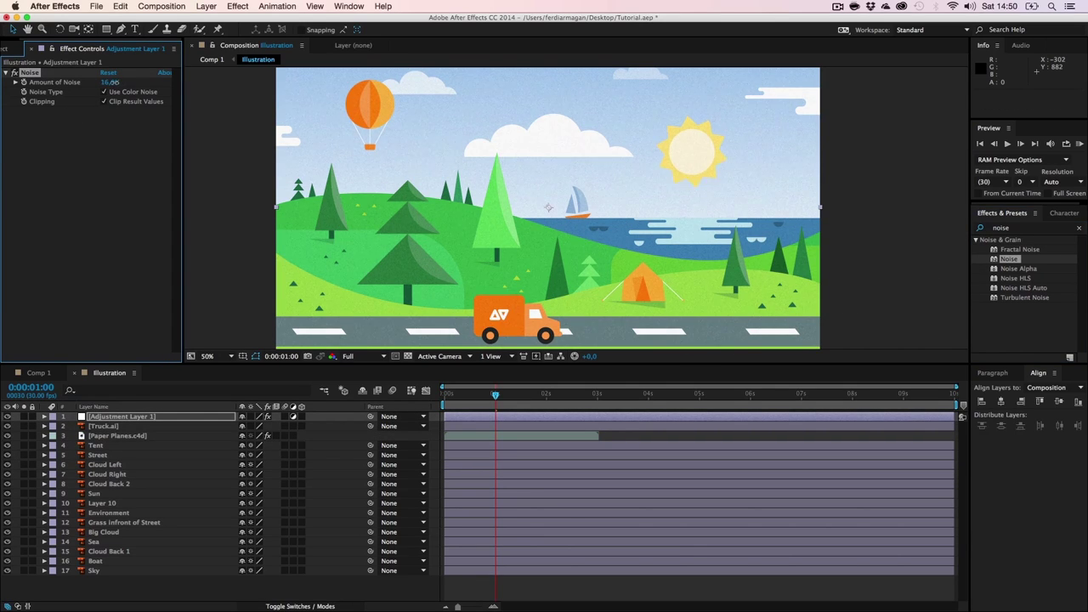
left_click(108, 84)
type("2")
key("Return")
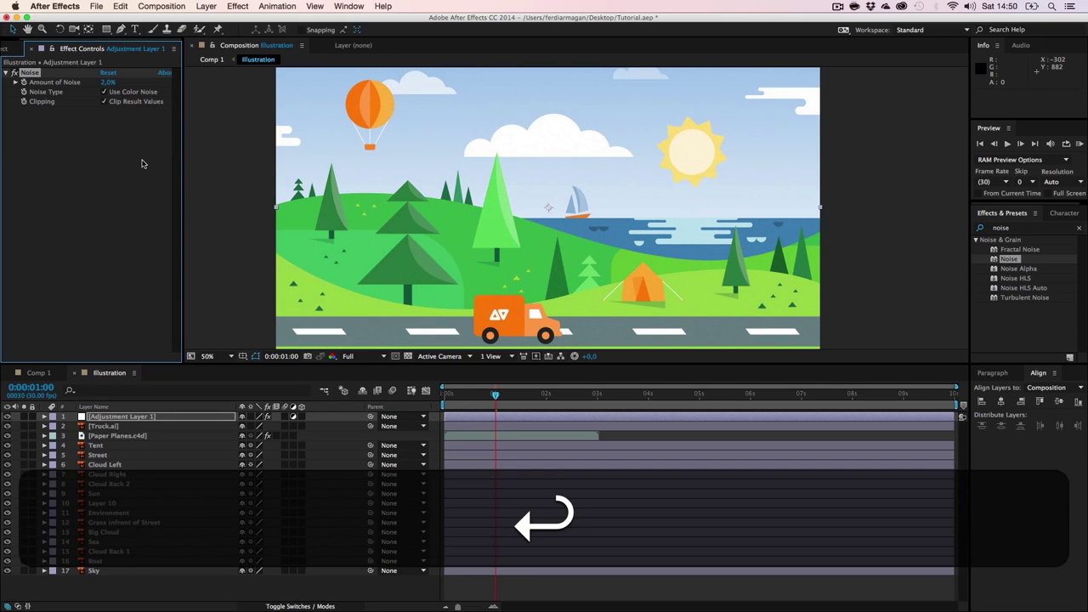
left_click(104, 91)
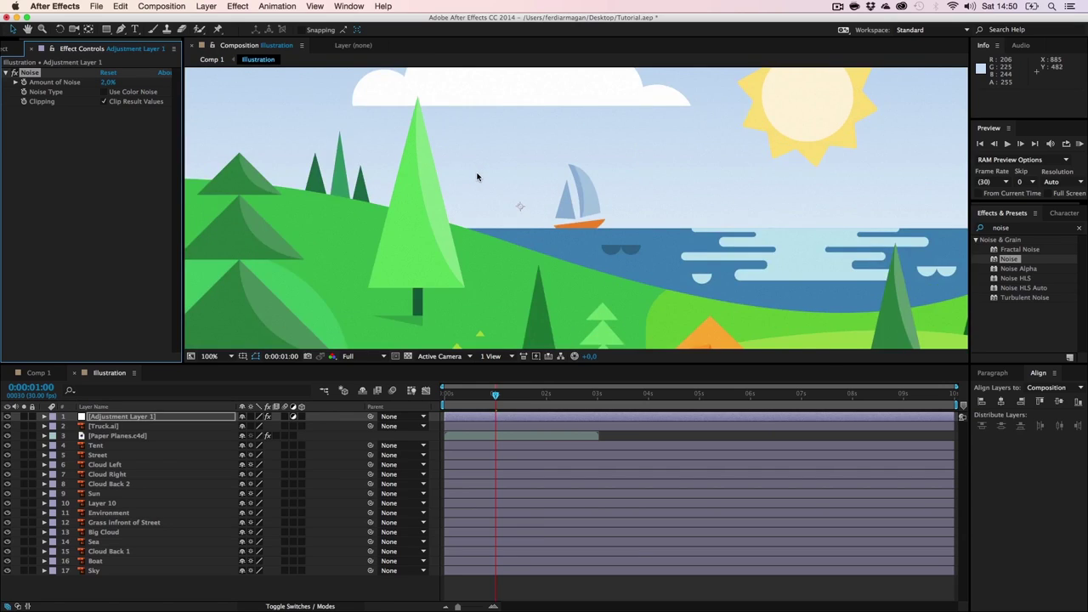
key("space")
mouse_move(480, 180)
left_mouse_down()
mouse_move(478, 161)
mouse_move(488, 184)
left_mouse_up()
key("space")
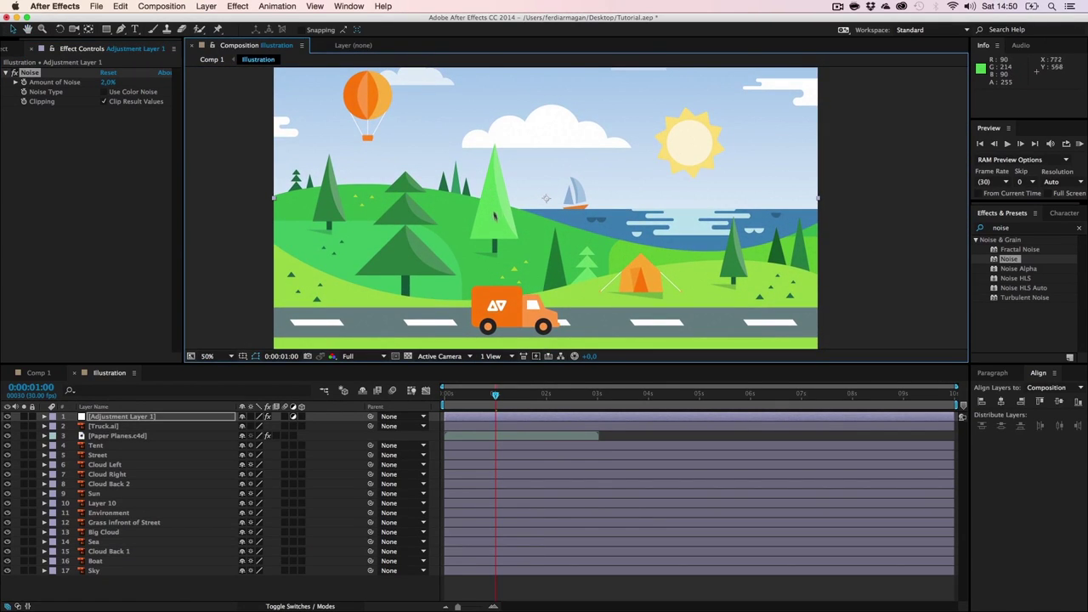
Deselect the adjustment layer and save the project.
left_click_drag(527, 366, 527, 381)
left_click(822, 306)
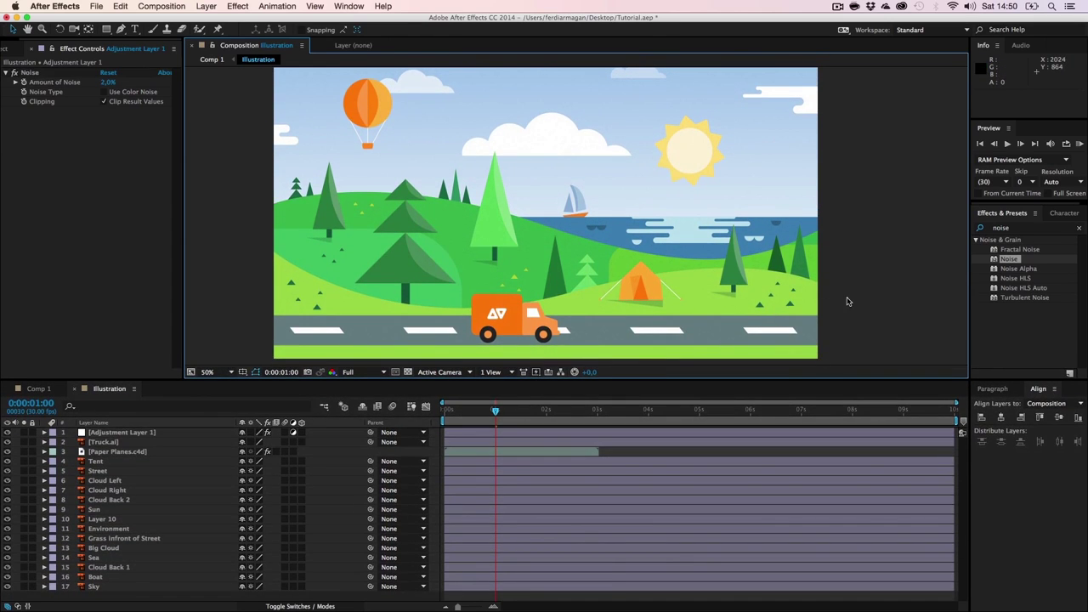
key("super+s")
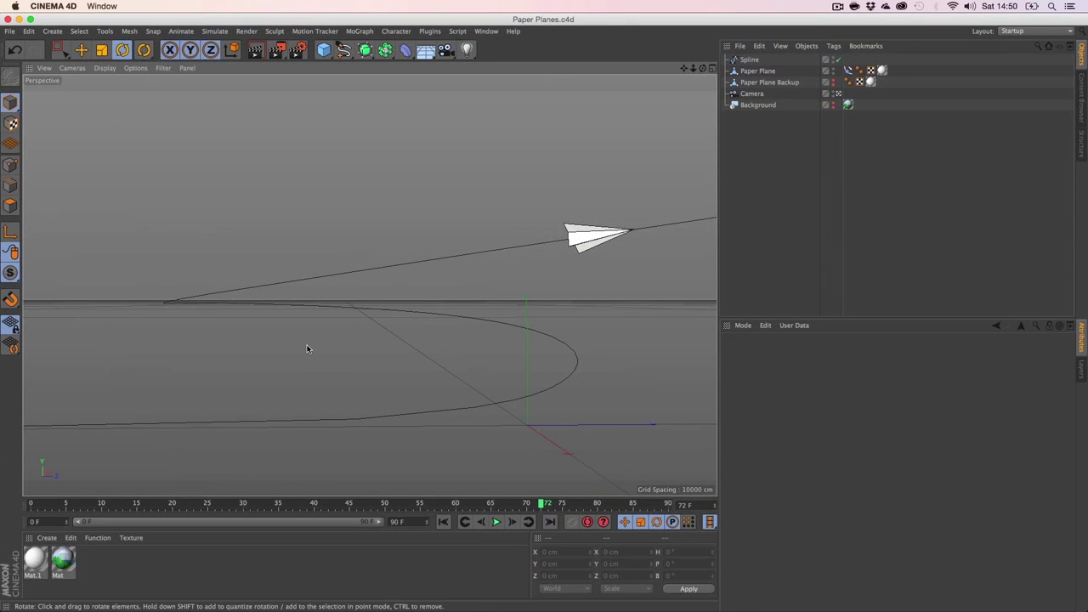
In Cinema 4D, show the Background object and play the paper plane's flight against the illustration.
left_click(833, 103)
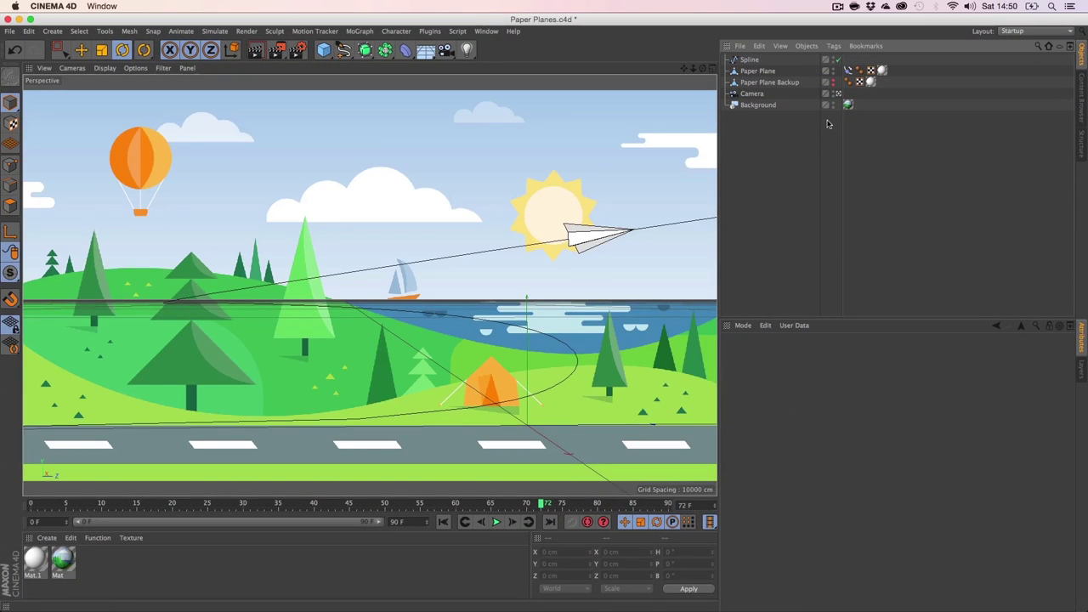
left_click(497, 522)
left_click(167, 307)
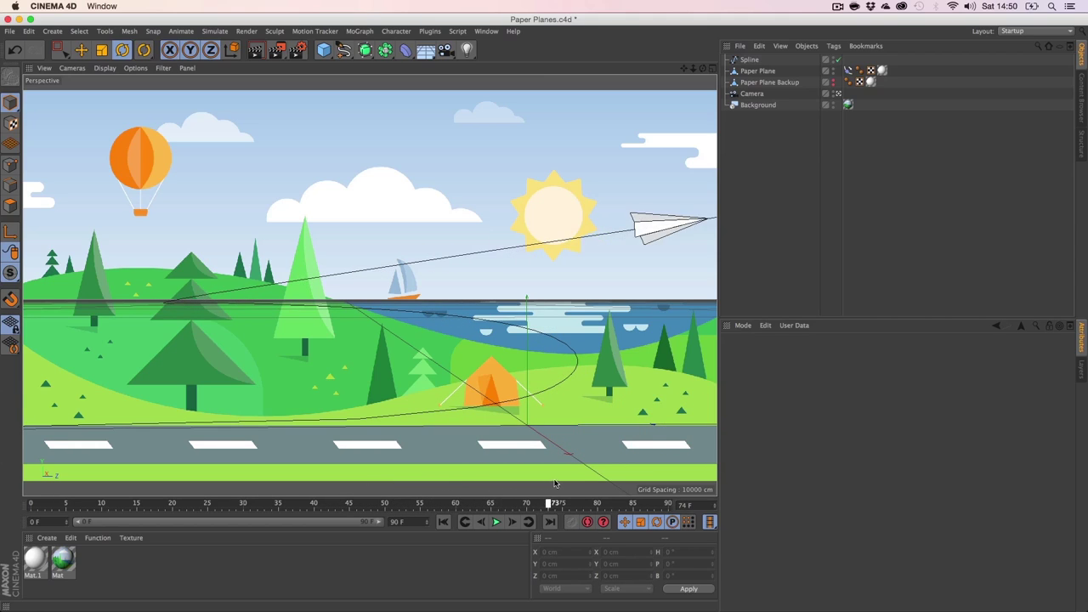
Leave the camera view, hide the Background and reshape the Spline's far bend by rotating and lengthening that point's tangent handle.
left_click(838, 93)
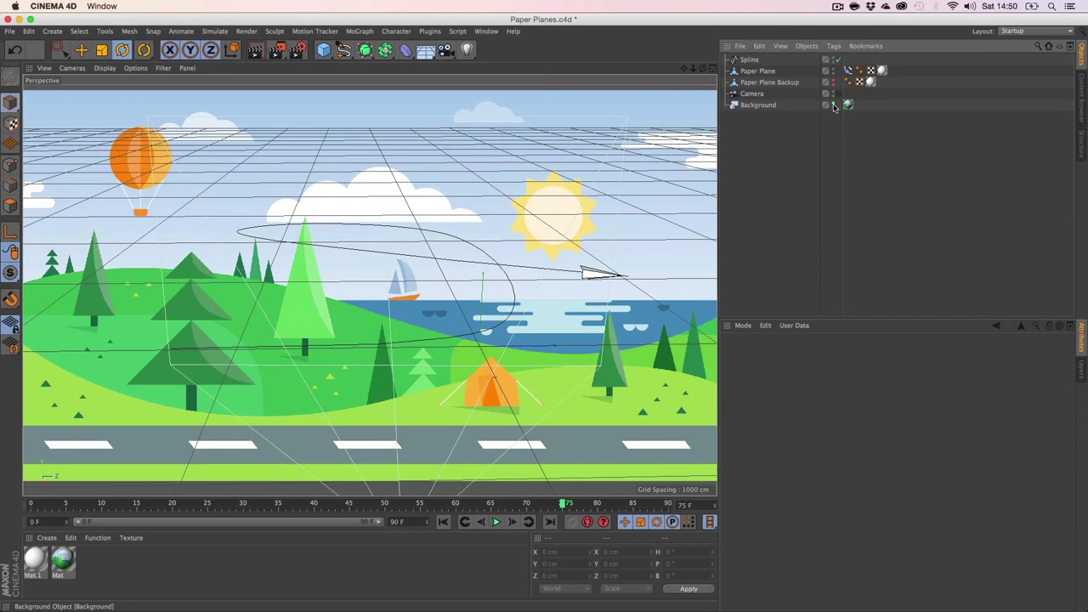
left_click(833, 105)
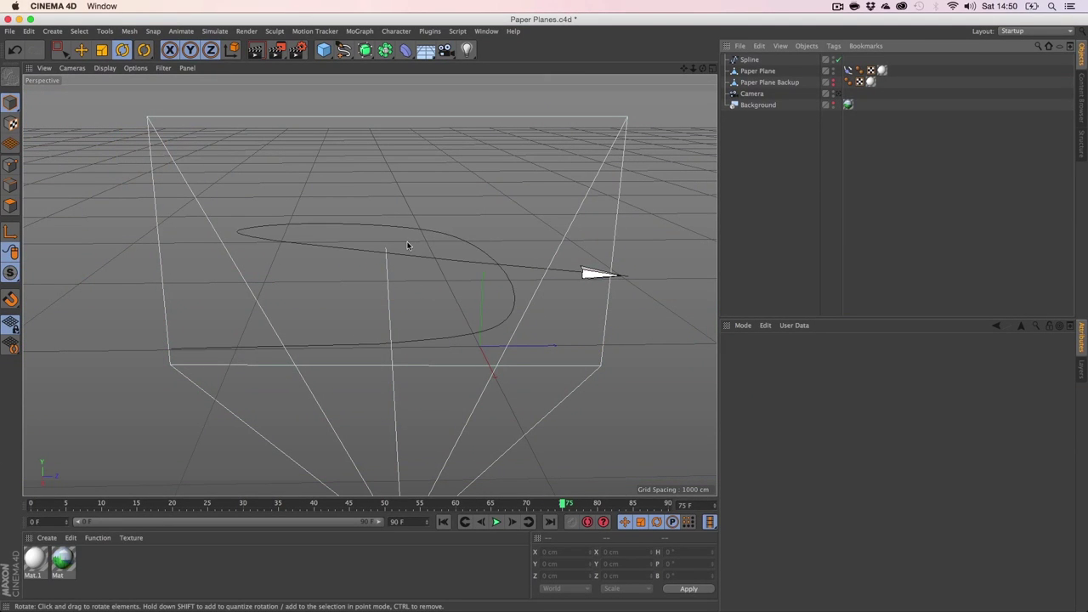
key("3")
left_click_drag(331, 201, 517, 274)
left_click_drag(324, 334, 453, 223)
left_click(750, 59)
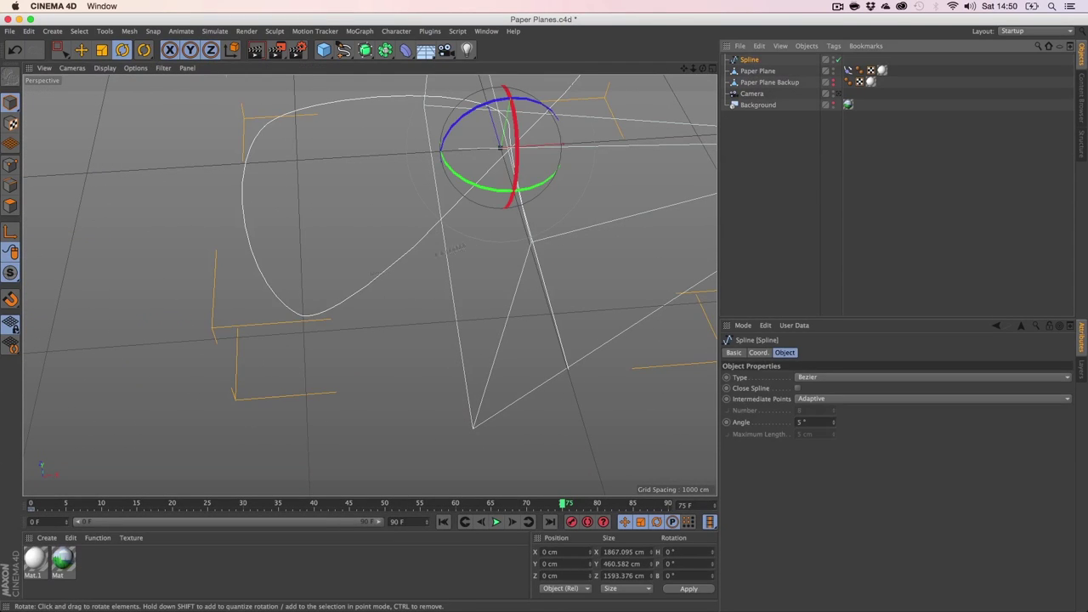
left_click(10, 164)
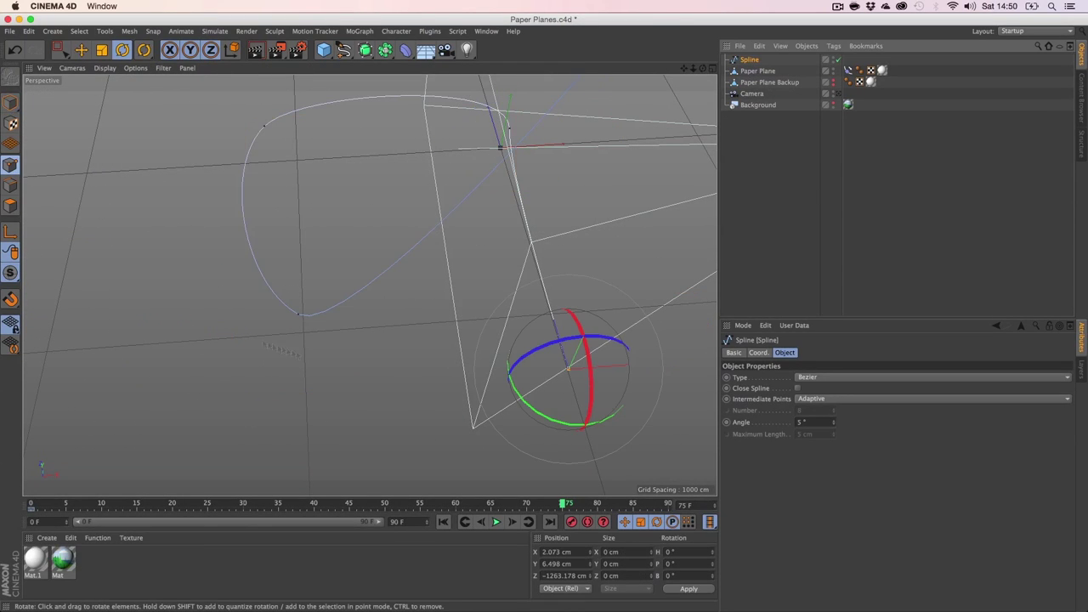
left_click(298, 315)
left_click_drag(346, 344, 408, 371)
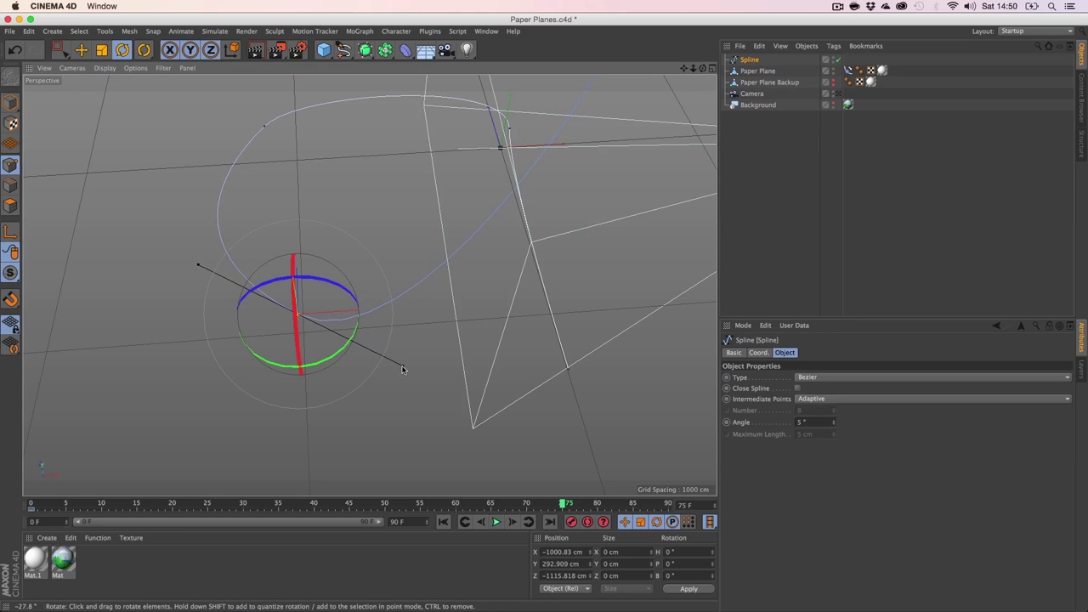
Show the Background again, look through the Camera, deselect the Spline and save the Cinema 4D scene.
left_click(835, 102)
left_click(837, 92)
left_click(767, 253)
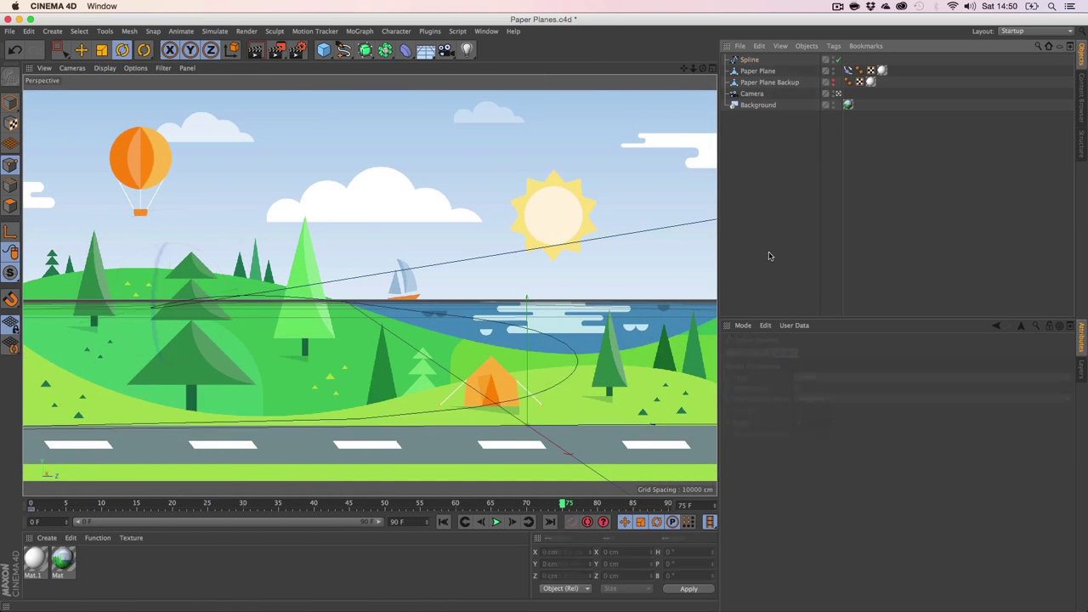
key("super+s")
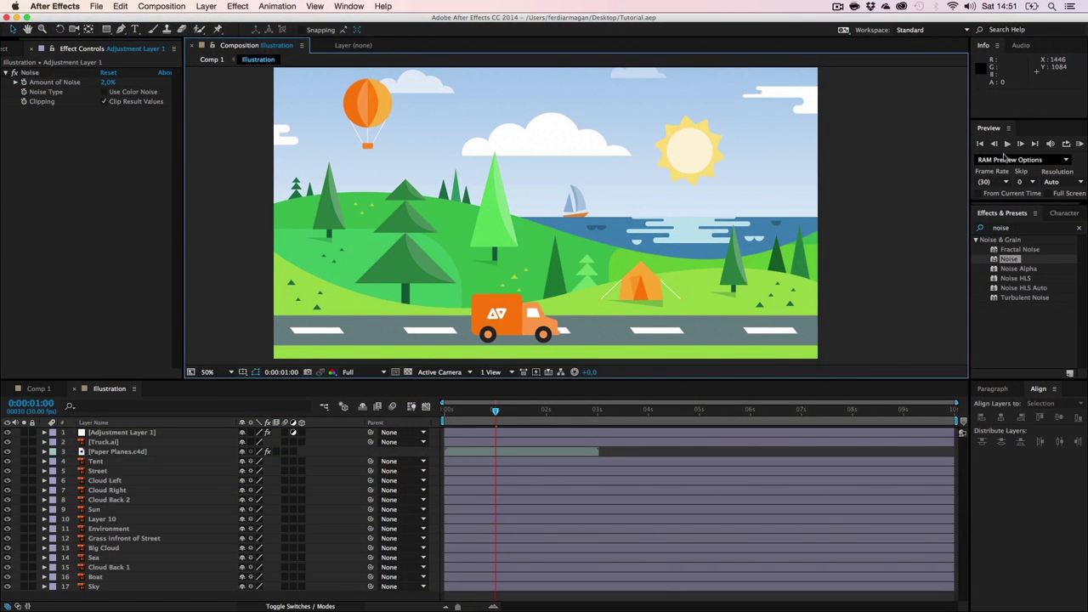
Switch to After Effects and preview the Illustration composition from around 0:00:01:00 with the updated plane path.
left_click(1008, 144)
left_click(863, 283)
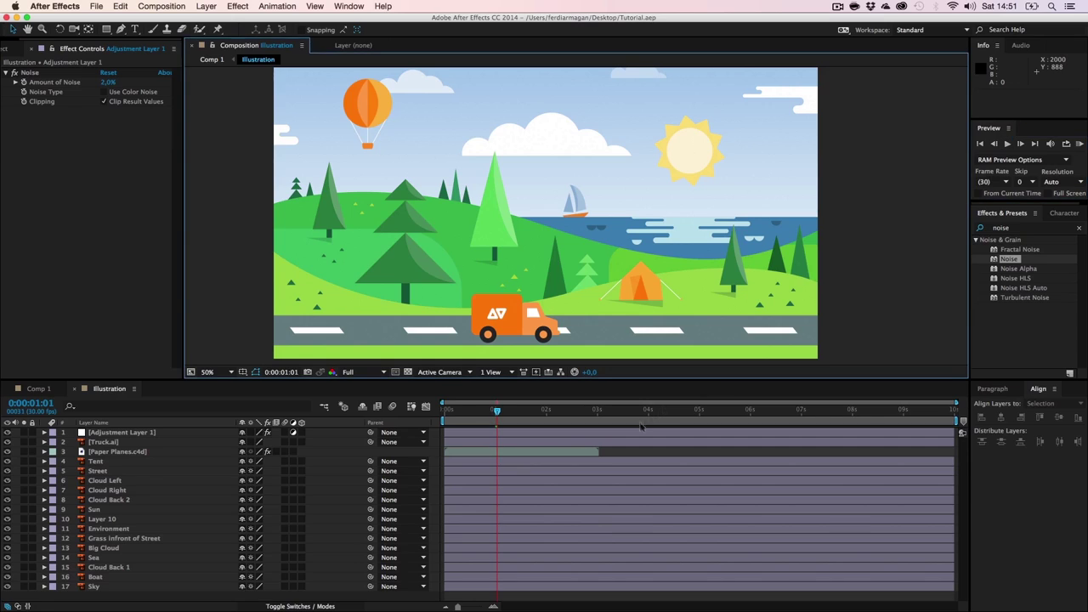
left_click(956, 422)
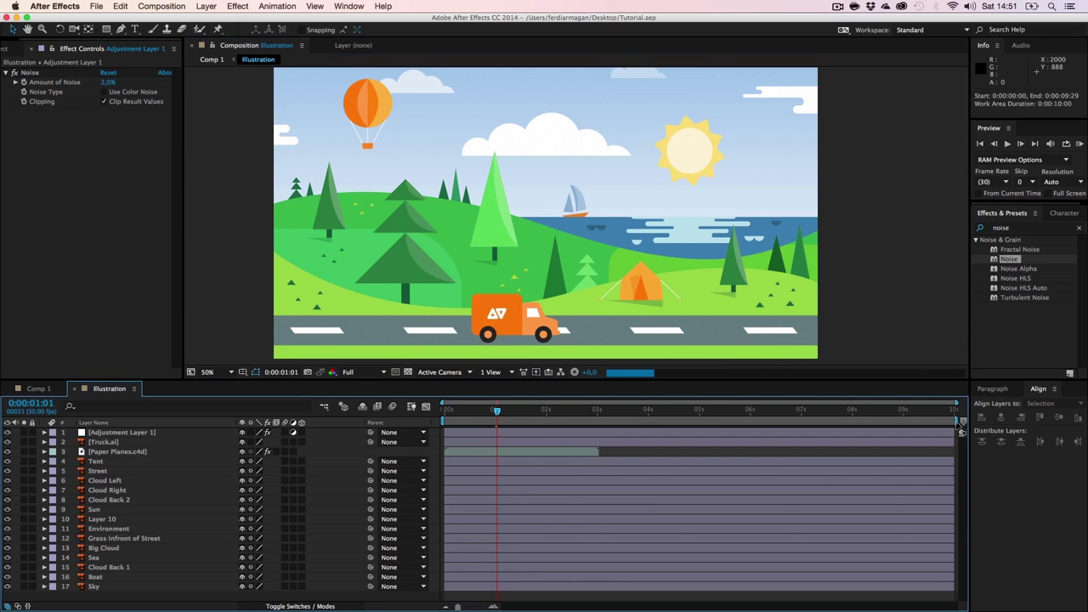
left_click(1007, 144)
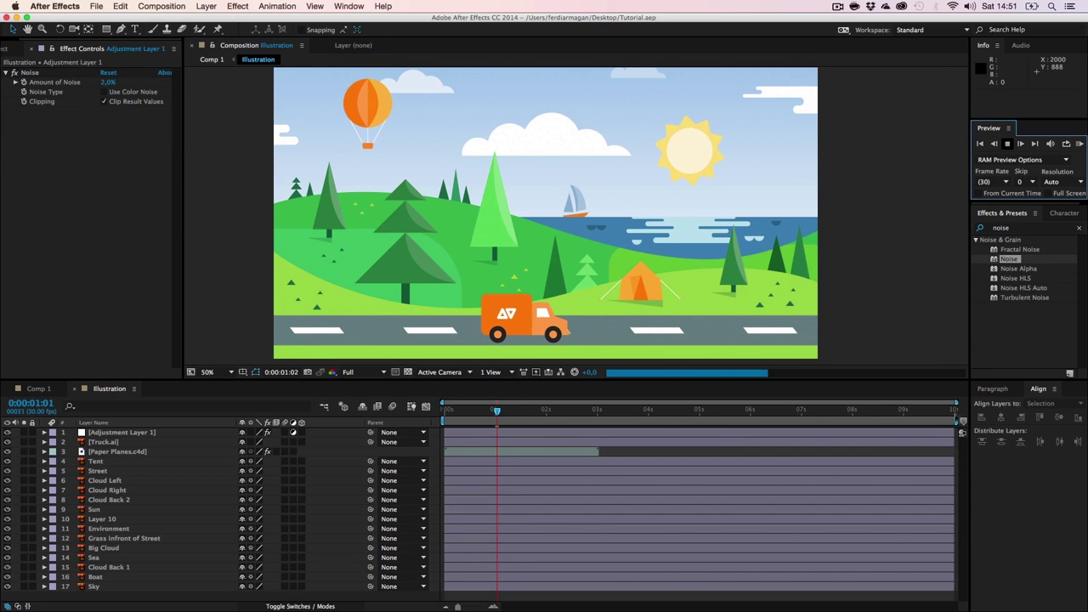
key("space")
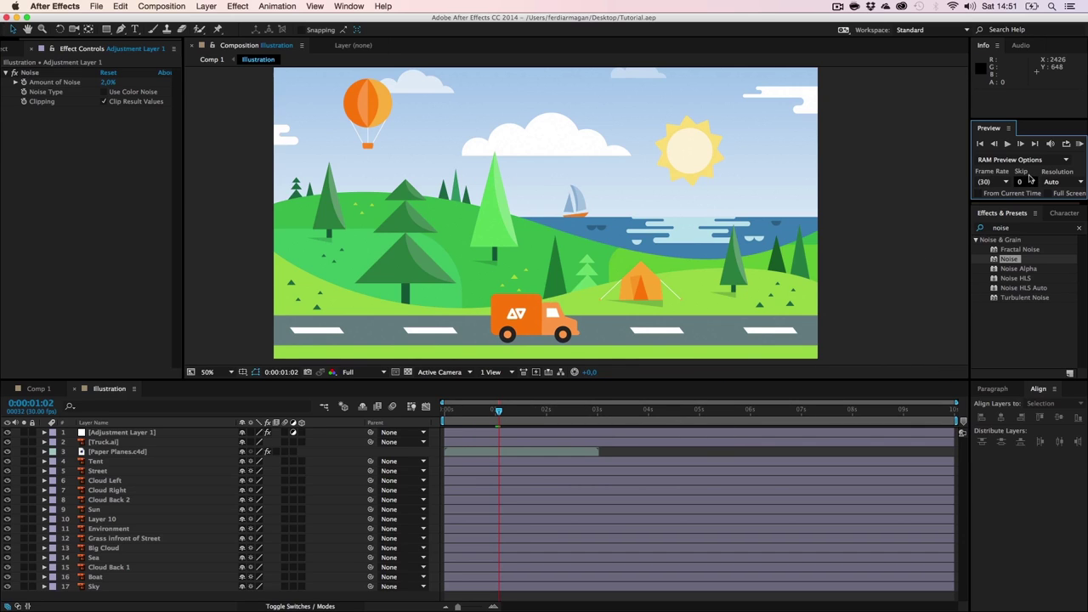
left_click(1007, 145)
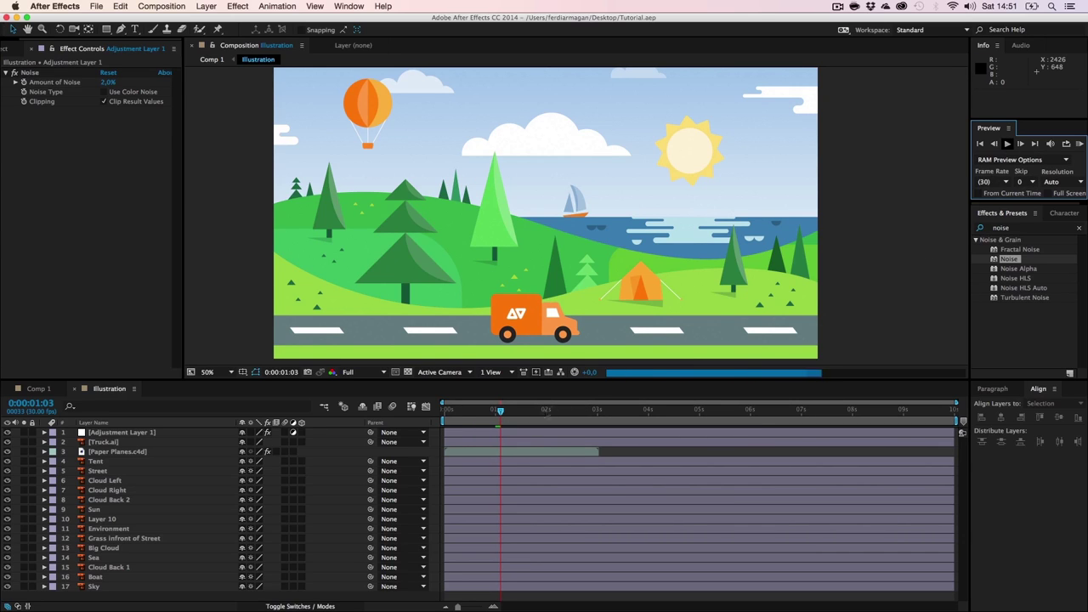
Shorten the work area to end at 0:00:02:26 and preview the composition from 0:00:01:13.
left_click(447, 413)
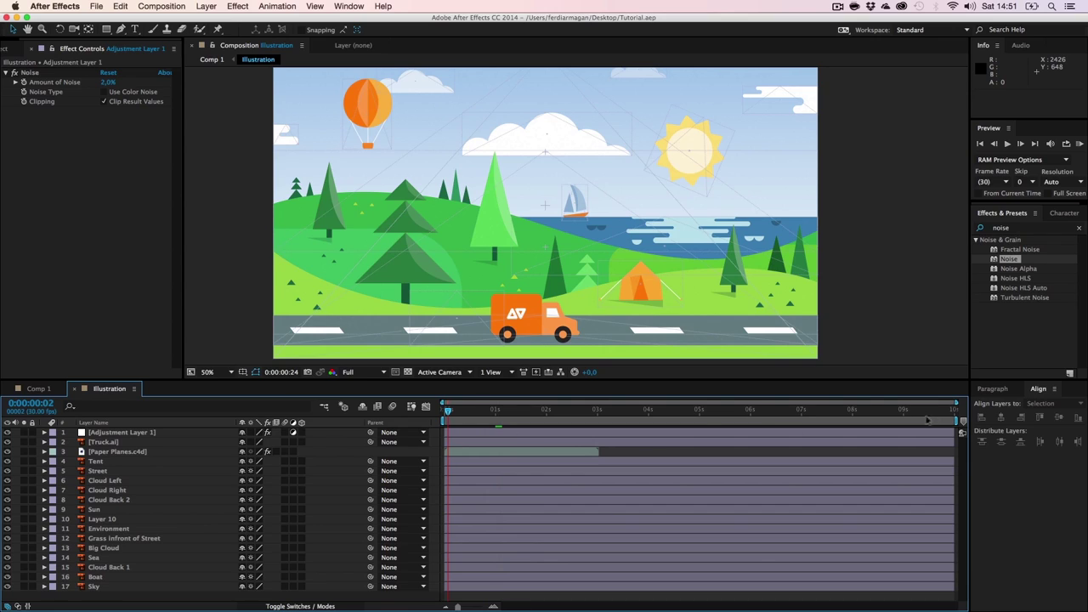
left_click_drag(955, 420, 593, 420)
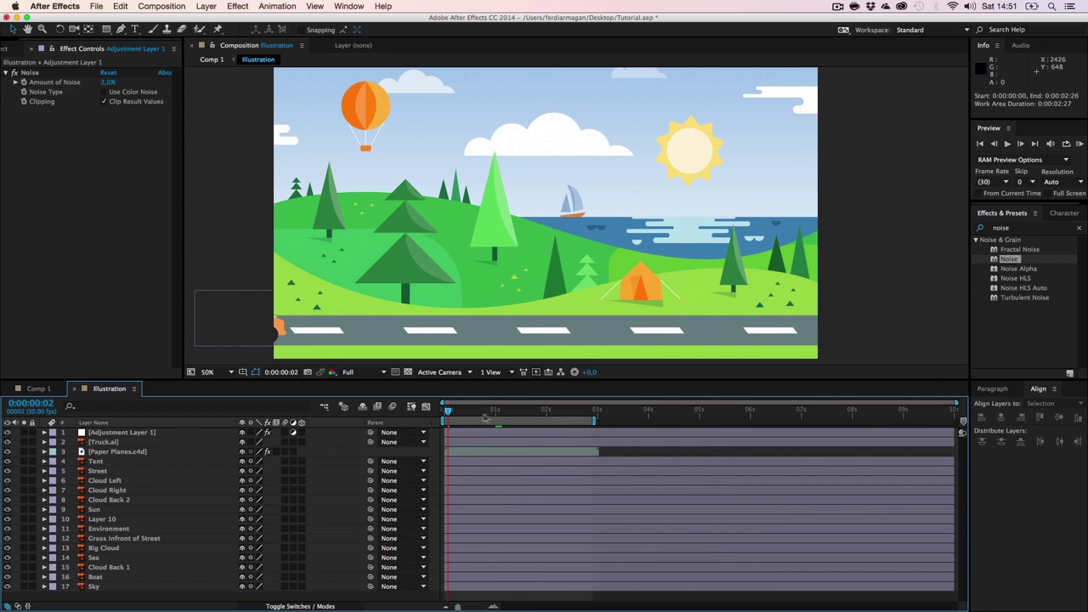
left_click_drag(449, 414, 526, 417)
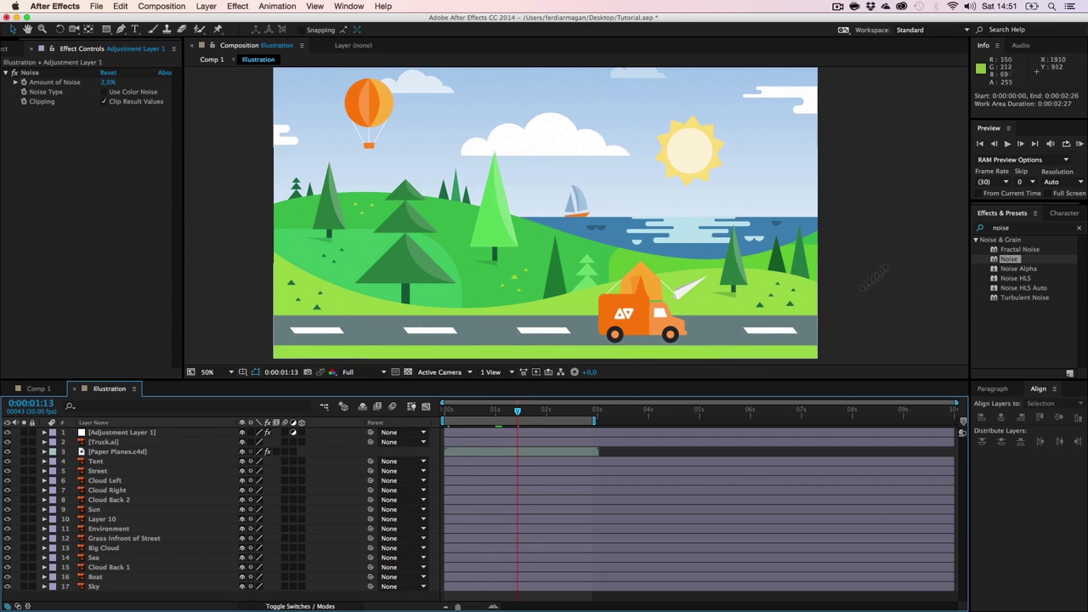
left_click(1006, 144)
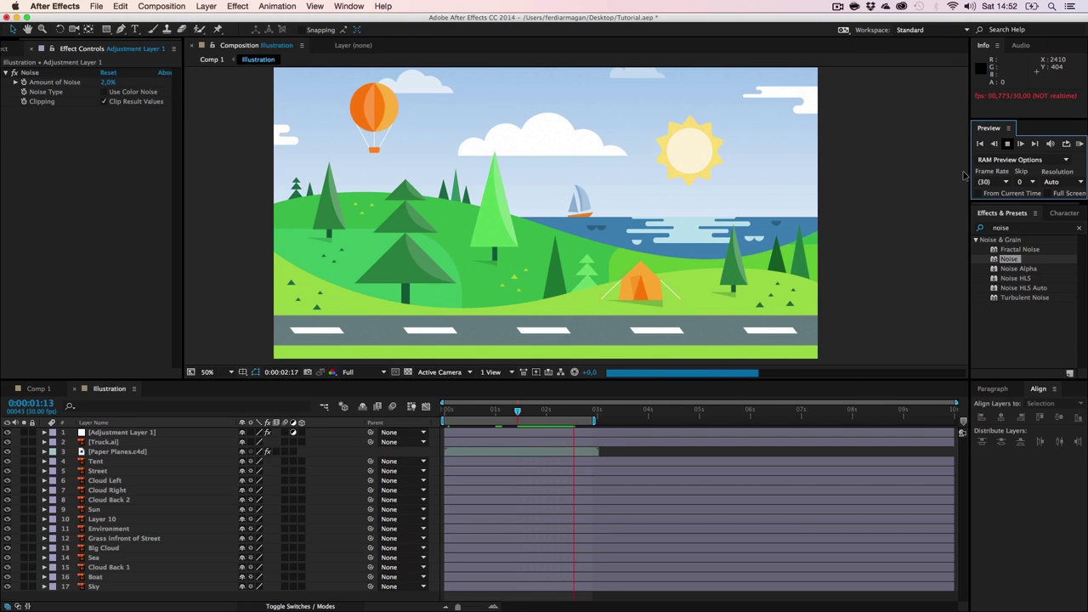
left_click(917, 222)
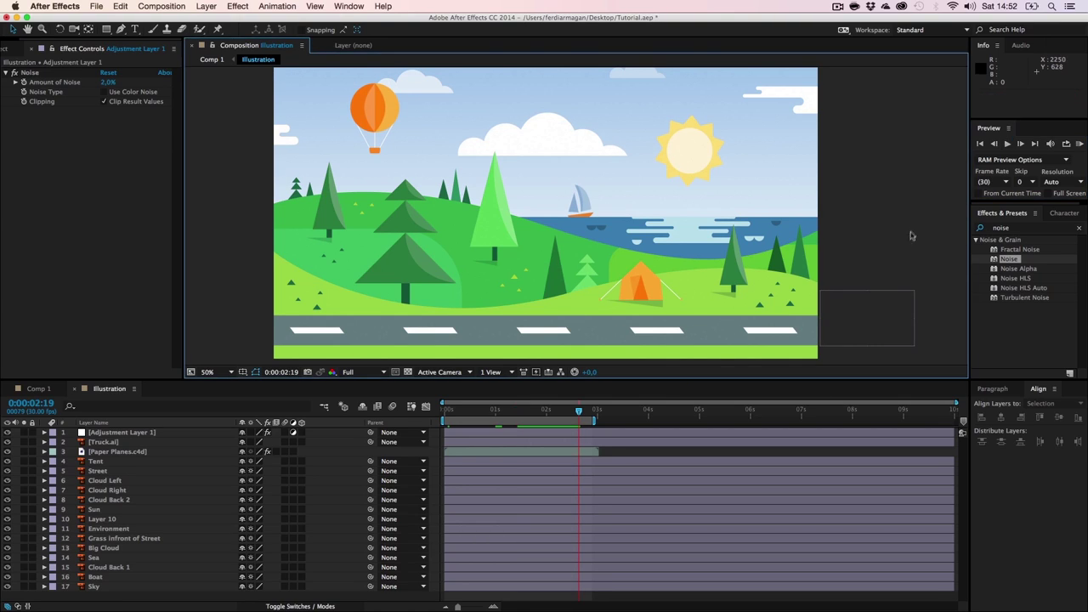
Limit the work area to 0:00:01:13 through 0:00:02:18 and play the preview.
left_click(462, 421)
left_click_drag(443, 420, 510, 420)
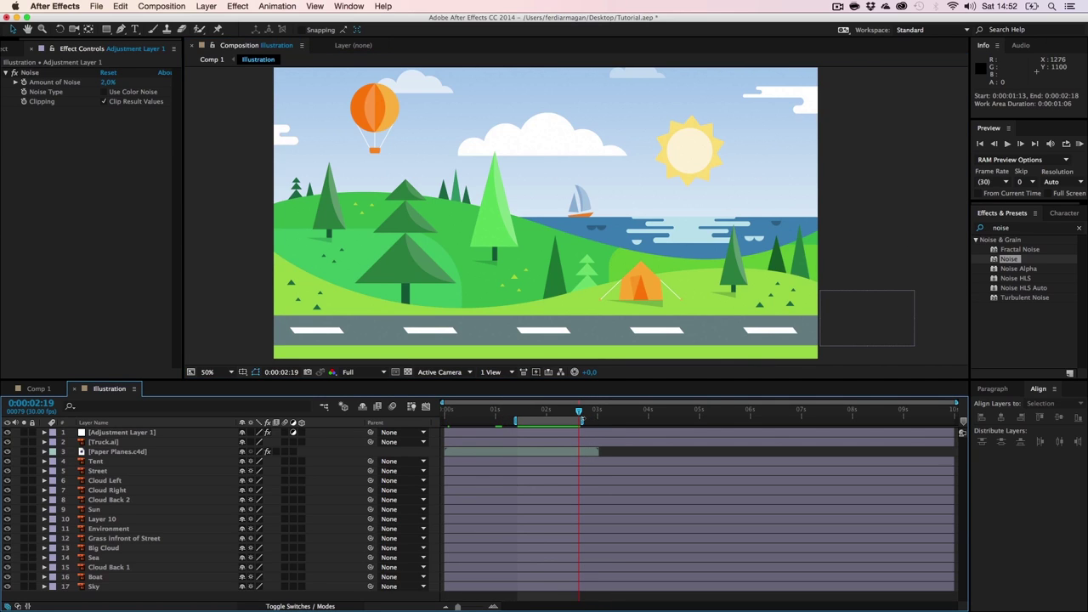
left_click(1007, 144)
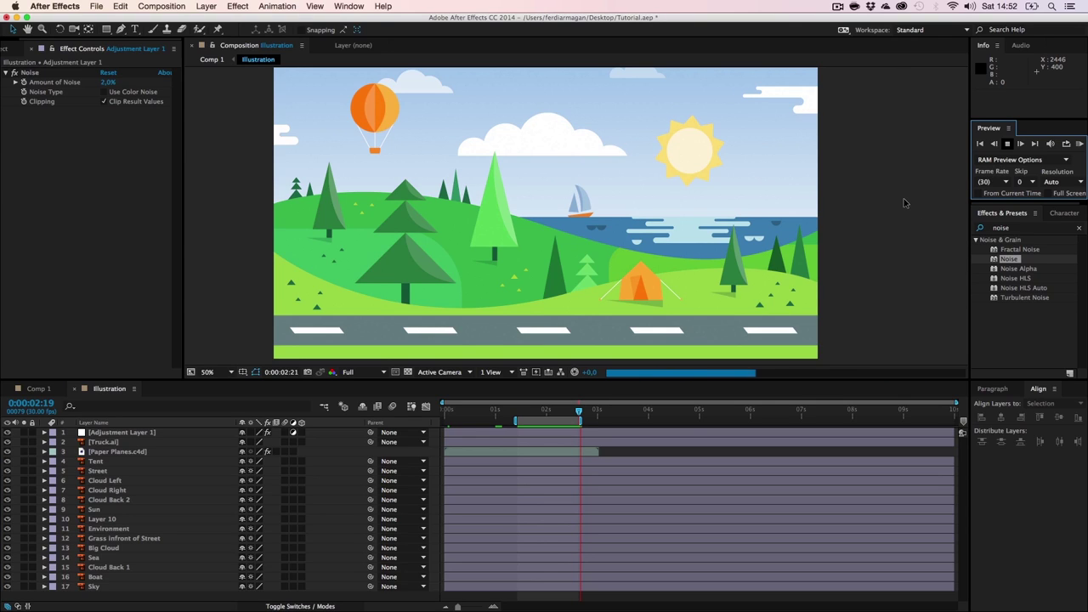
key("space")
Replay the plane's turn from 0:00:01:19, move to 0:00:01:25 and save the project.
left_click_drag(545, 412, 527, 411)
left_click(1008, 143)
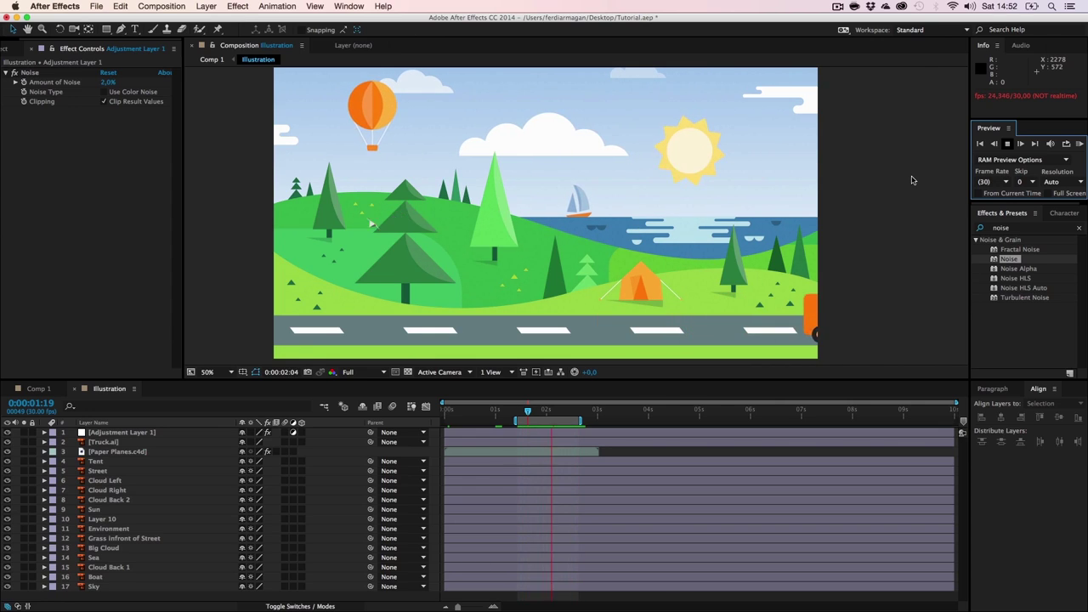
key("space")
mouse_move(538, 416)
left_mouse_down()
mouse_move(517, 414)
mouse_move(536, 414)
left_mouse_up()
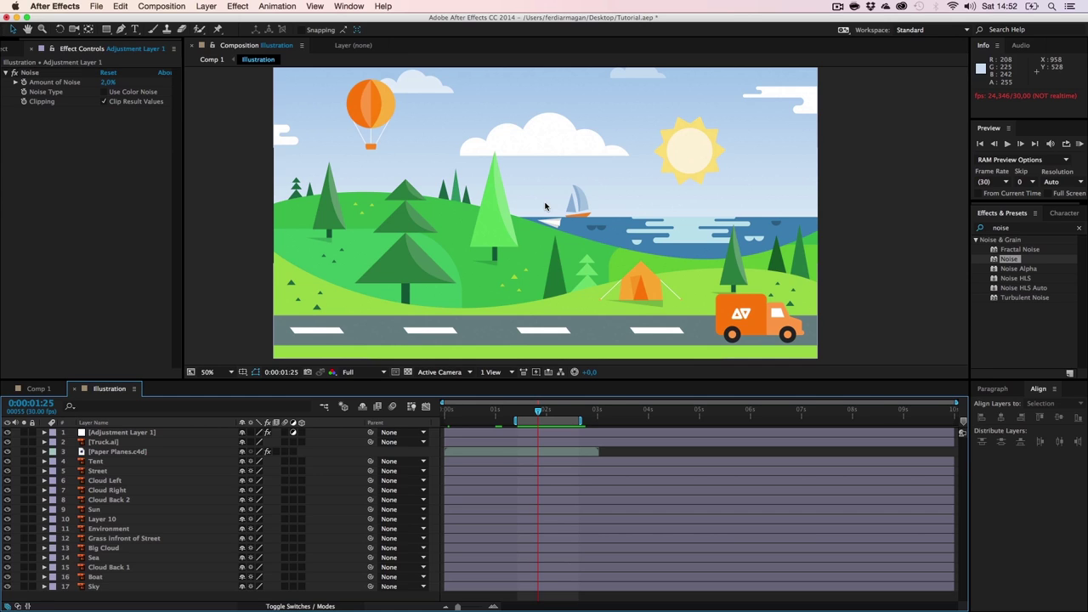
key("super+s")
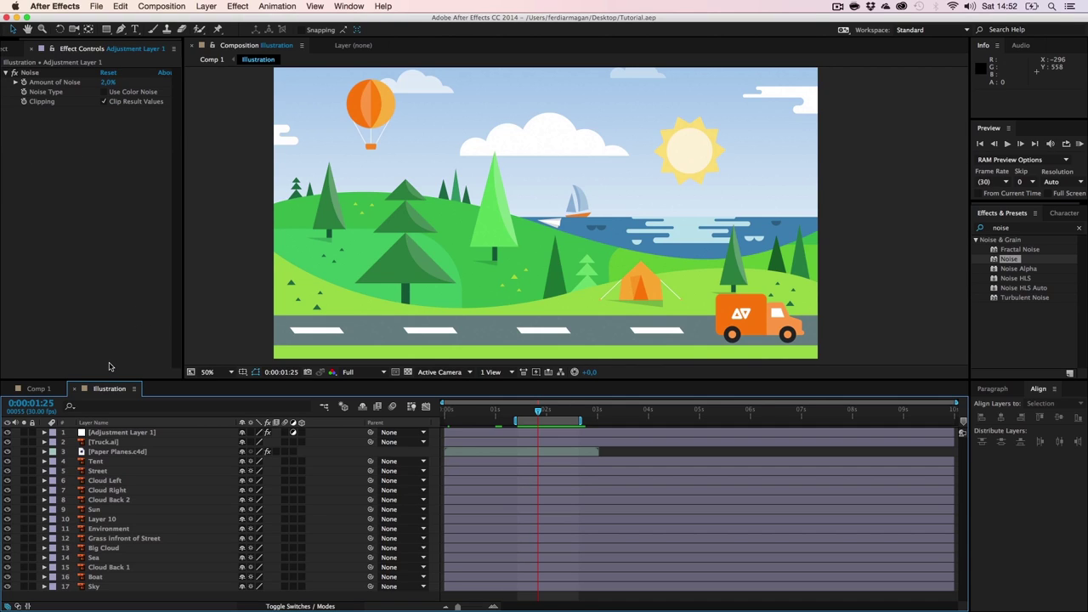
Check the plane at 0:00:02:09, and switch to Cinema 4D to scrub its flight to frame 66.
left_click_drag(538, 415, 561, 414)
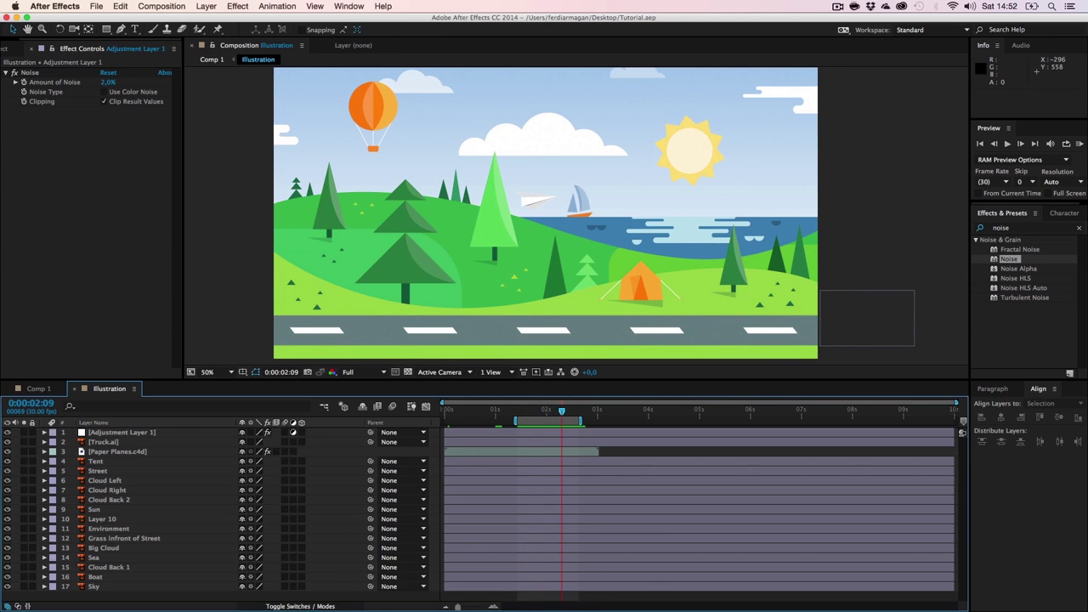
key("super+Tab")
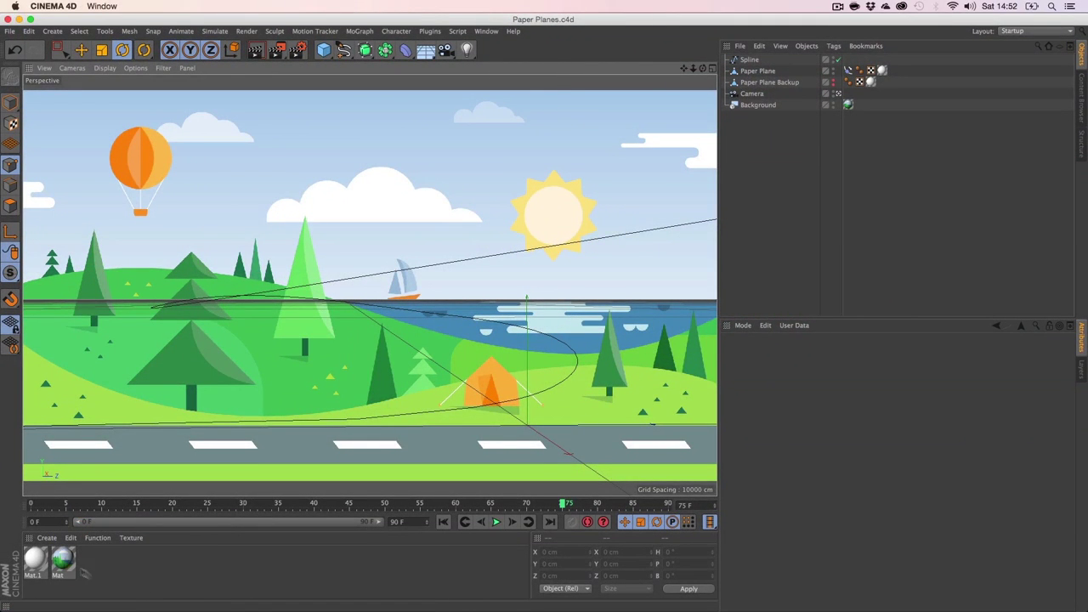
left_click_drag(306, 507, 500, 508)
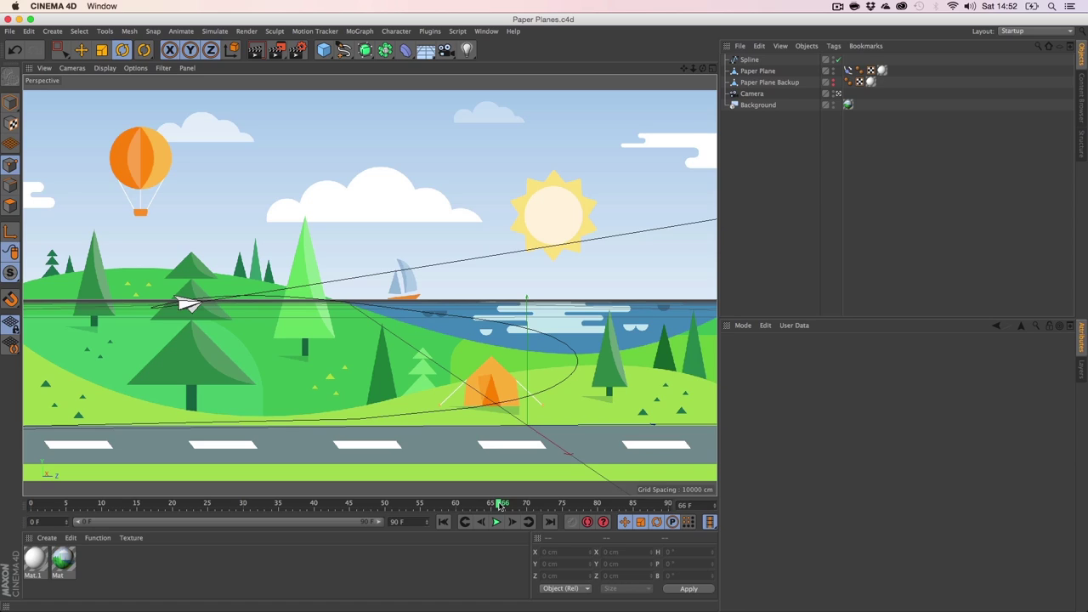